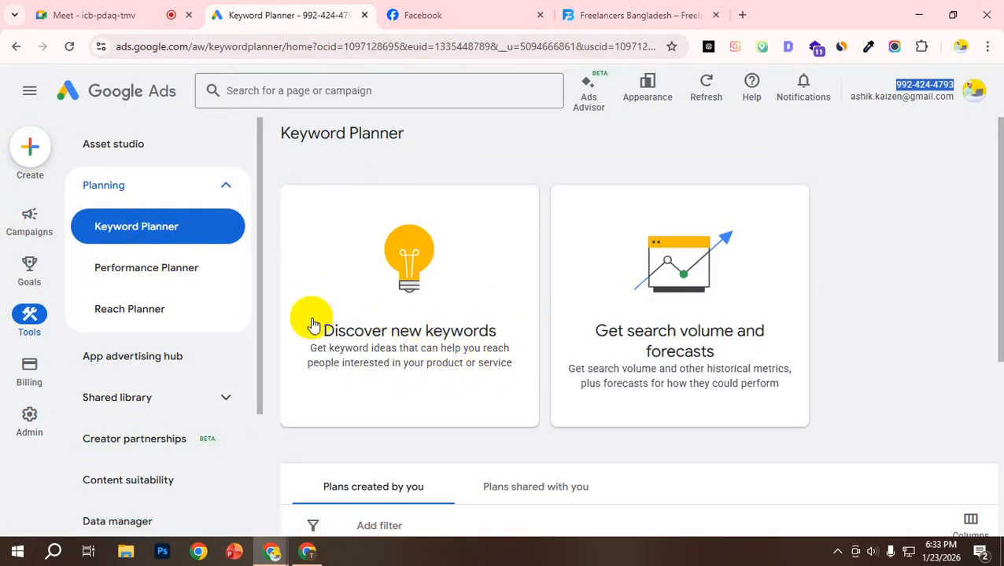
Step: Return to the Keyword Planner home page from the Discover new keywords form and look over the plans created by you
drag(314, 329, 513, 385)
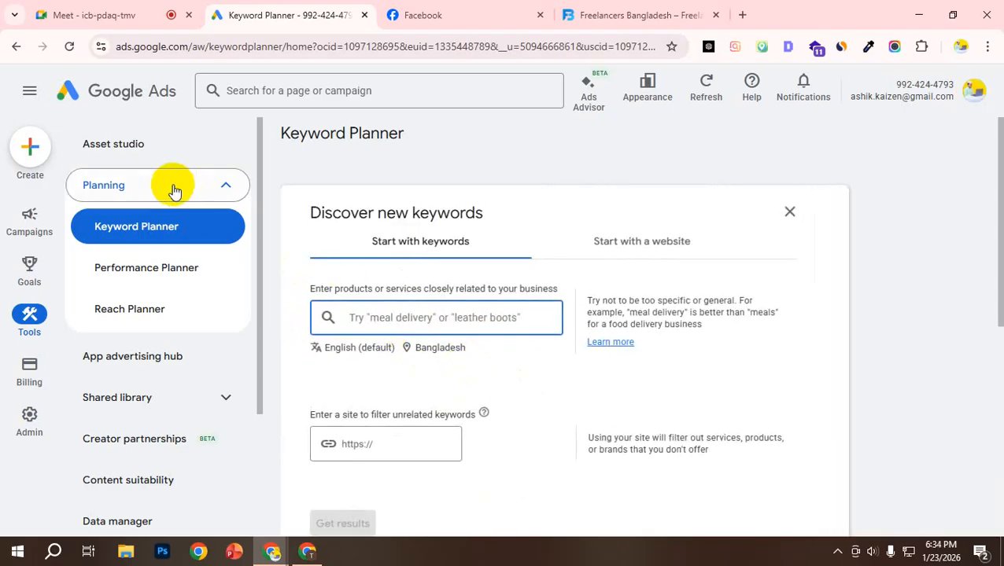
click(17, 45)
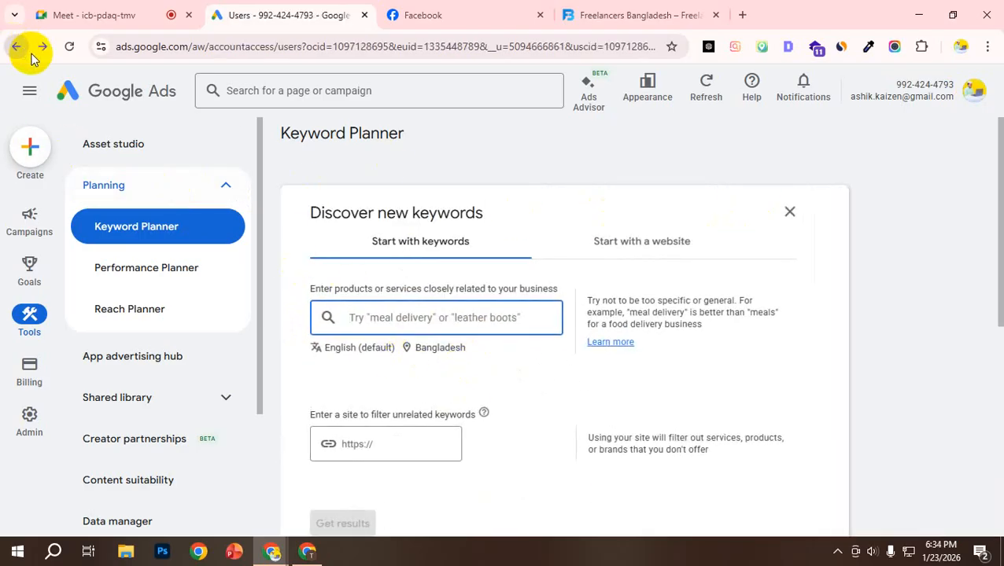
mouse_move(19, 219)
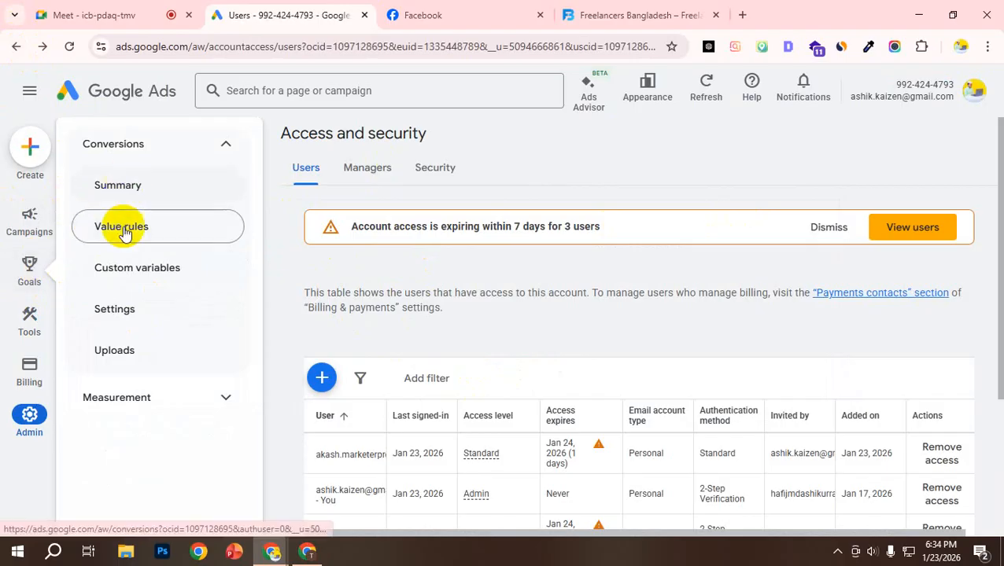
mouse_move(30, 326)
click(151, 226)
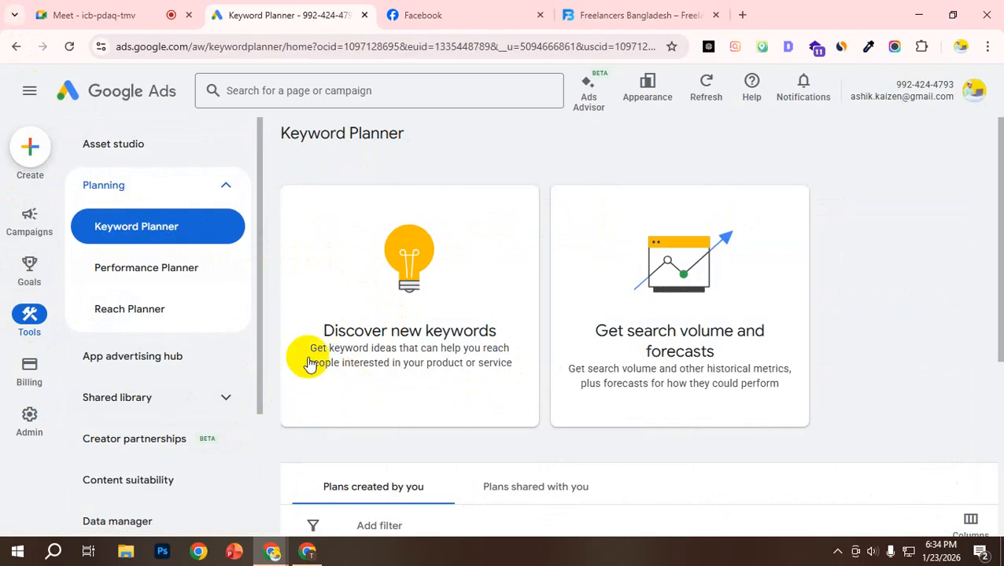
scroll(308, 362, down, 2)
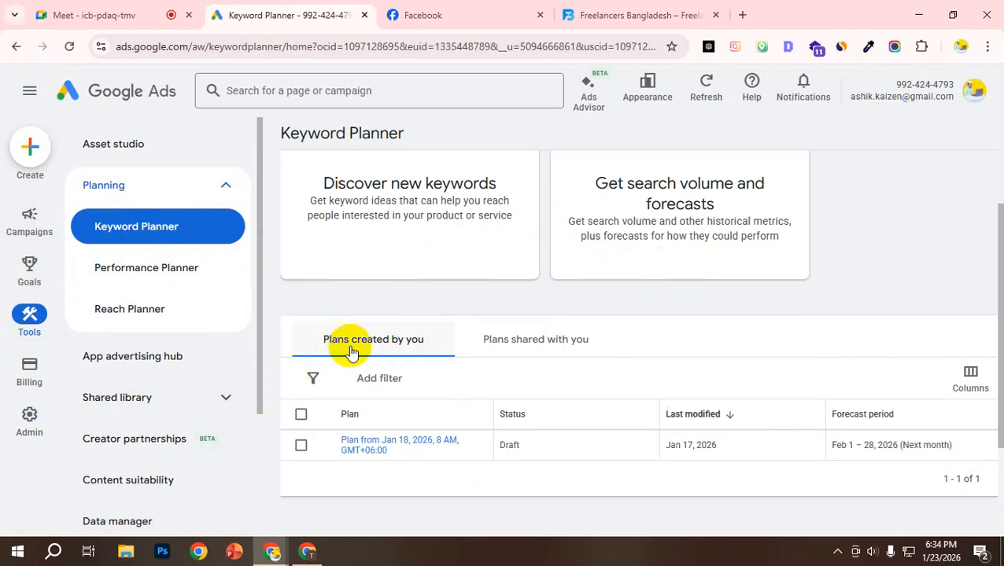
scroll(354, 358, down, 1)
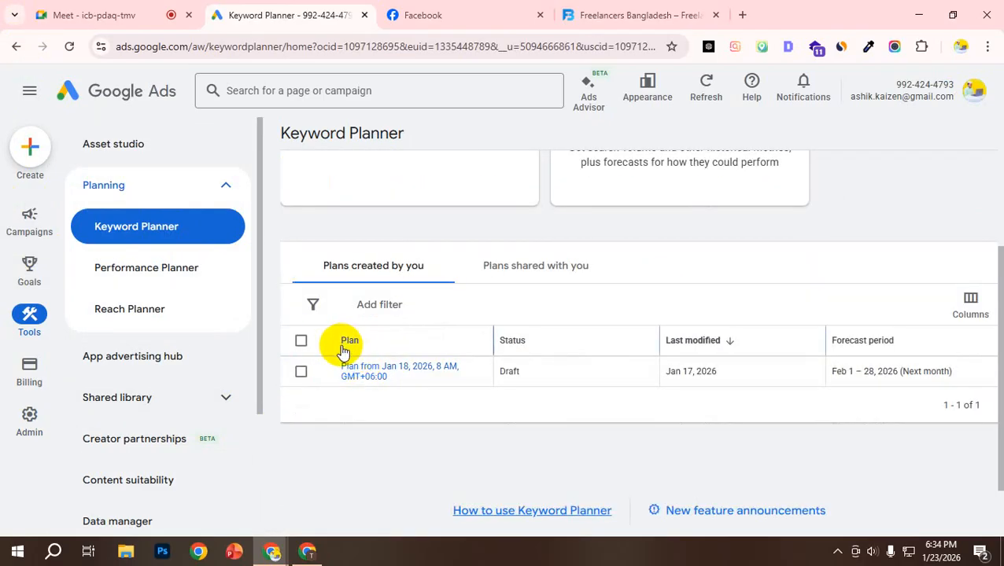
mouse_move(29, 370)
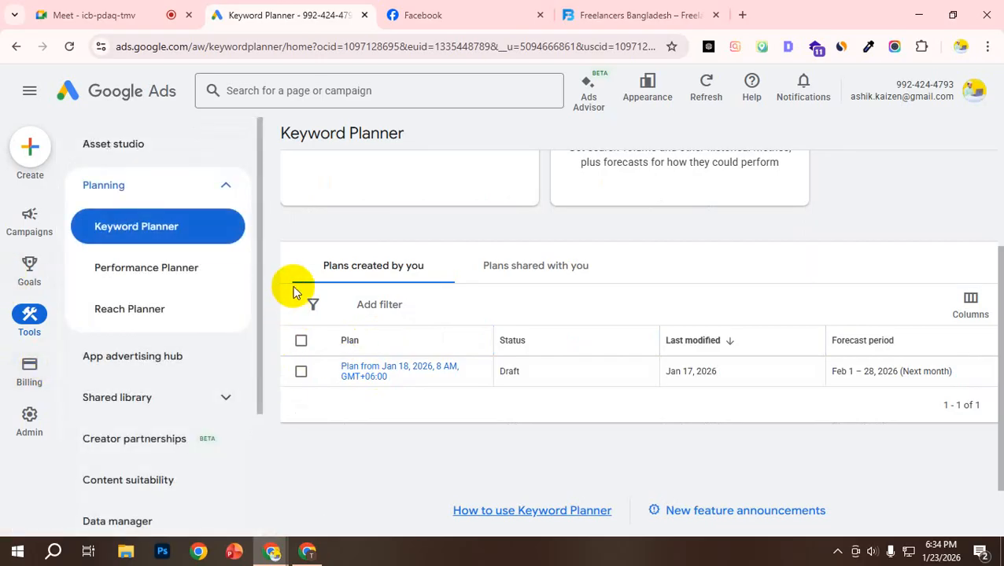
scroll(298, 264, up, 2)
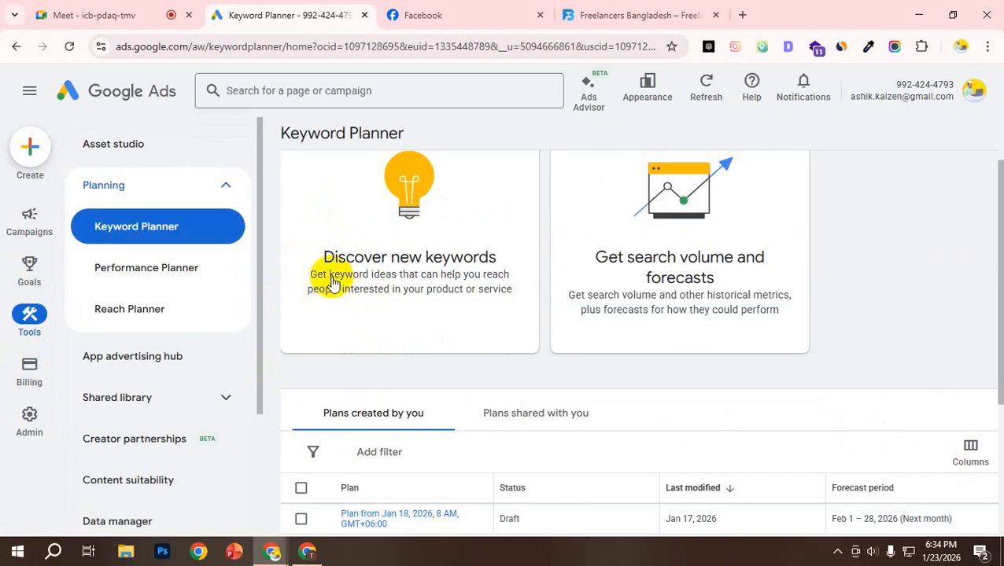
Step: Open the Discover new keywords form, go back and reopen the Keyword Planner home page
drag(310, 276, 513, 299)
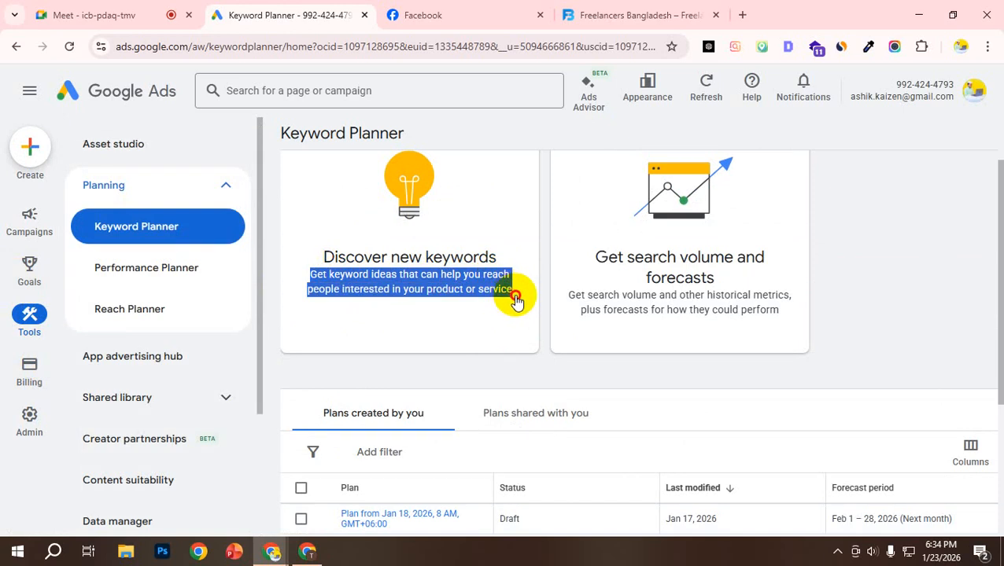
click(517, 299)
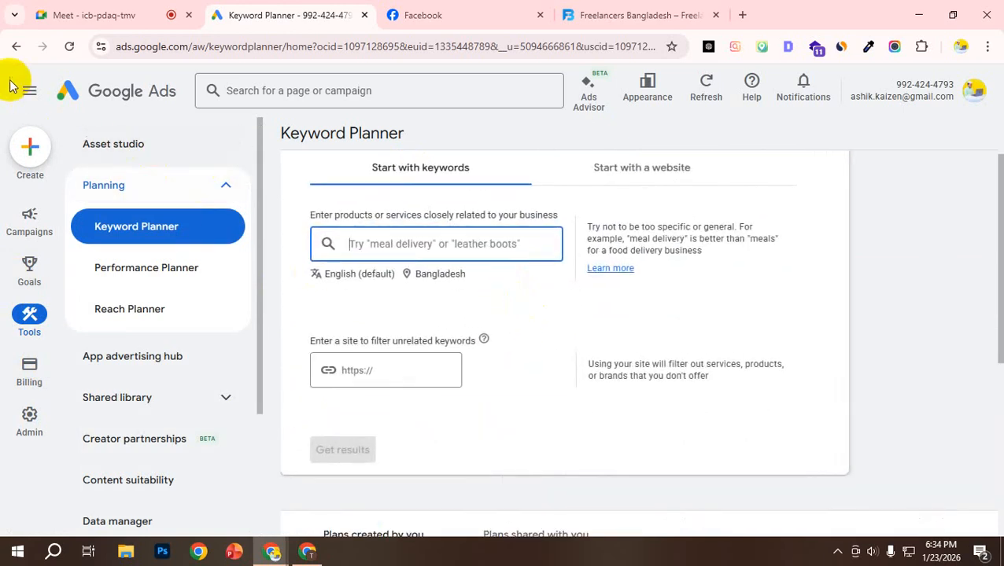
click(16, 48)
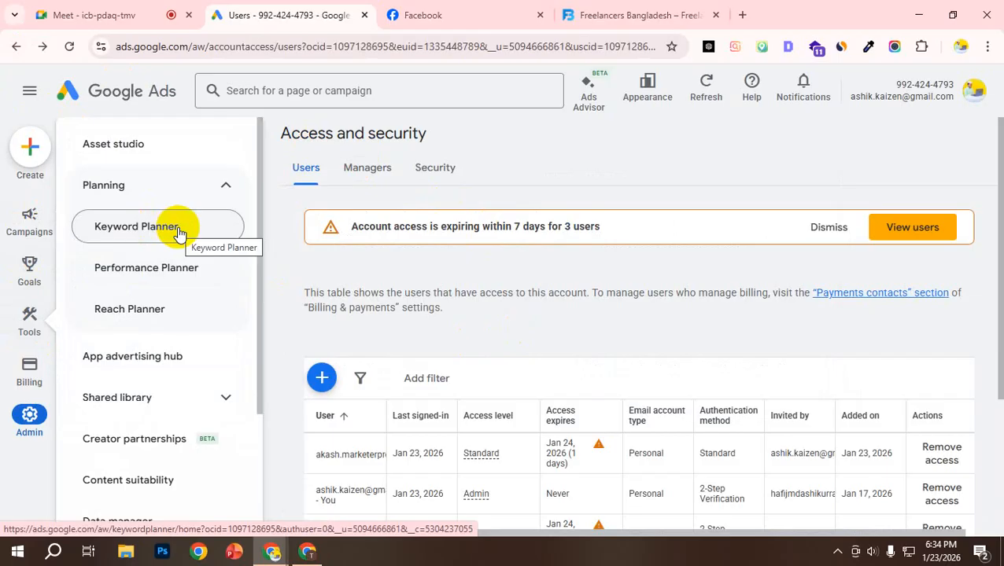
click(180, 233)
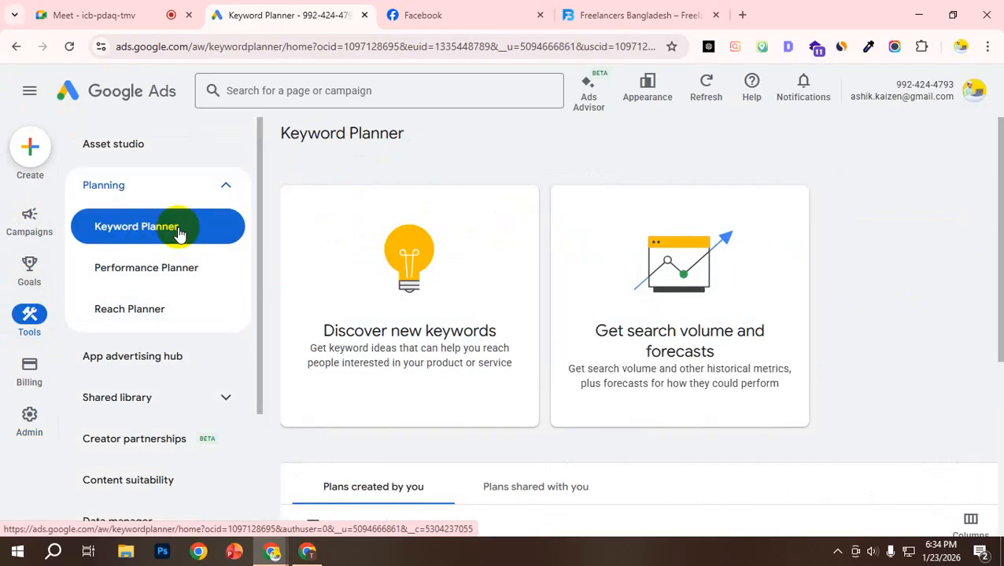
click(742, 14)
click(549, 41)
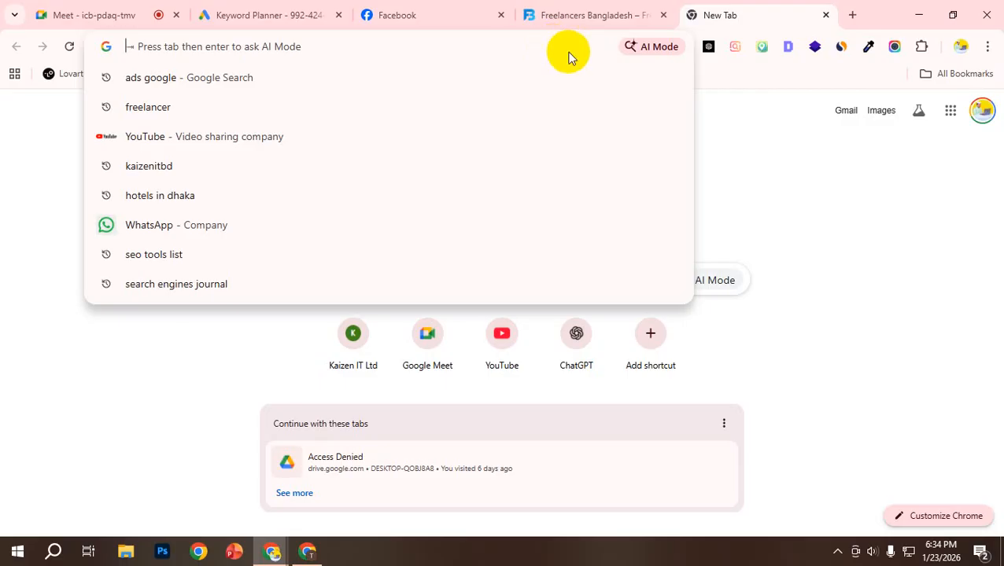
middle_click(730, 7)
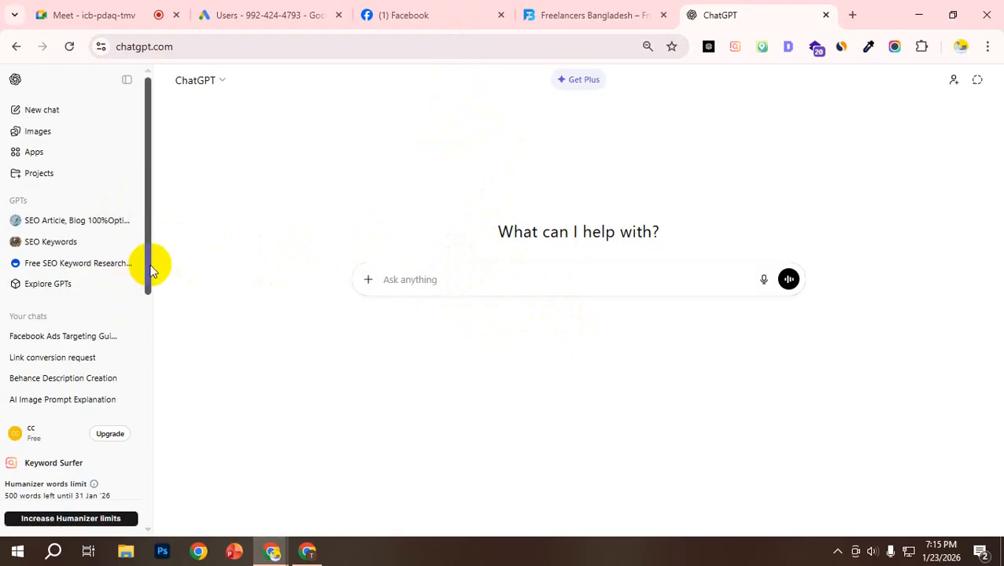
drag(150, 270, 155, 246)
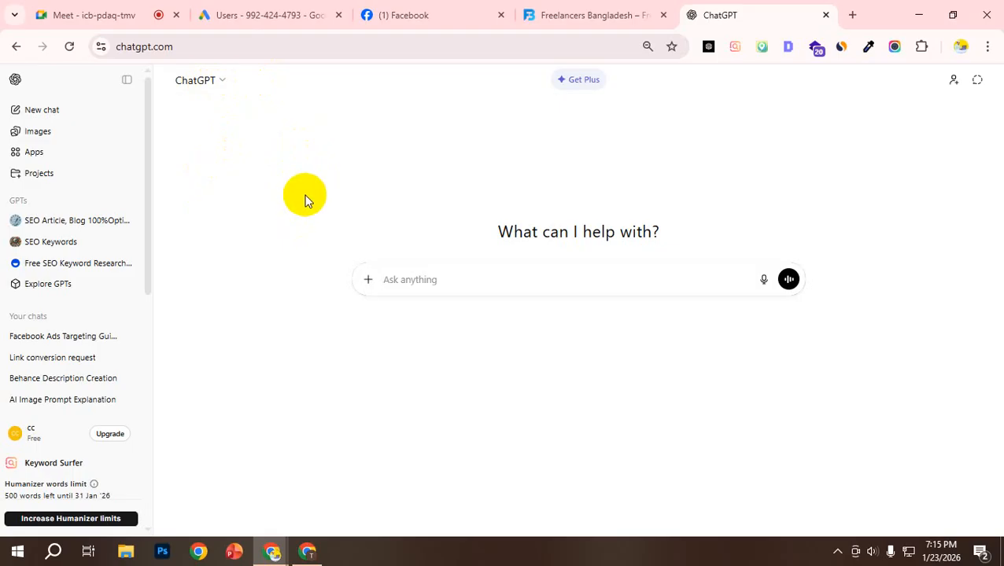
Step: Close the Facebook, ChatGPT and Freelancers Bangladesh pages and return to the Access and security page of Google Ads
click(550, 15)
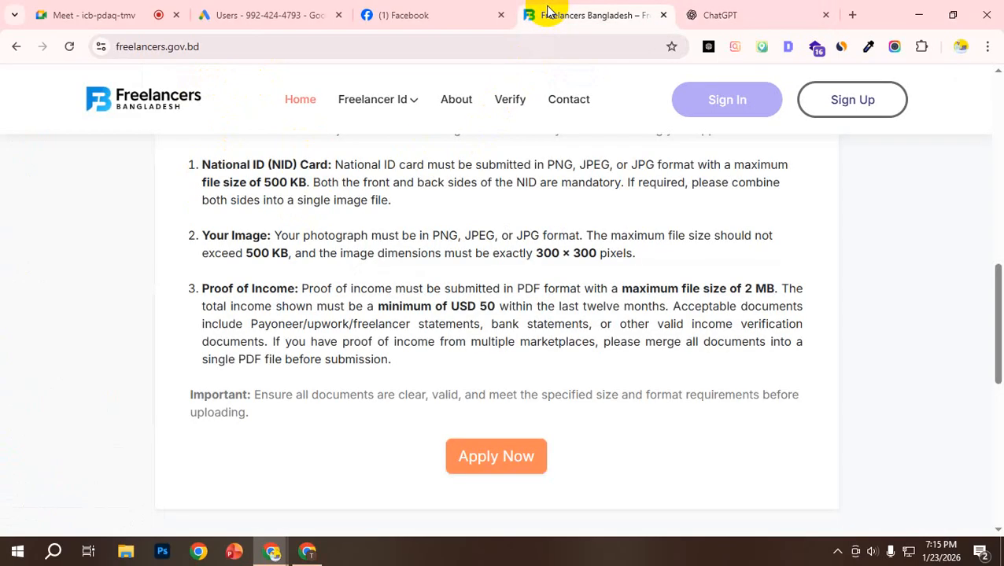
click(430, 22)
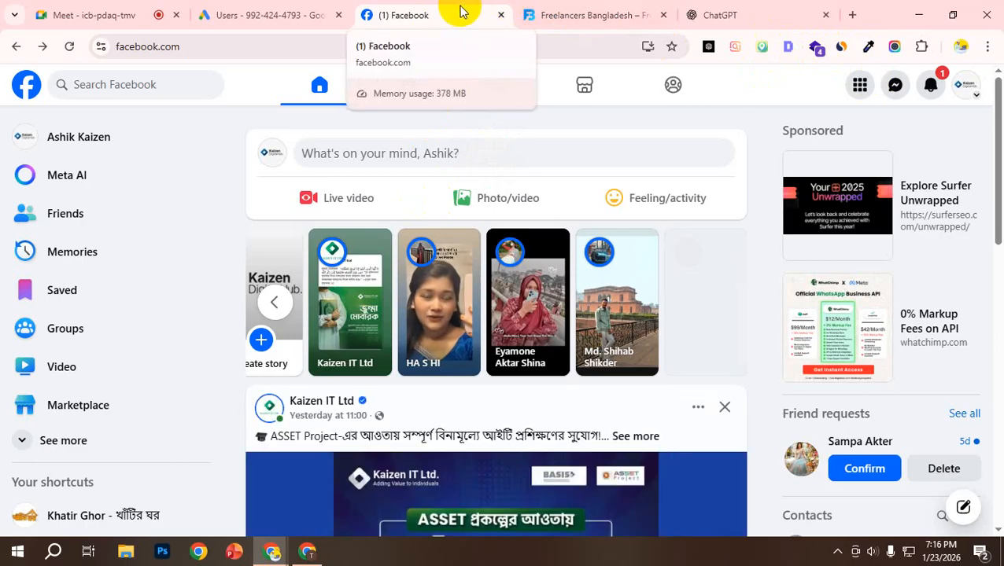
middle_click(448, 16)
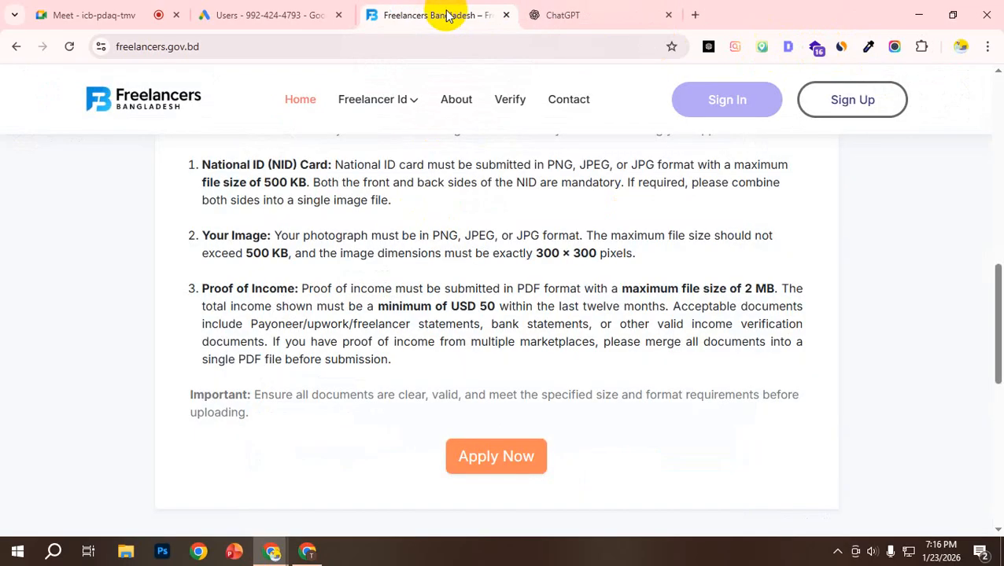
click(298, 16)
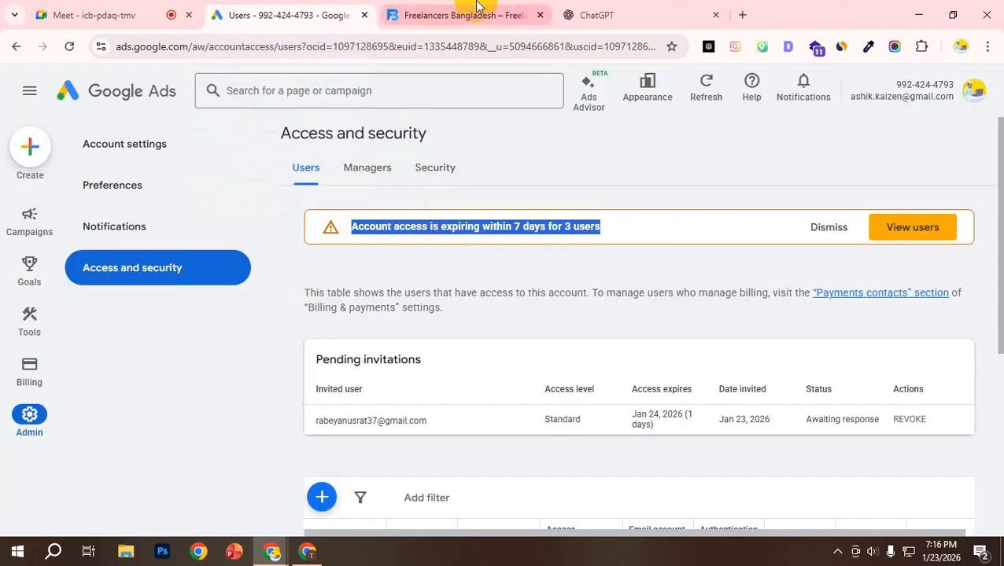
click(639, 11)
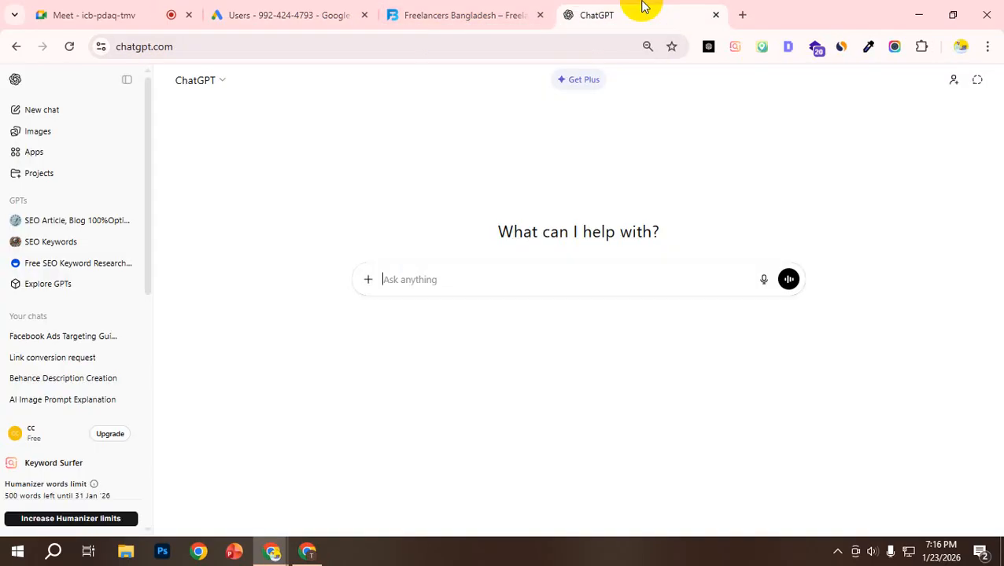
click(275, 10)
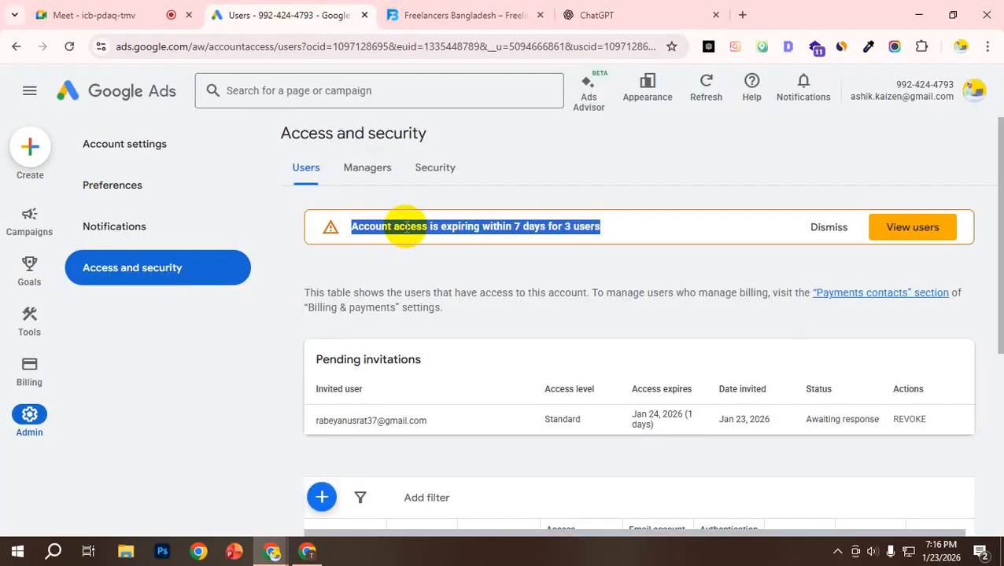
drag(407, 230, 408, 242)
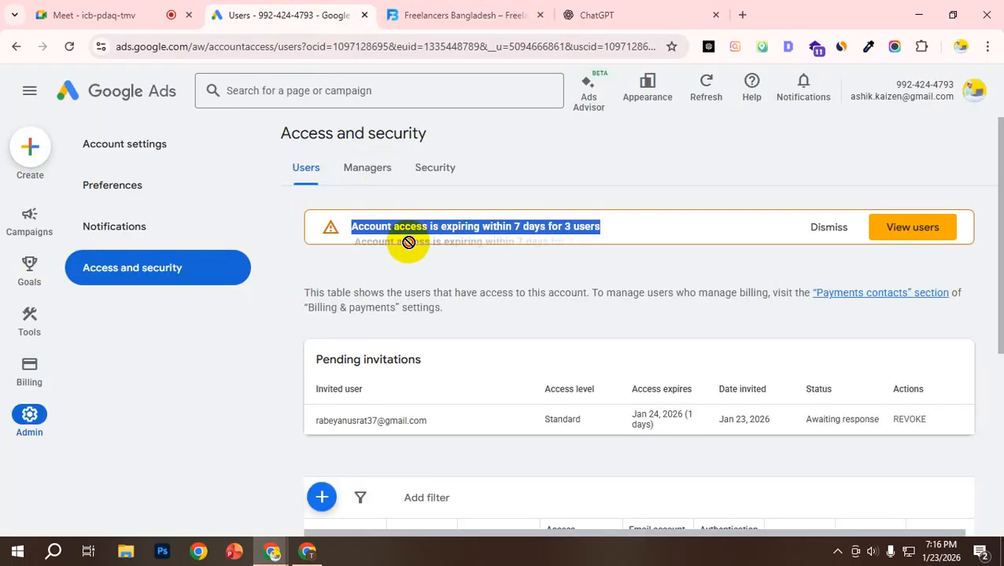
middle_click(626, 7)
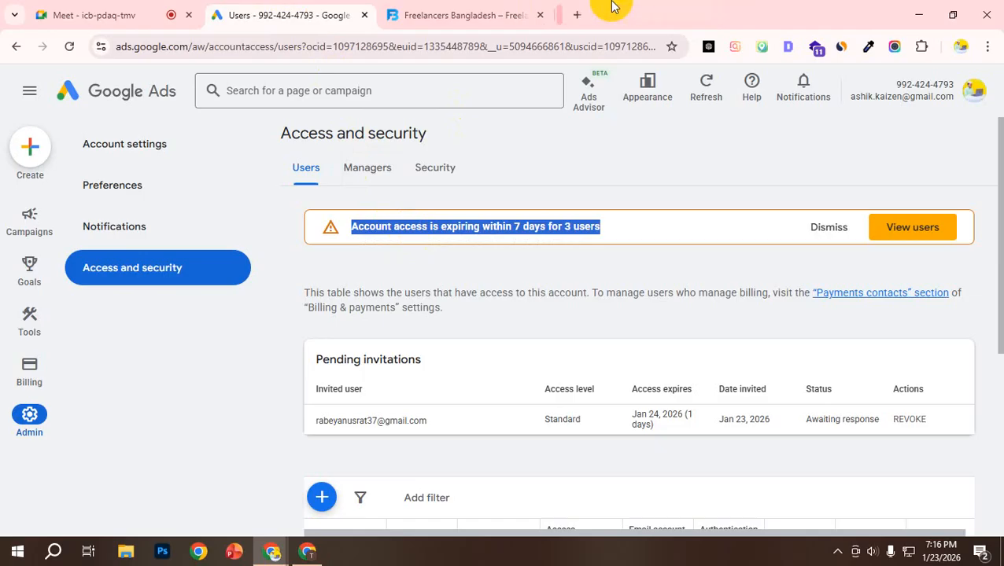
middle_click(443, 9)
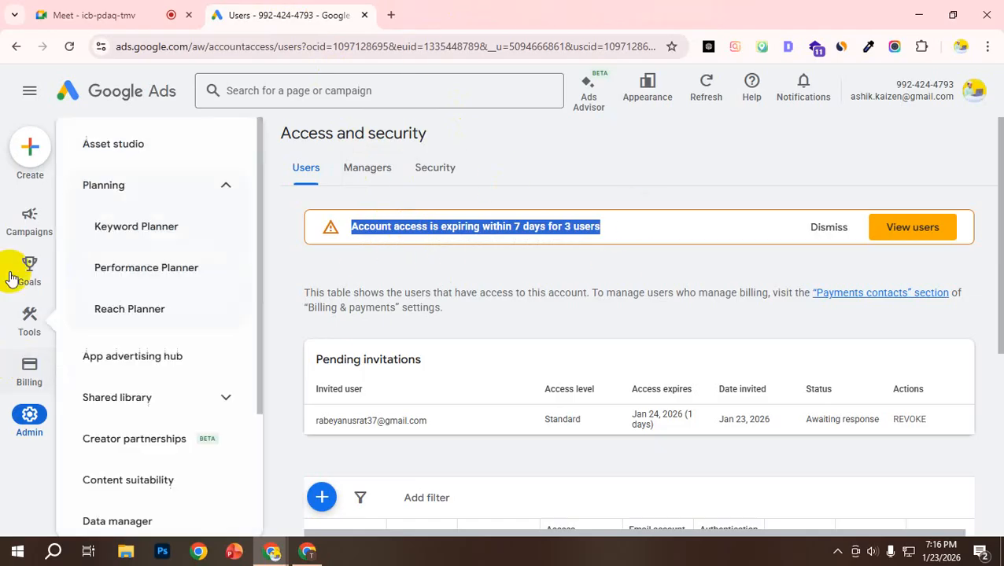
Step: Go to the campaigns Overview and start creating a new campaign
mouse_move(29, 247)
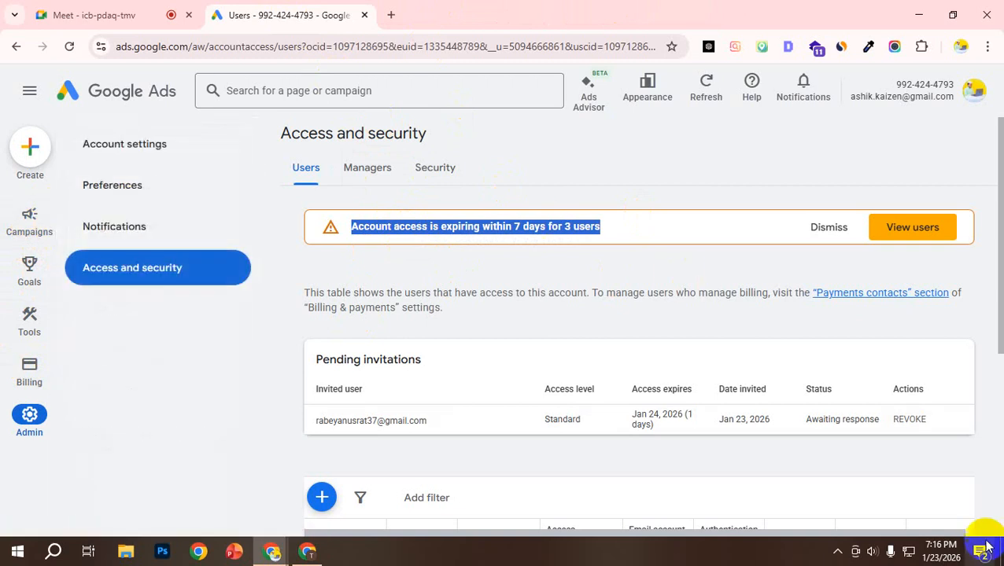
scroll(773, 506, down, 1)
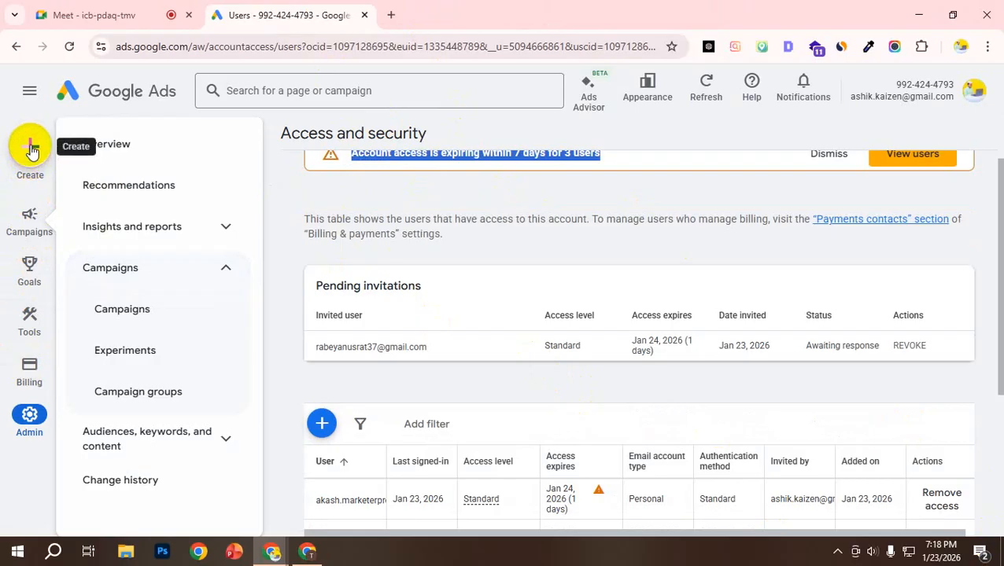
scroll(335, 365, up, 1)
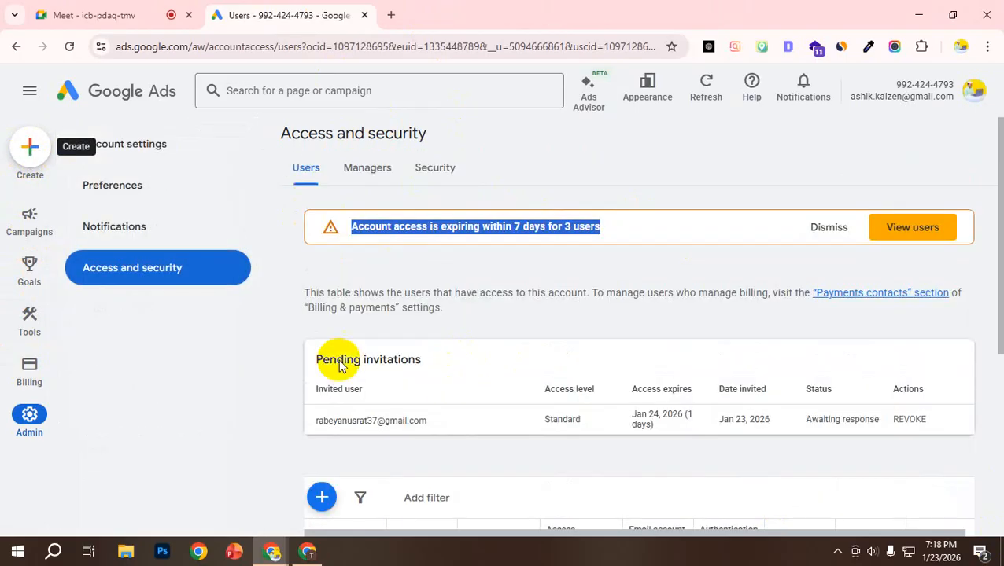
click(105, 99)
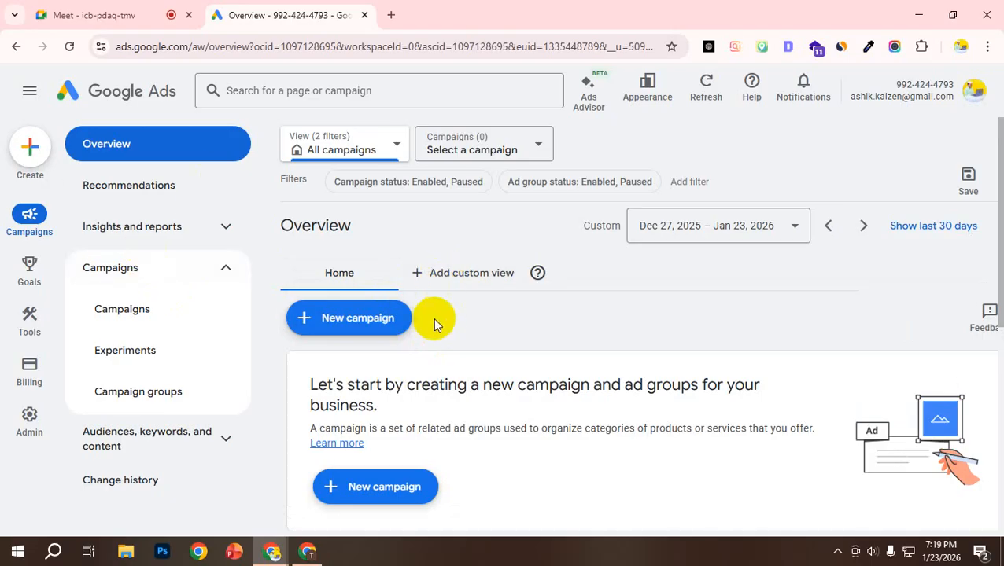
click(320, 321)
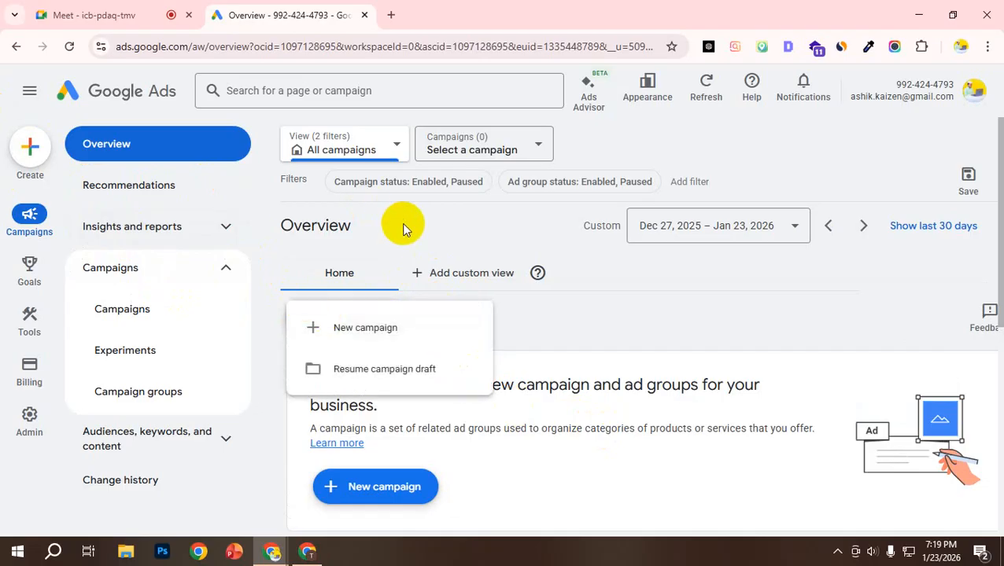
click(376, 327)
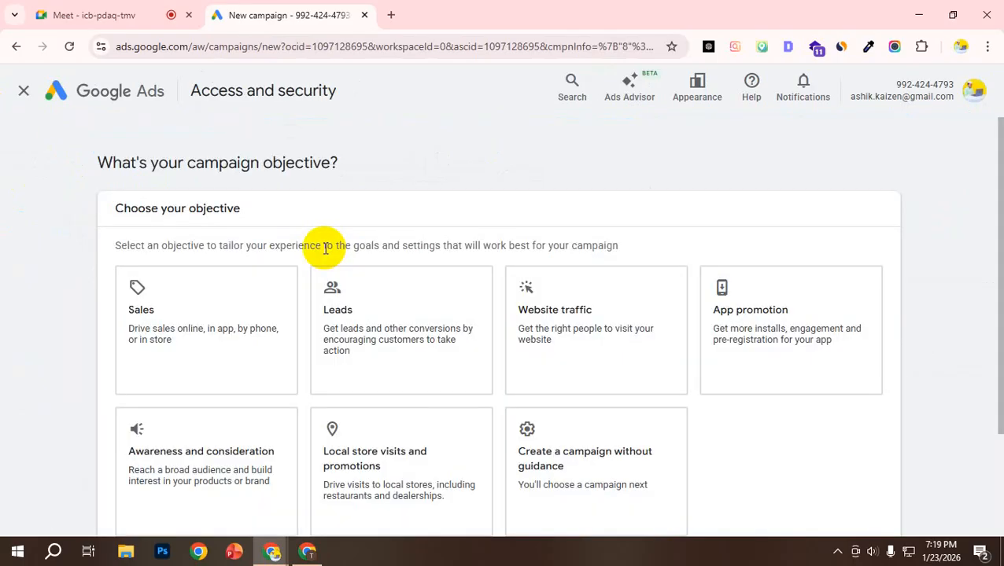
Step: Go through the Sales, Leads, Website traffic, App promotion and Awareness and consideration campaign objectives
scroll(250, 242, down, 1)
click(249, 258)
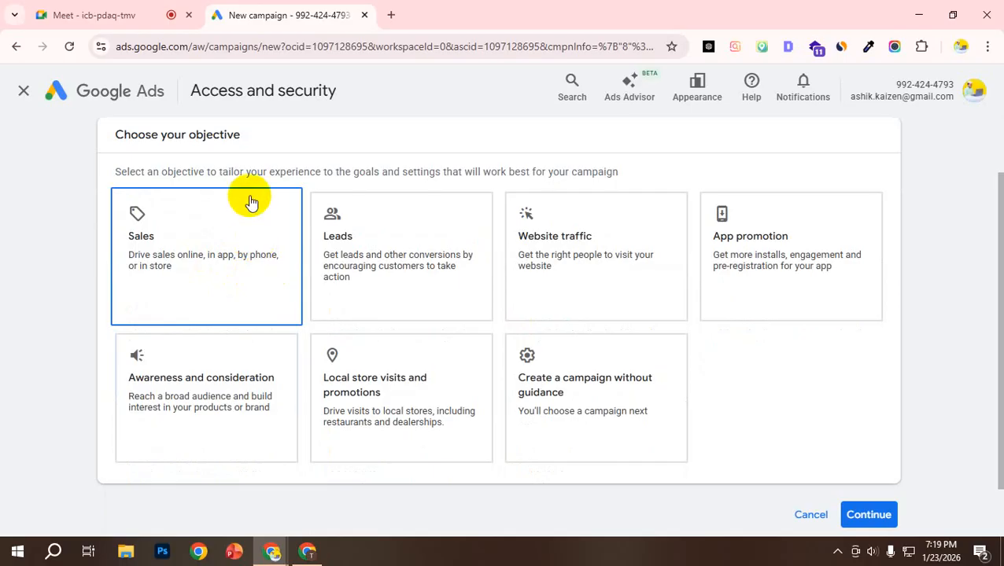
click(381, 291)
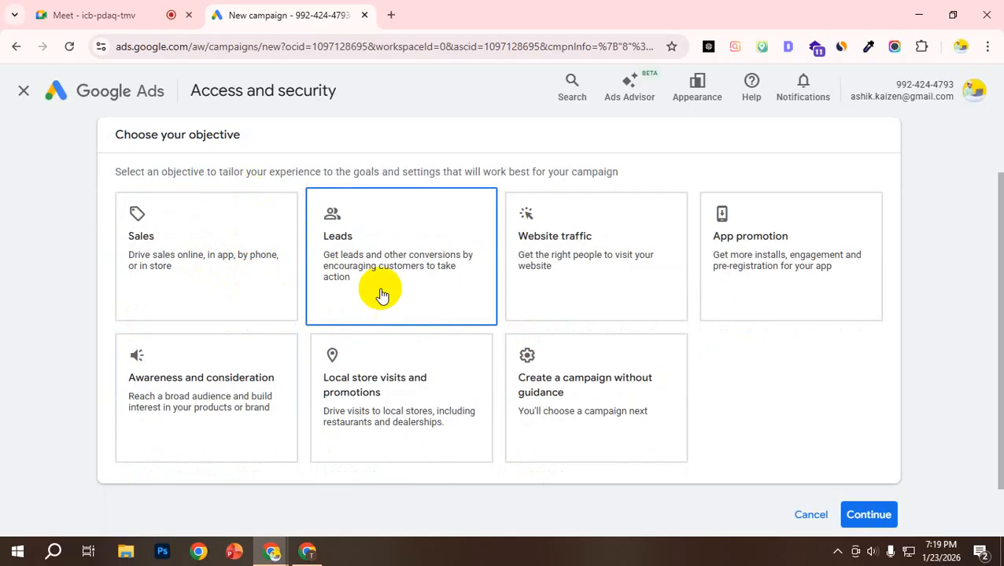
click(578, 276)
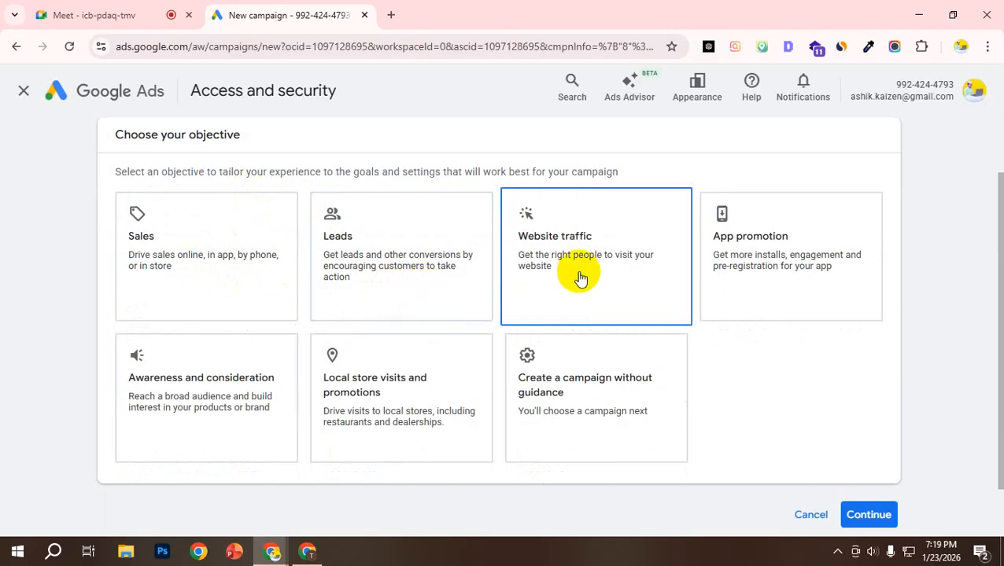
click(747, 277)
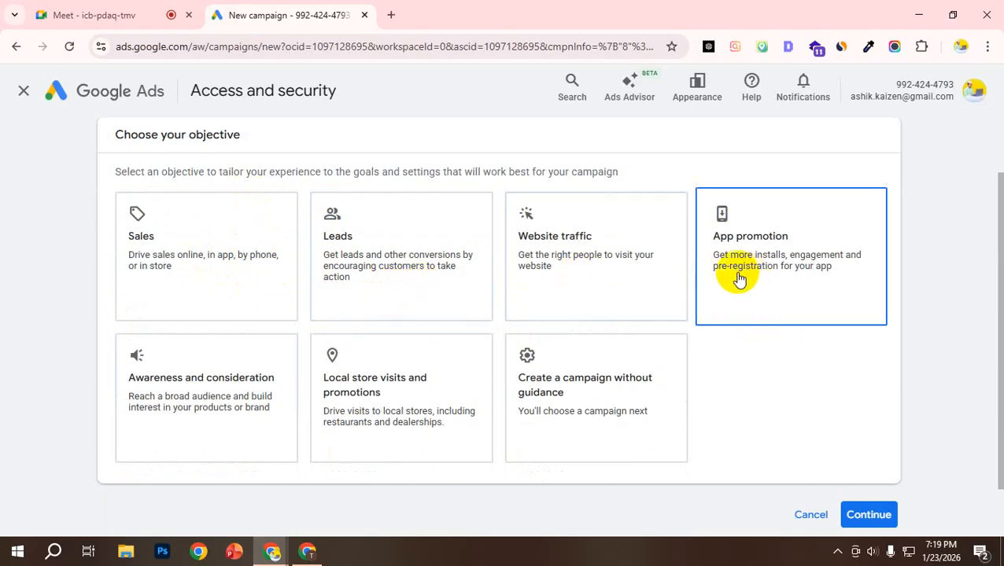
click(248, 380)
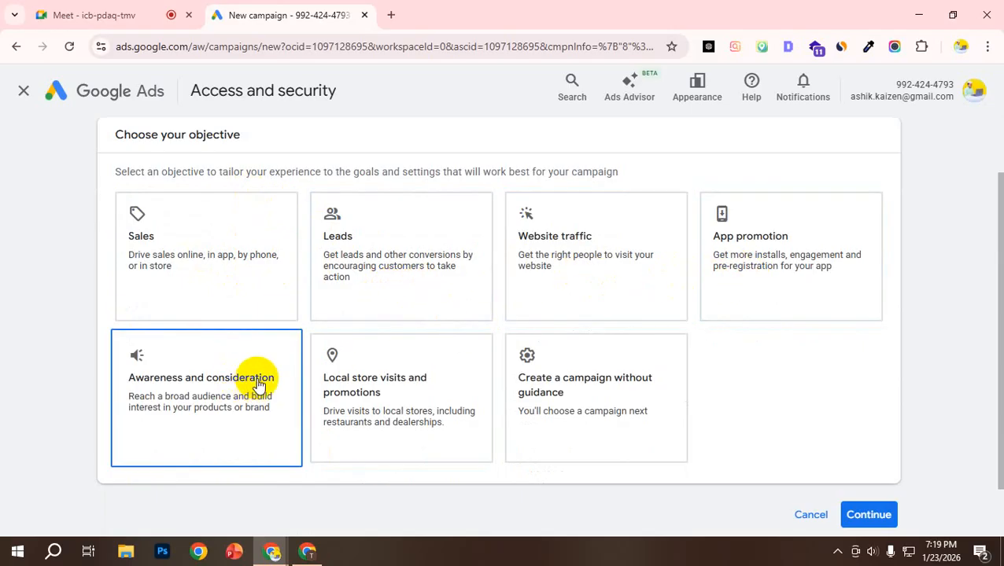
click(197, 229)
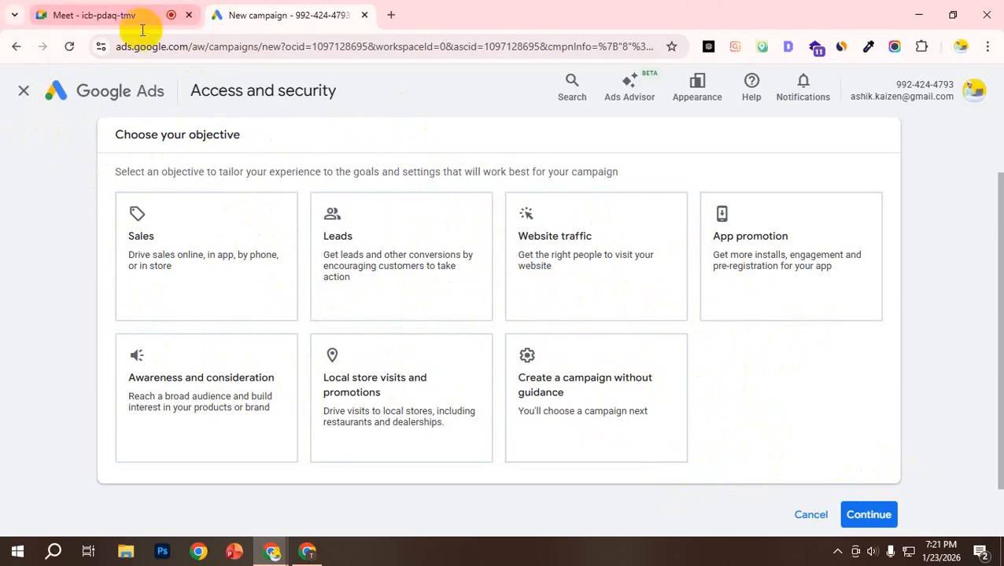
click(394, 11)
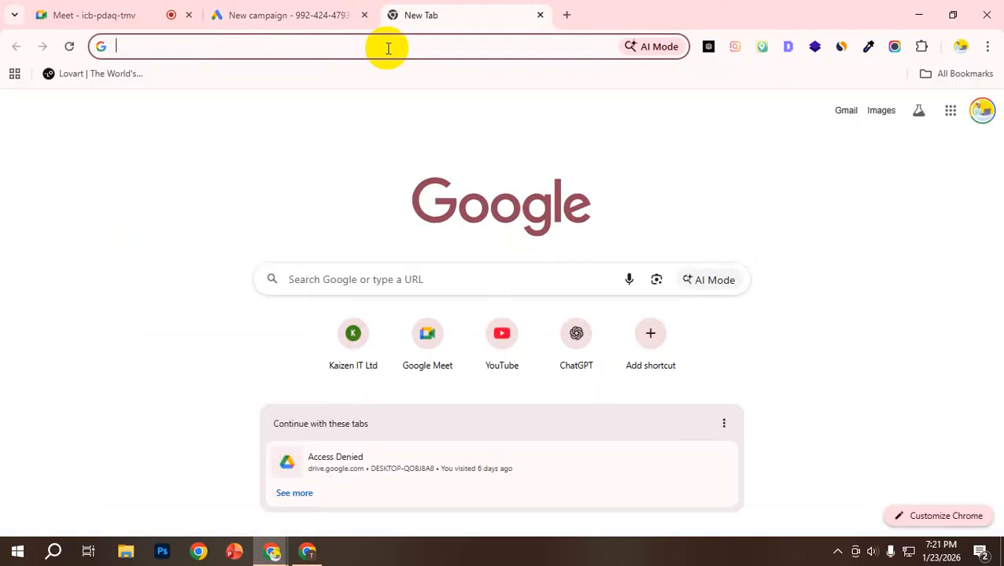
click(391, 46)
text(fac)
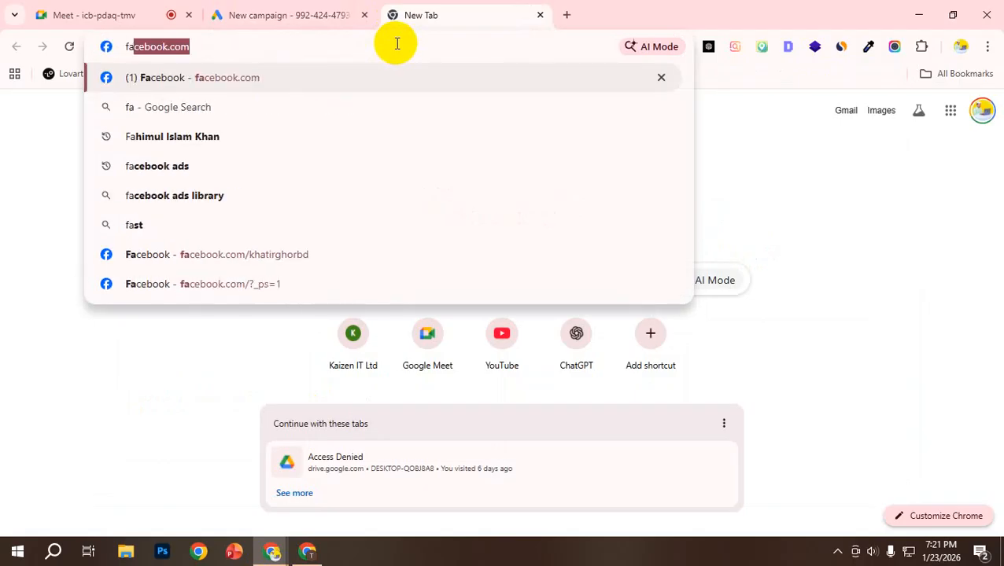
text(e)
key(Return)
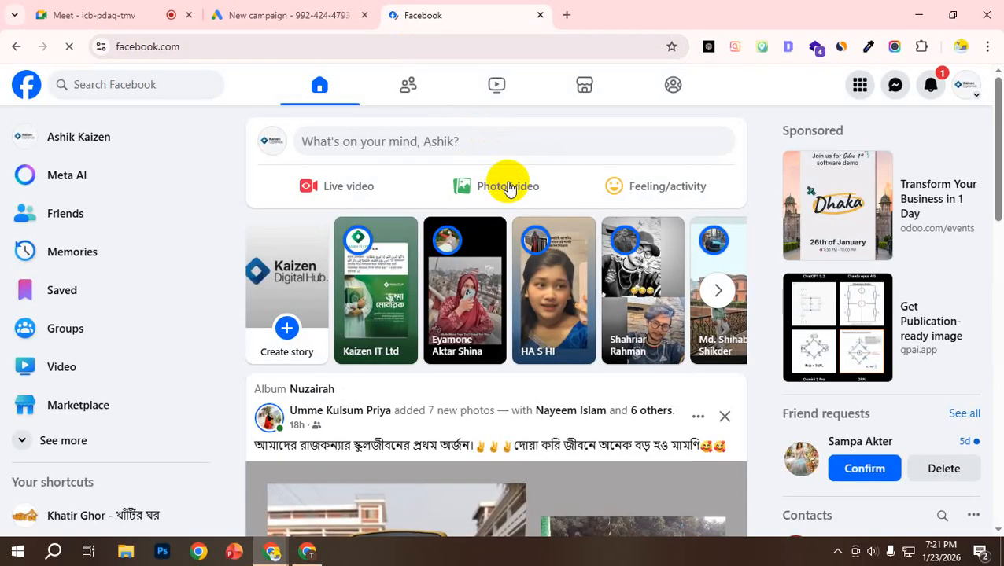
click(539, 15)
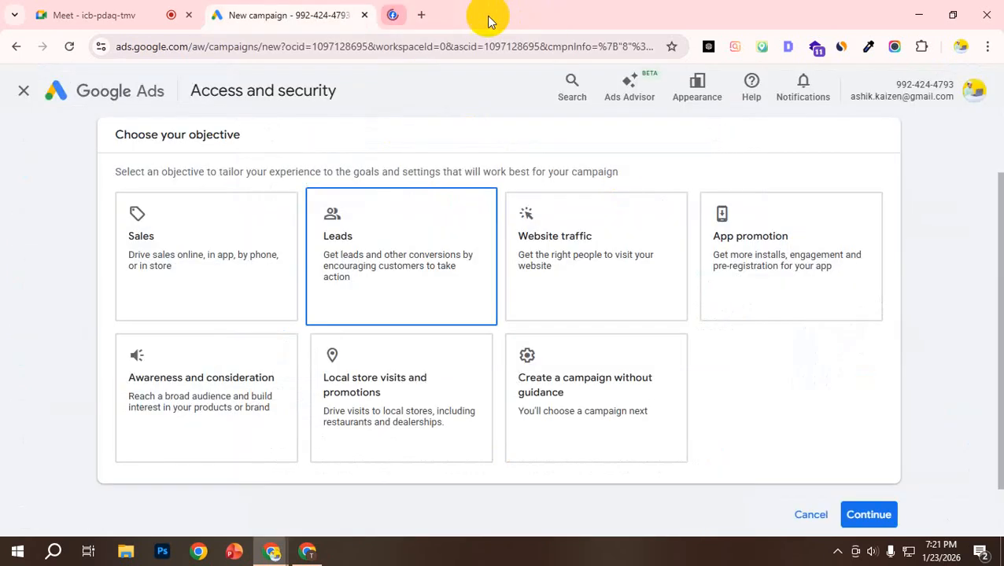
Step: Search Google for "ads library" in a new tab and open the Meta Ad Library
click(393, 13)
click(324, 50)
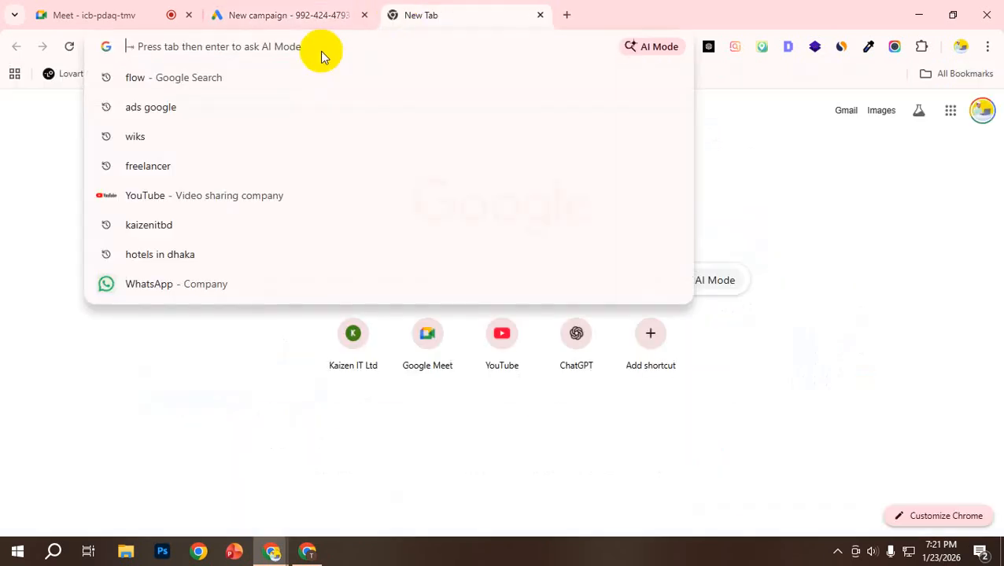
text(ads)
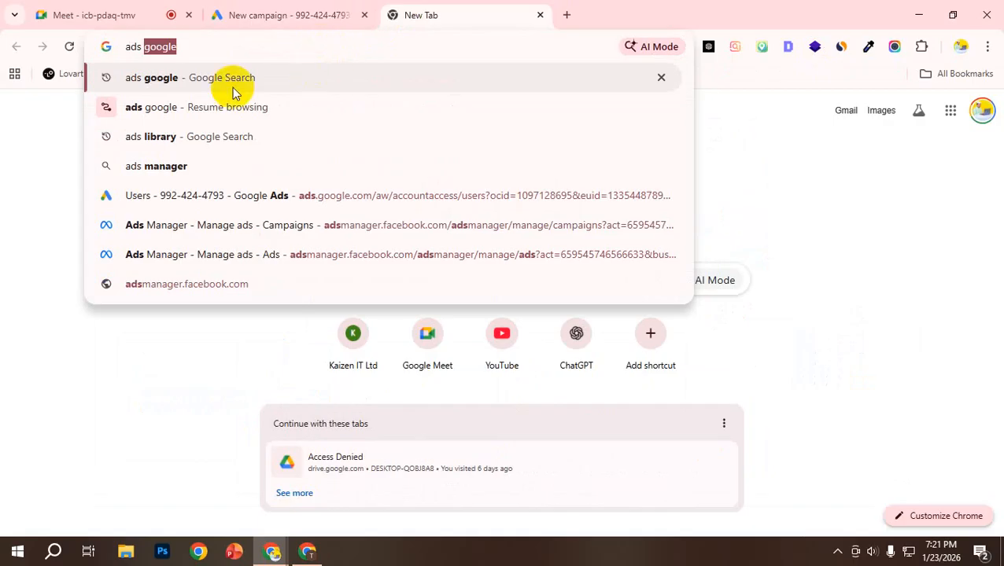
click(175, 136)
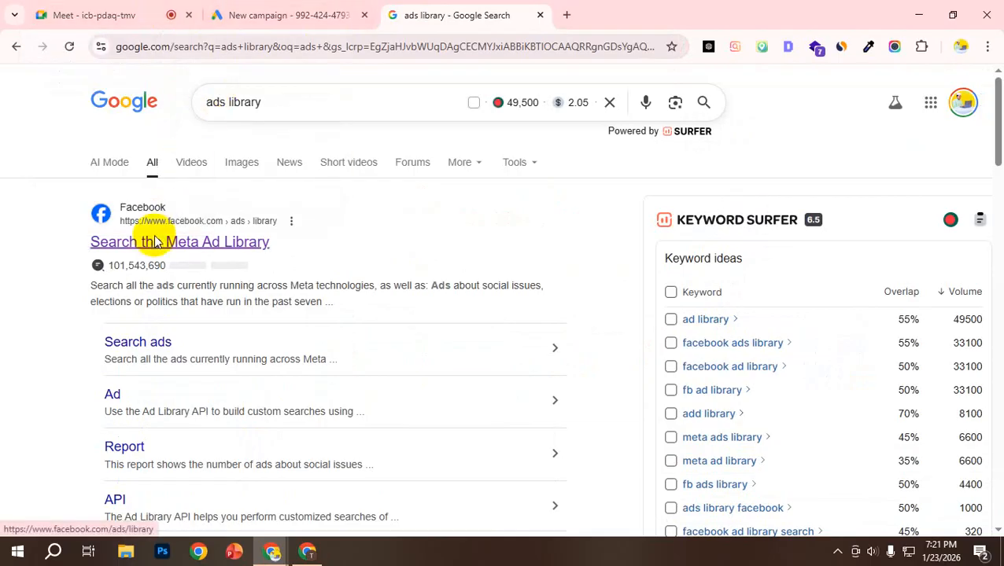
click(158, 242)
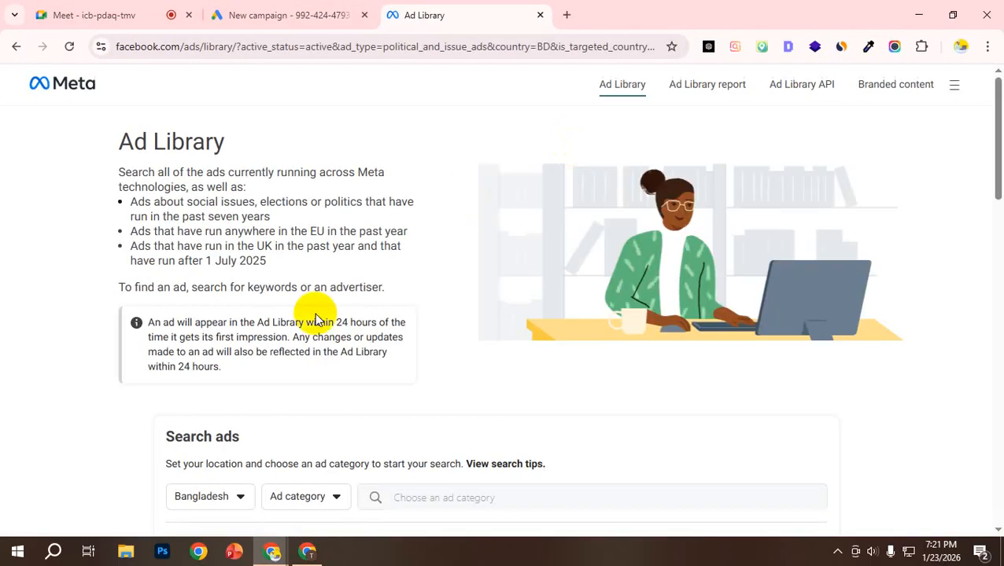
scroll(291, 340, down, 2)
click(293, 350)
click(307, 411)
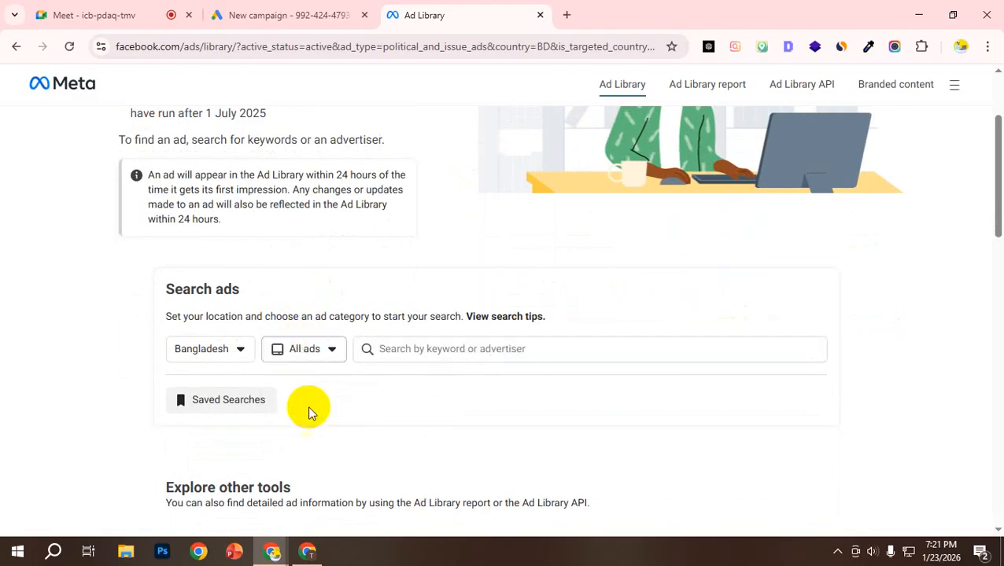
click(427, 346)
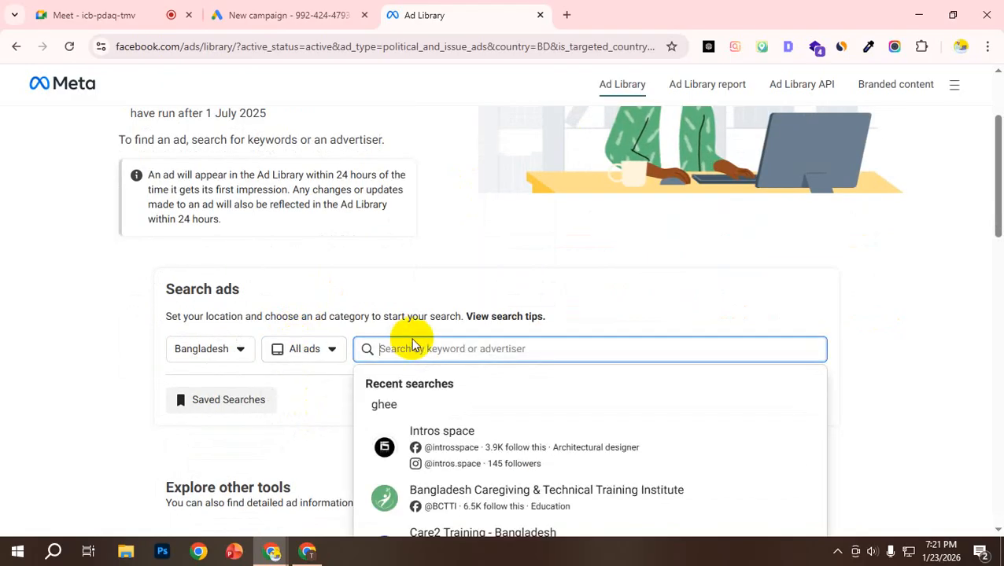
text(khatir)
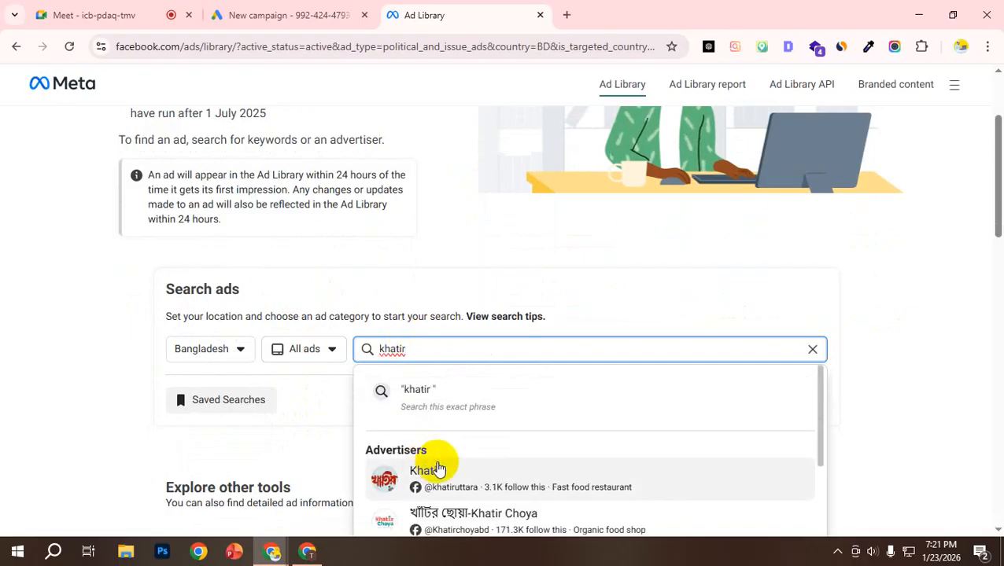
text( ghor)
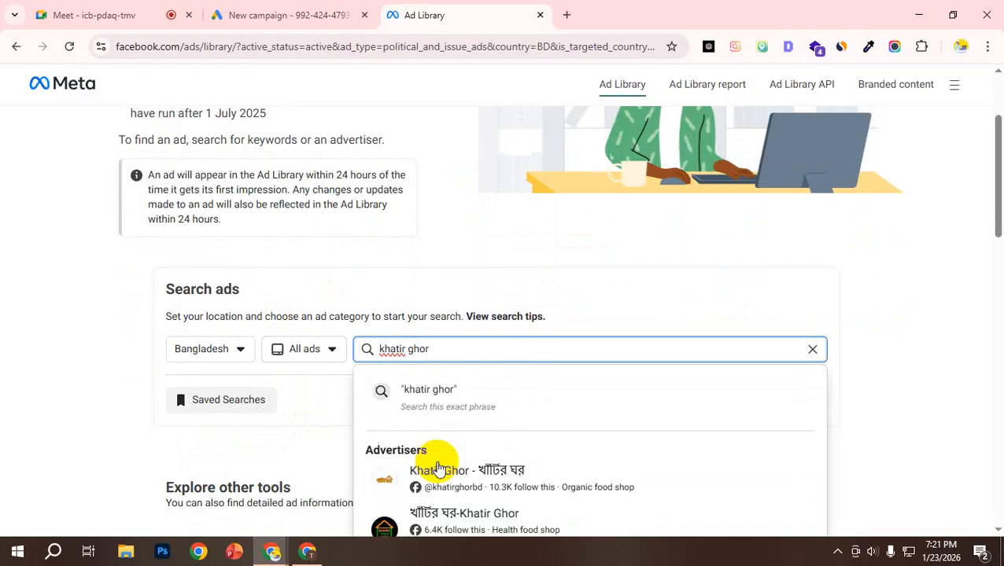
click(446, 464)
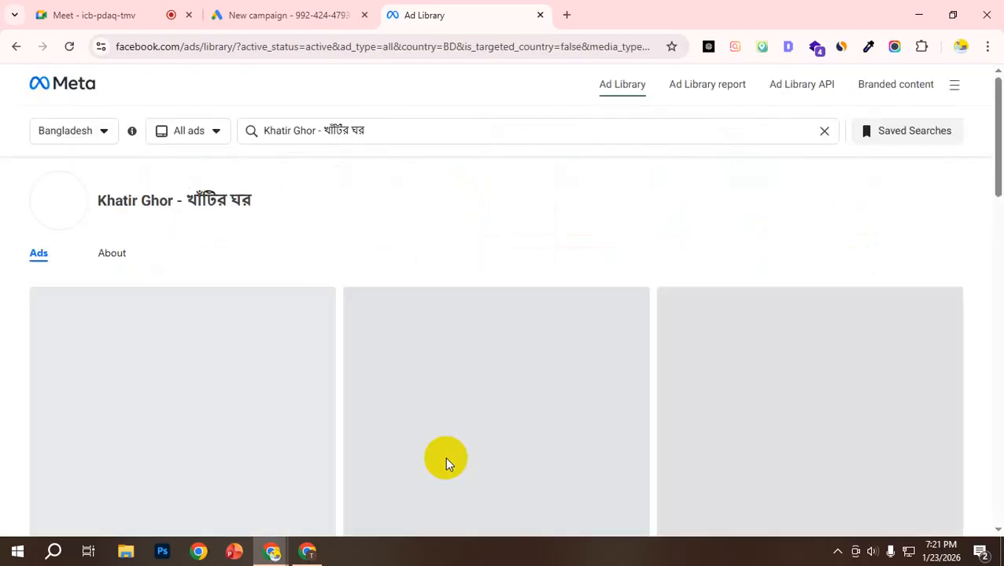
Step: Examine the advertiser's active ads, including their start dates, platforms, texts and videos
scroll(296, 233, down, 3)
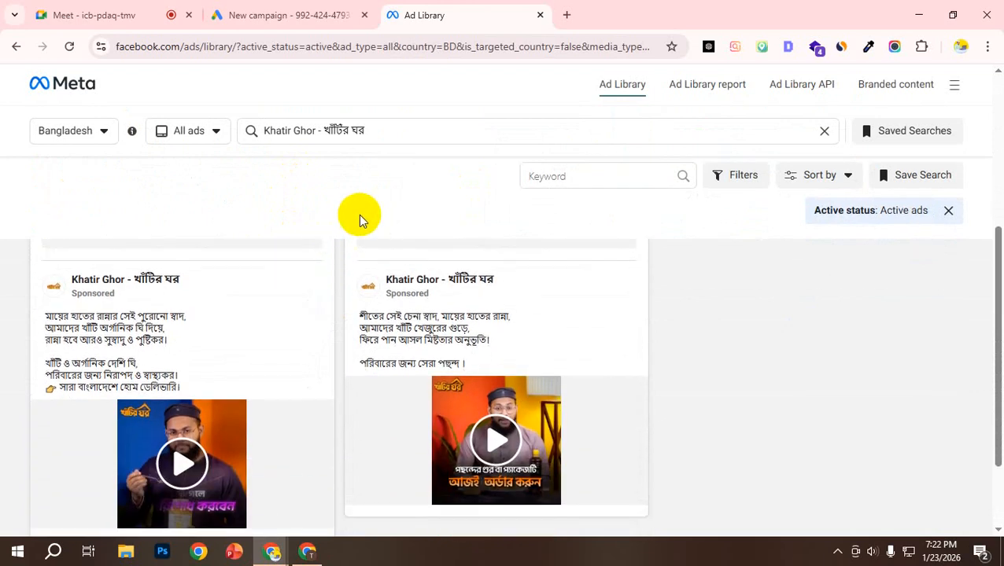
scroll(347, 302, down, 1)
scroll(350, 302, up, 2)
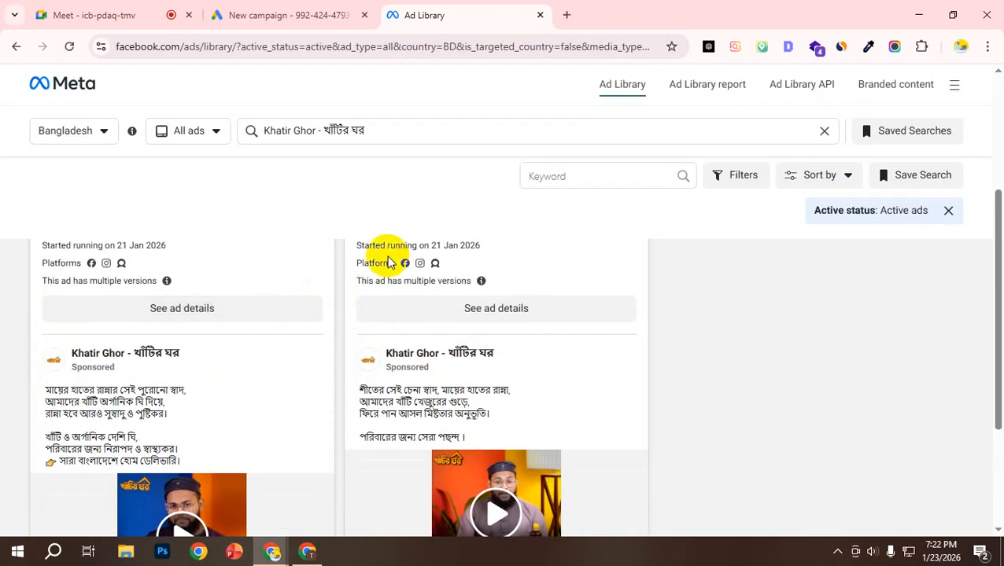
scroll(393, 291, up, 1)
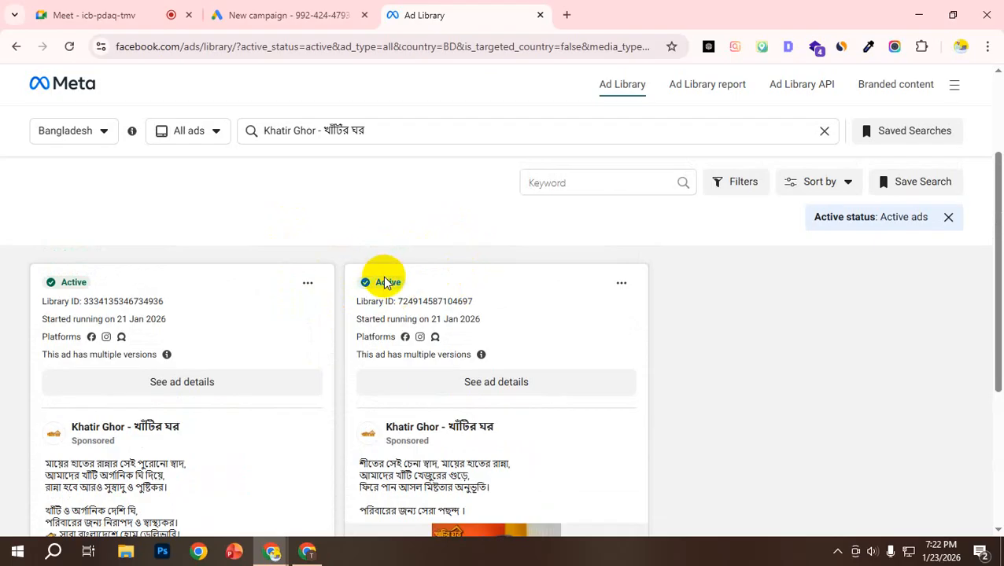
scroll(379, 308, up, 2)
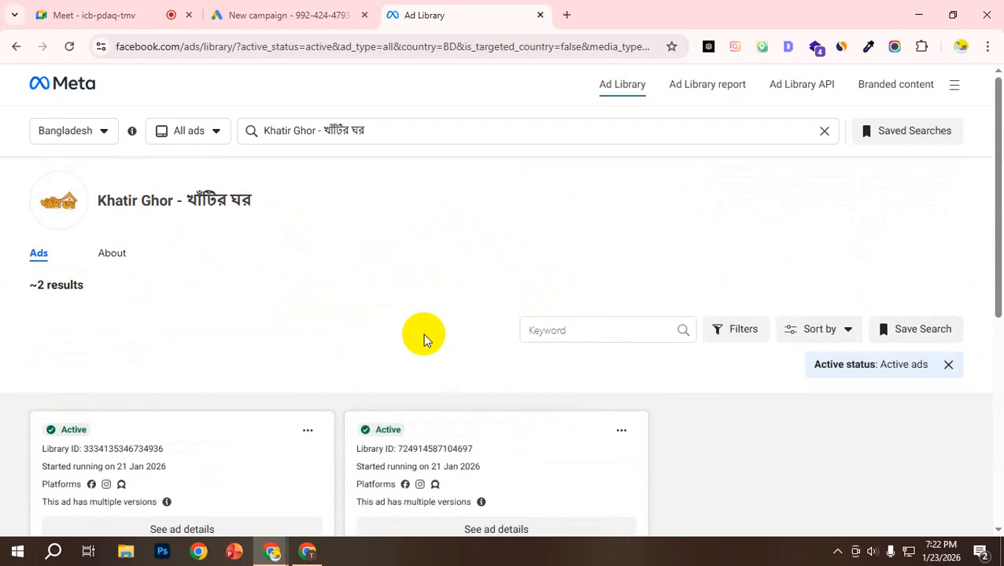
scroll(423, 333, down, 3)
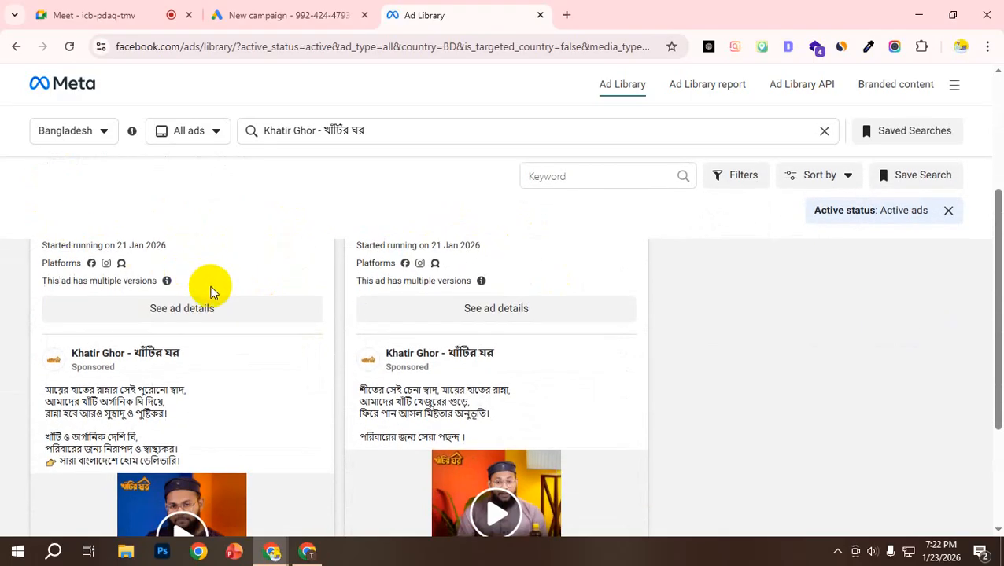
scroll(212, 287, down, 3)
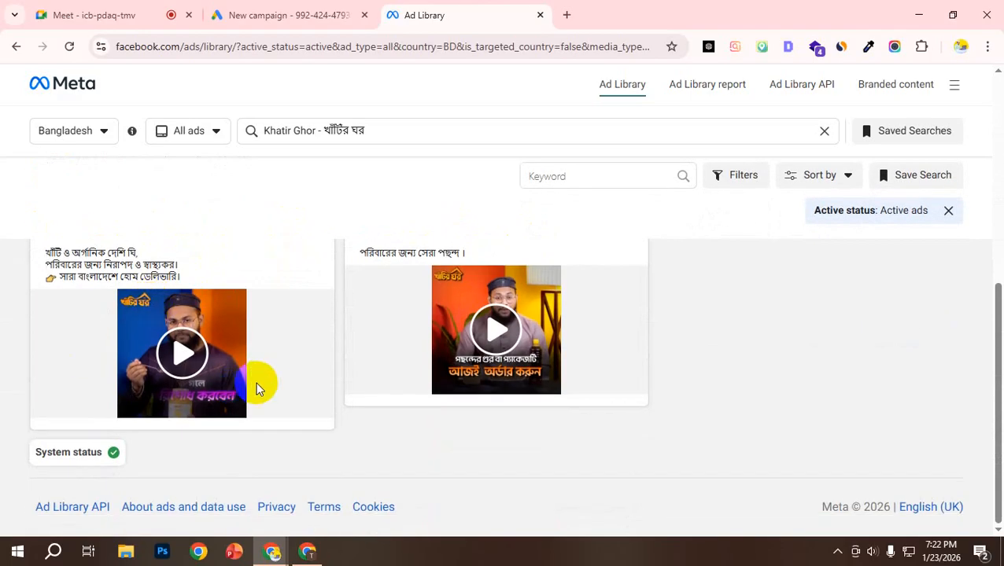
scroll(182, 368, up, 2)
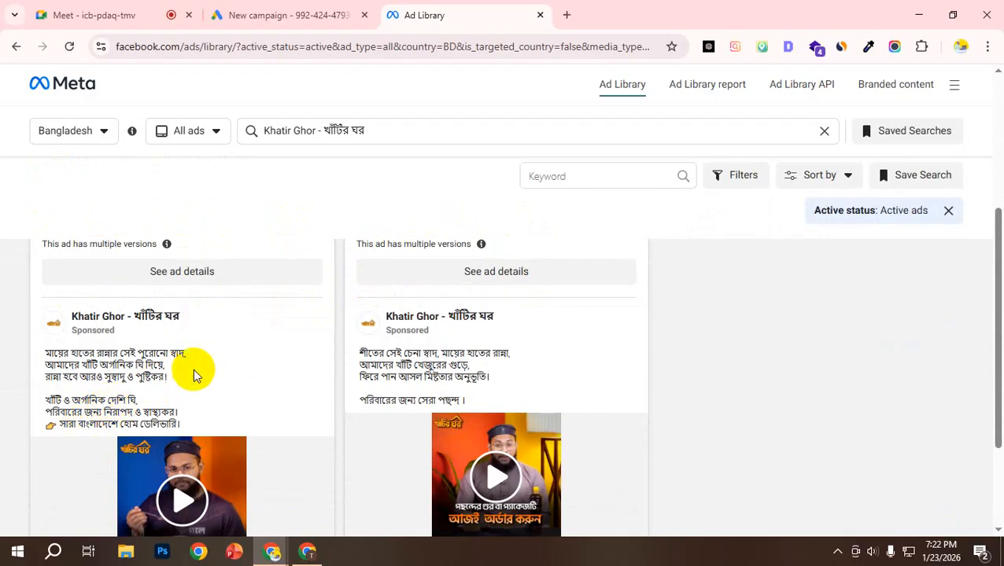
scroll(193, 371, down, 2)
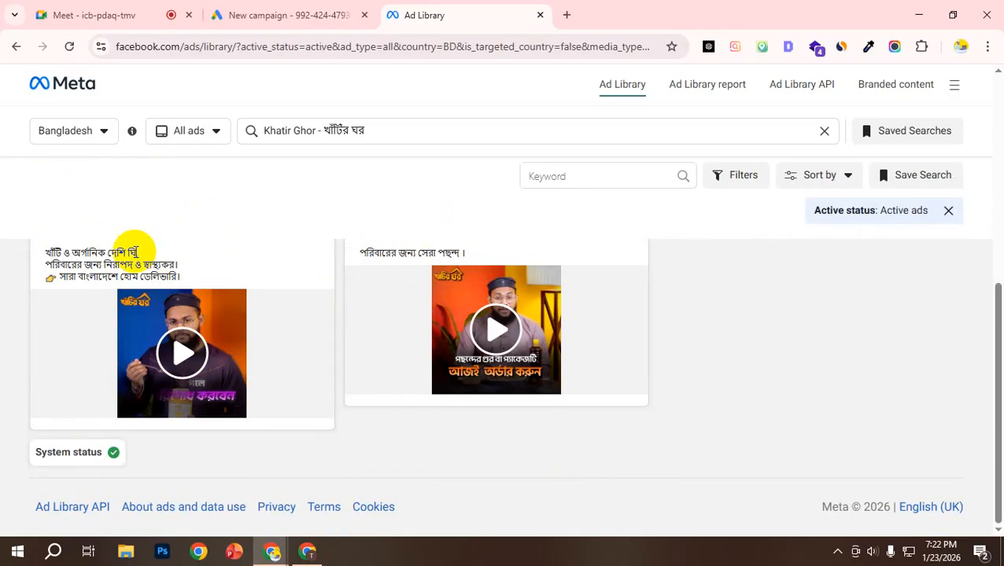
Step: Return to the New campaign page in Google Ads and compare the Sales and Awareness and consideration objectives
click(315, 13)
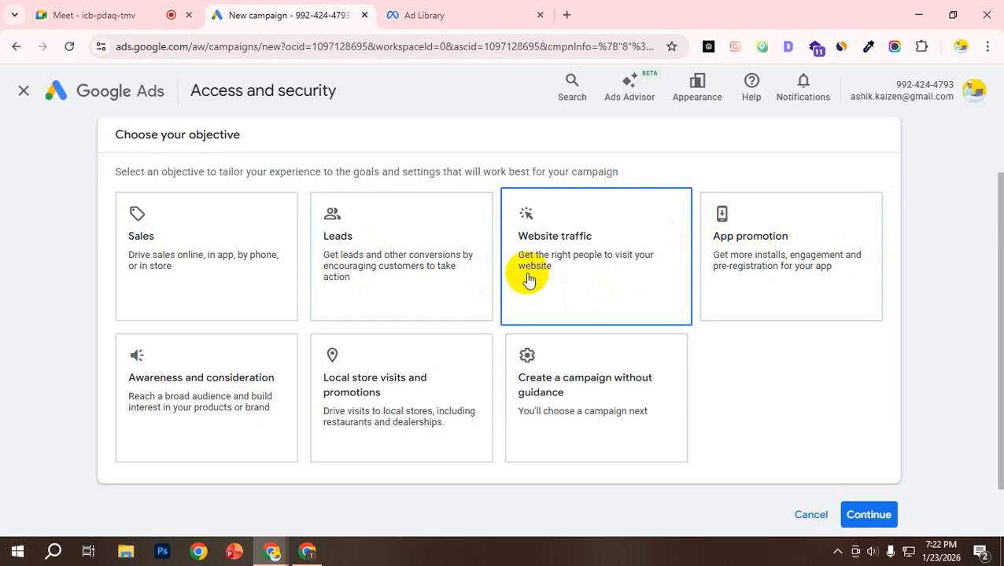
click(253, 258)
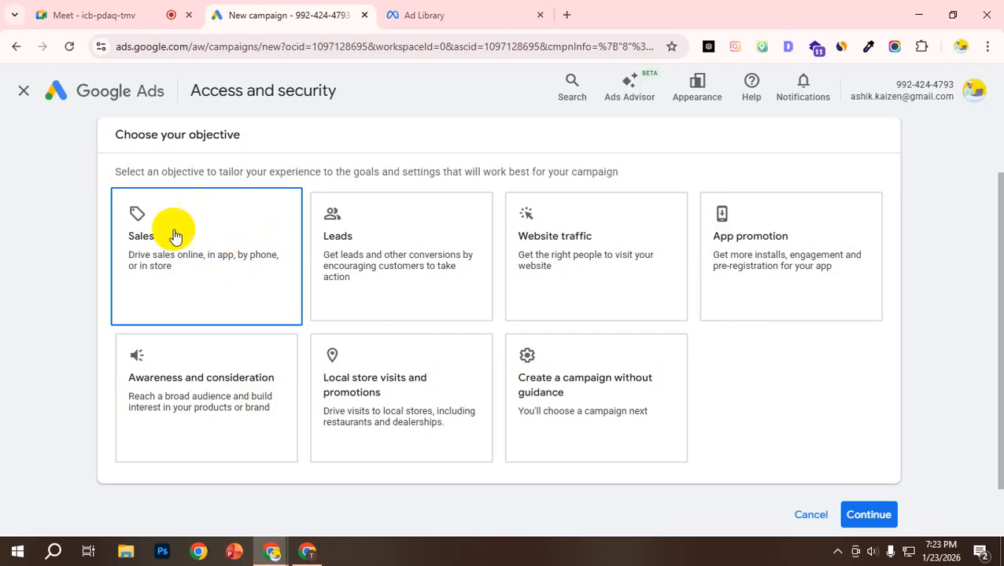
click(263, 384)
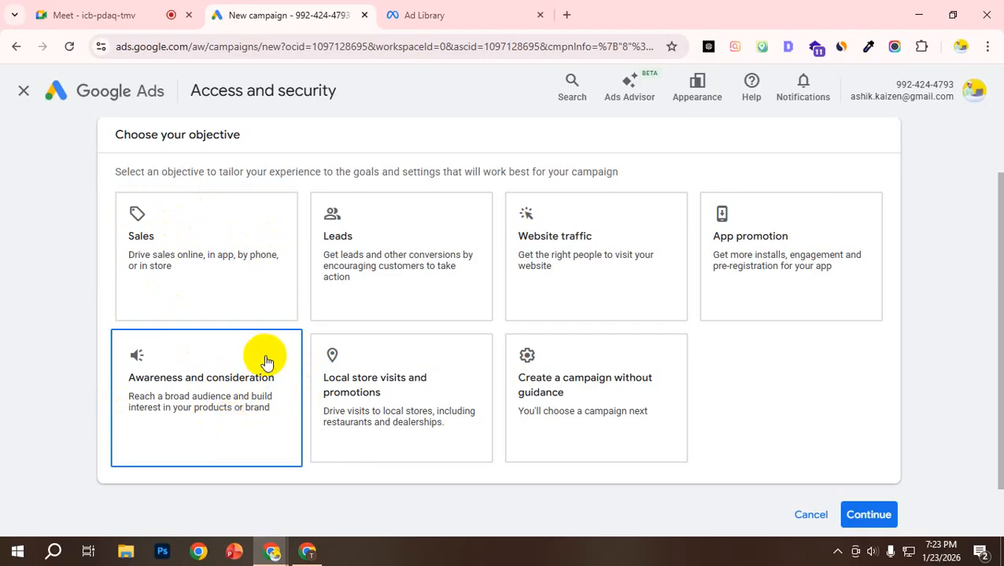
click(234, 319)
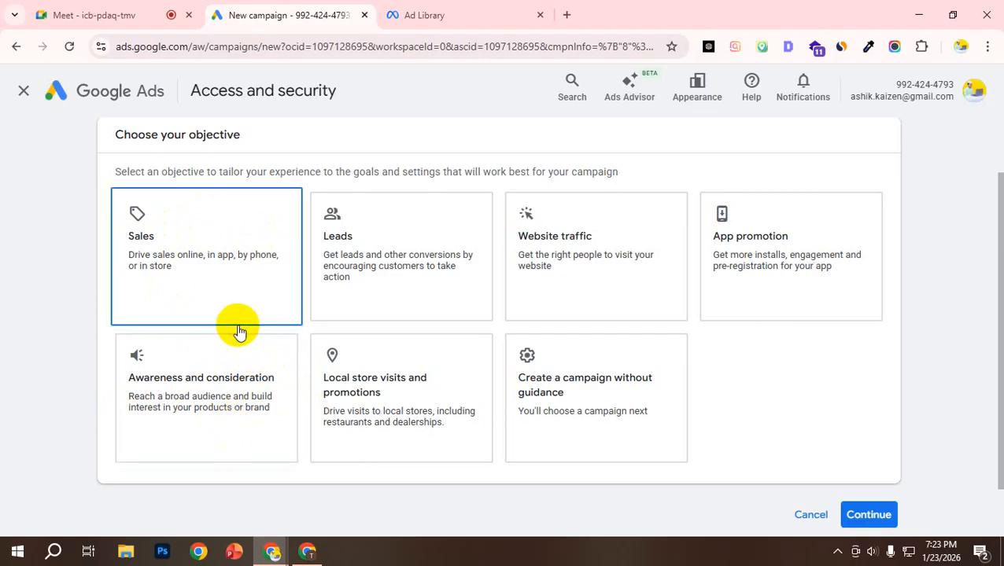
click(239, 335)
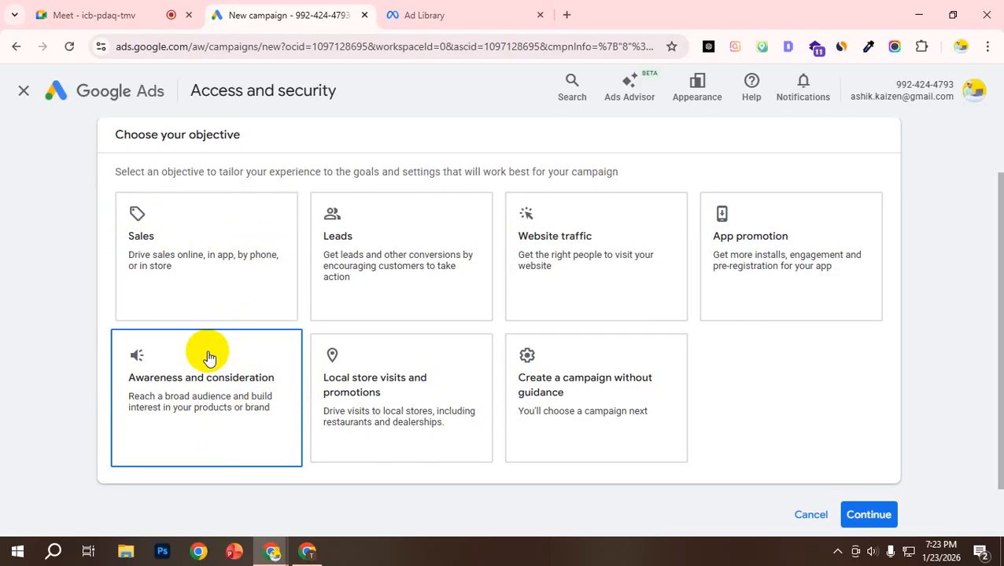
click(251, 317)
click(224, 373)
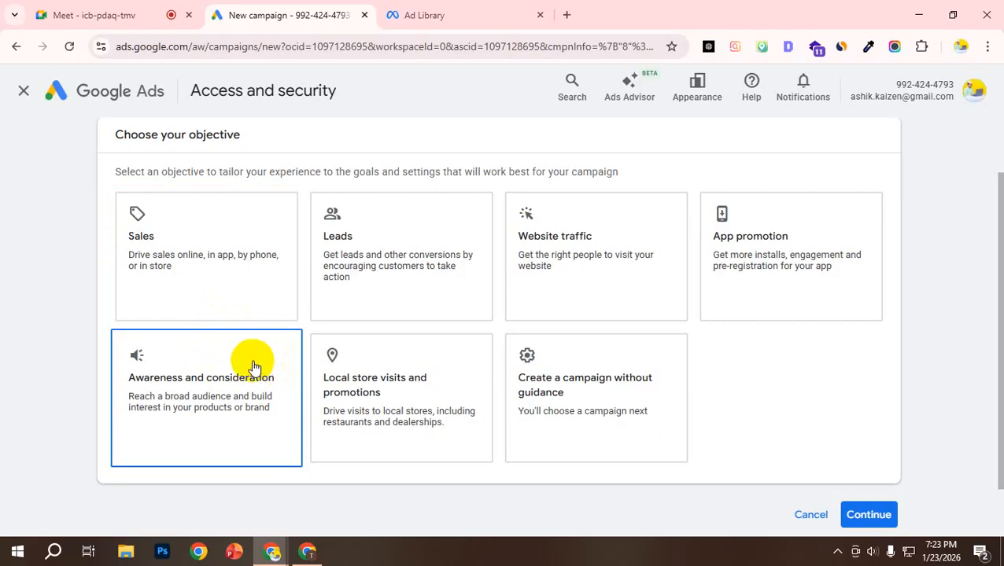
click(250, 364)
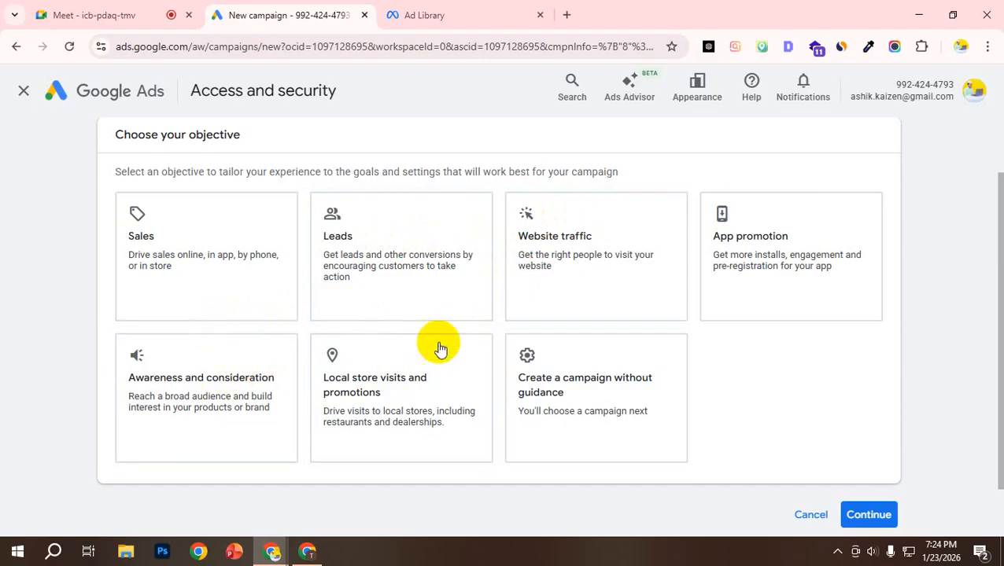
Step: Choose Website traffic as the campaign objective
click(598, 257)
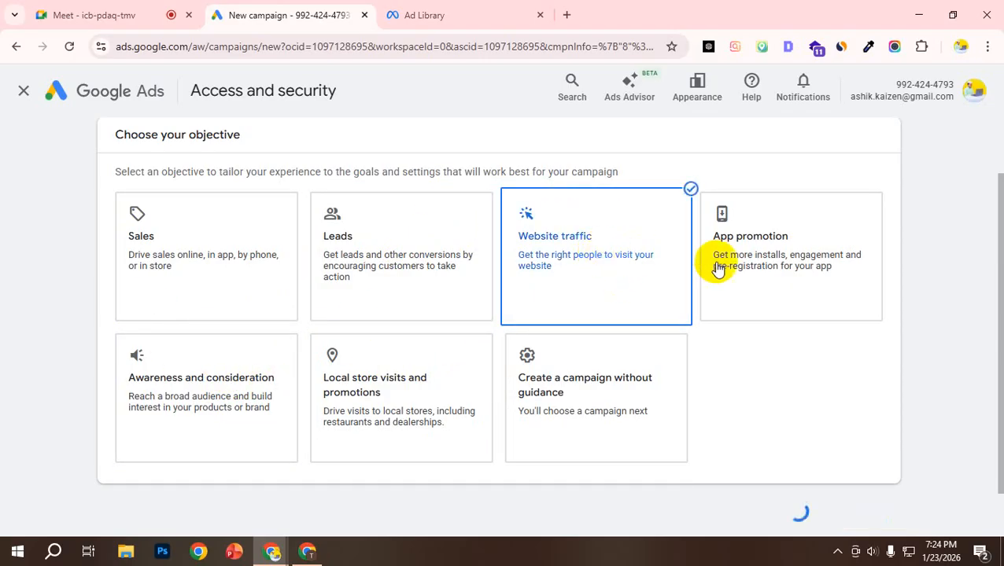
Step: Start the conversion goals introduction and go through its account-default goals tour until it is dismissed
scroll(748, 268, down, 3)
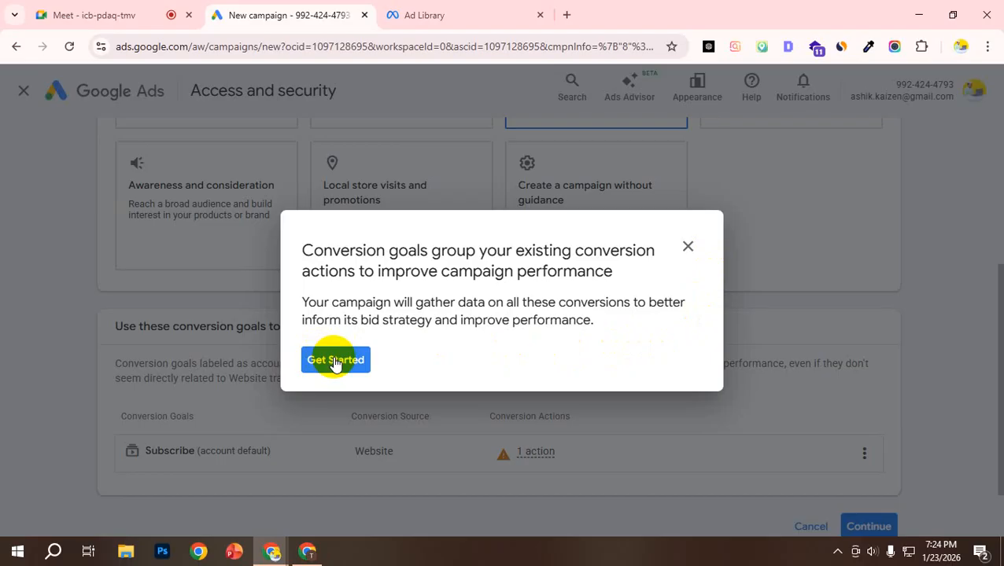
click(335, 361)
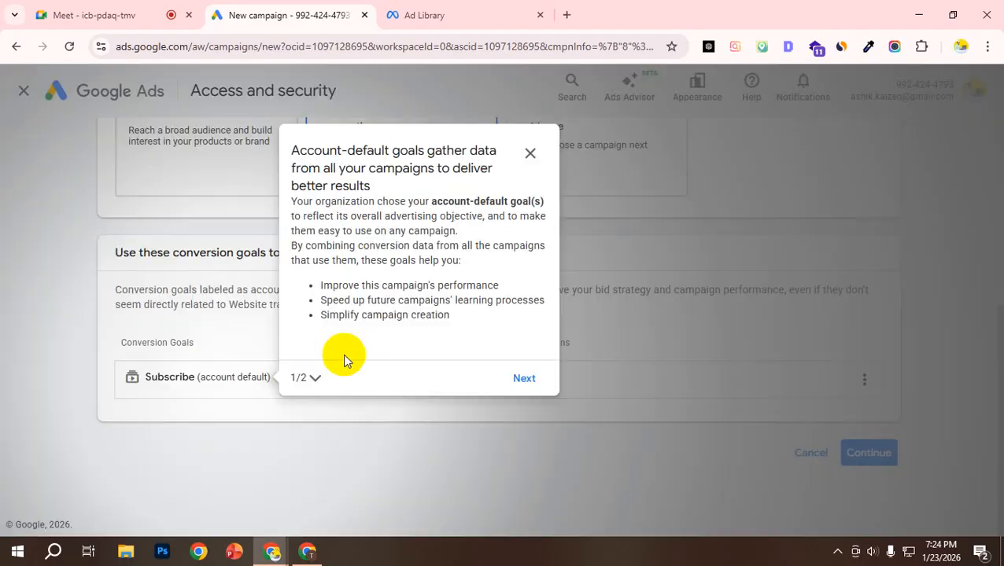
click(530, 153)
click(423, 350)
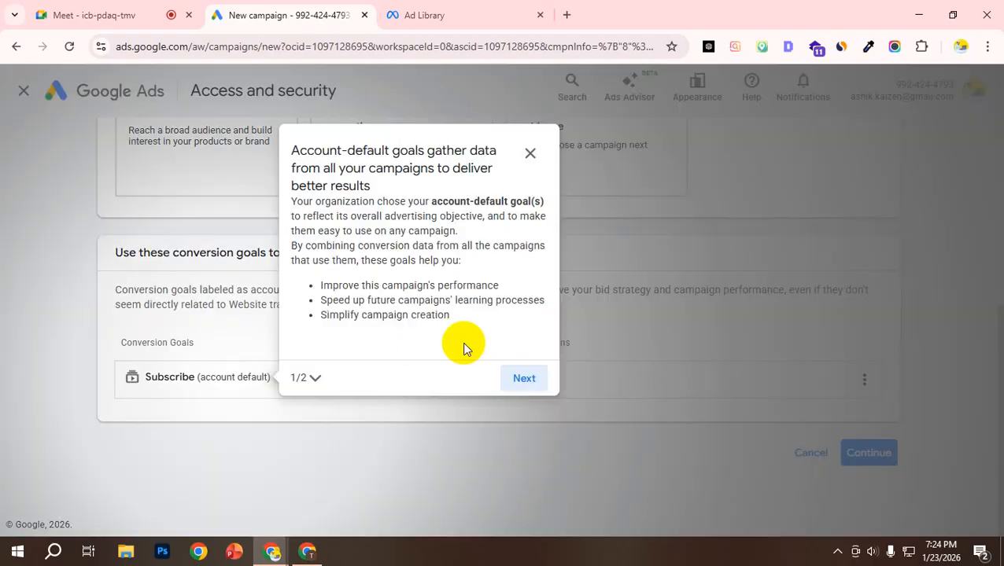
click(516, 376)
scroll(354, 423, up, 6)
scroll(327, 401, down, 6)
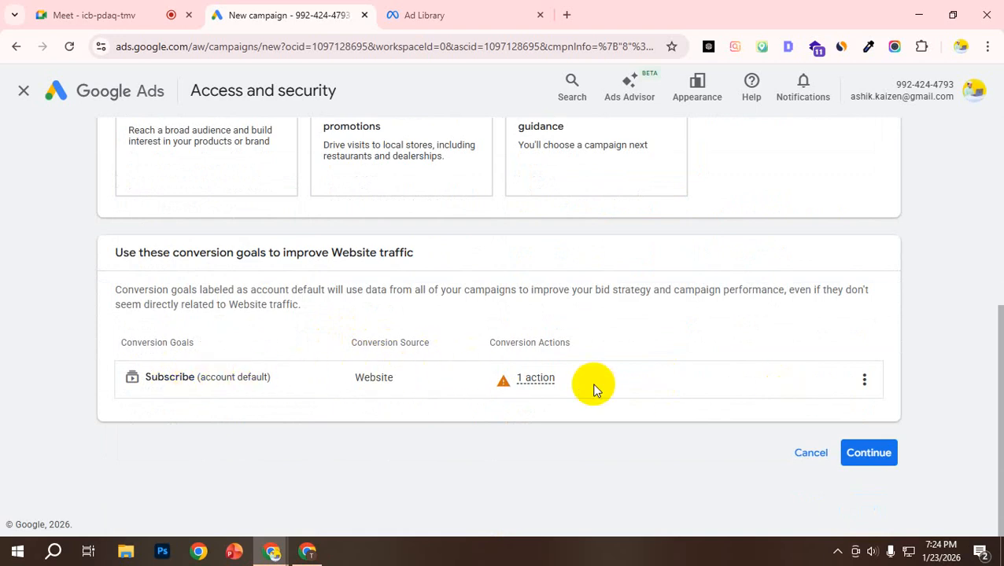
Step: Check the options of the Subscribe conversion goal, keep it, and continue to the campaign type selection
click(860, 381)
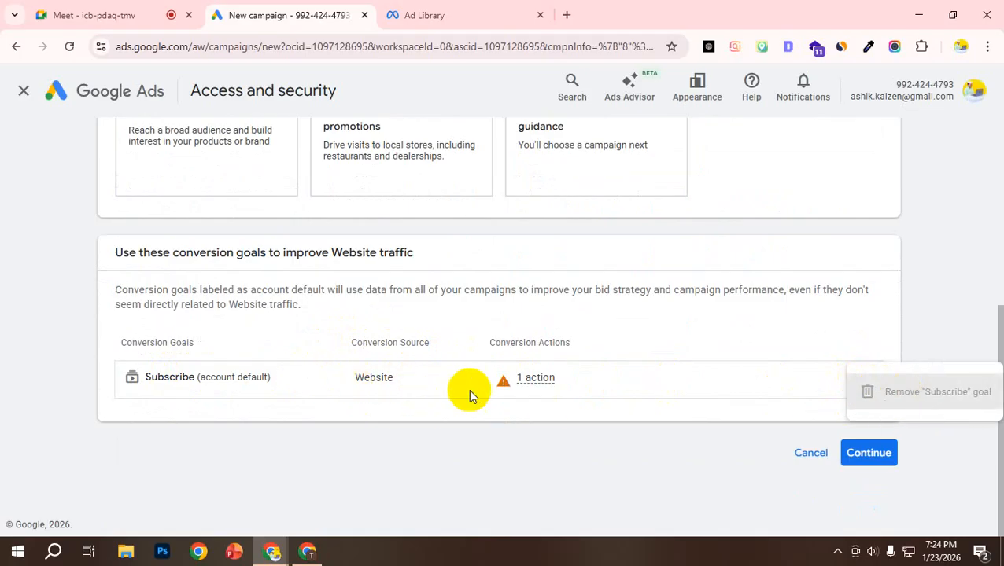
mouse_move(542, 378)
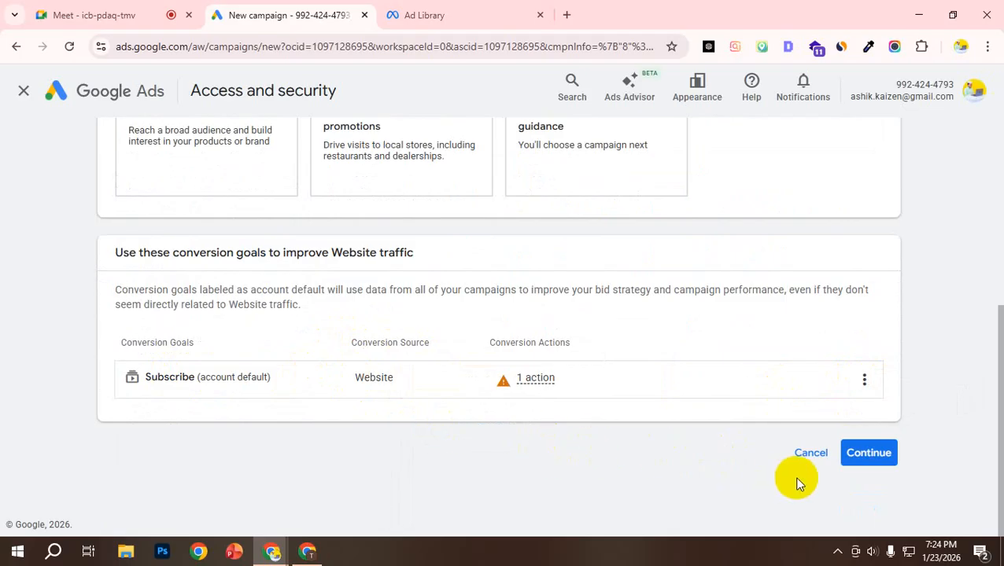
scroll(774, 362, up, 1)
scroll(877, 429, down, 1)
click(878, 461)
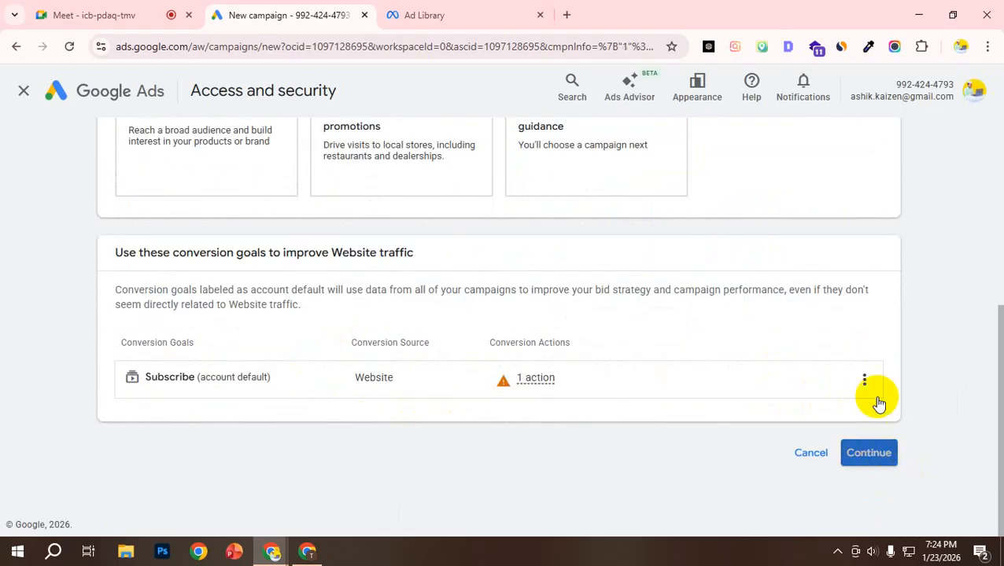
scroll(456, 311, down, 3)
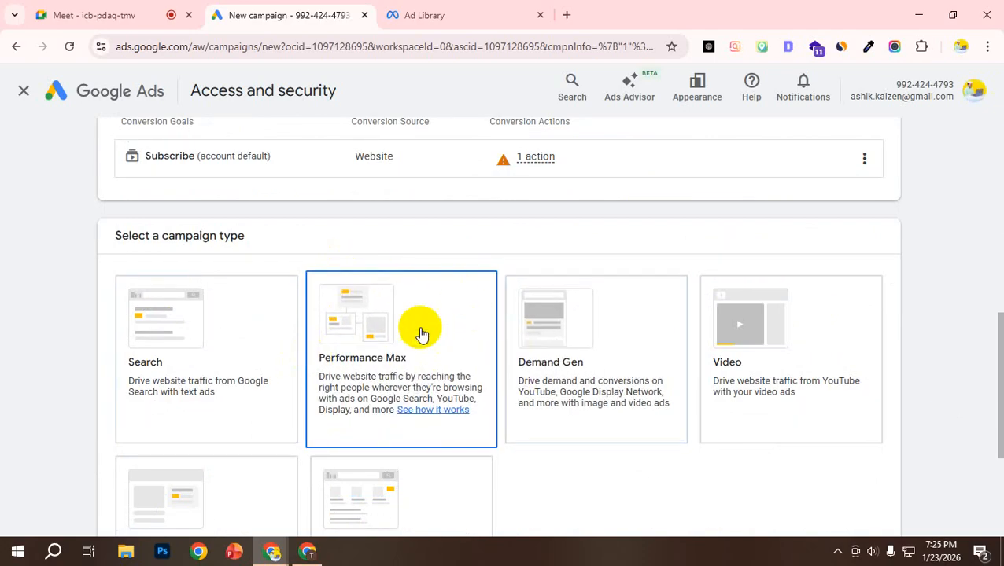
Step: Examine the campaign types offered for Website traffic, reading the Search, Performance Max, Demand Gen and Video descriptions
scroll(302, 207, down, 2)
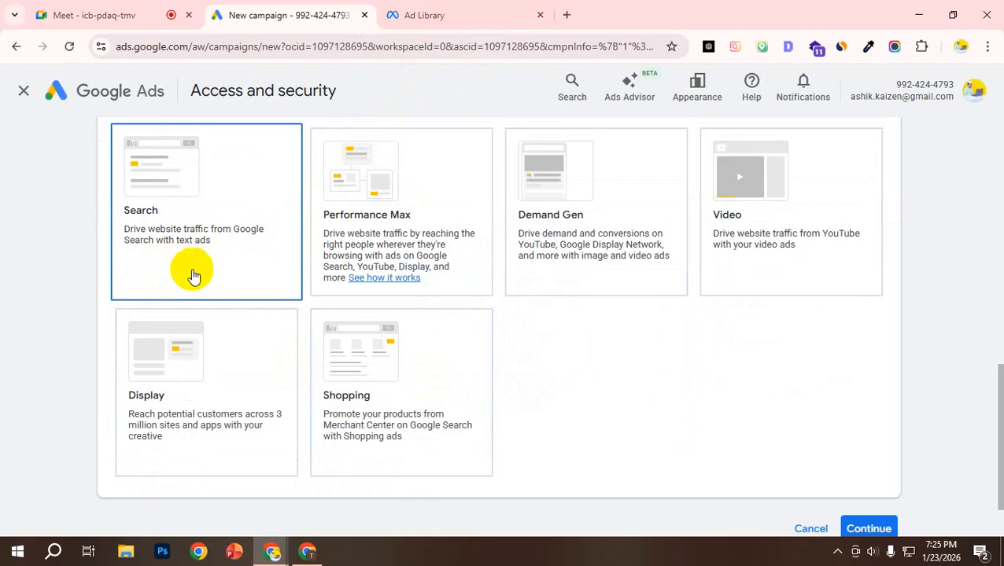
scroll(189, 293, up, 2)
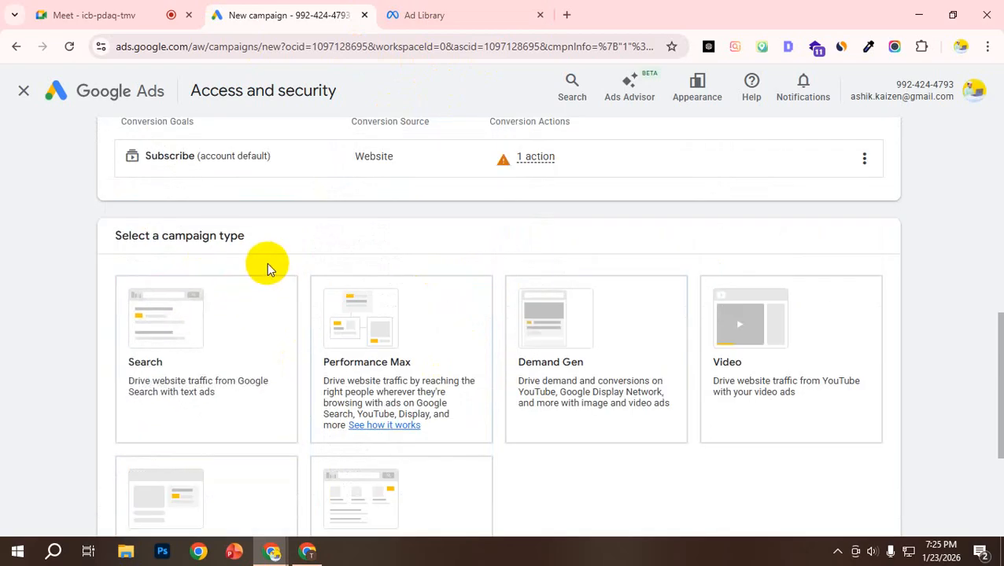
scroll(314, 381, down, 1)
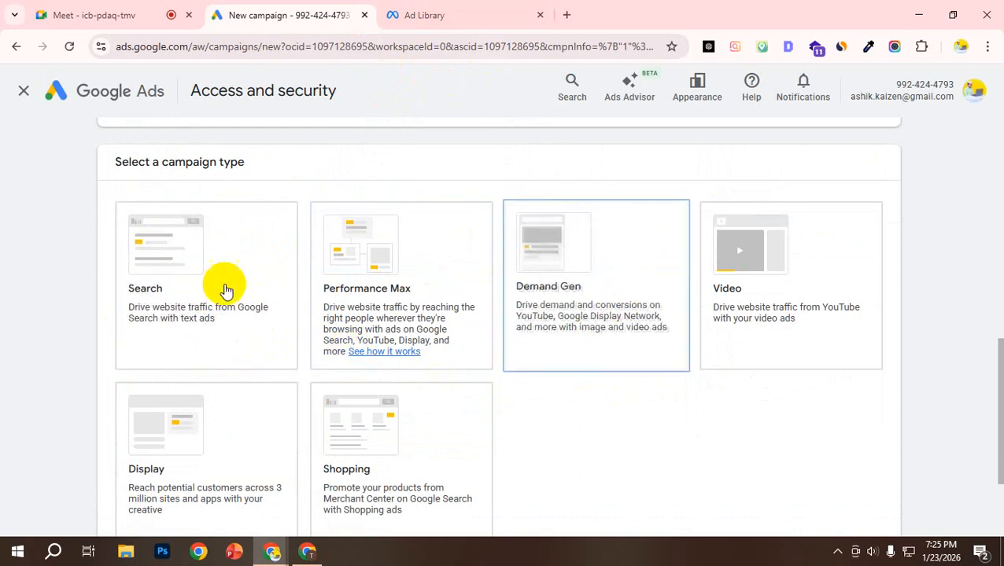
scroll(417, 390, down, 1)
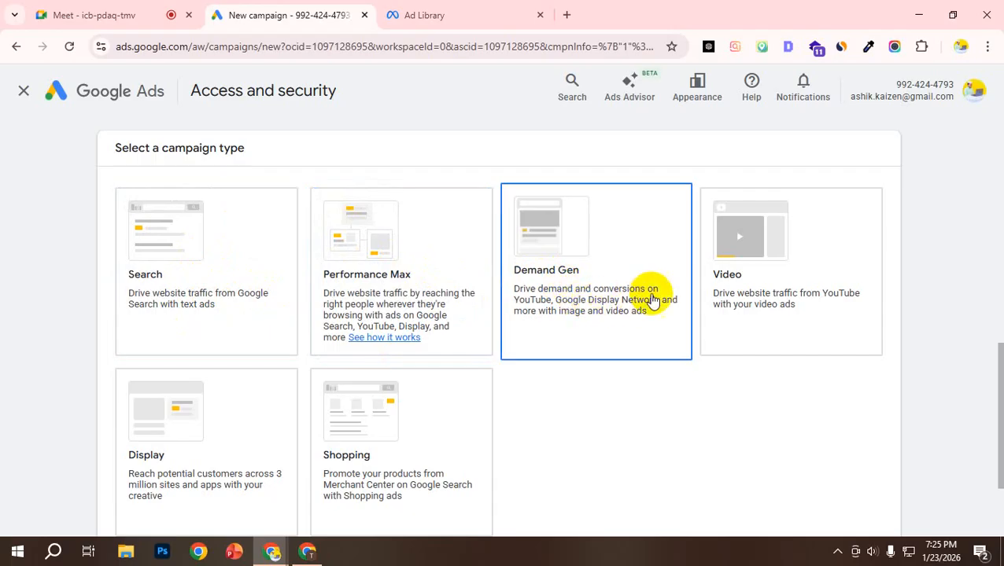
scroll(515, 358, down, 1)
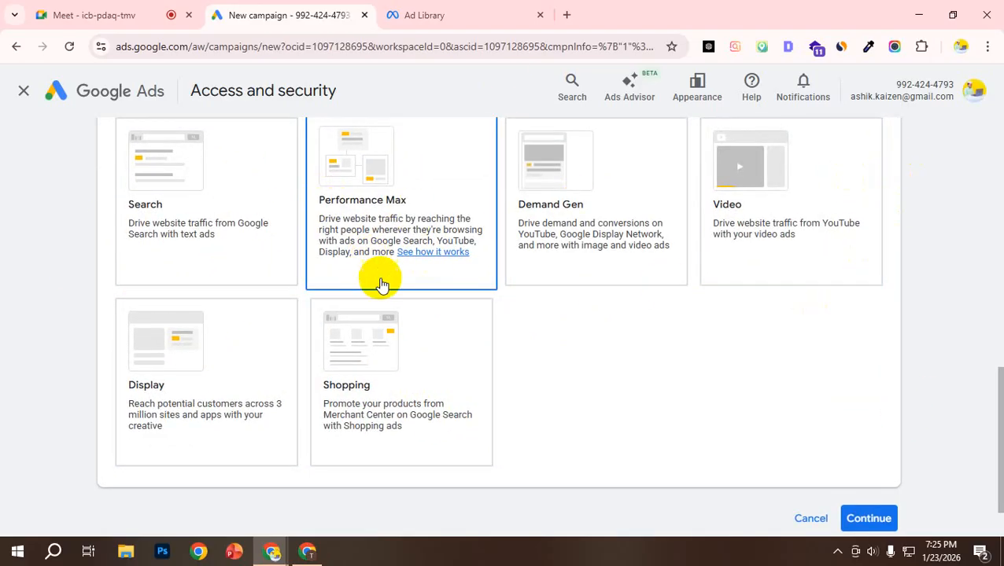
scroll(361, 262, up, 2)
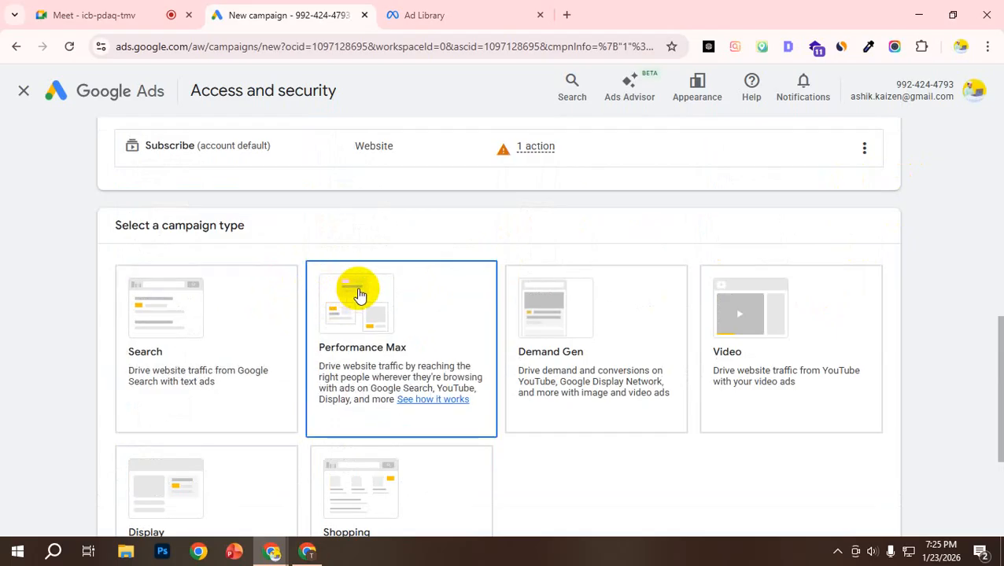
scroll(310, 298, down, 2)
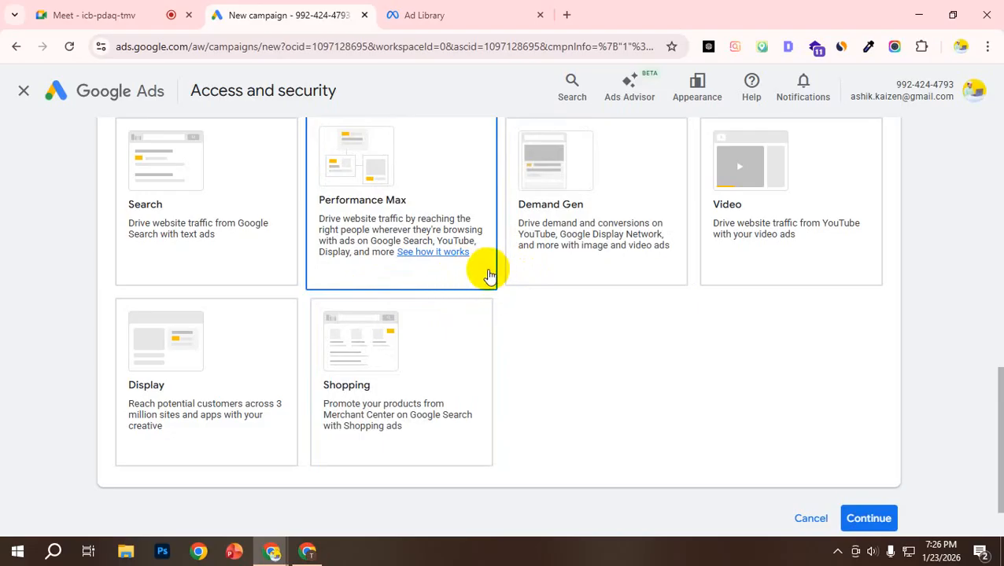
click(162, 250)
scroll(161, 251, up, 1)
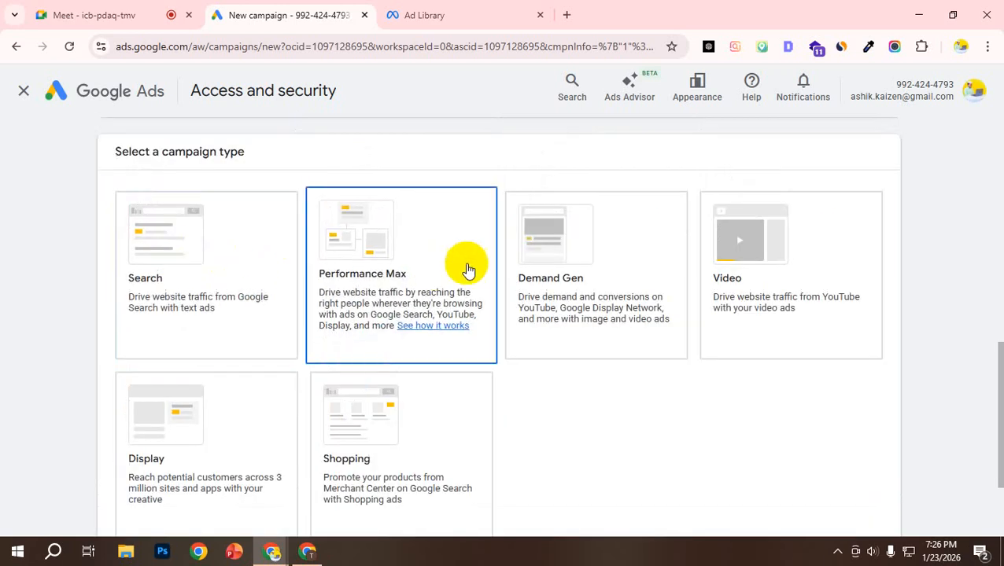
scroll(600, 318, down, 1)
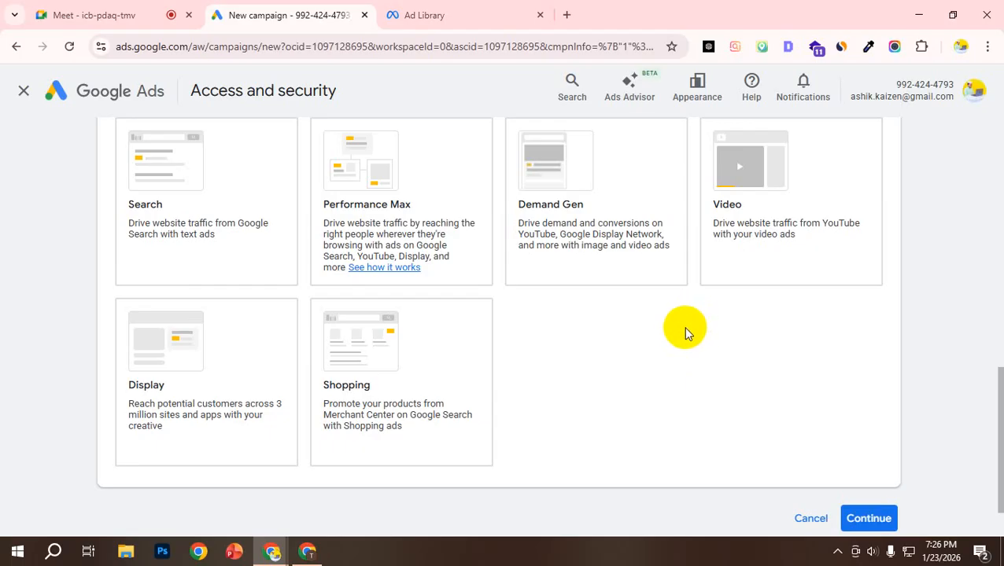
Step: Compare the Demand Gen and Shopping campaign types with Performance Max, including the networks and ad formats each one covers
click(461, 298)
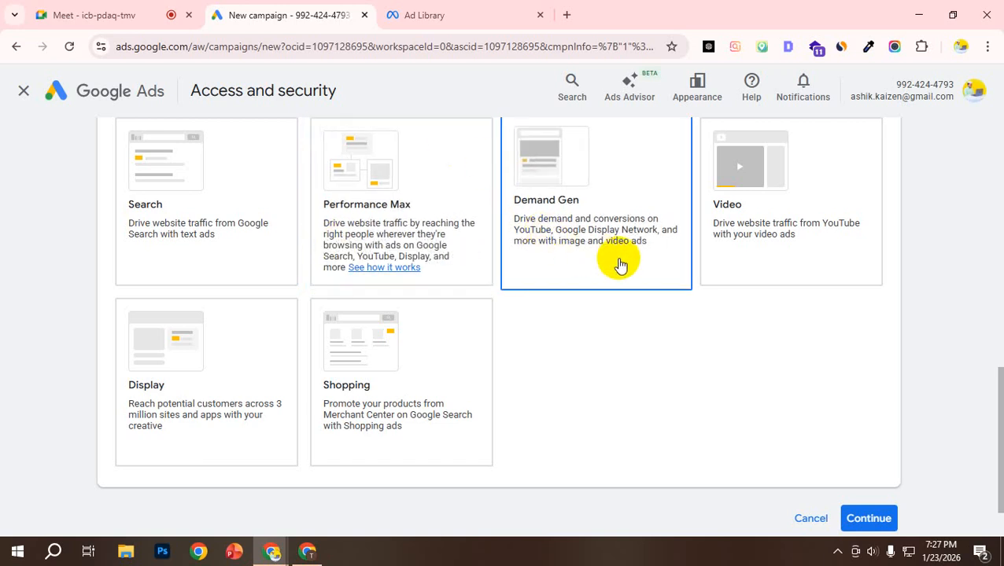
scroll(609, 268, down, 2)
scroll(605, 310, up, 2)
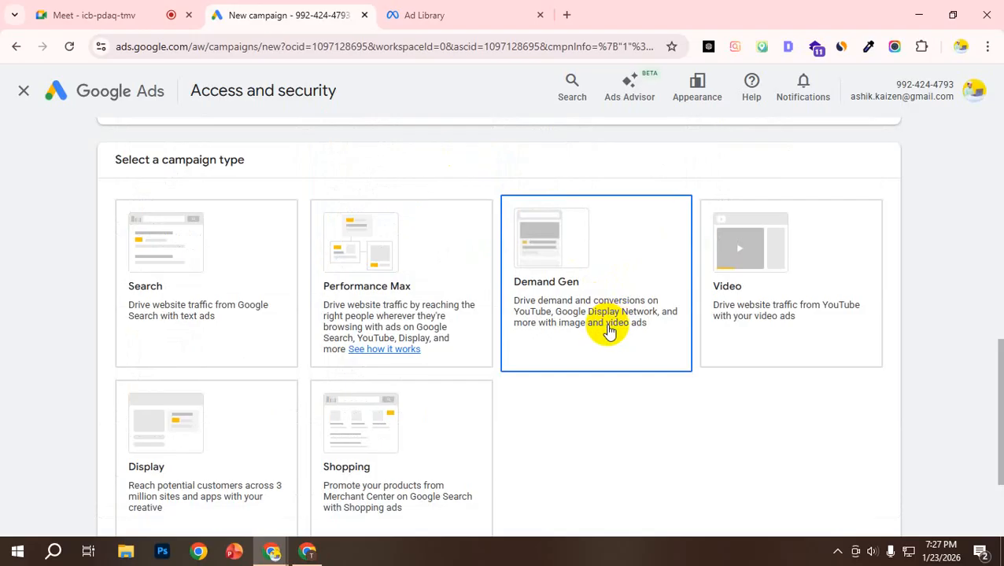
scroll(604, 322, down, 1)
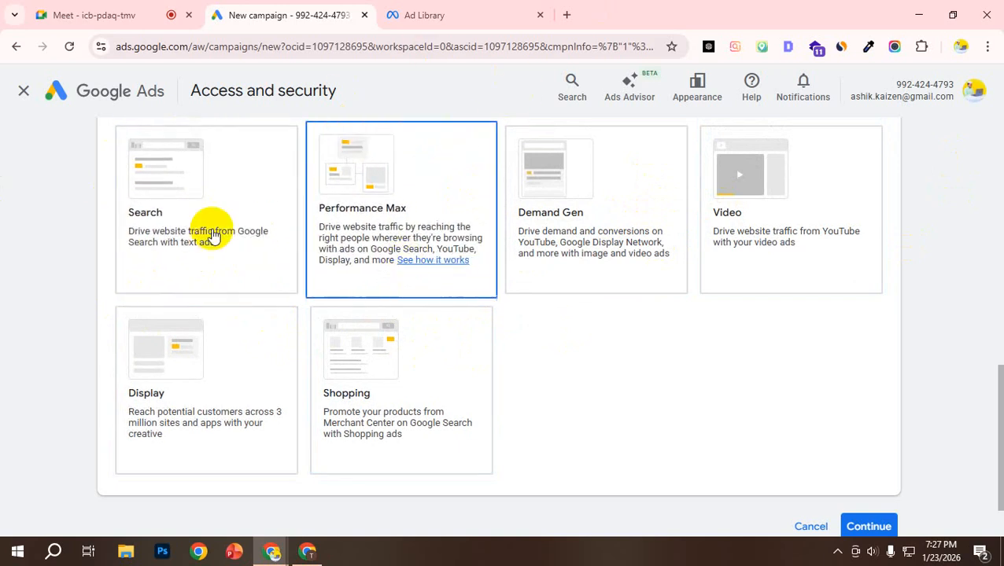
scroll(472, 271, down, 1)
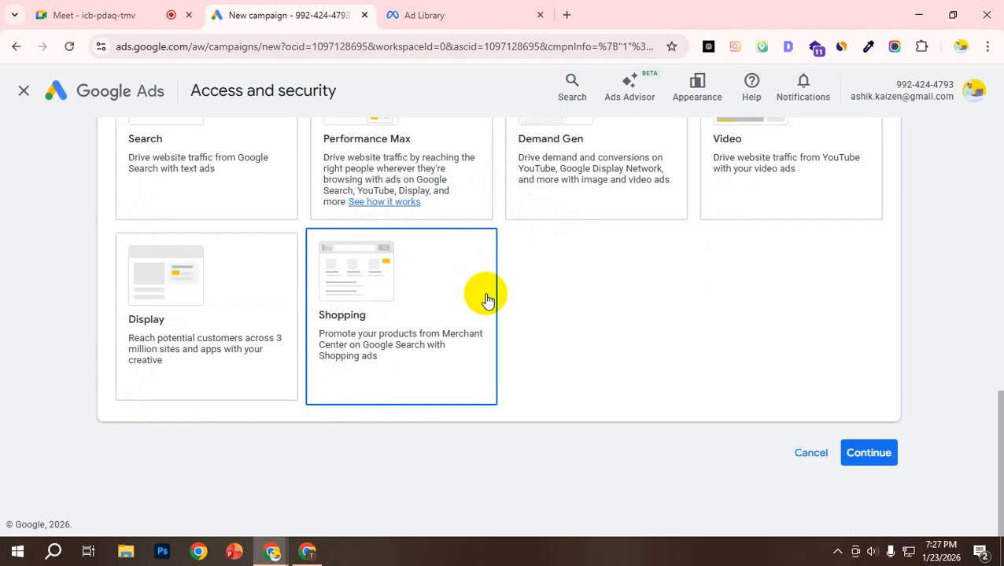
scroll(505, 204, up, 1)
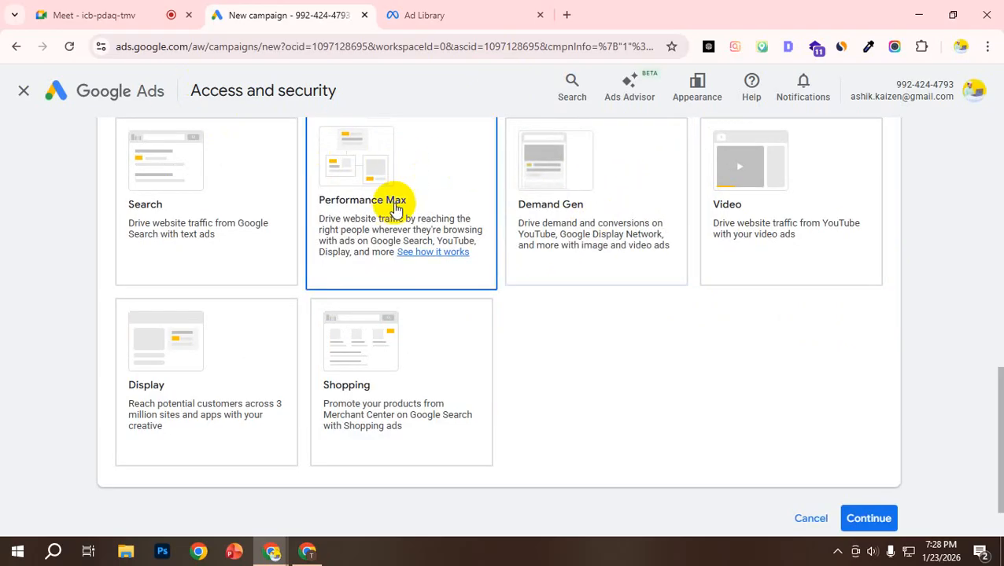
scroll(393, 206, up, 1)
scroll(549, 273, down, 2)
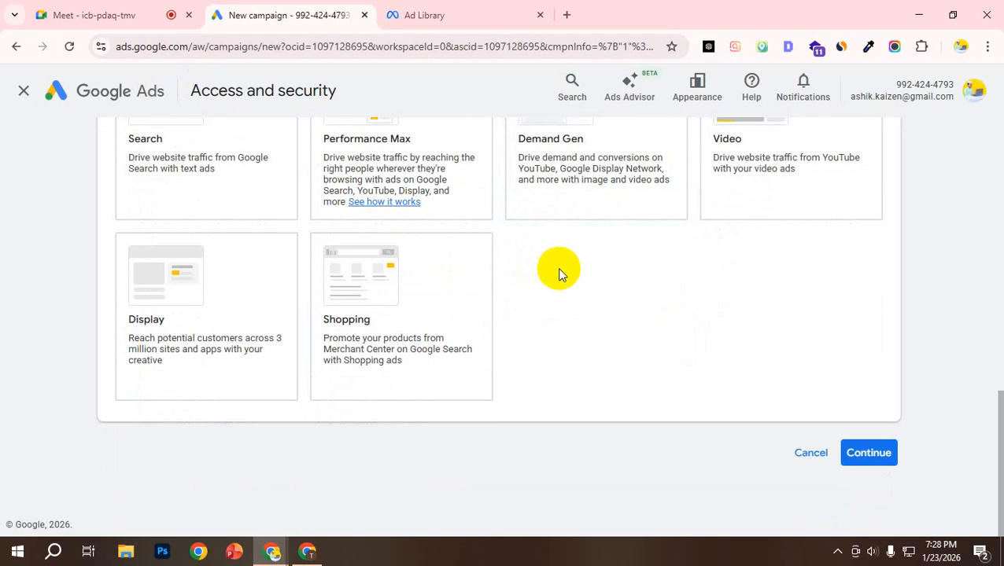
scroll(504, 244, up, 1)
click(470, 203)
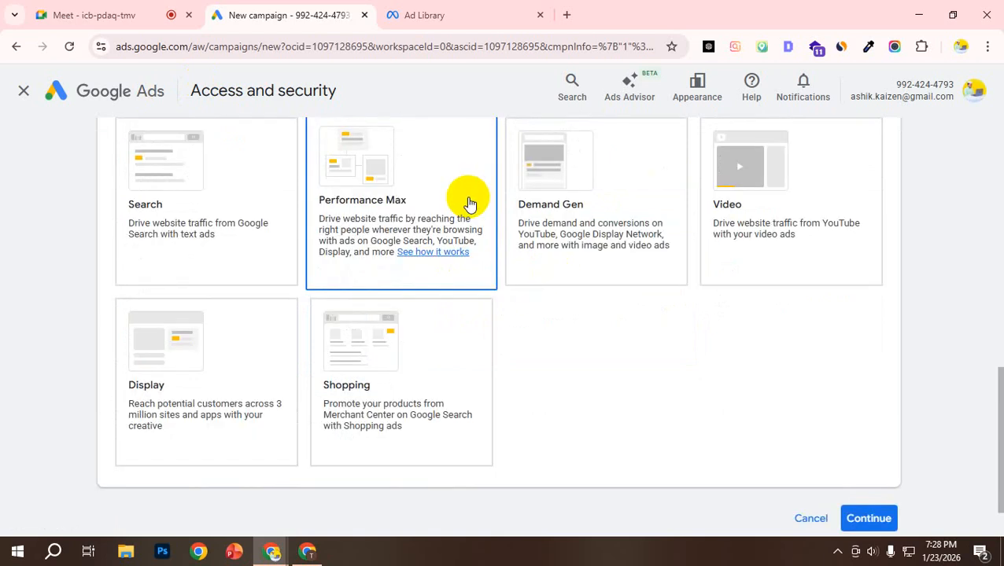
click(544, 226)
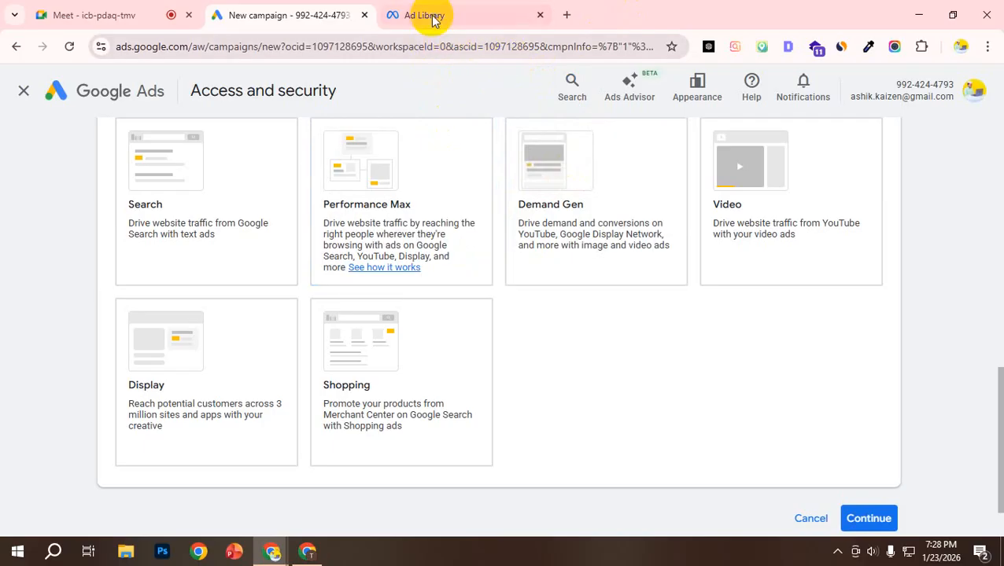
Step: Review the full set of campaign types once more, weighing Performance Max against Search, Shopping and Demand Gen
mouse_move(429, 14)
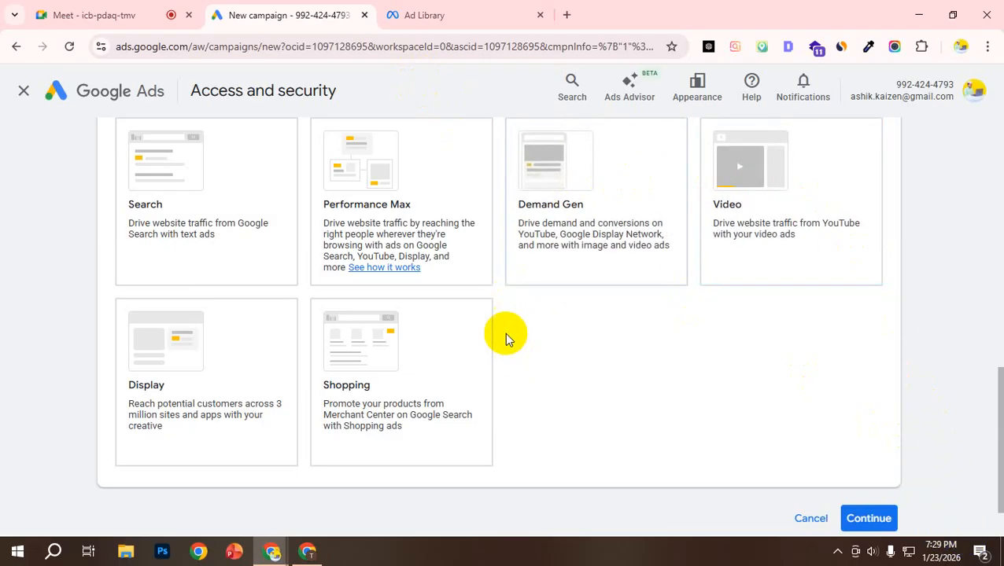
scroll(505, 335, up, 2)
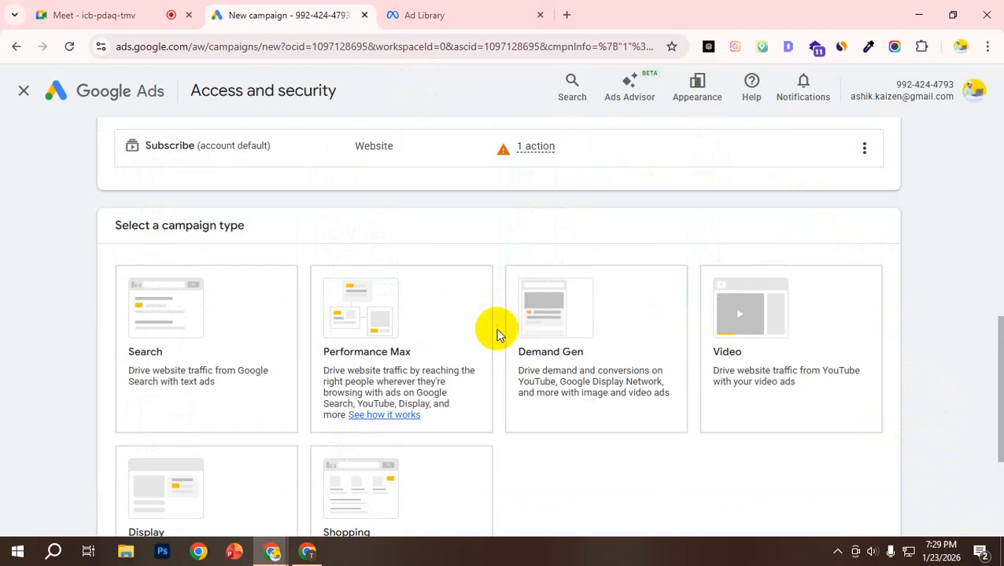
scroll(497, 334, down, 3)
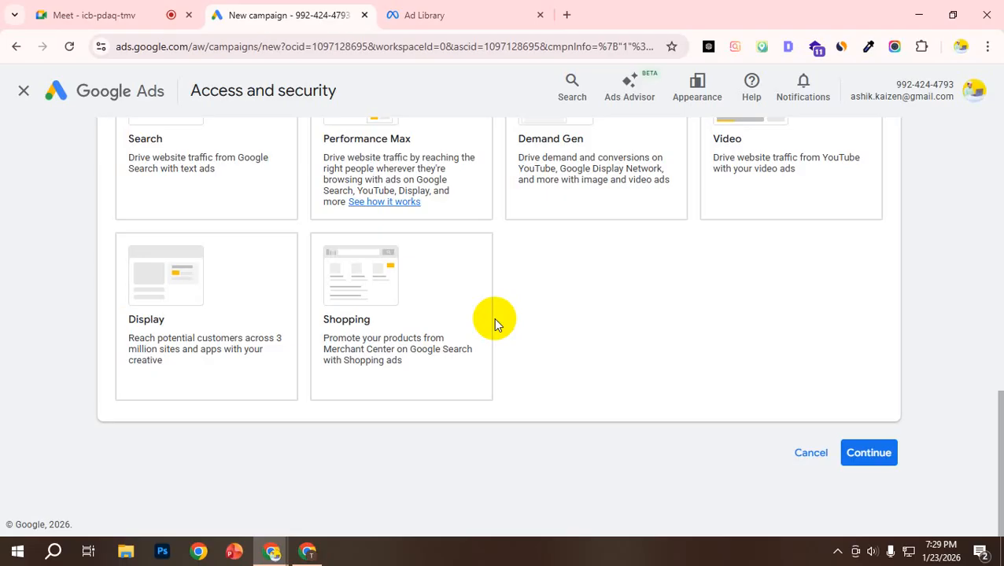
scroll(494, 311, up, 1)
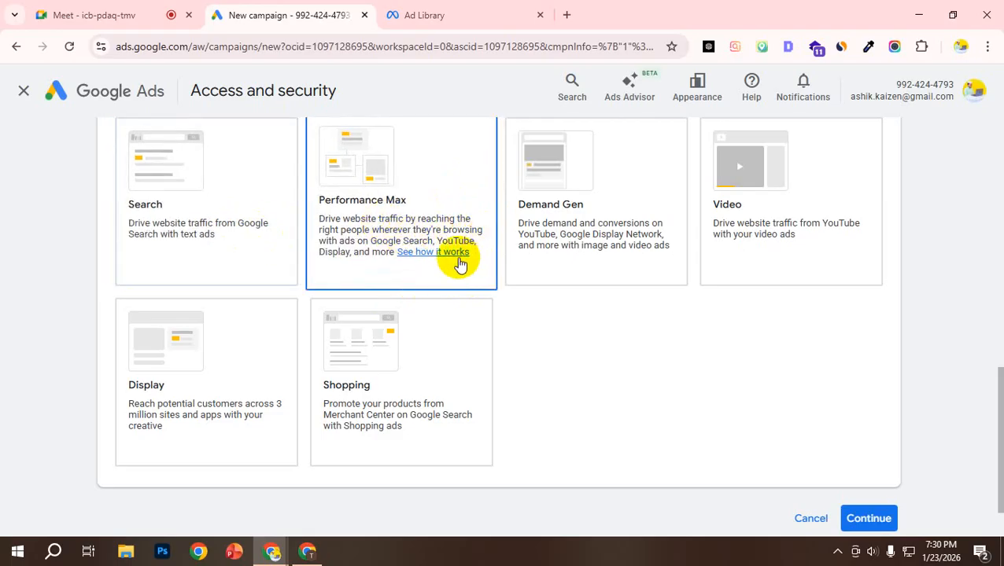
scroll(358, 259, up, 1)
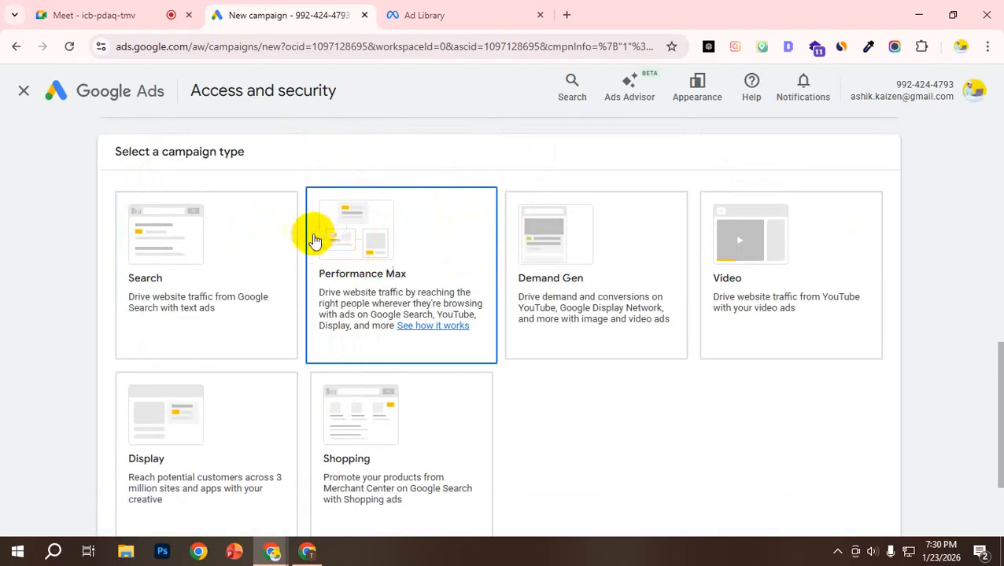
scroll(303, 188, down, 2)
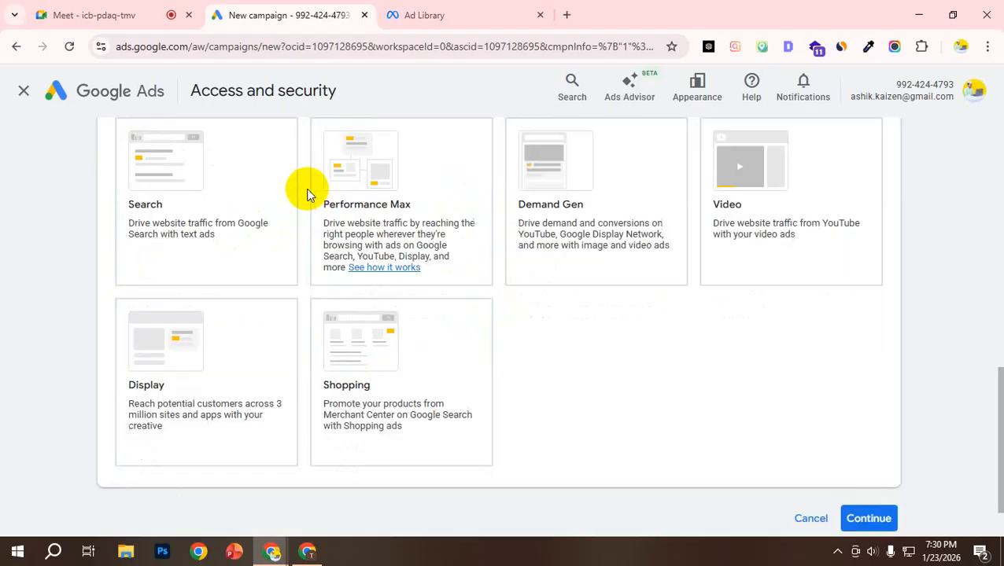
scroll(424, 220, up, 1)
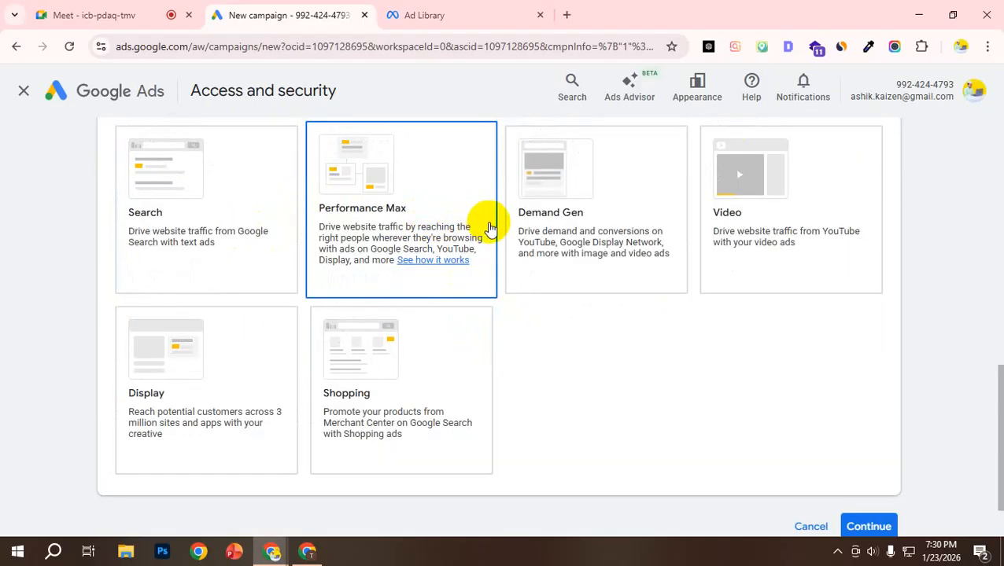
scroll(449, 267, down, 1)
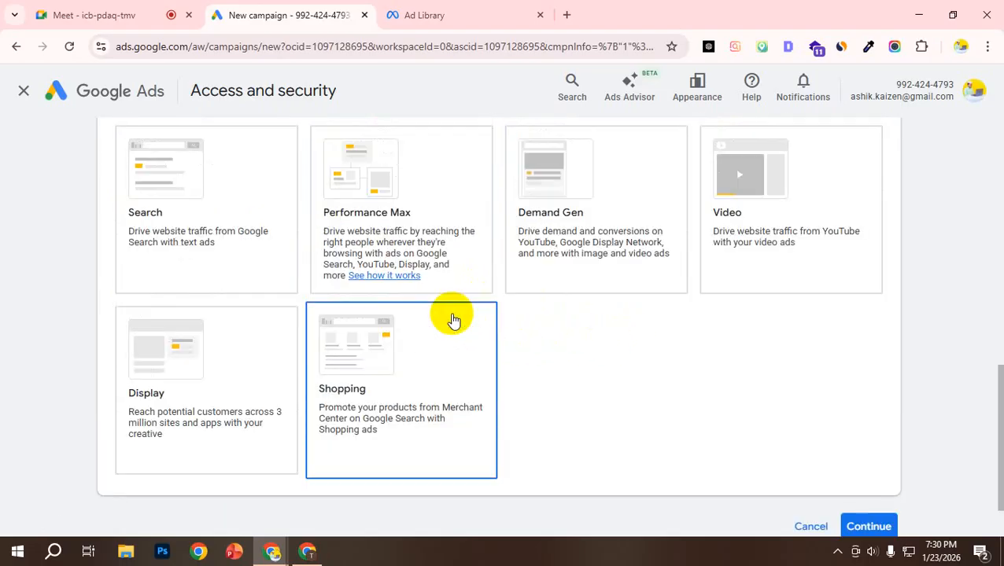
scroll(459, 267, up, 3)
scroll(476, 299, down, 1)
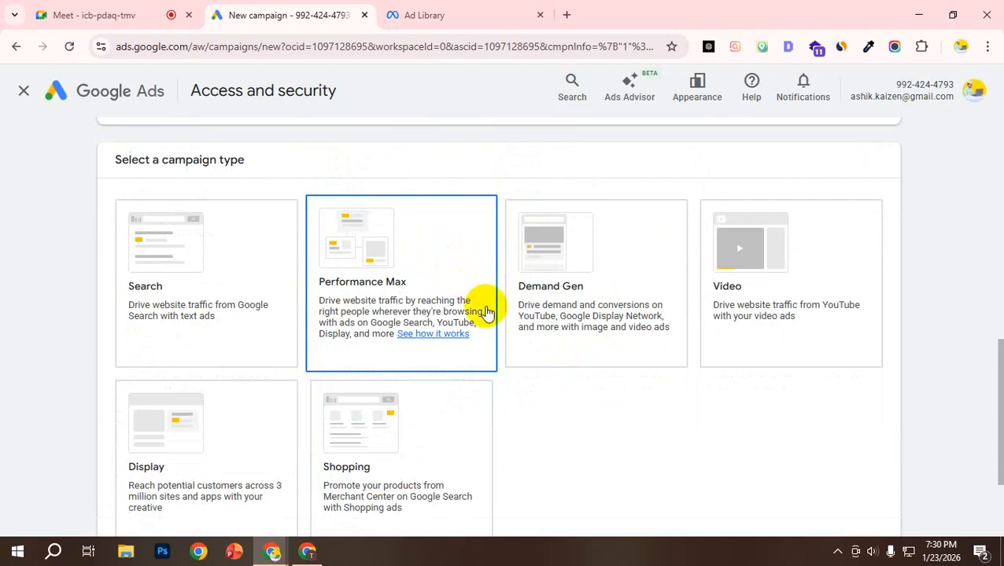
scroll(472, 315, down, 1)
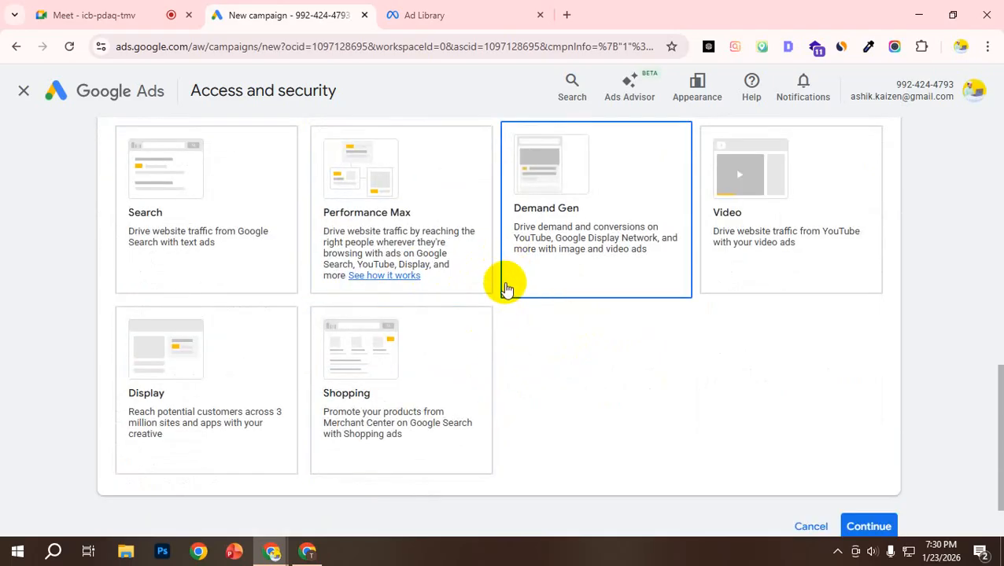
Step: Choose Search as the campaign type for the Website traffic campaign
scroll(461, 289, down, 1)
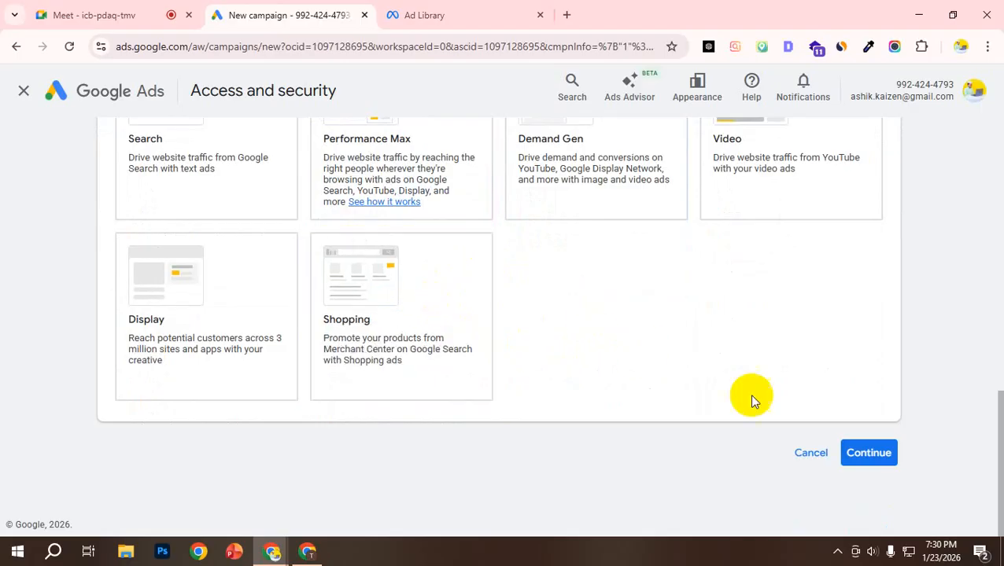
scroll(519, 297, up, 1)
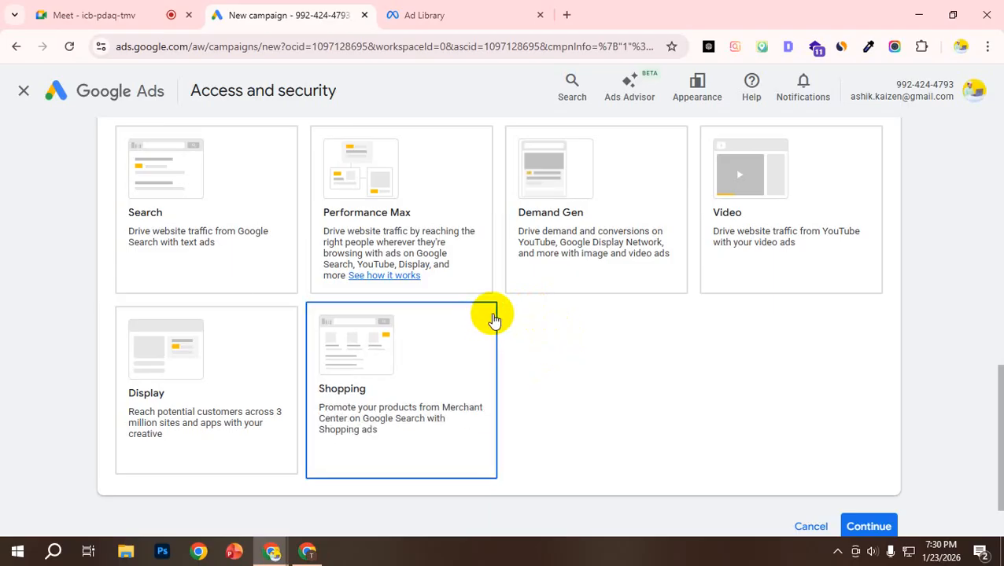
scroll(660, 400, down, 2)
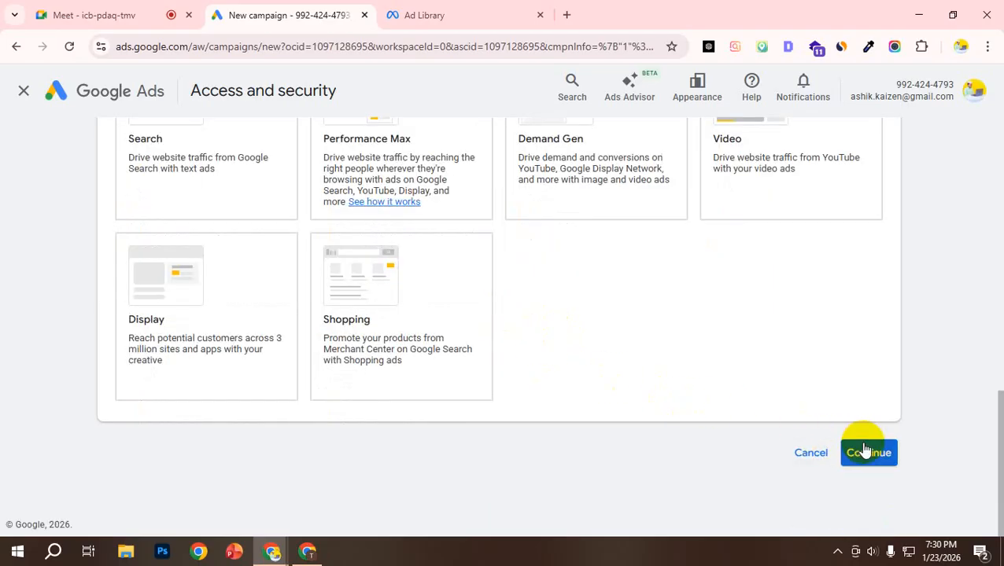
scroll(275, 264, up, 4)
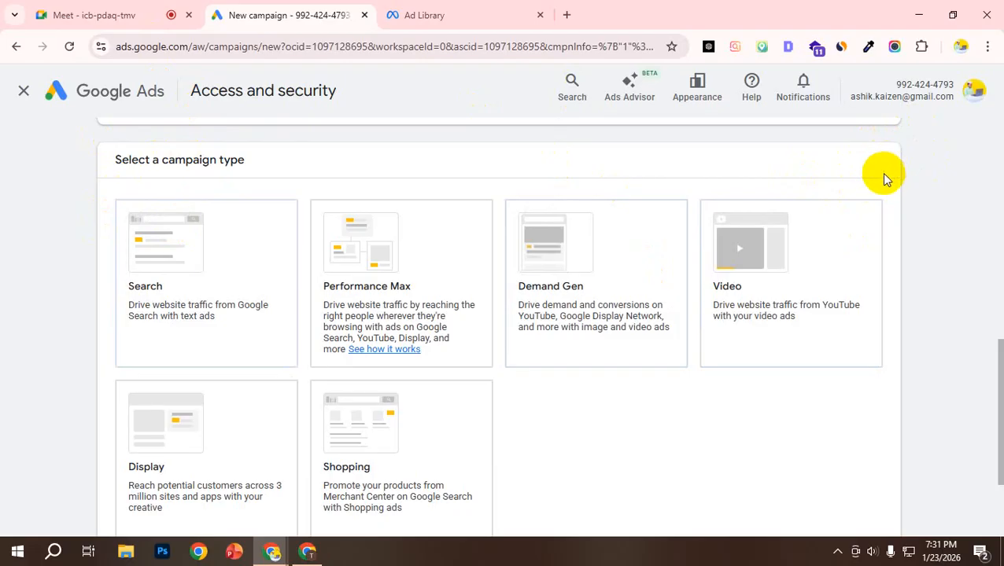
scroll(193, 365, down, 1)
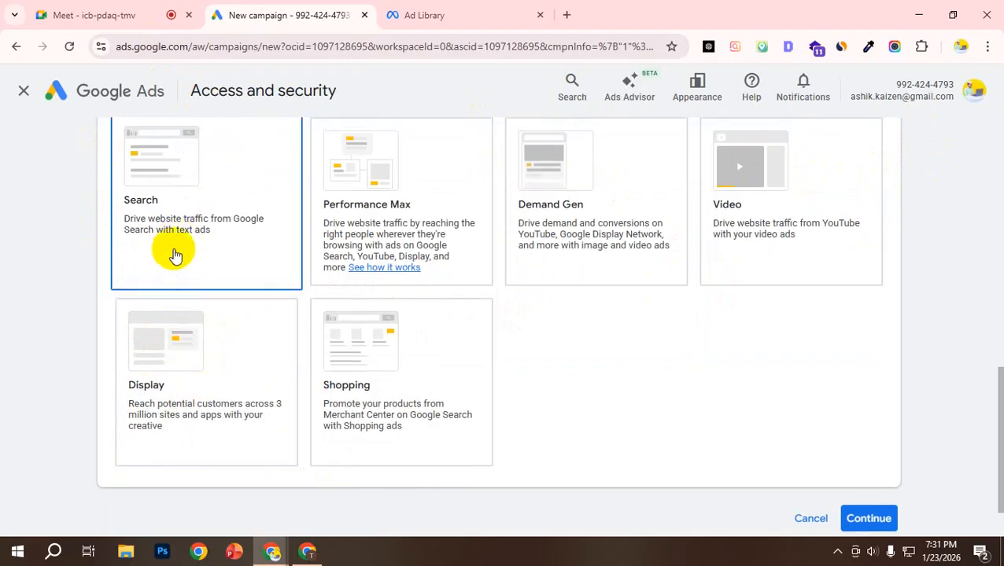
click(179, 203)
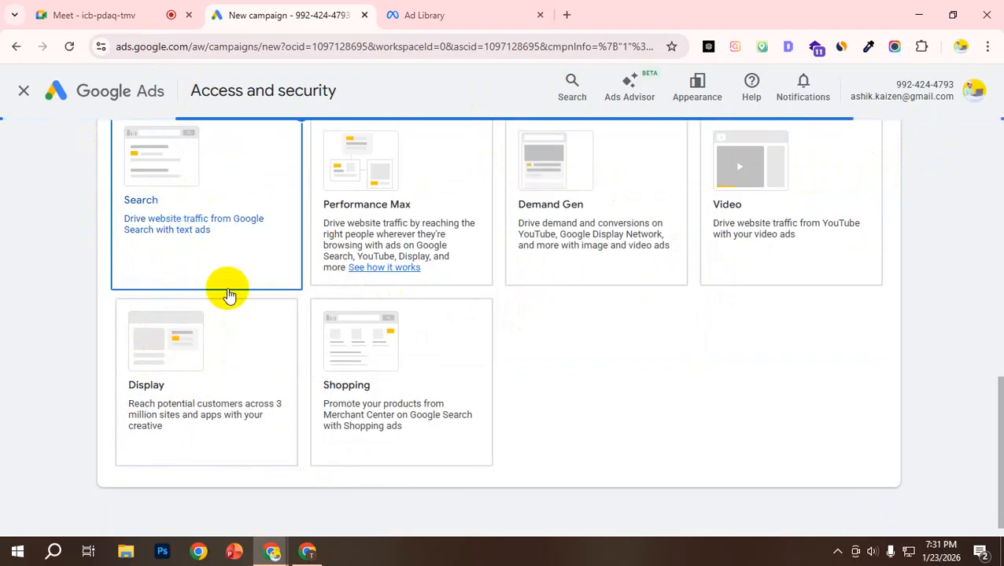
scroll(176, 260, down, 4)
scroll(178, 247, up, 5)
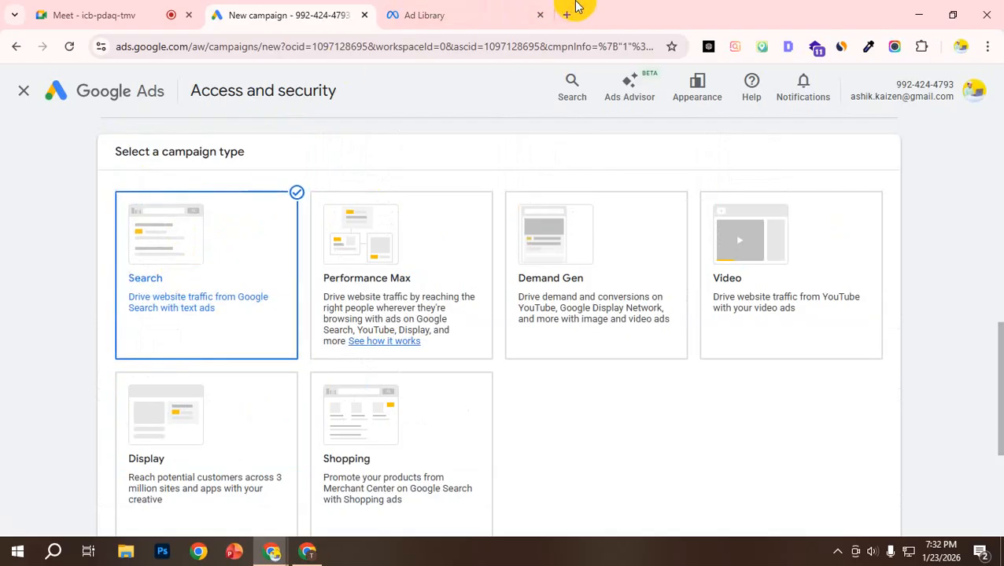
Step: Open a blank browser tab and return to the campaign setup
click(567, 13)
click(455, 44)
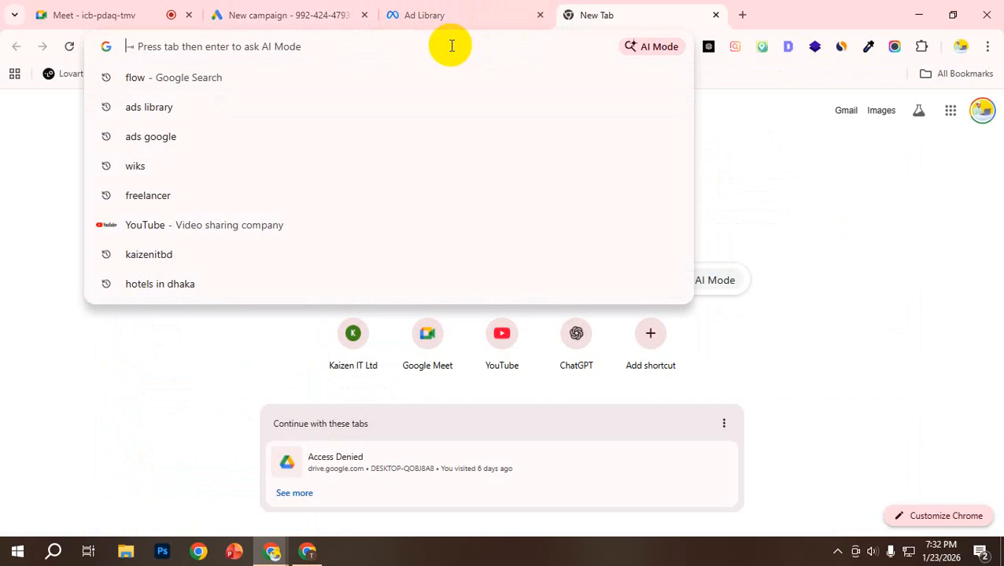
click(263, 11)
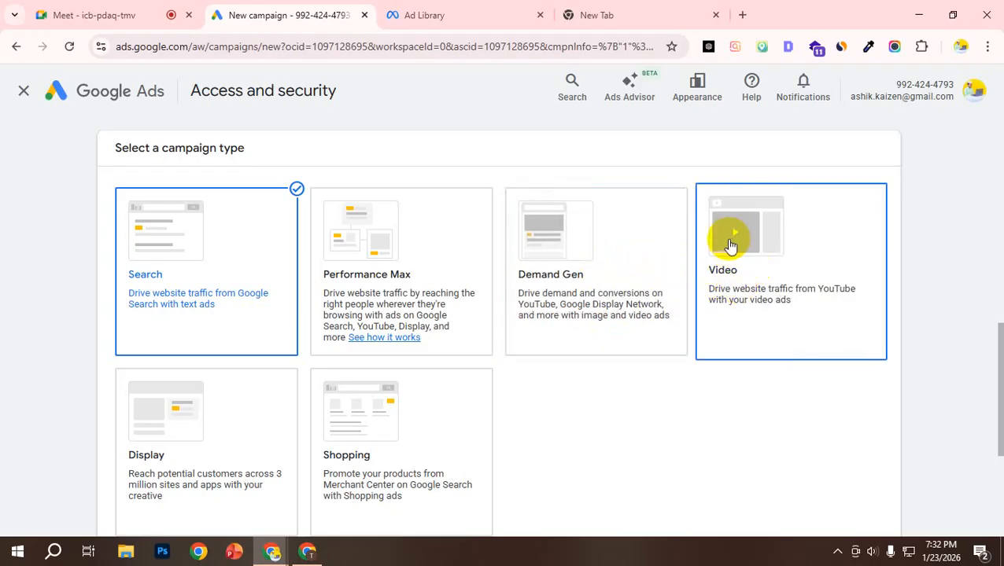
Step: Examine the Performance Max, Display and Shopping campaign type descriptions, including how Shopping promotes Merchant Center products
scroll(726, 239, down, 1)
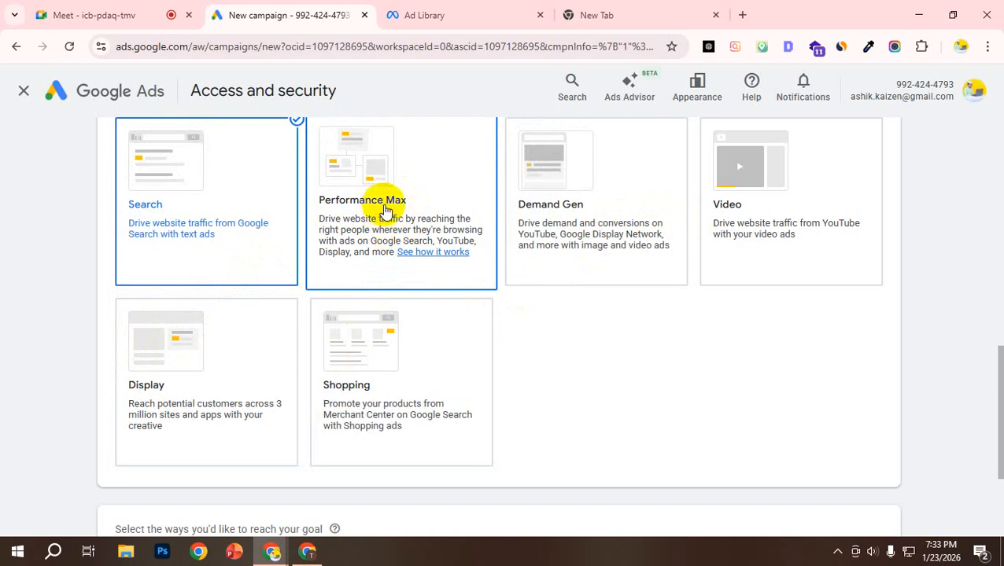
scroll(169, 386, down, 2)
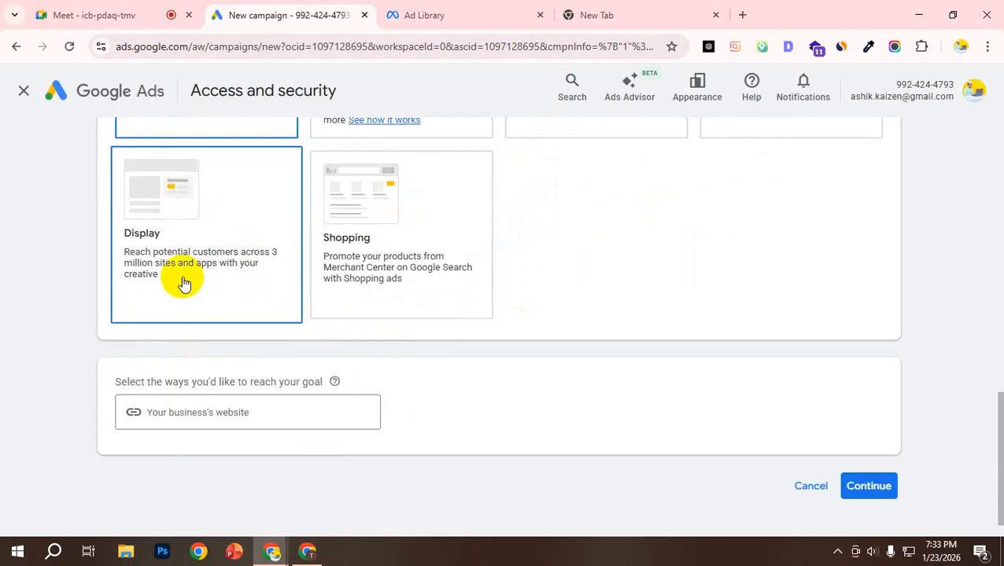
scroll(858, 197, up, 2)
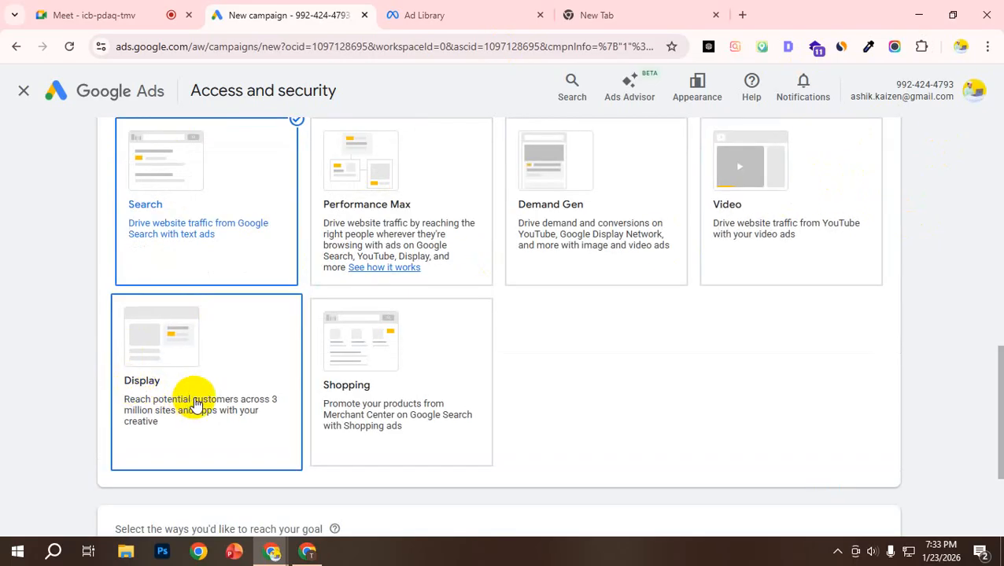
scroll(272, 414, down, 1)
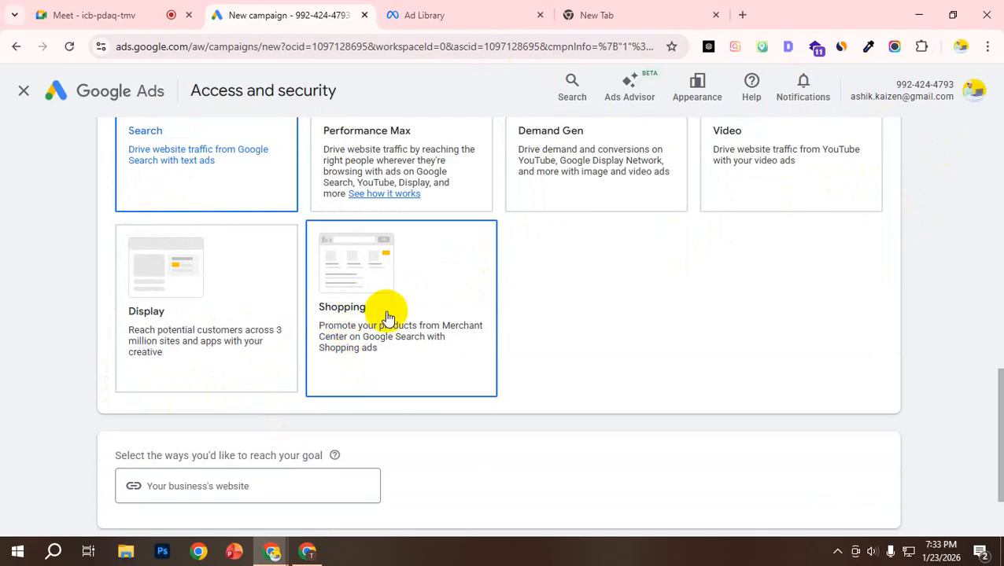
scroll(356, 320, down, 2)
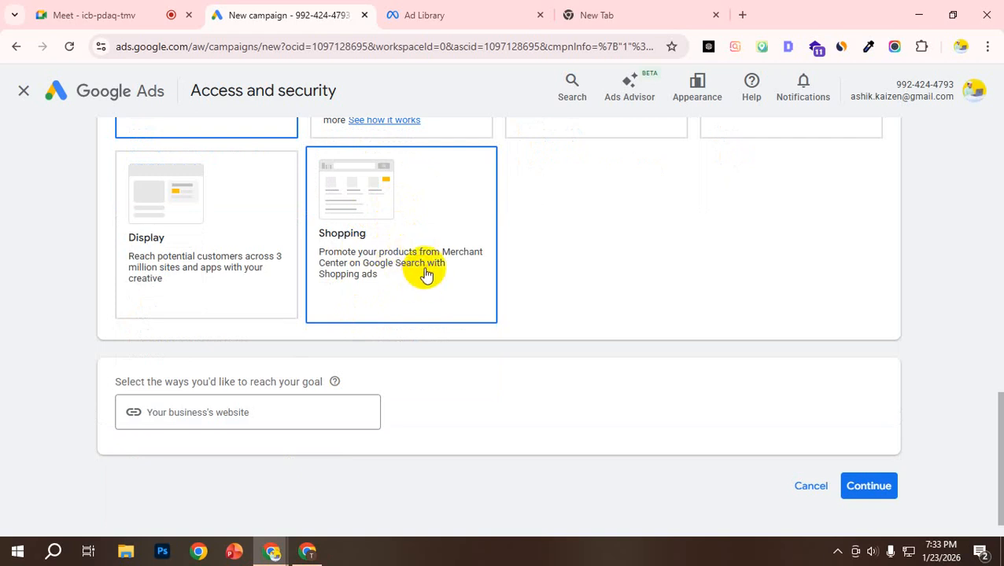
scroll(425, 274, up, 2)
scroll(398, 359, down, 2)
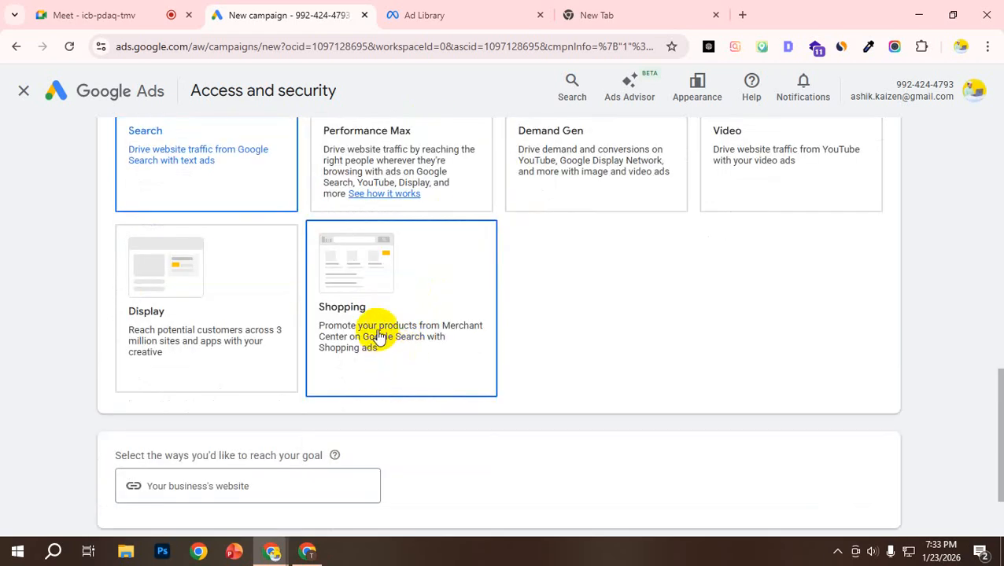
scroll(390, 298, down, 1)
scroll(391, 302, up, 2)
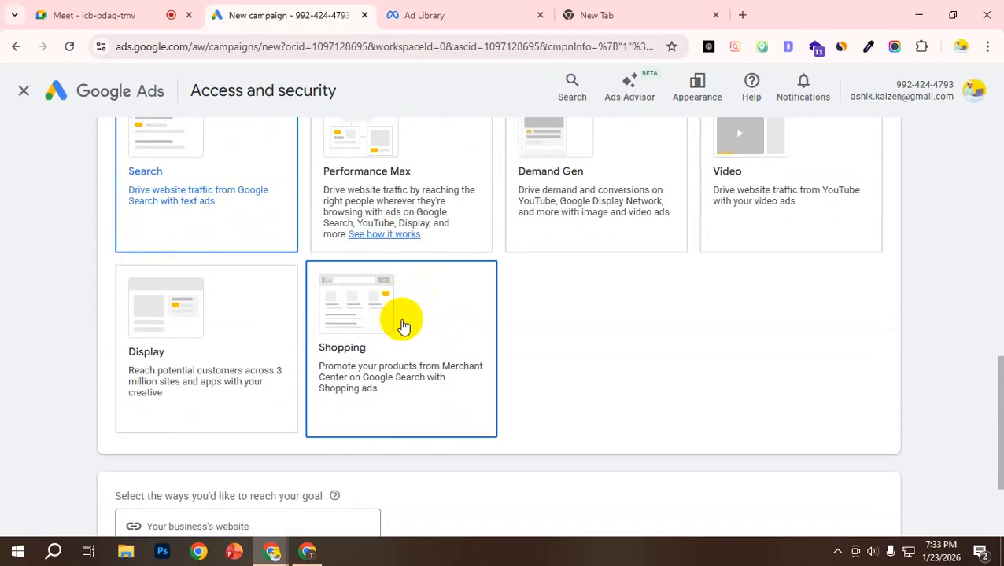
scroll(405, 326, down, 1)
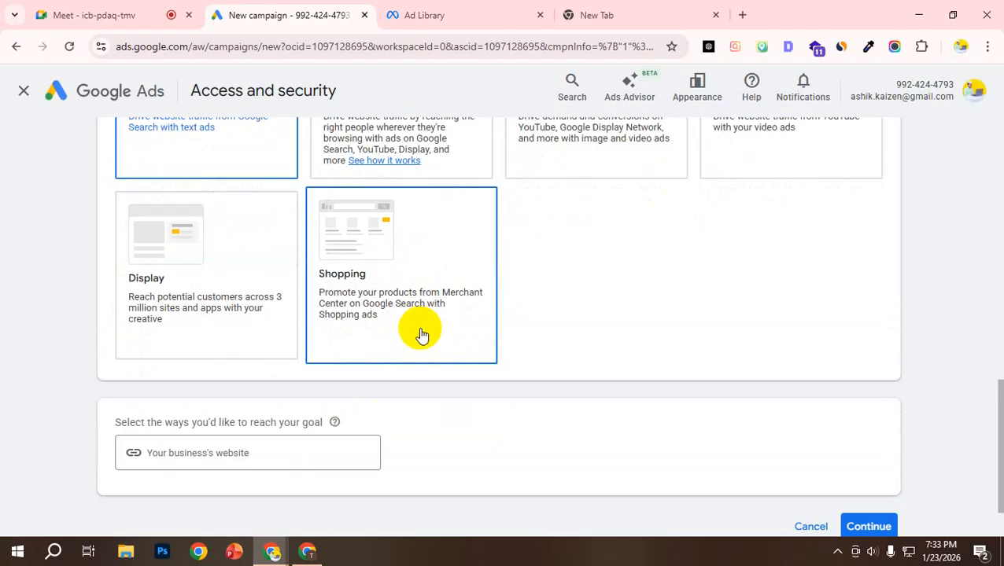
scroll(428, 308, up, 1)
scroll(427, 311, down, 2)
scroll(426, 306, up, 1)
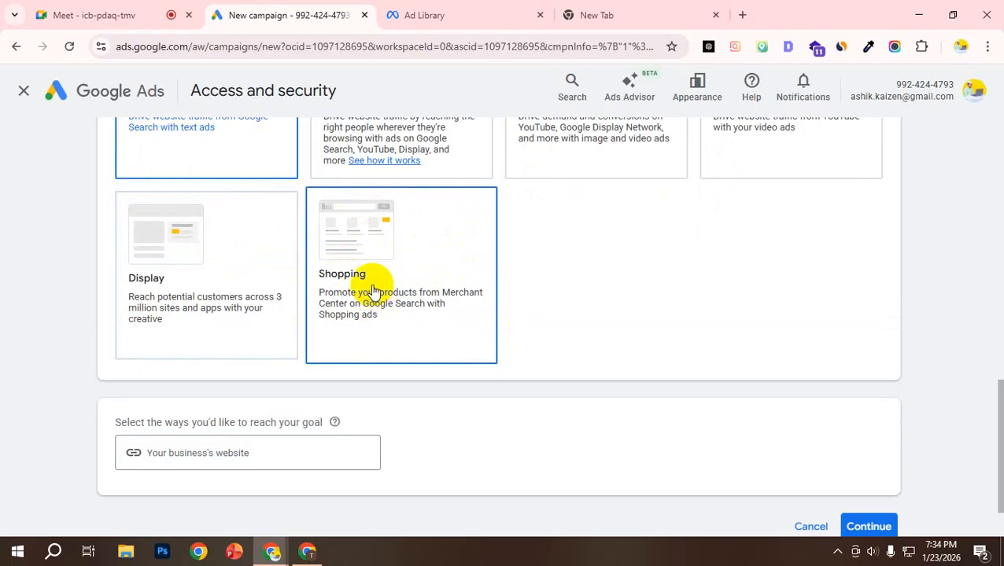
scroll(799, 376, up, 1)
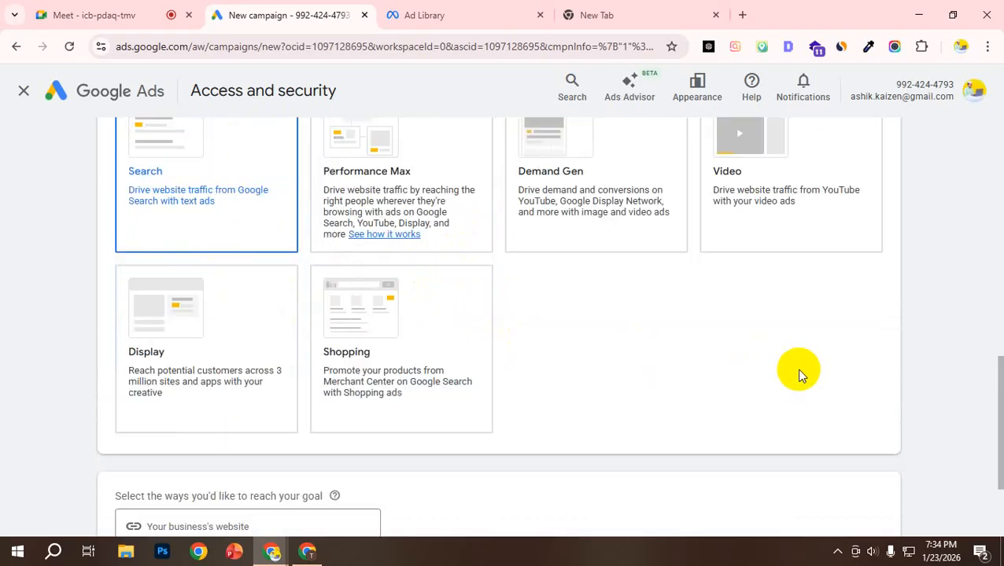
Step: Look up the business website's address in the blank browser tab, copy it, and clear the address entry
scroll(440, 322, down, 2)
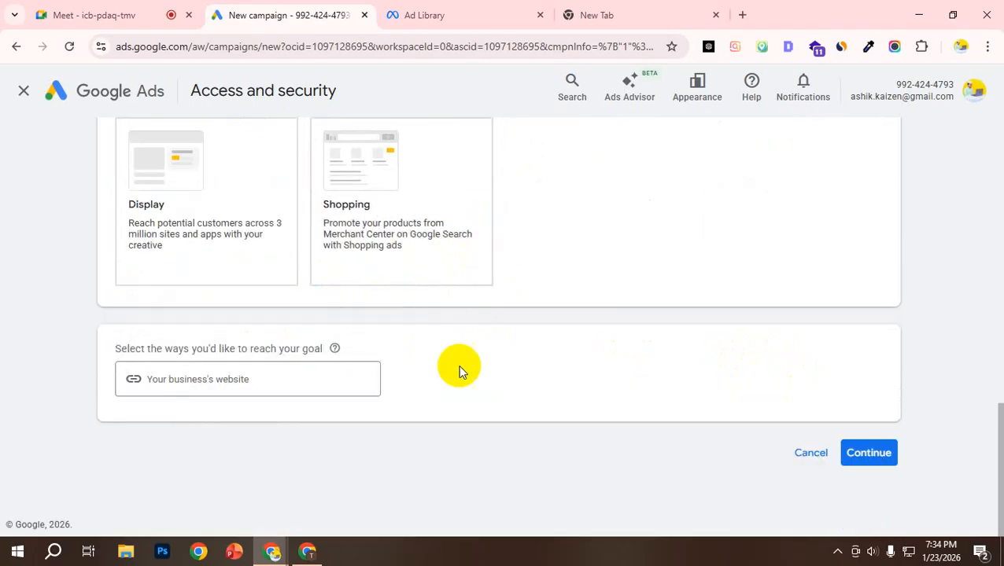
click(226, 379)
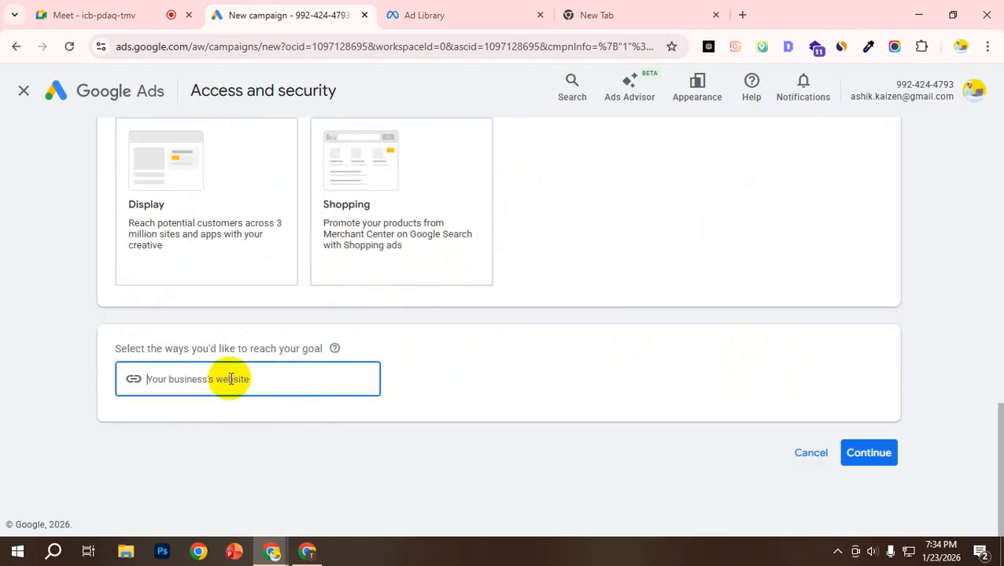
click(629, 11)
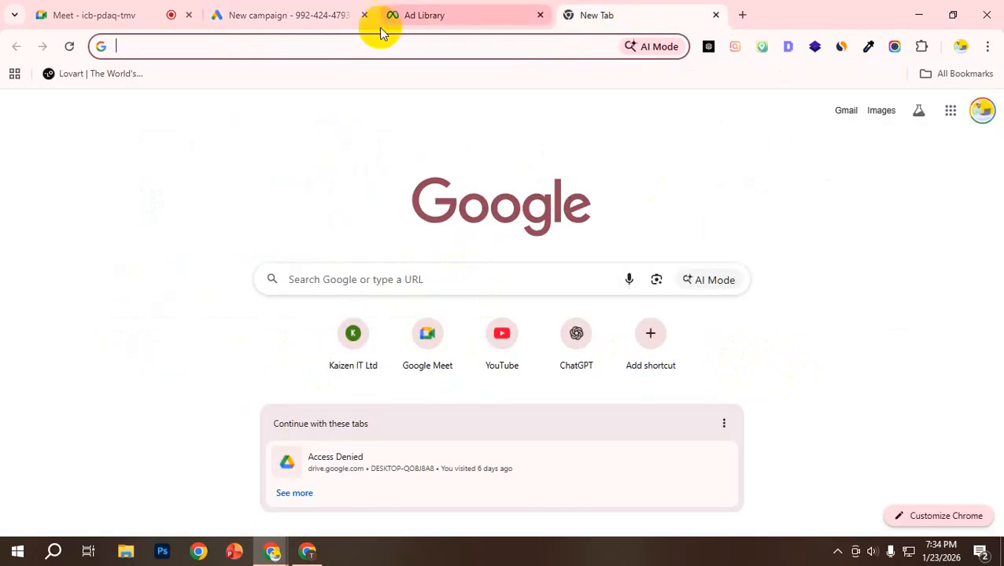
click(365, 49)
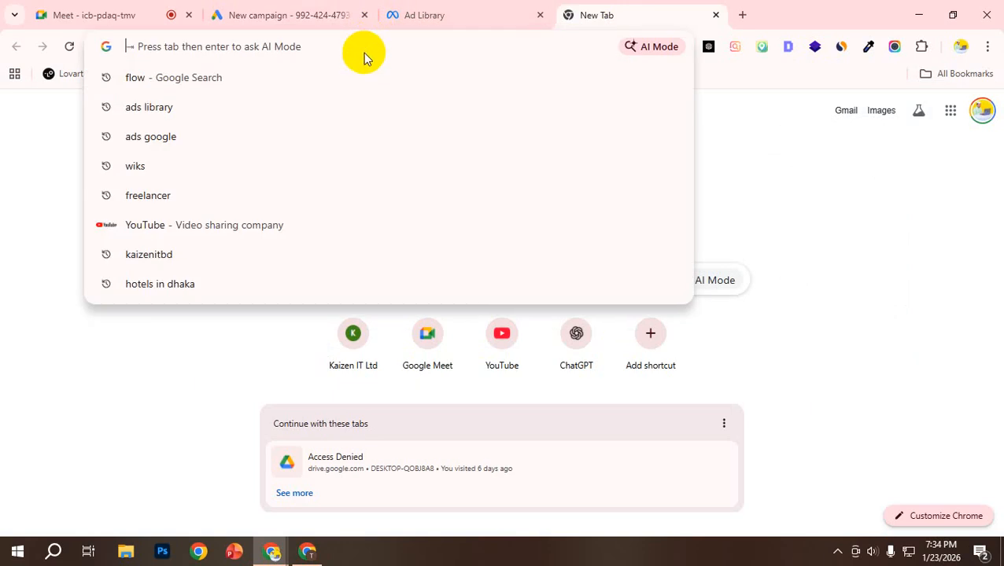
text(ashik)
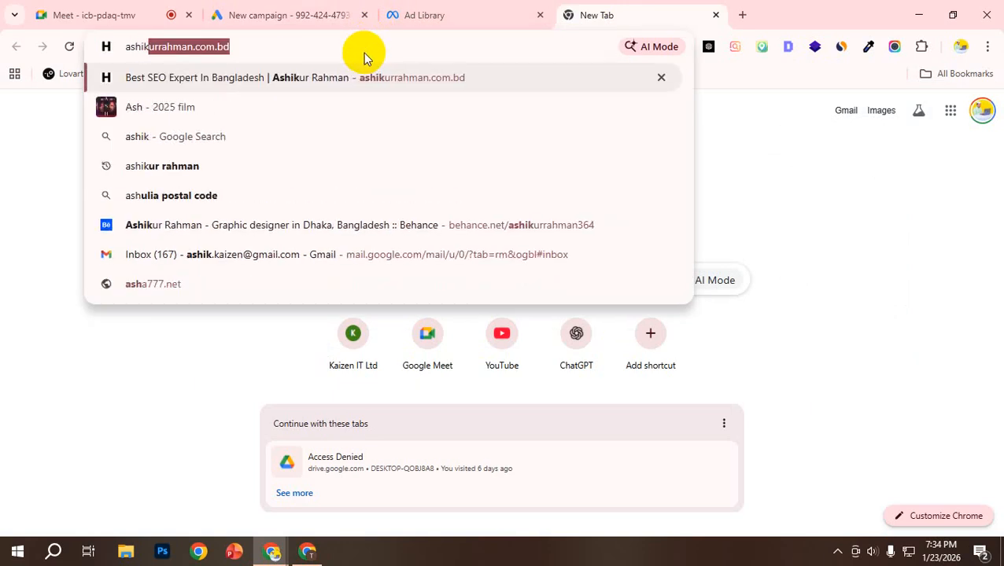
click(347, 41)
key(ctrl+c)
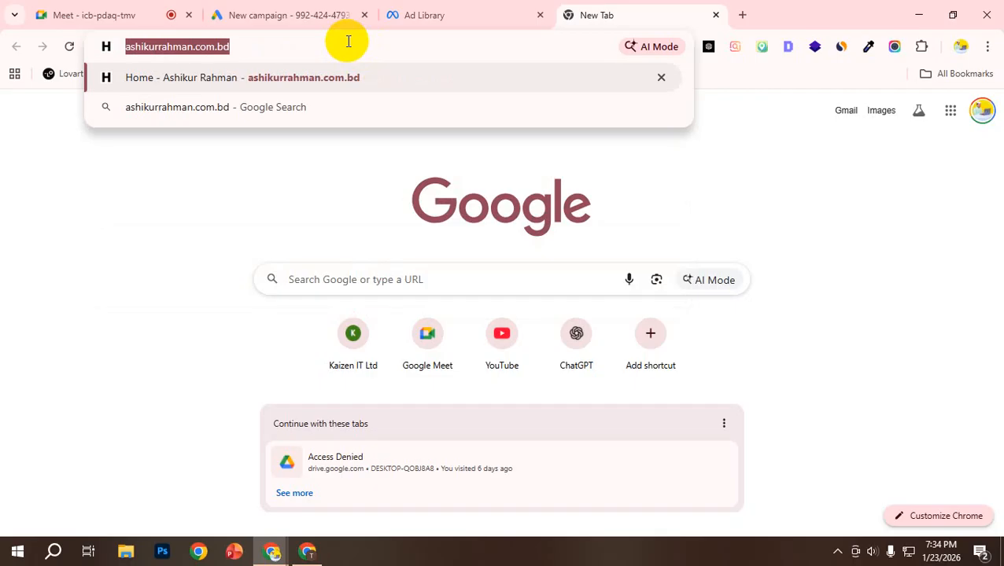
key(BackSpace)
Step: Paste the copied address as the business's website in the campaign setup and continue to the campaign name
click(291, 14)
click(244, 383)
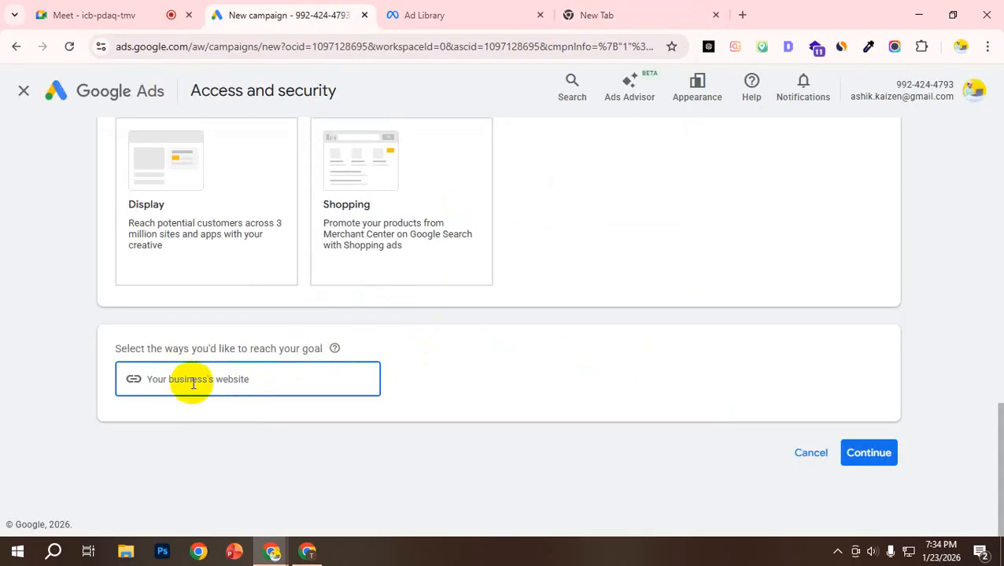
key(ctrl+v)
click(230, 412)
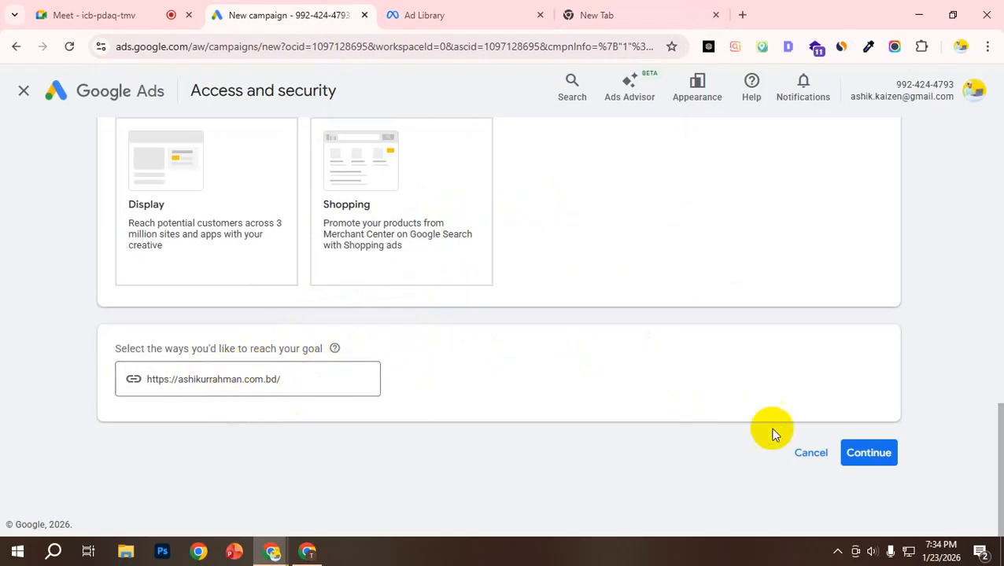
scroll(387, 313, up, 4)
scroll(525, 337, down, 4)
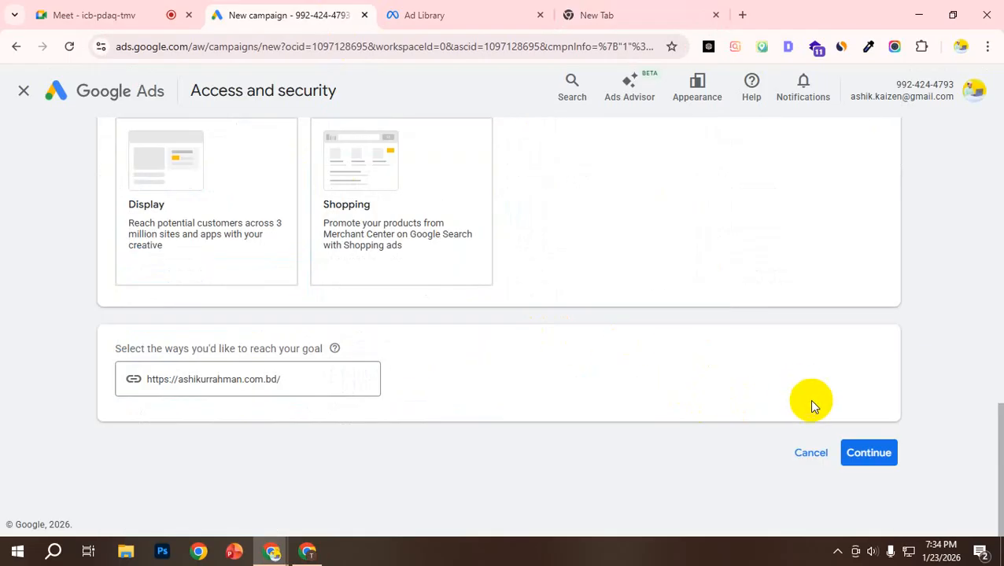
click(873, 456)
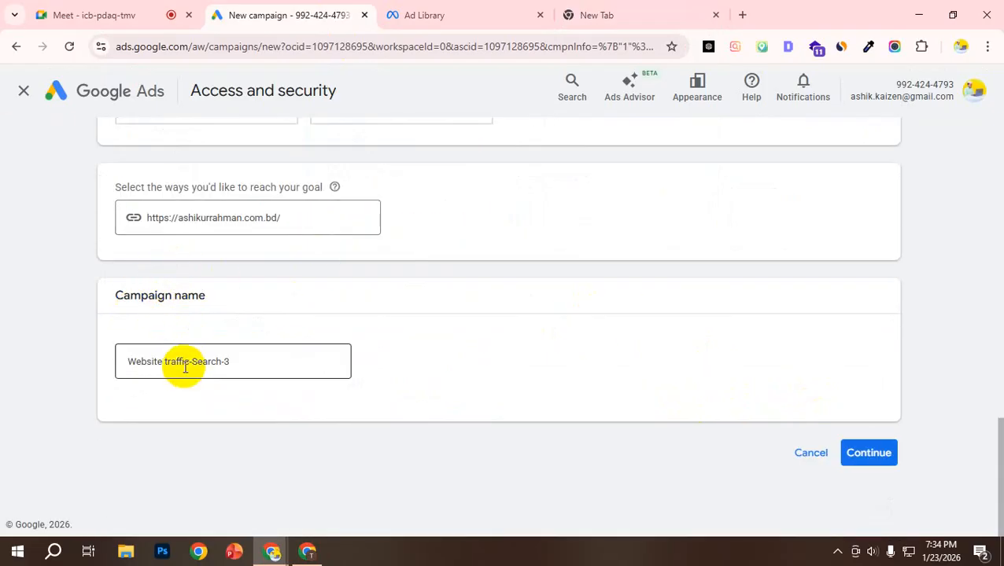
Step: Name the campaign Website traffic-Search and continue by starting a new campaign instead of finishing the saved draft
double_click(181, 361)
triple_click(181, 361)
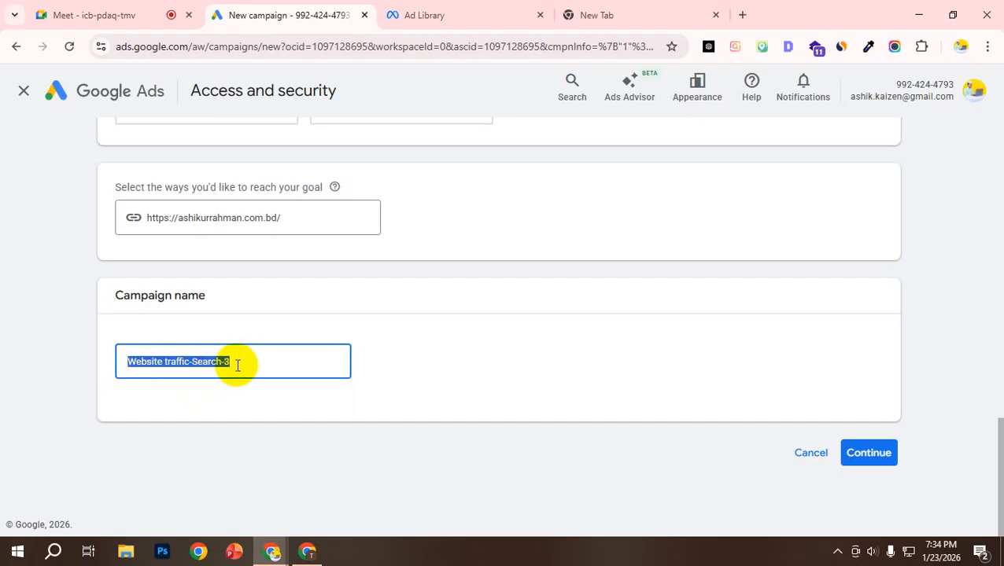
click(237, 364)
key(BackSpace)
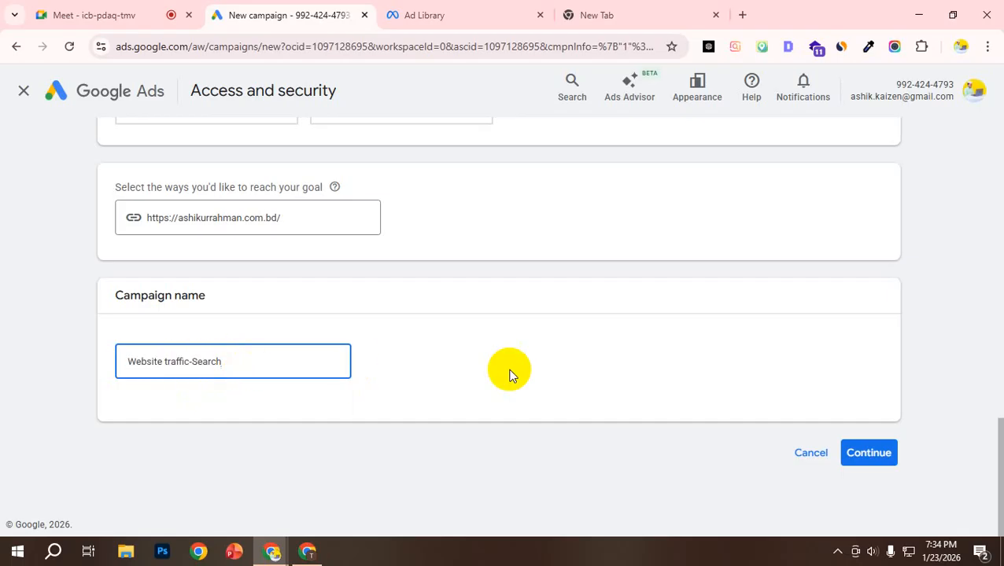
click(883, 456)
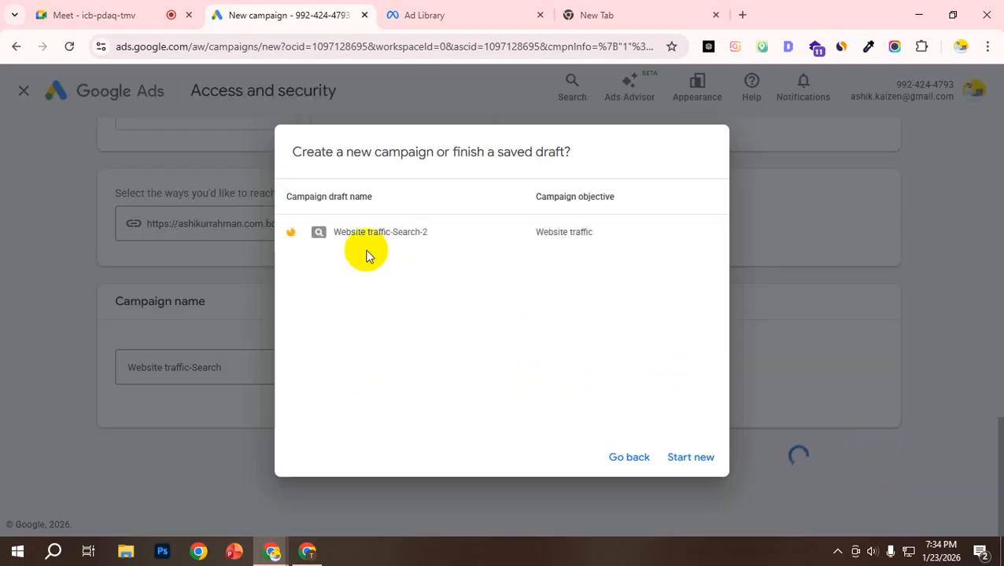
click(691, 458)
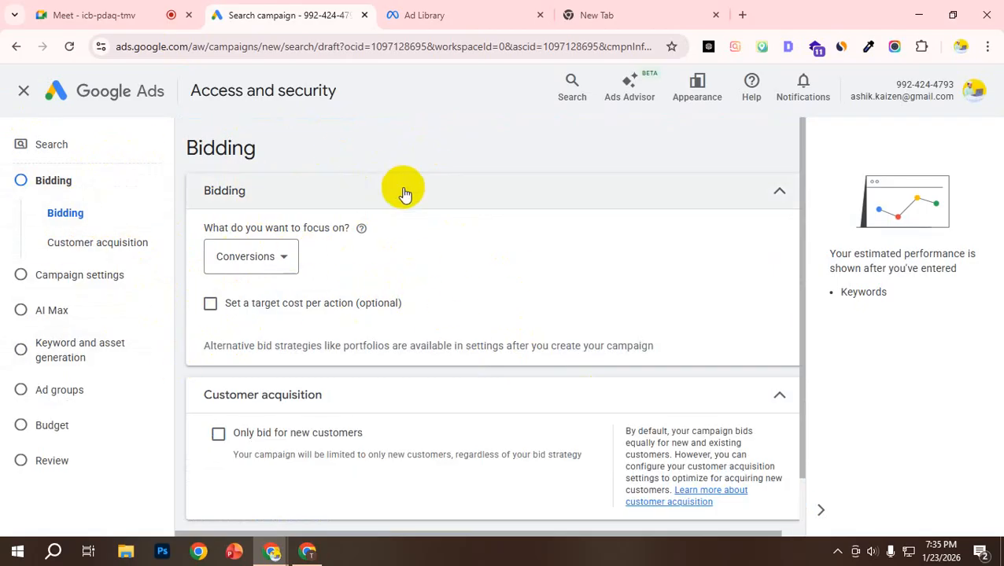
Step: Review the Bidding focus and Customer acquisition settings, and switch to the blank browser tab
scroll(441, 228, down, 1)
scroll(436, 240, up, 1)
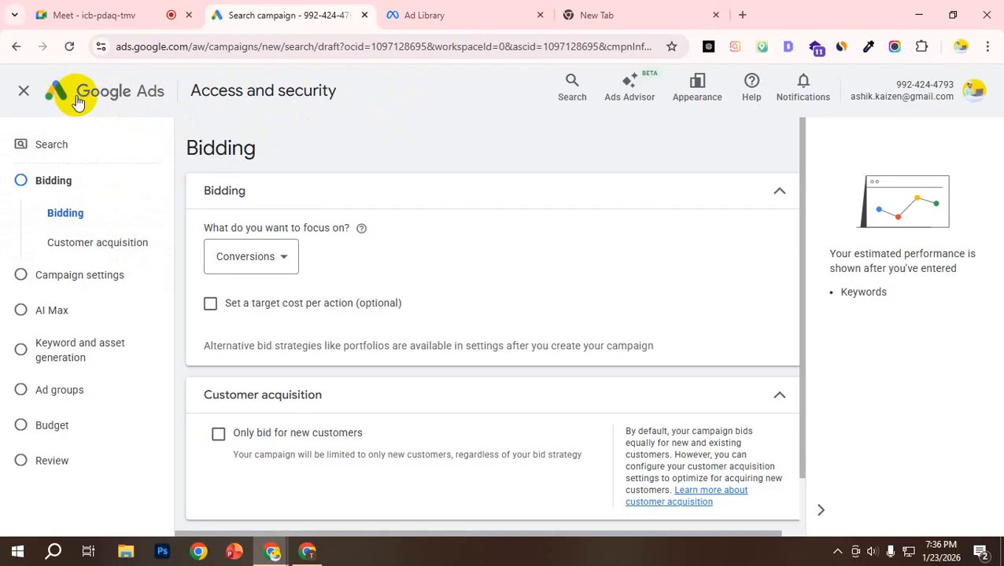
click(618, 10)
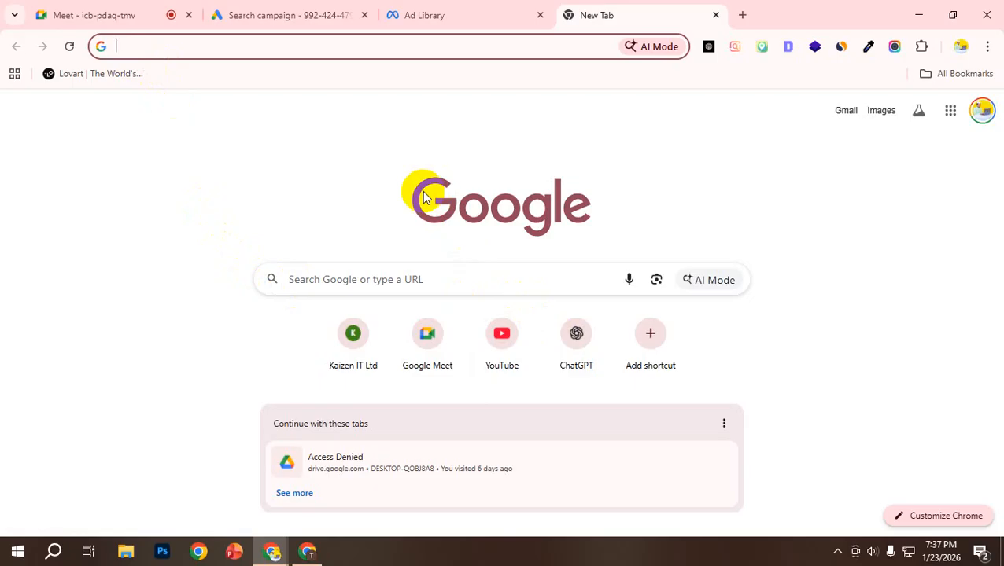
Step: Search the web for nsda and look over the National Skills Development Authority's home page, dismissing its popup notice
click(264, 54)
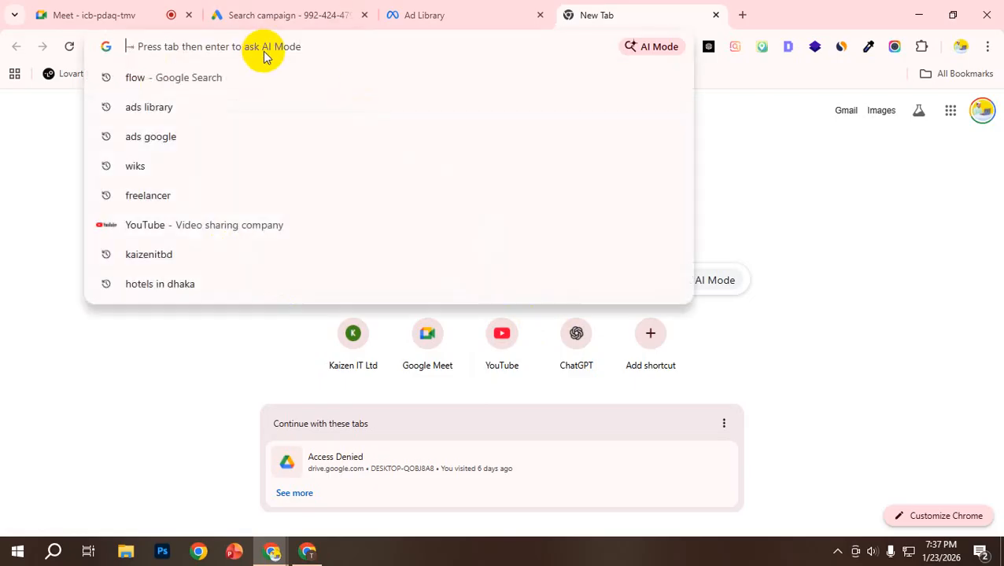
text(nsda)
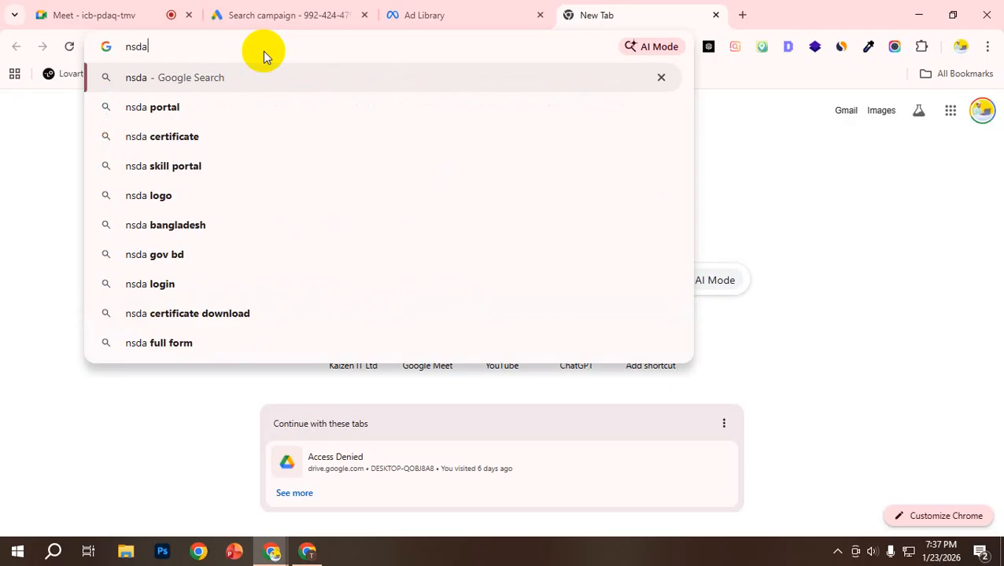
key(Return)
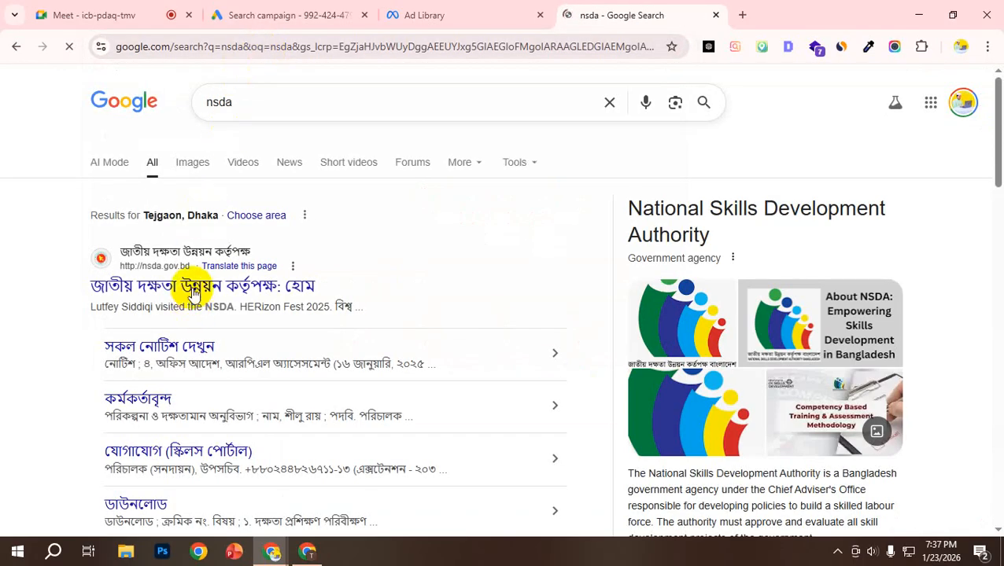
click(201, 288)
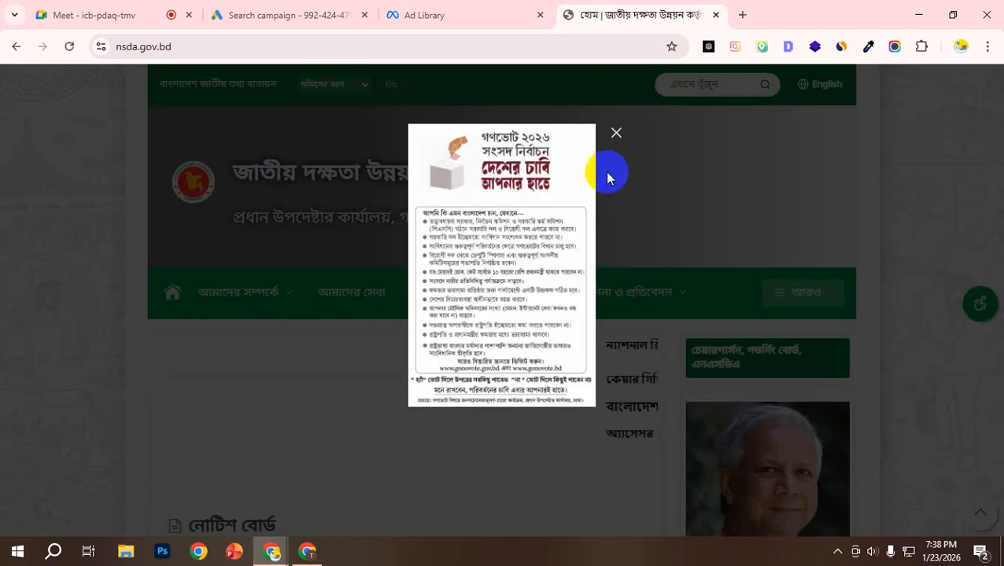
click(617, 136)
scroll(331, 262, down, 8)
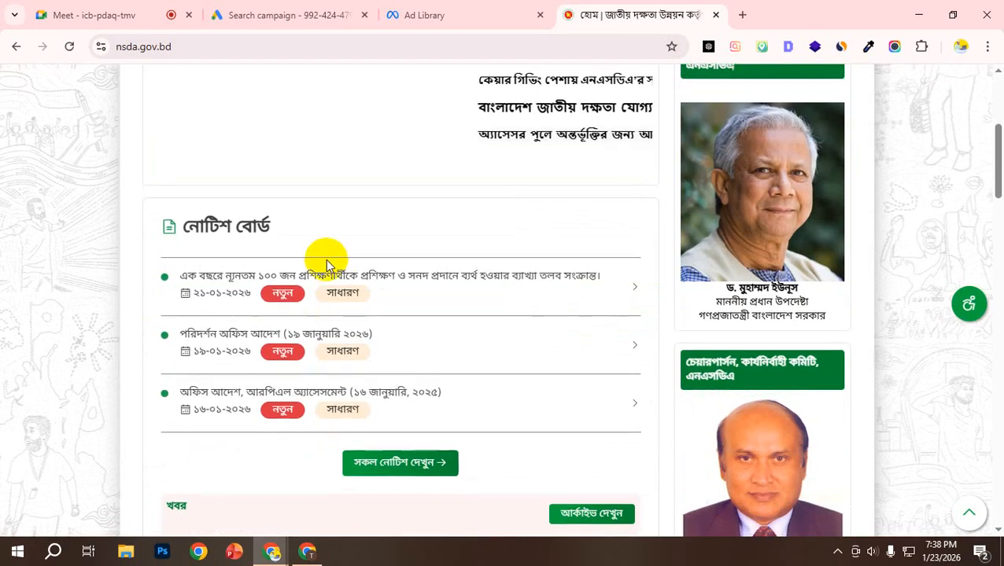
scroll(338, 258, down, 6)
scroll(343, 224, up, 9)
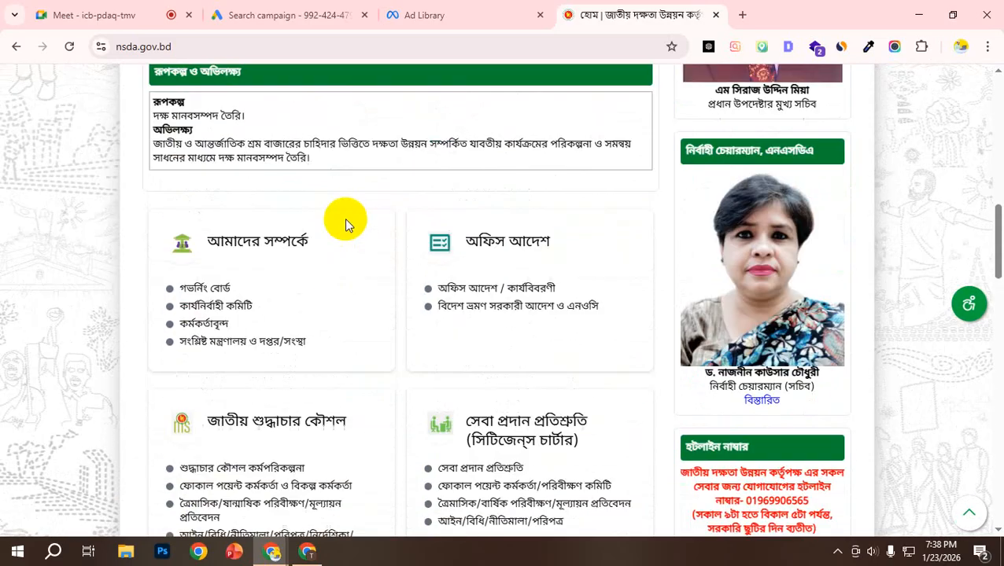
scroll(206, 159, up, 5)
scroll(220, 195, down, 3)
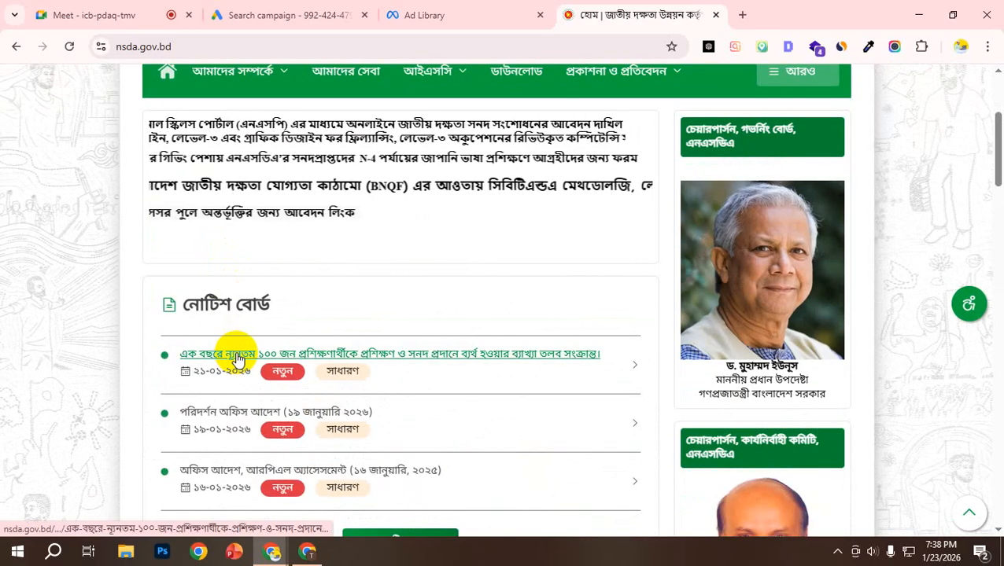
Step: Return to the nsda search results and open the NSDA Portal website
click(17, 47)
scroll(283, 271, down, 3)
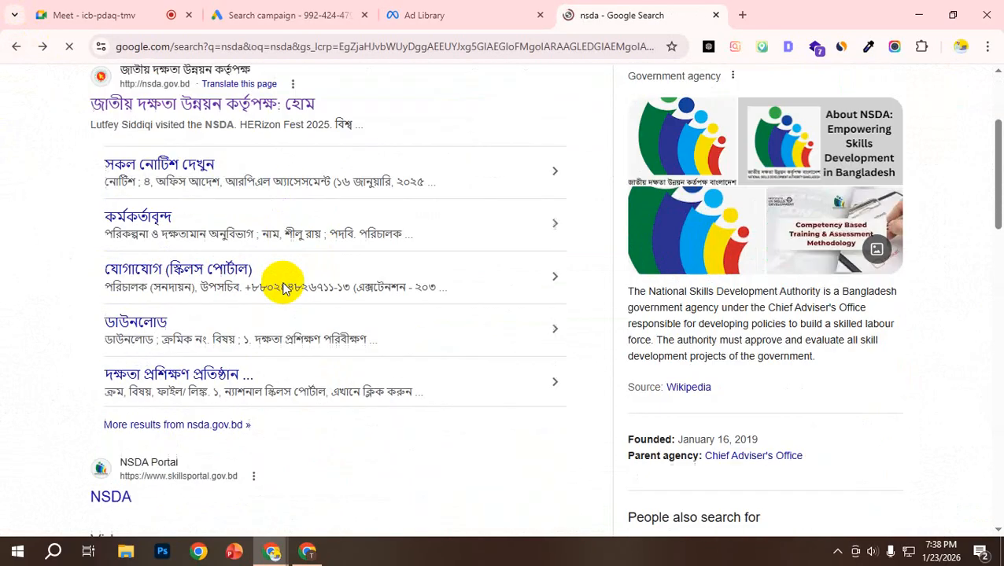
scroll(287, 285, down, 1)
click(110, 384)
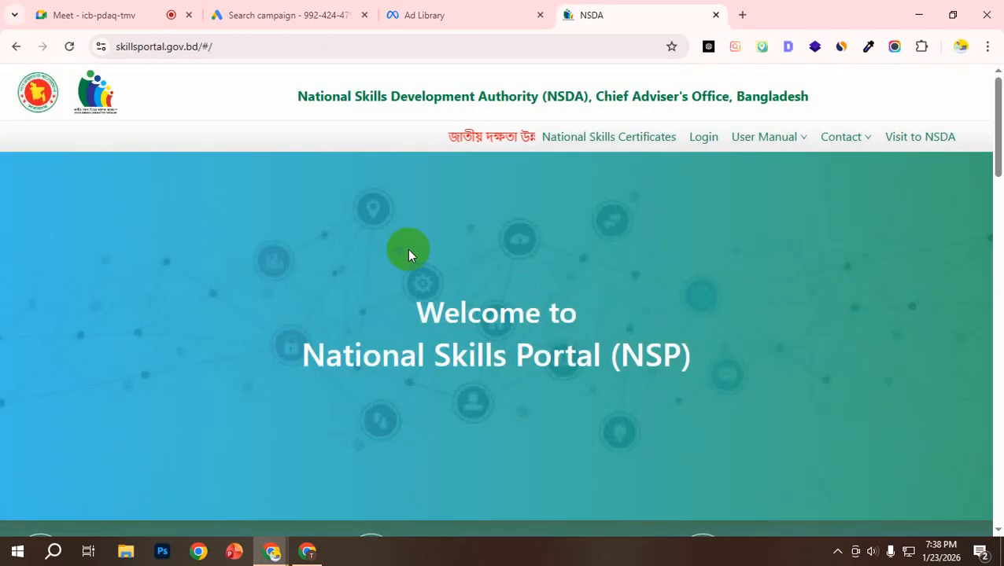
Step: Examine the National Skills Portal home page, including its statistics, portal features, key functions and the About NSDA and NSP section
scroll(407, 248, down, 4)
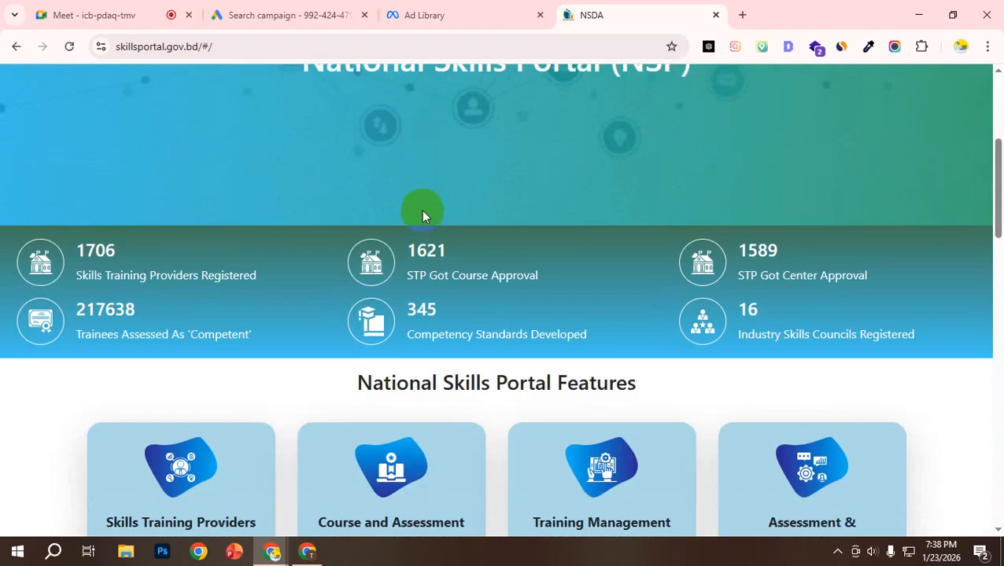
scroll(314, 180, down, 3)
scroll(162, 231, up, 4)
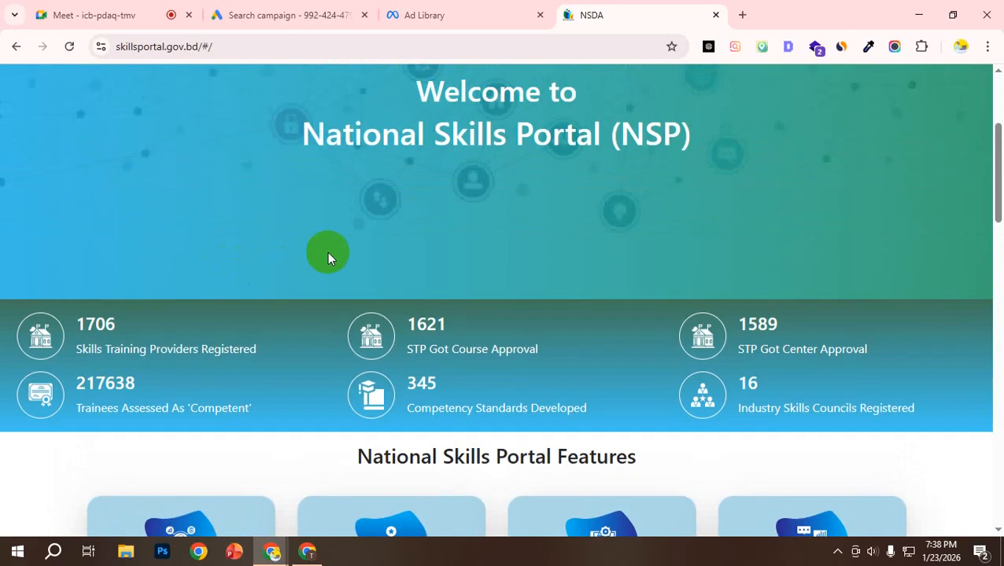
scroll(327, 252, up, 3)
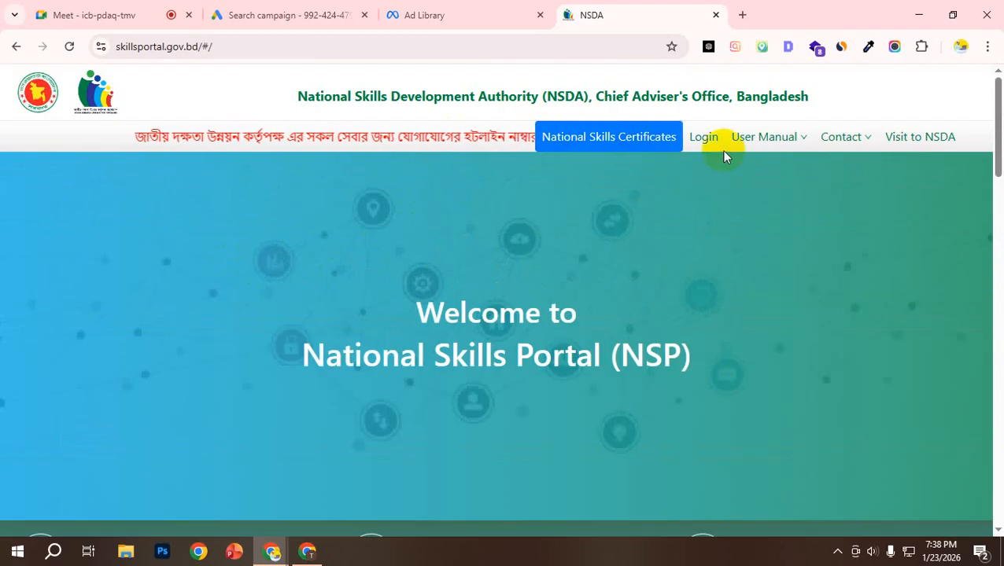
scroll(684, 153, down, 5)
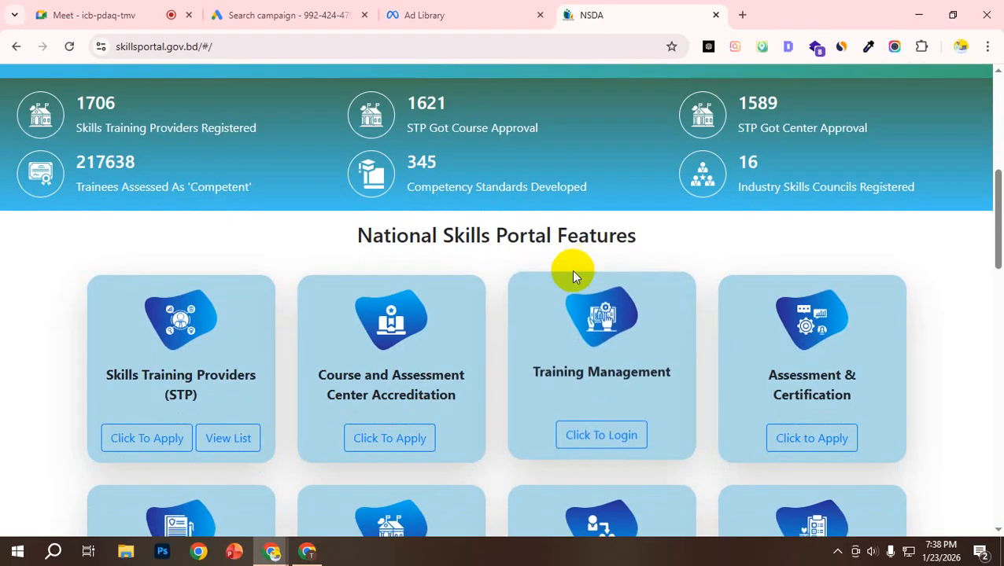
scroll(572, 275, down, 9)
scroll(309, 309, down, 2)
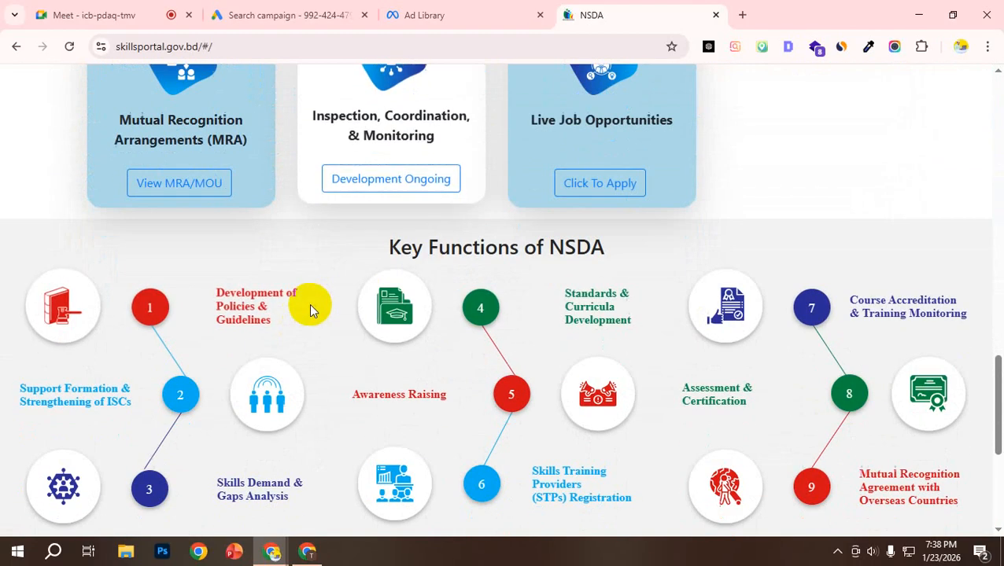
scroll(309, 304, down, 2)
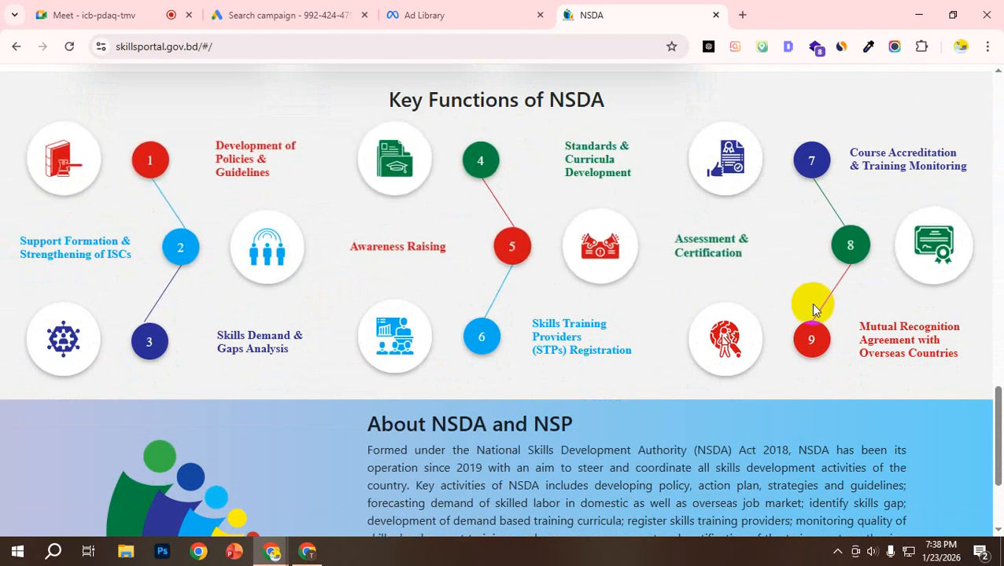
scroll(338, 208, down, 1)
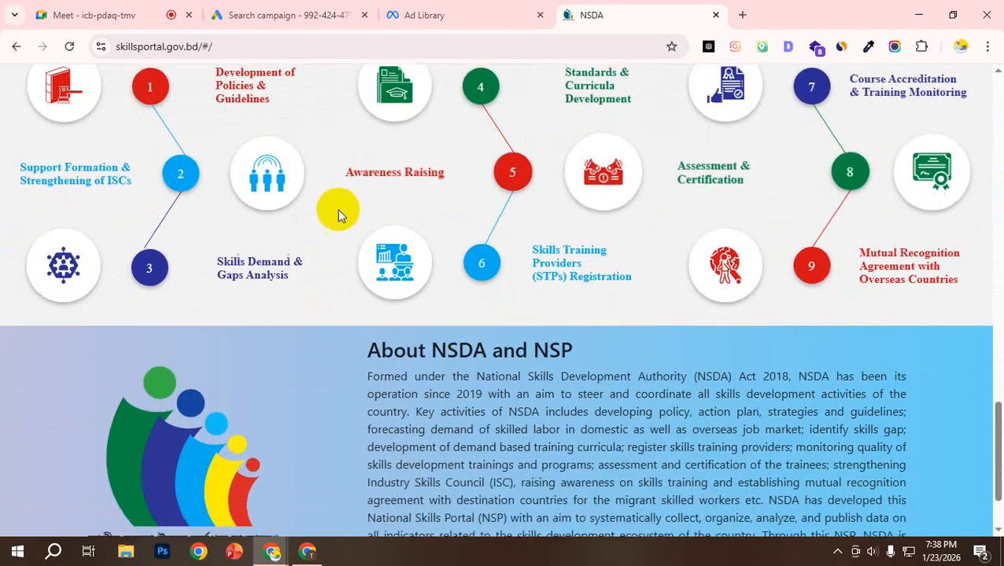
scroll(236, 236, down, 2)
scroll(393, 236, up, 12)
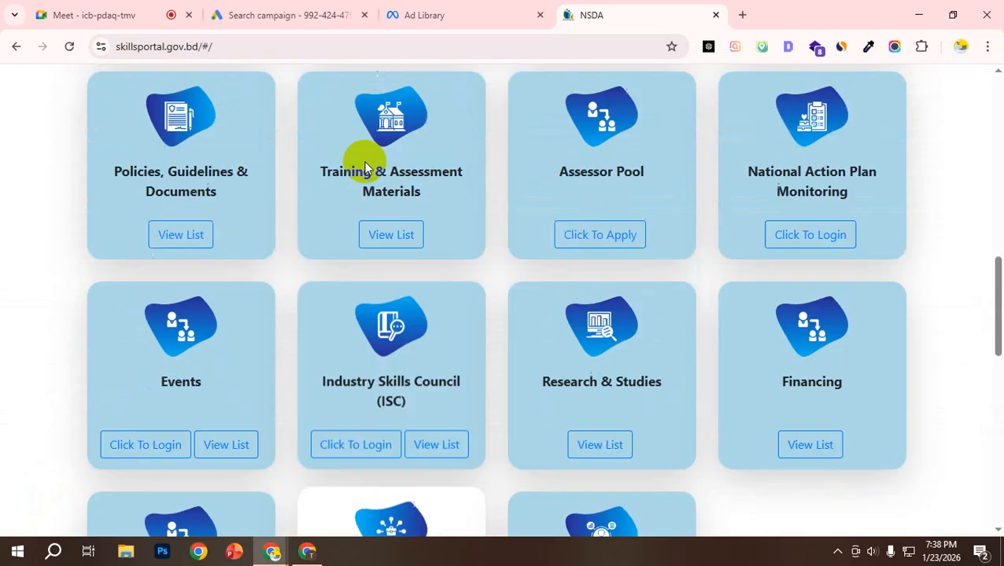
Step: Search the web for pencil box and open the PencilBox Training Institute website, dismissing its popup banner
click(322, 47)
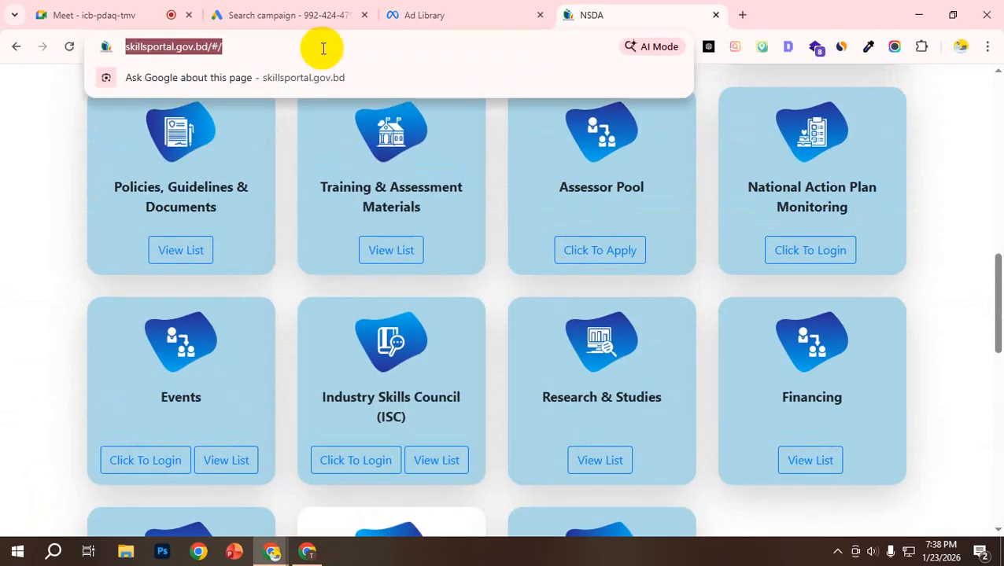
text(panc)
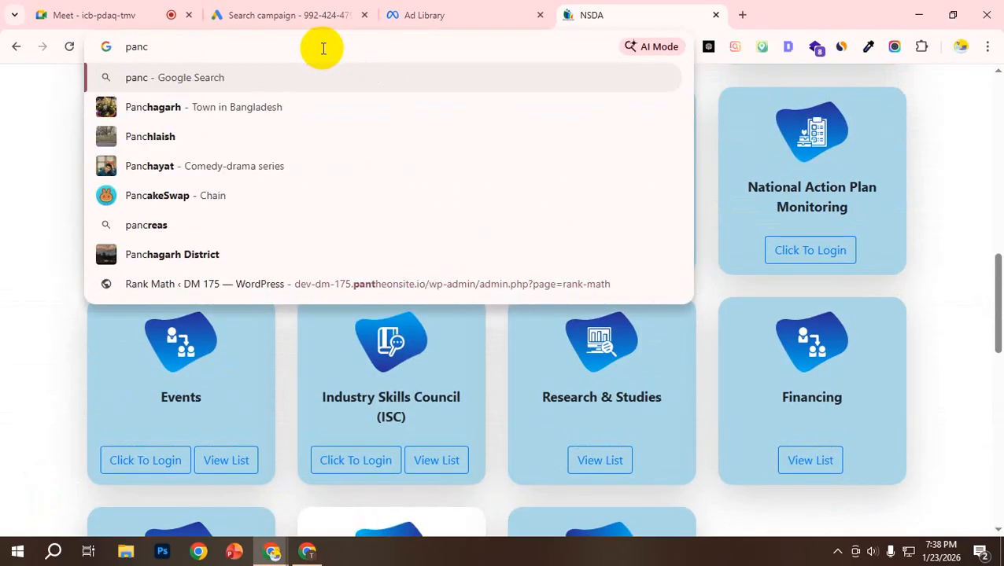
text(i)
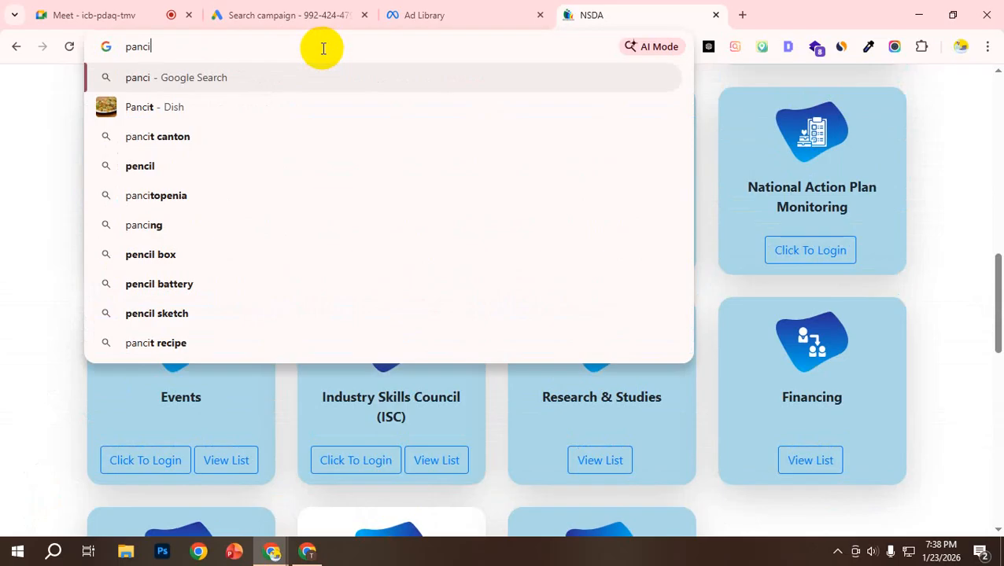
click(140, 254)
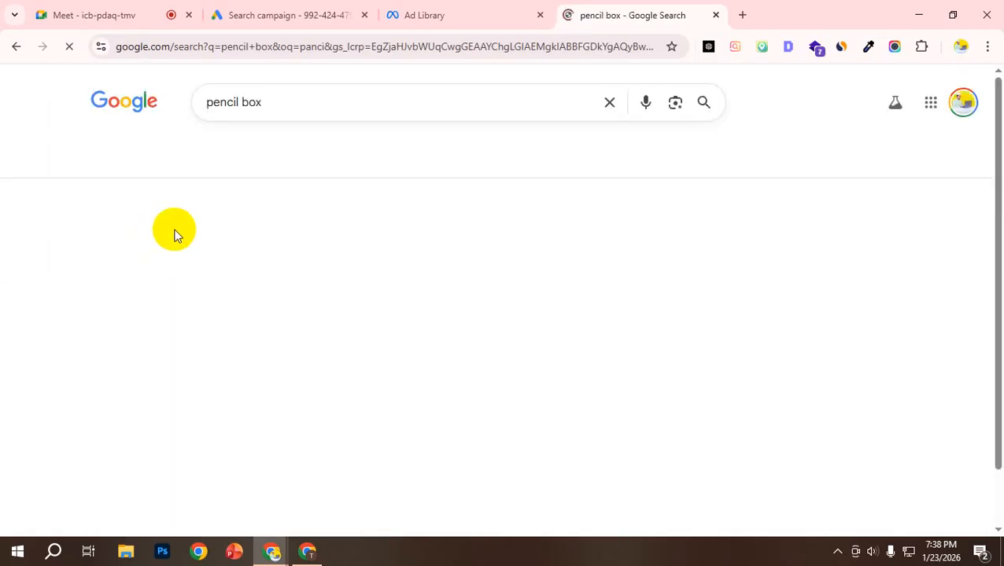
scroll(153, 309, down, 6)
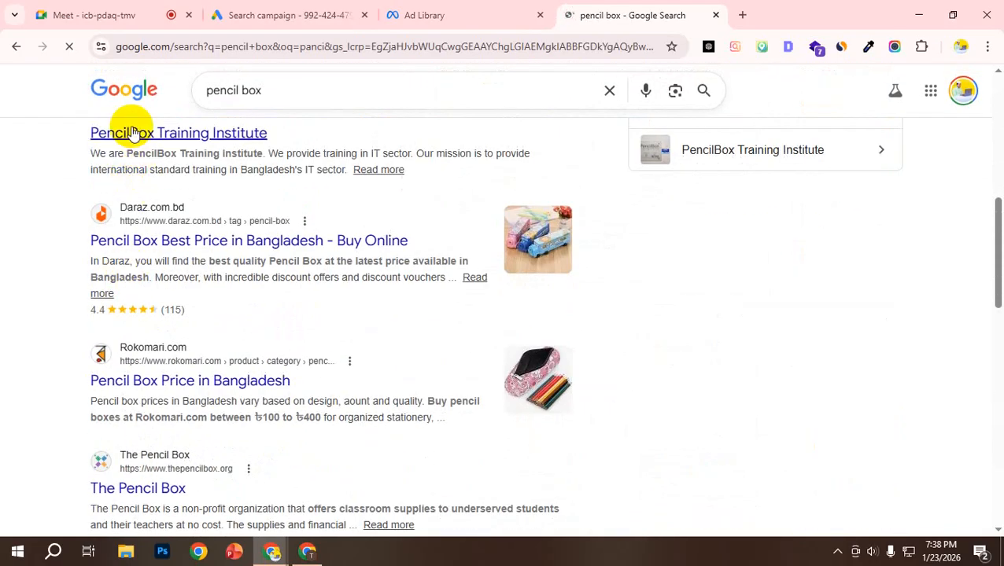
click(124, 133)
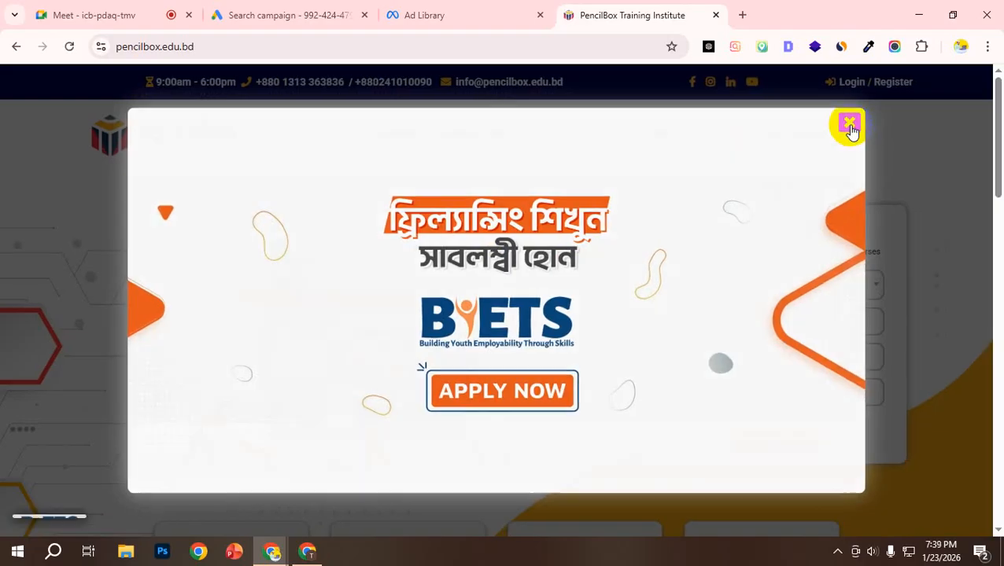
click(852, 128)
Step: Browse the upcoming RPL assessment courses through to Digital Marketing for Freelancing - NSDA - Level 4
scroll(476, 307, down, 4)
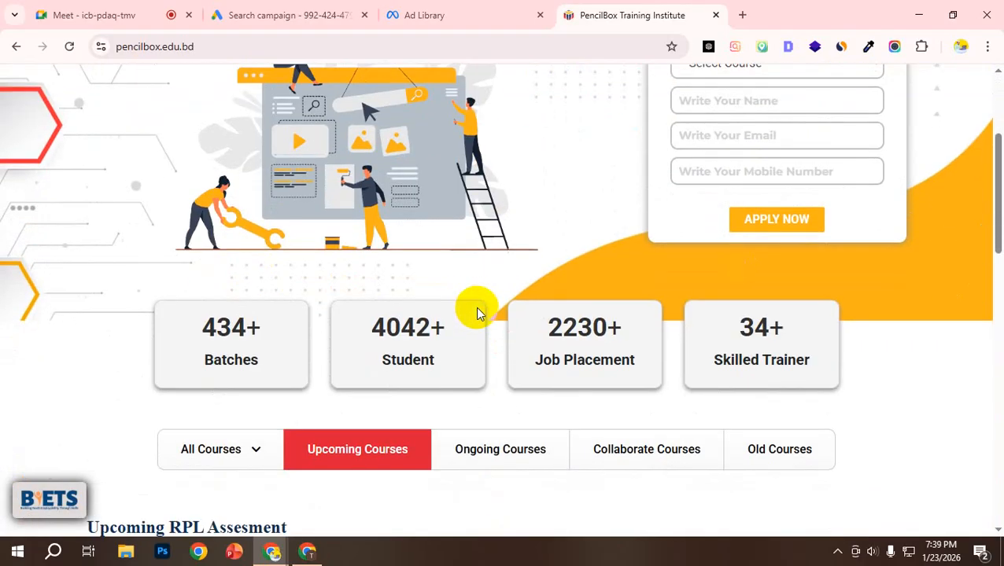
scroll(453, 305, down, 5)
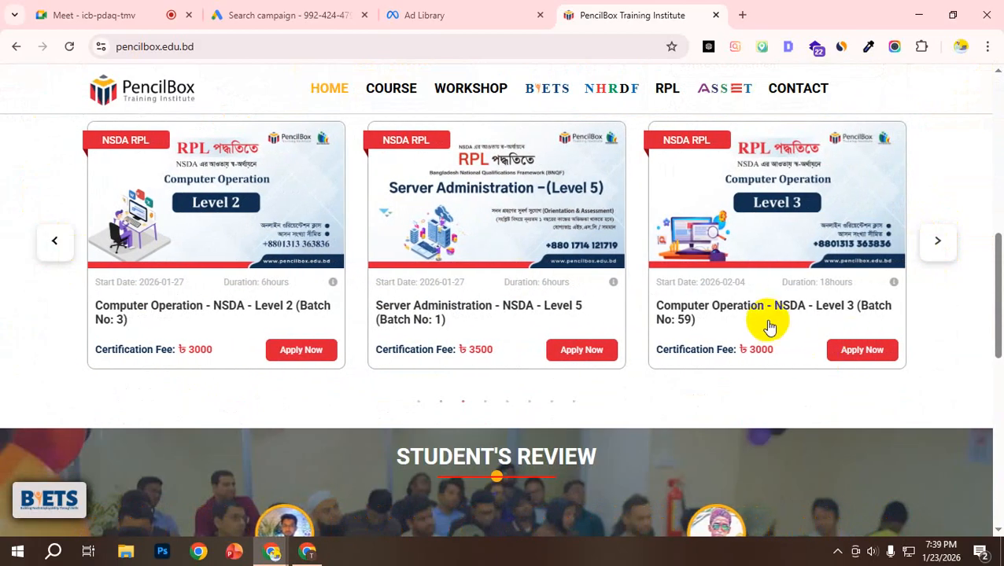
click(937, 240)
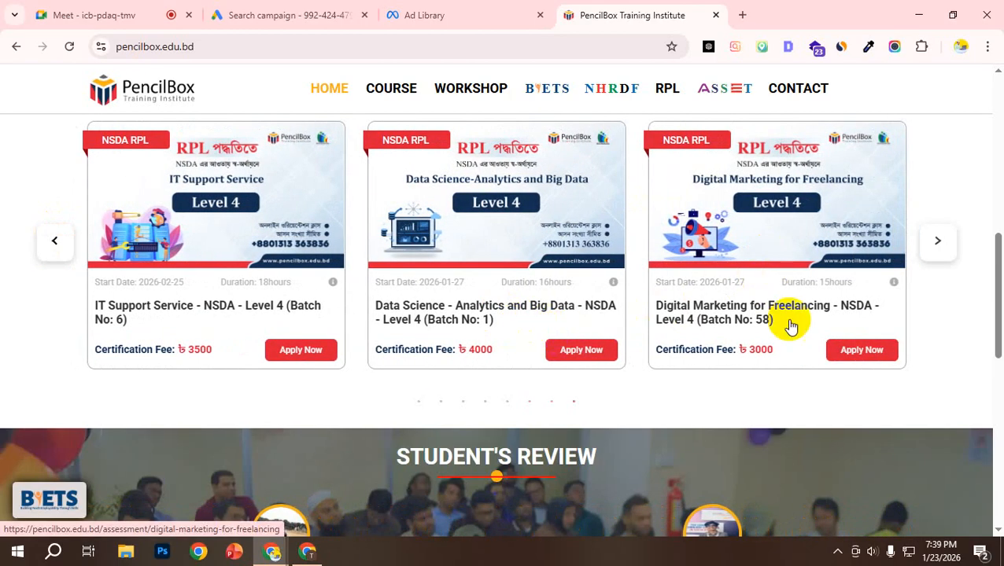
scroll(699, 309, up, 5)
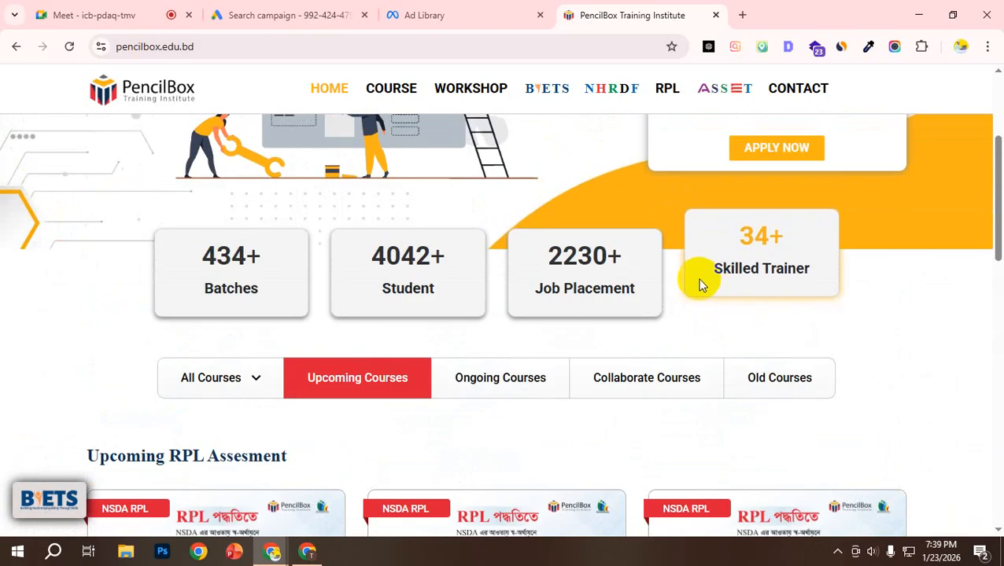
scroll(702, 288, down, 5)
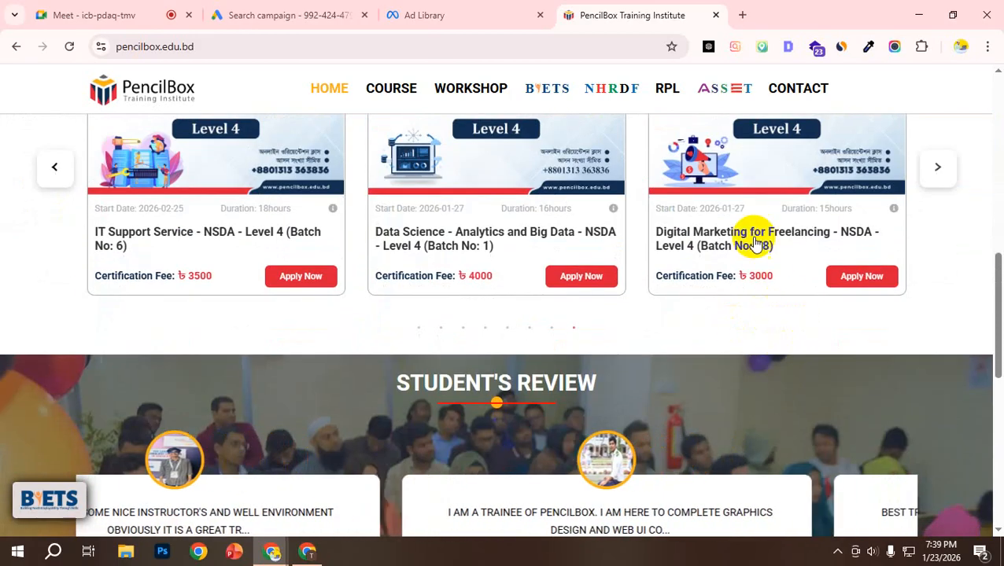
Step: Open the Digital Marketing for Freelancing - NSDA - Level 4 course page and review its description, prerequisites and fee
click(751, 243)
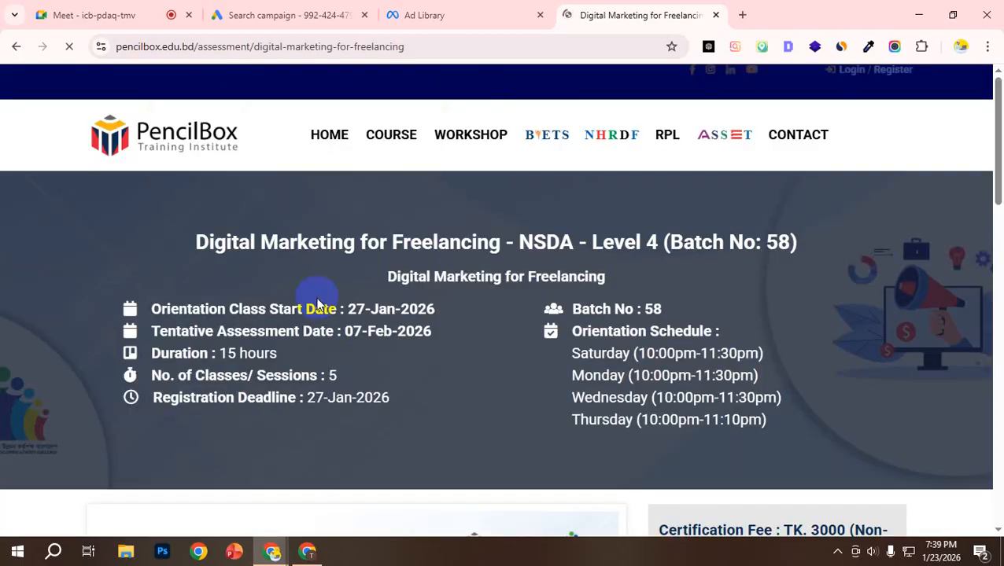
scroll(319, 295, down, 2)
scroll(322, 307, down, 5)
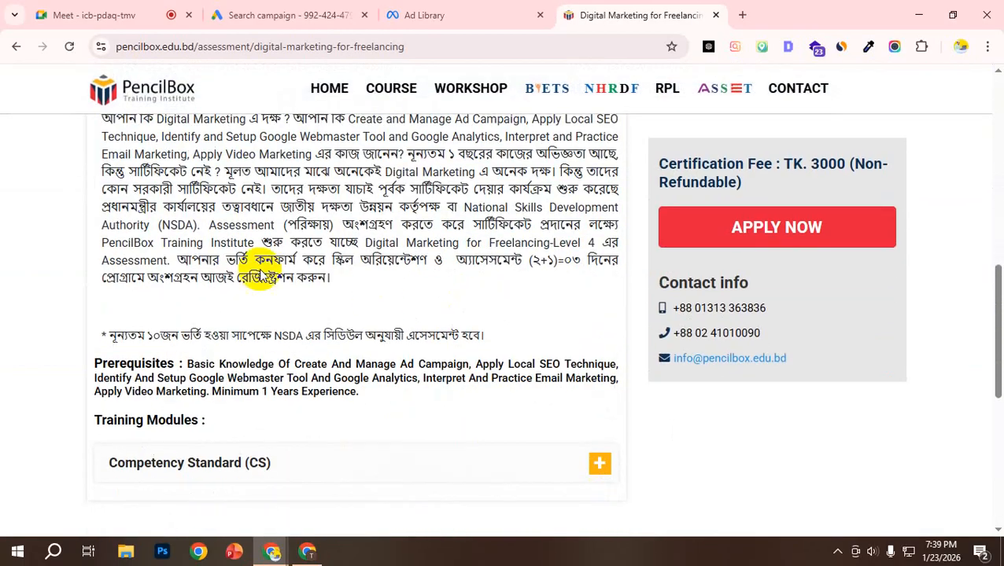
scroll(358, 249, up, 3)
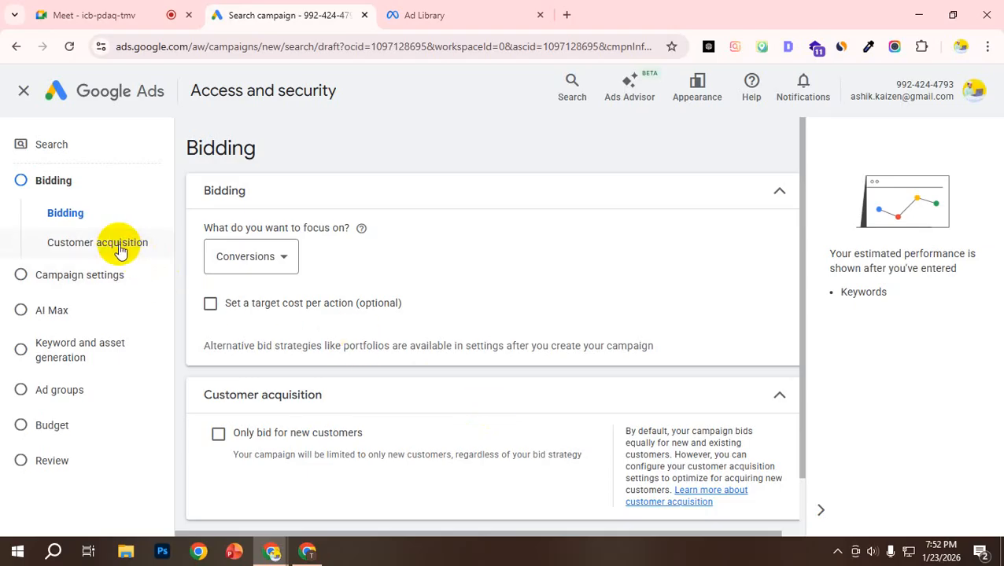
Step: Show the available focus options for the Search campaign's bidding
click(276, 261)
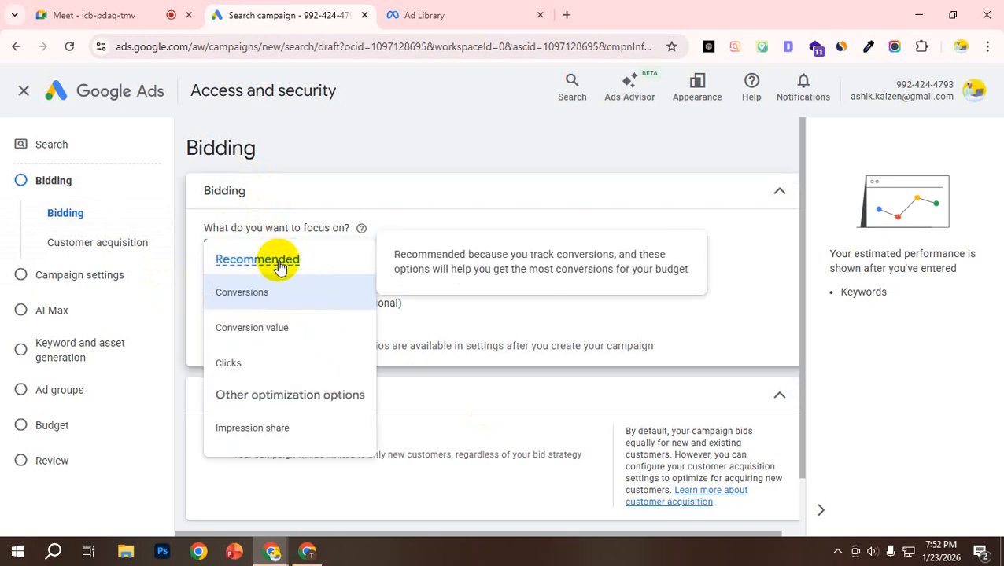
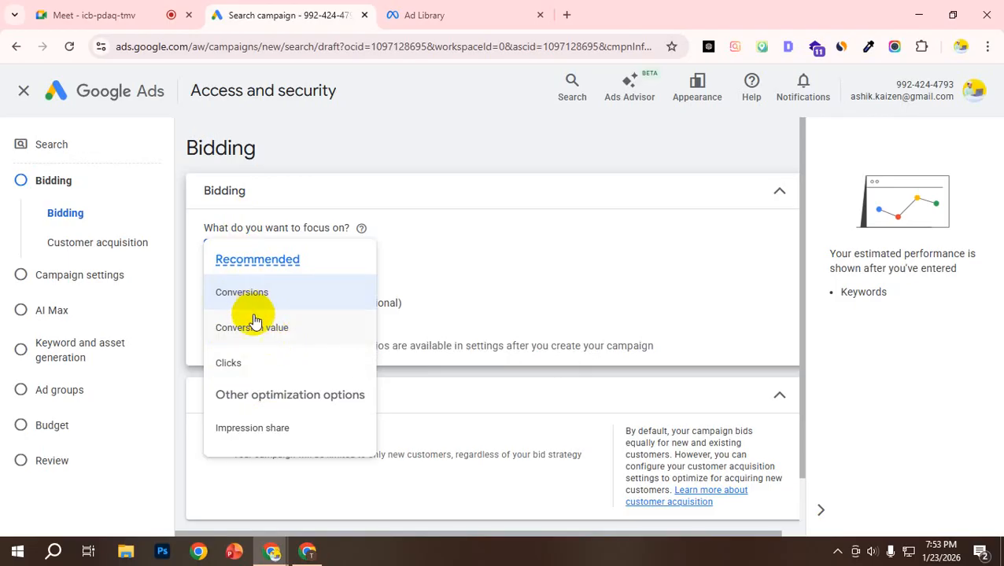
Step: Set the bidding focus to Clicks, enable Only bid for new customers, and continue to the campaign settings
click(260, 366)
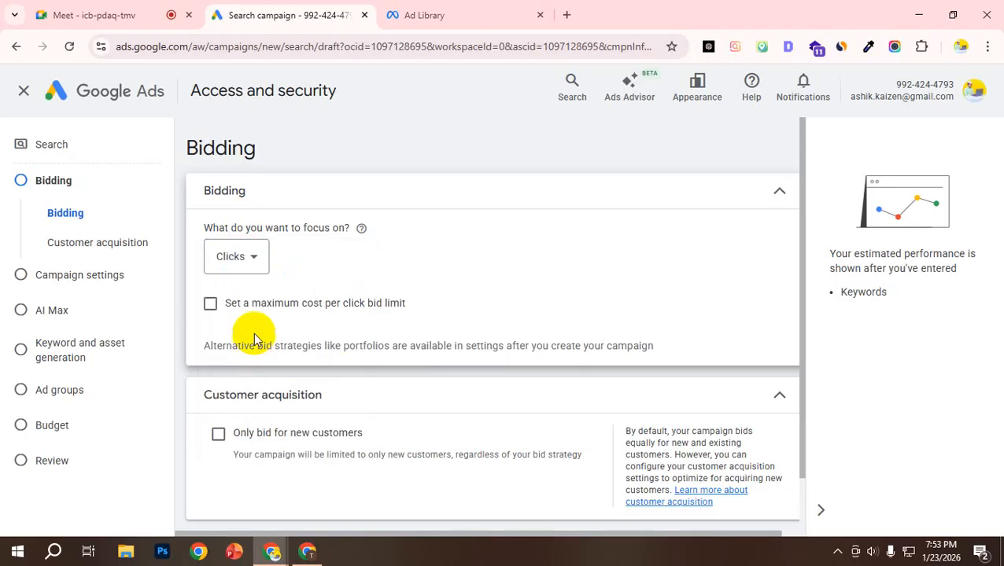
scroll(244, 310, down, 1)
scroll(252, 295, up, 1)
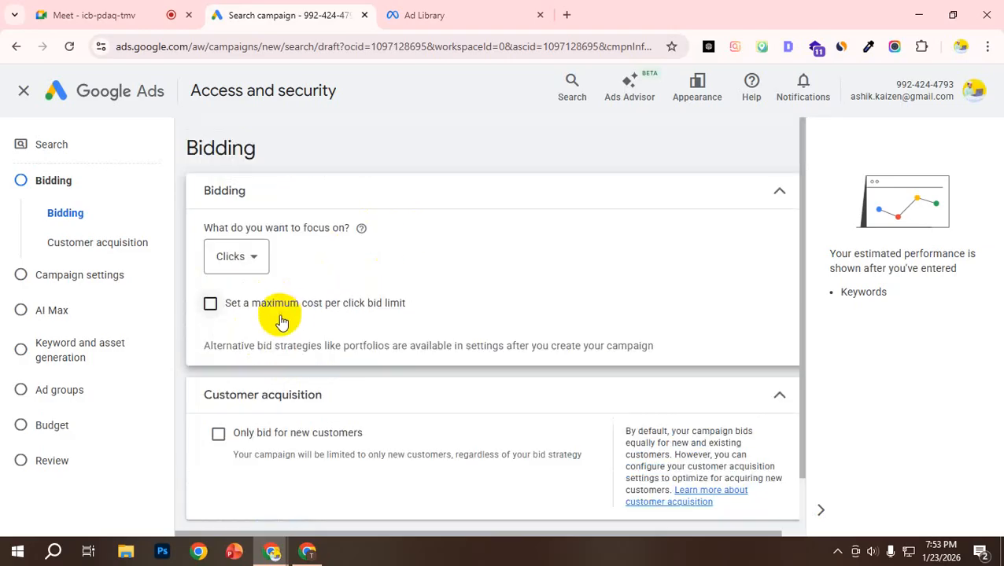
scroll(293, 320, down, 1)
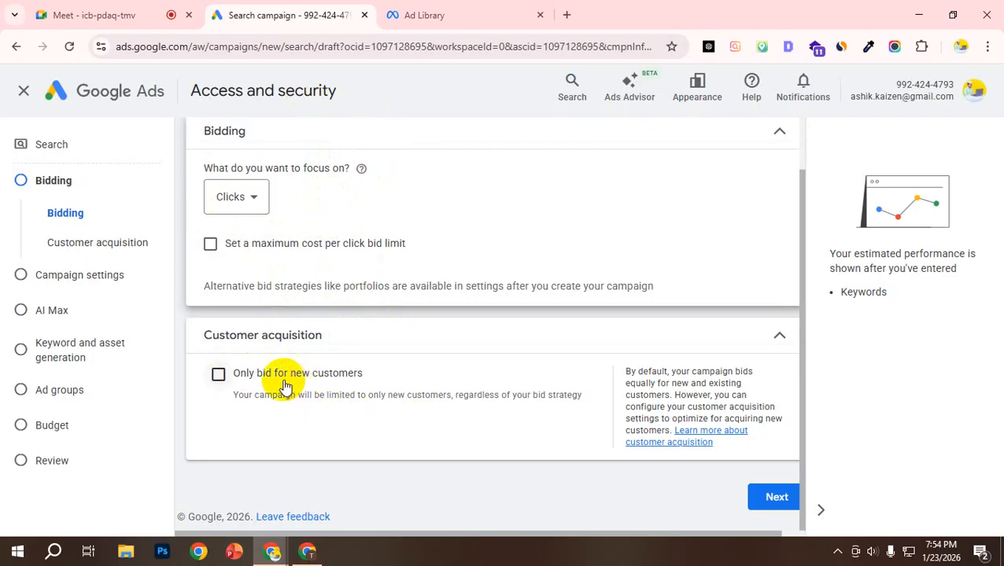
click(218, 377)
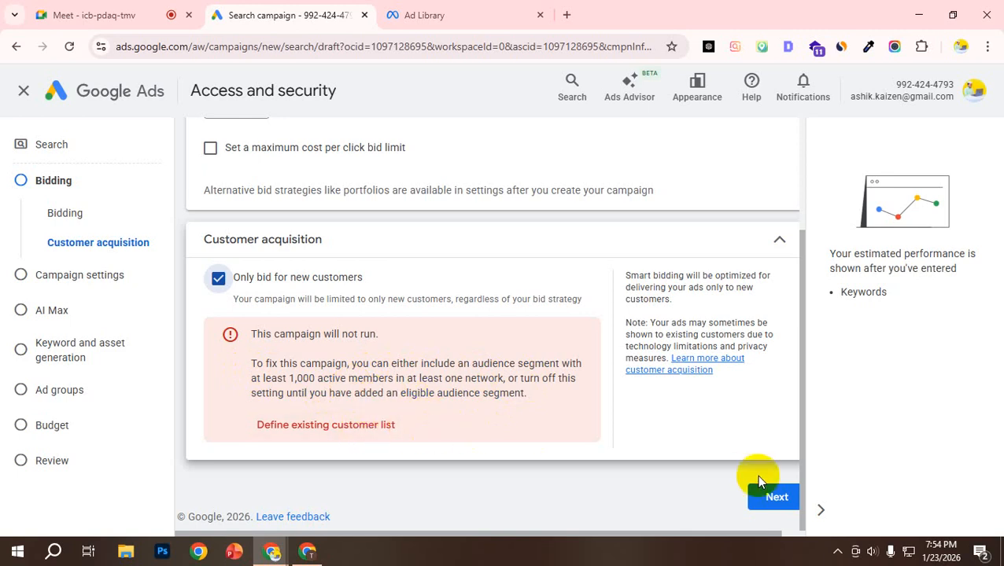
click(784, 502)
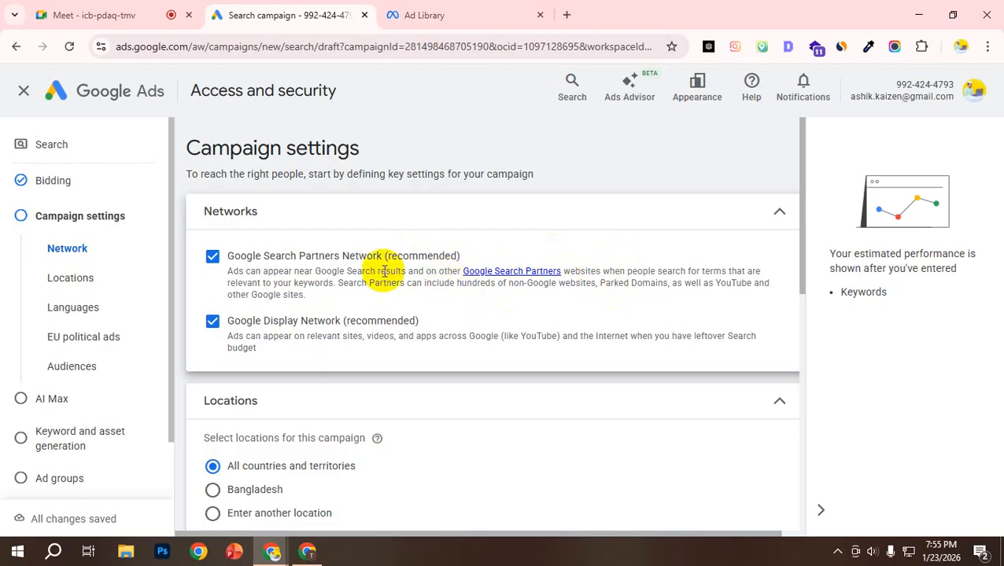
Step: Open the Google Search Partners help article, skim its content on where ads can appear, and close it
click(504, 280)
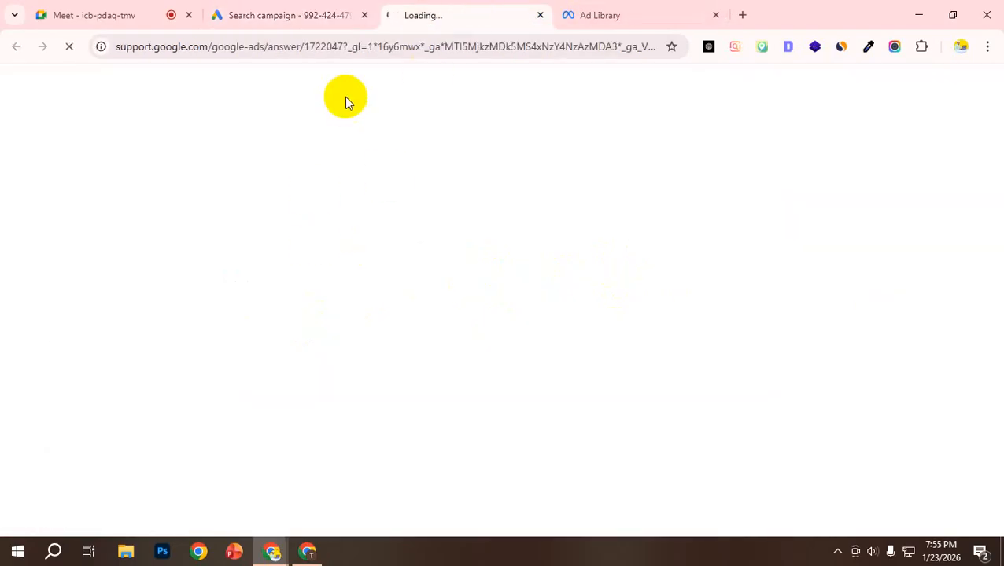
scroll(336, 356, down, 5)
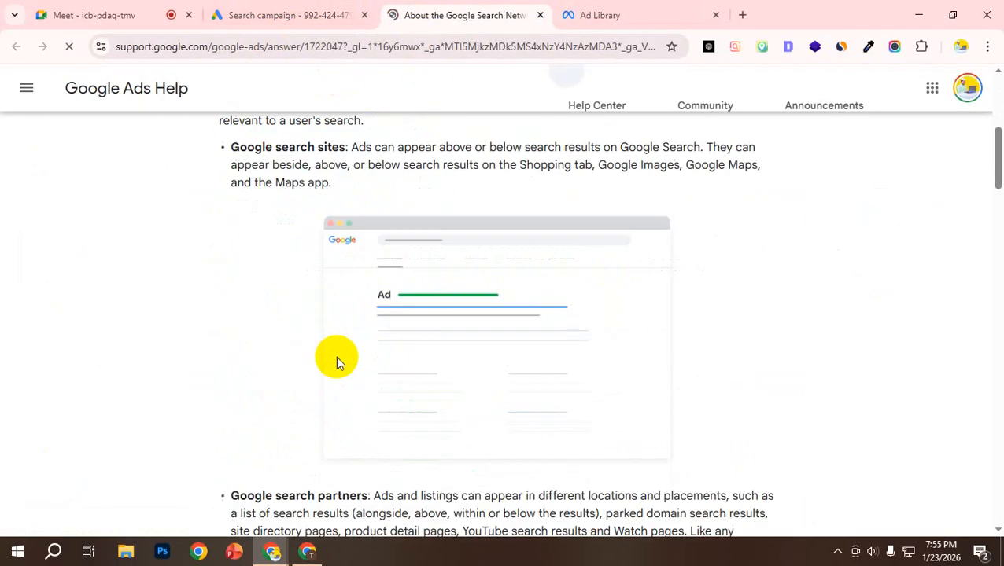
scroll(336, 356, down, 10)
scroll(370, 363, down, 15)
scroll(369, 363, up, 5)
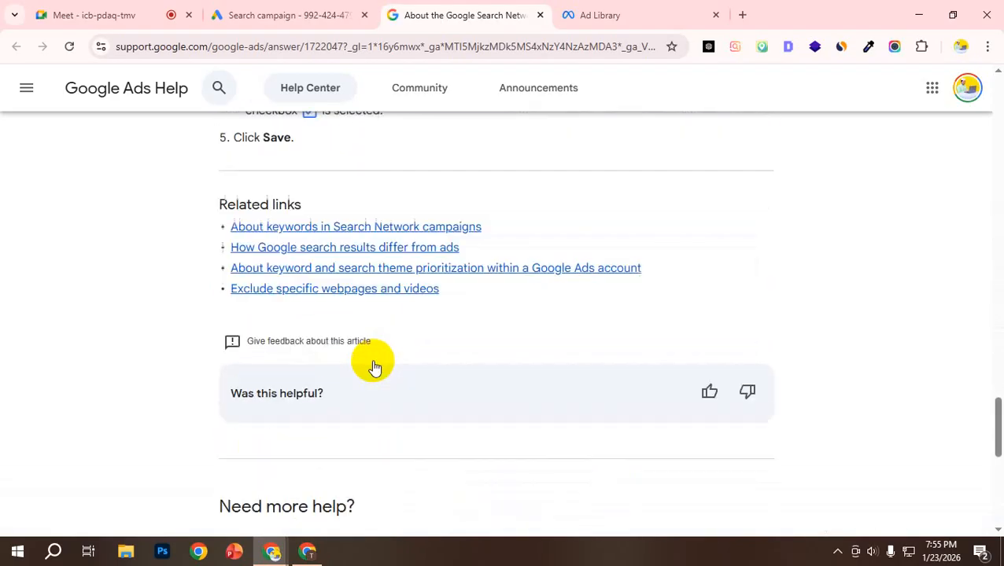
scroll(374, 367, up, 4)
click(540, 15)
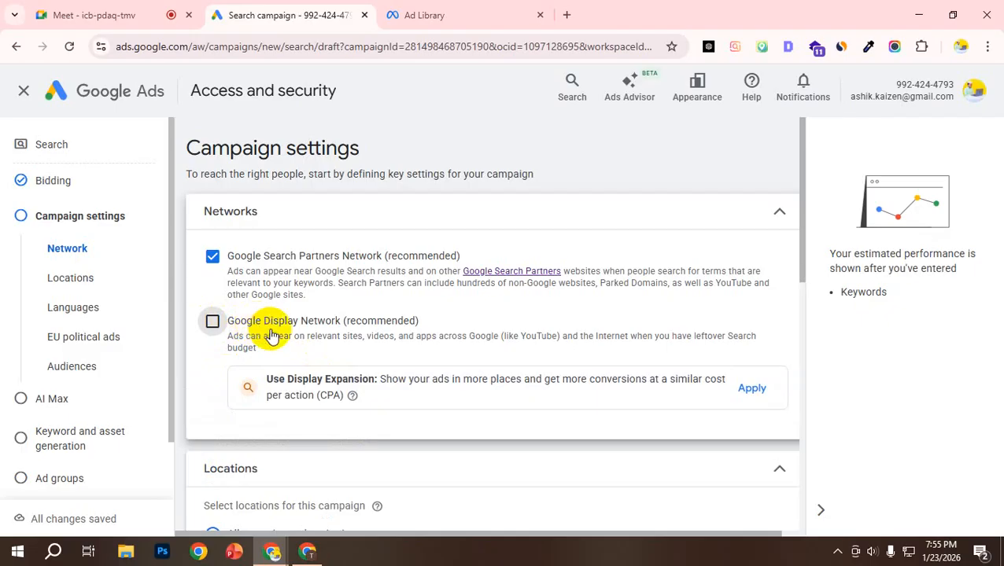
Step: Toggle the Google Search Partners Network and Google Display Network off and on again, leaving both enabled
click(212, 321)
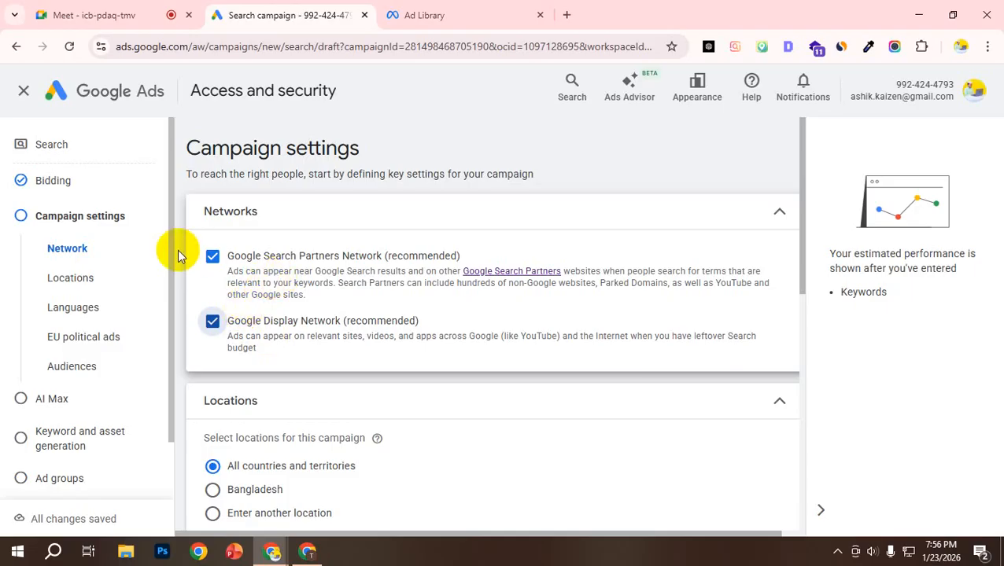
click(213, 256)
click(212, 321)
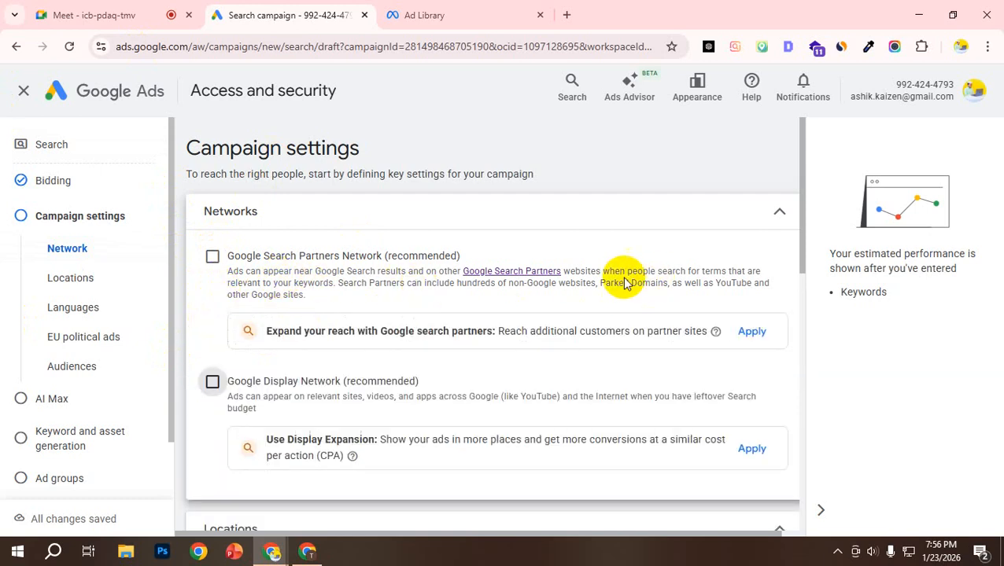
click(212, 259)
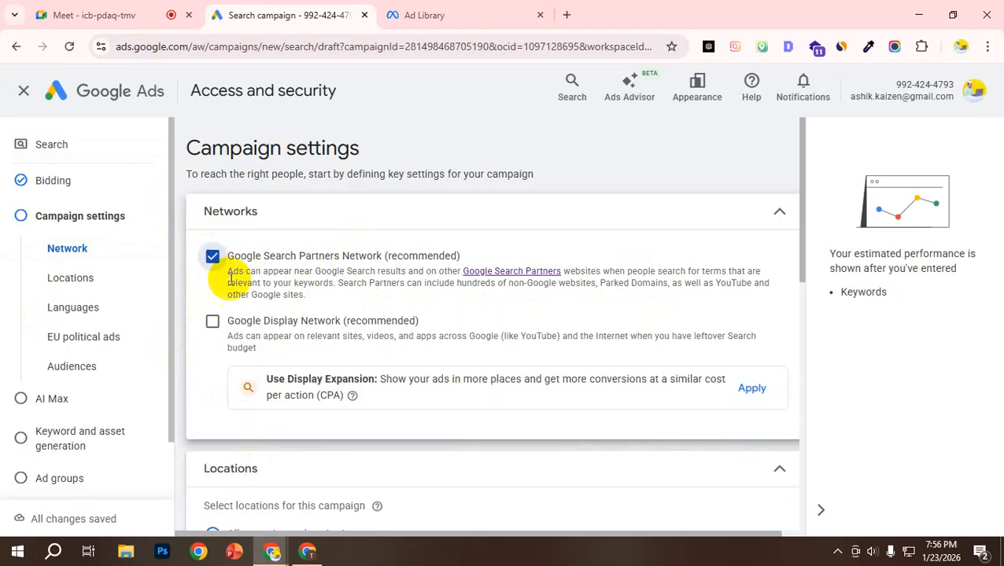
click(212, 324)
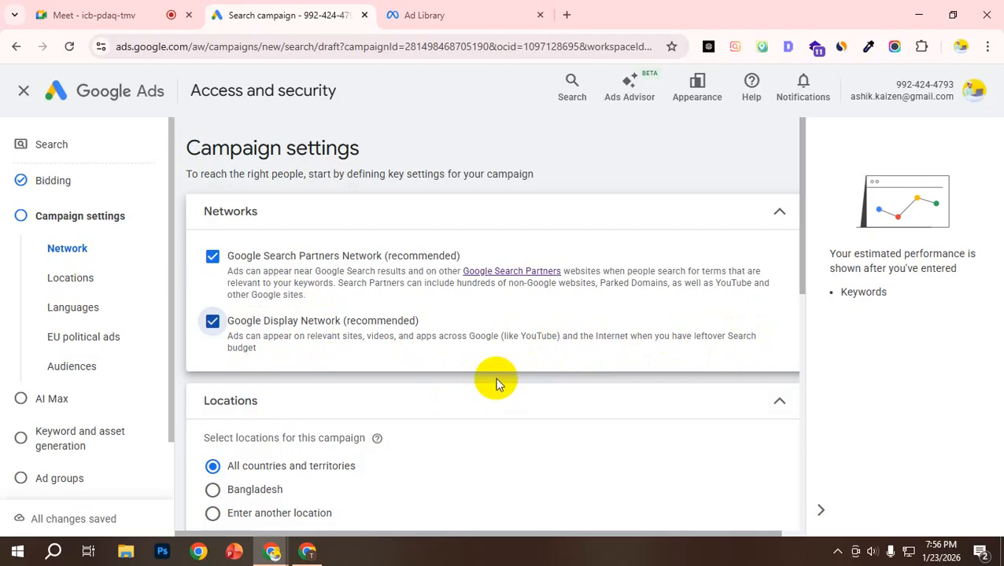
Step: Search for dhaka as another campaign location and include Dhaka Division, Bangladesh province
scroll(363, 425, down, 2)
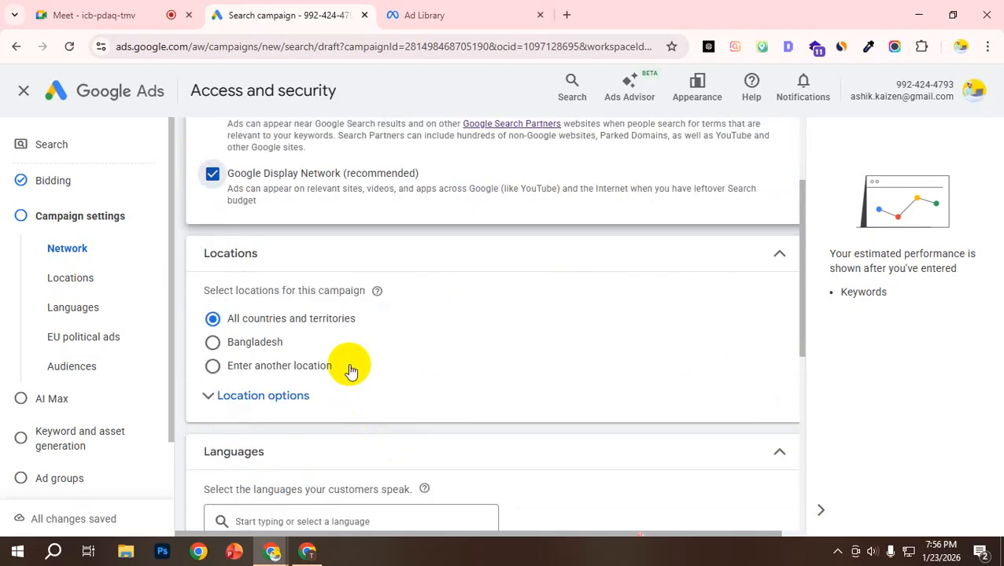
scroll(344, 369, down, 2)
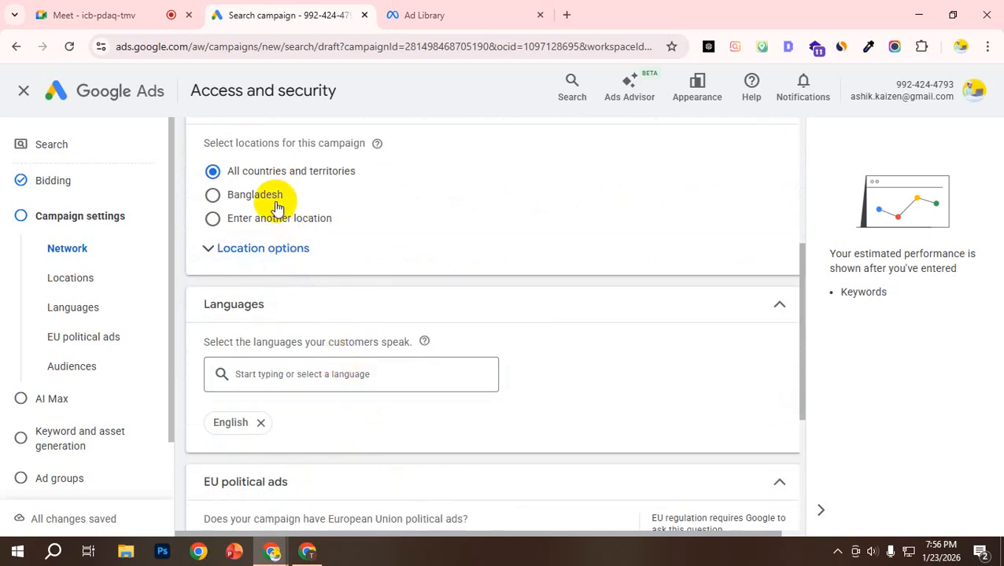
click(218, 222)
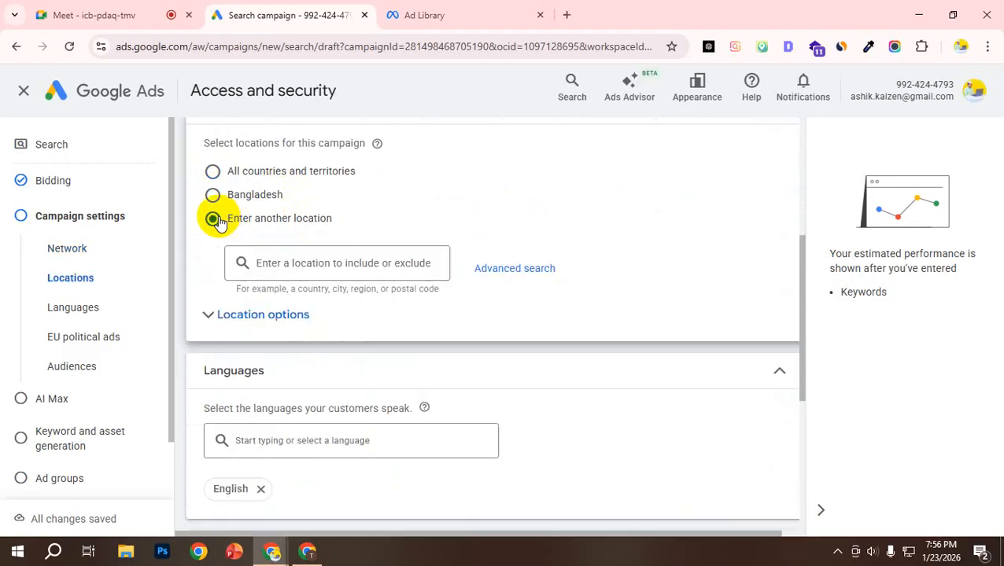
click(304, 263)
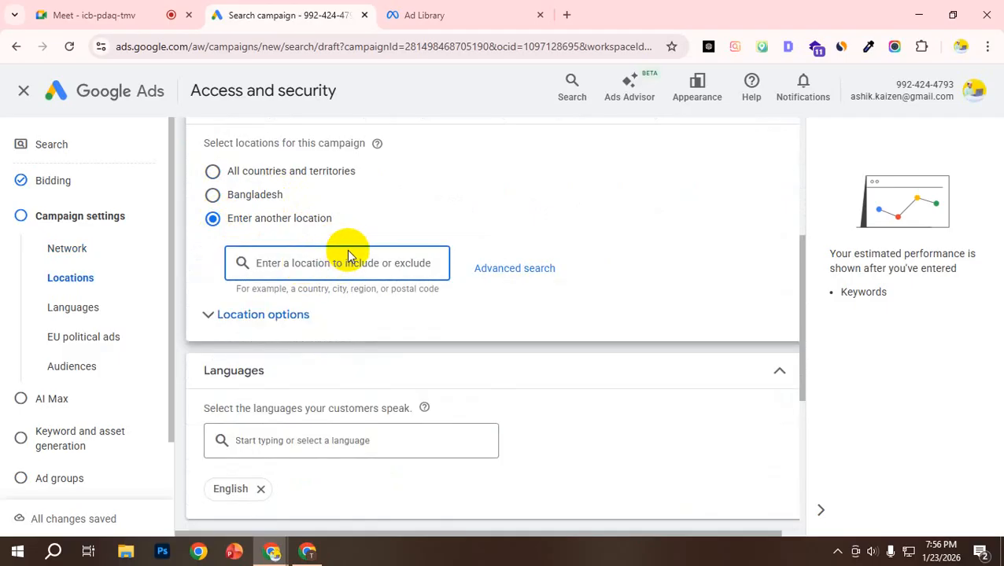
text(dh)
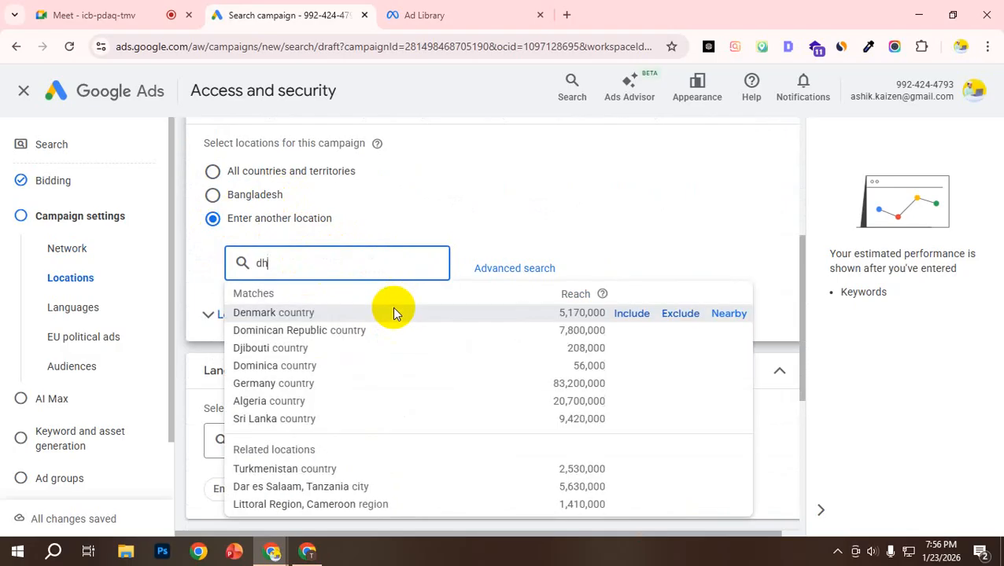
text(aka)
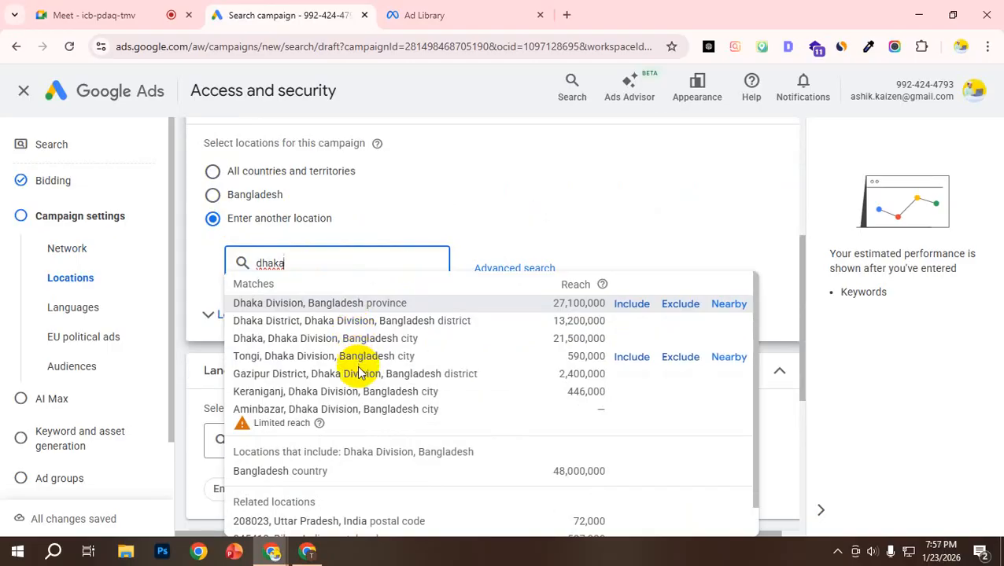
click(631, 308)
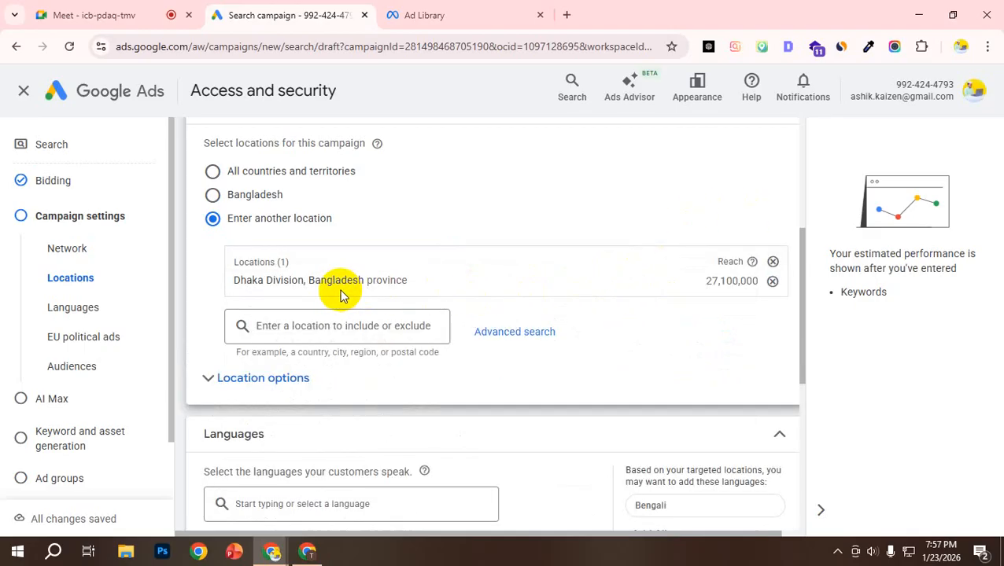
Step: Open the advanced location search and examine the Dhaka Division area and its surroundings on the map, briefly showing all areas
click(515, 332)
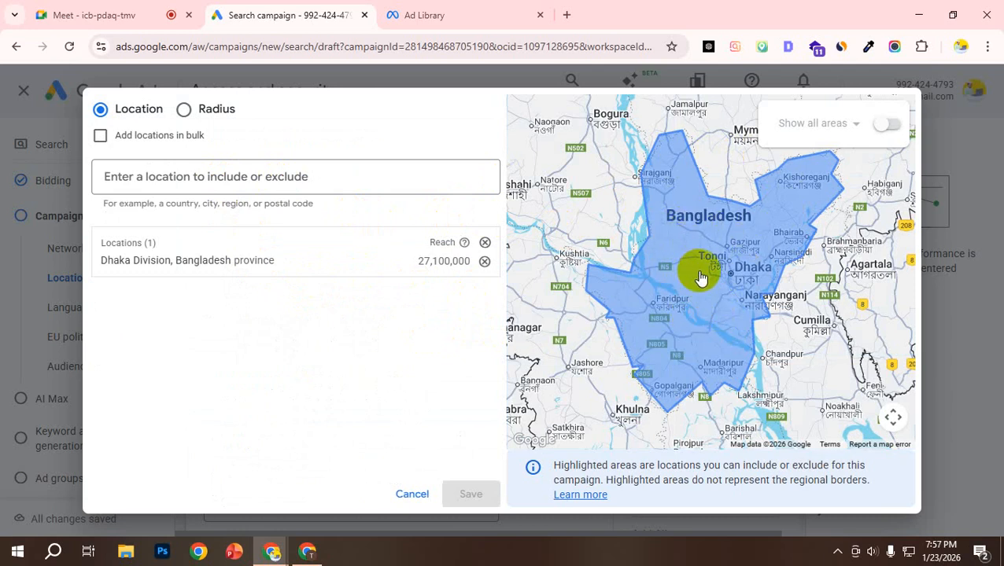
scroll(711, 312, down, 2)
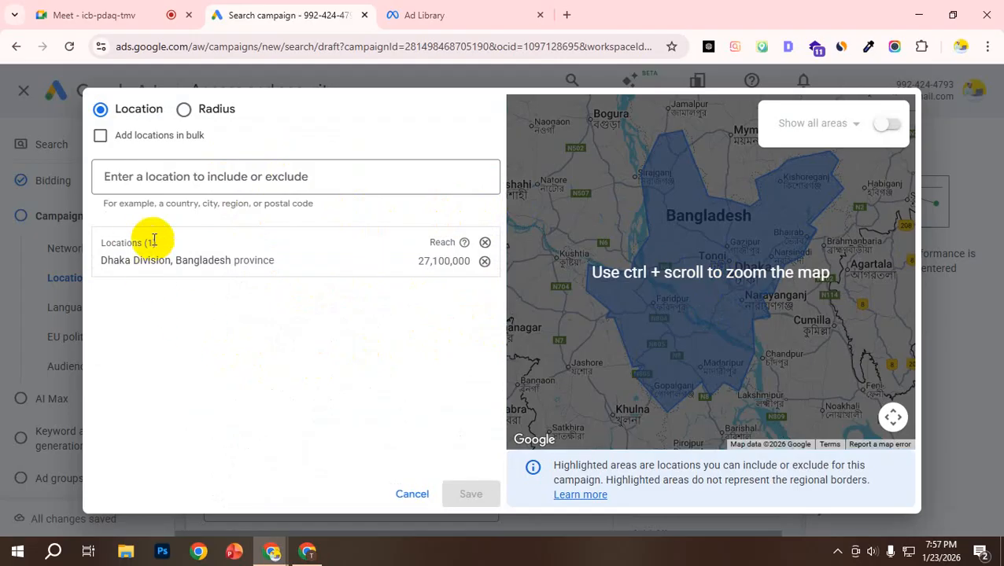
click(152, 176)
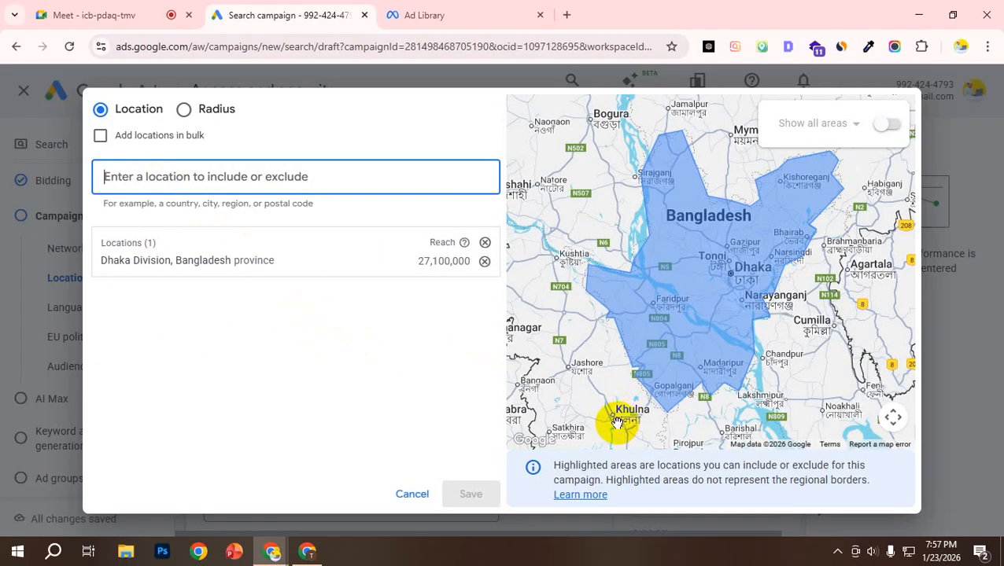
click(879, 126)
scroll(840, 274, up, 2)
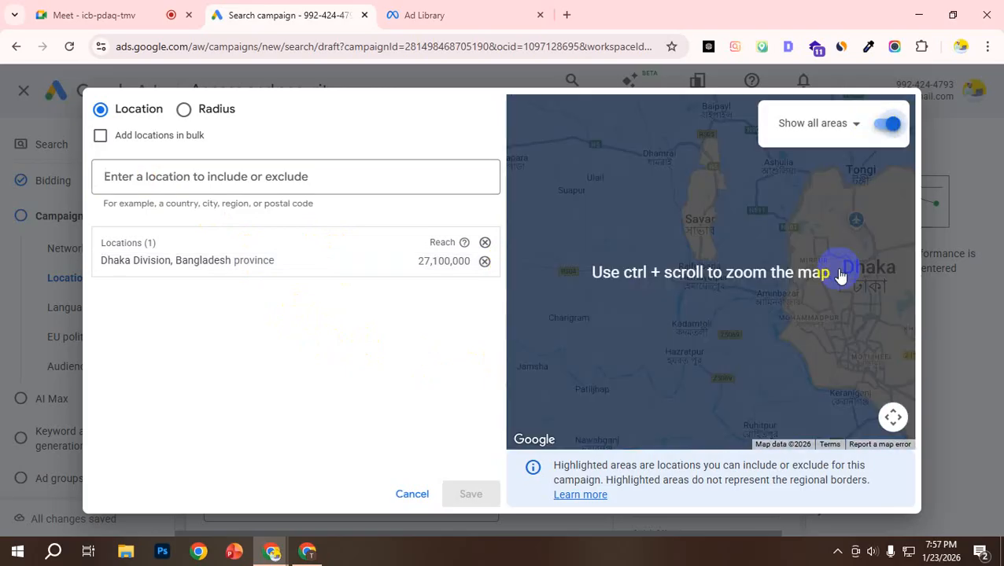
click(890, 130)
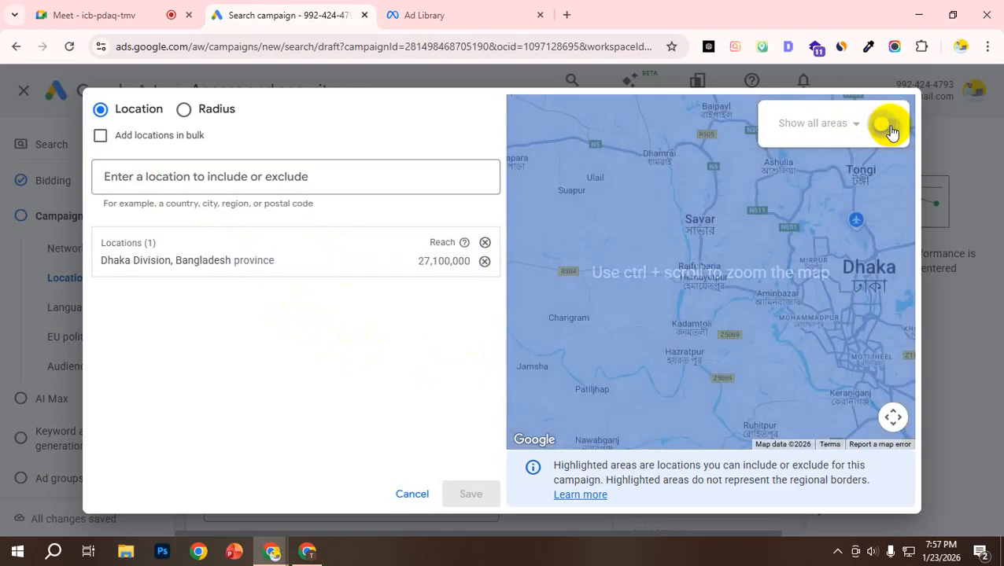
scroll(683, 325, down, 1)
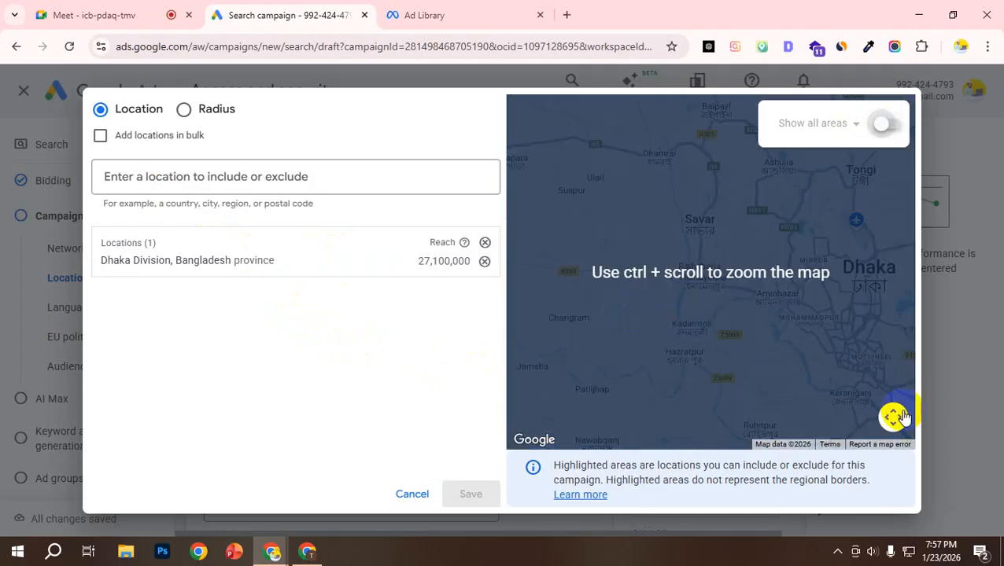
scroll(658, 339, down, 3)
scroll(658, 339, down, 4)
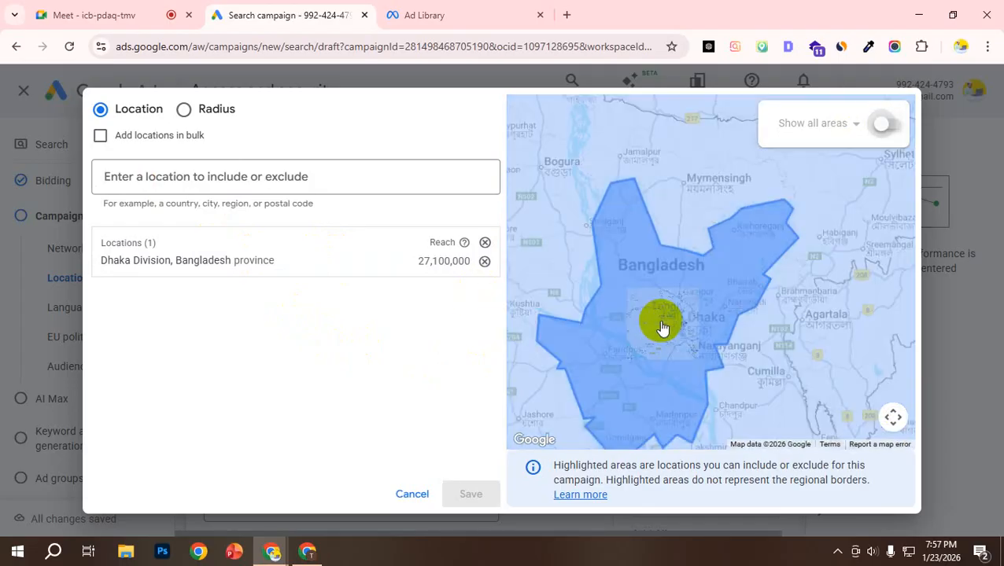
drag(651, 345, 692, 257)
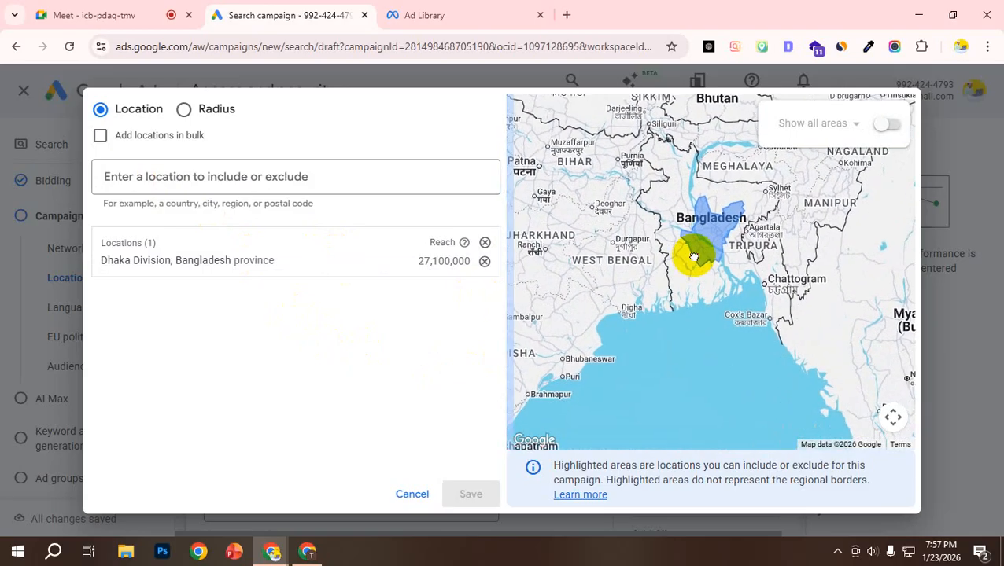
scroll(692, 267, up, 3)
scroll(695, 276, up, 3)
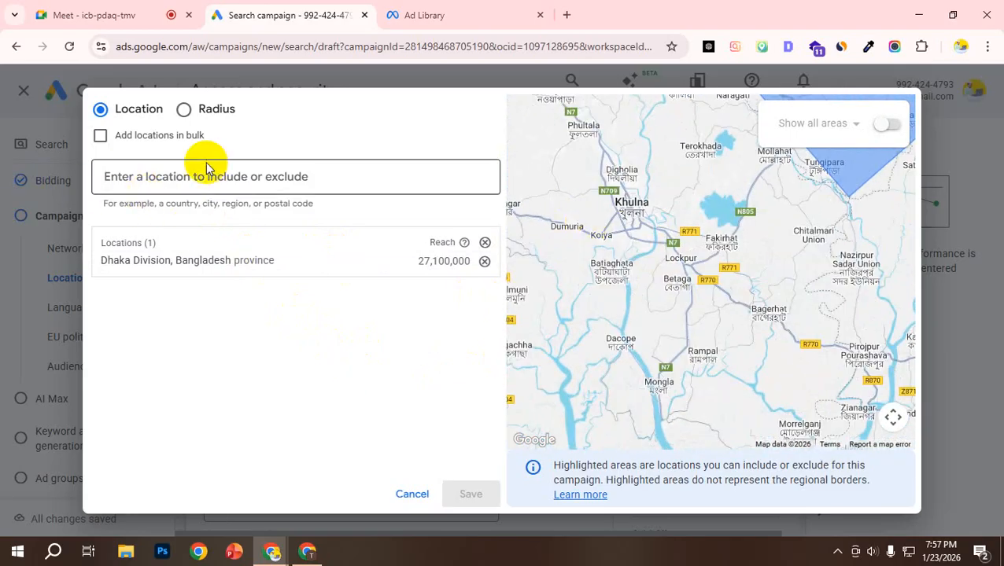
Step: Search for khulna, include Khulna Division, Bangladesh province as a target location, and check its area on the map
click(162, 174)
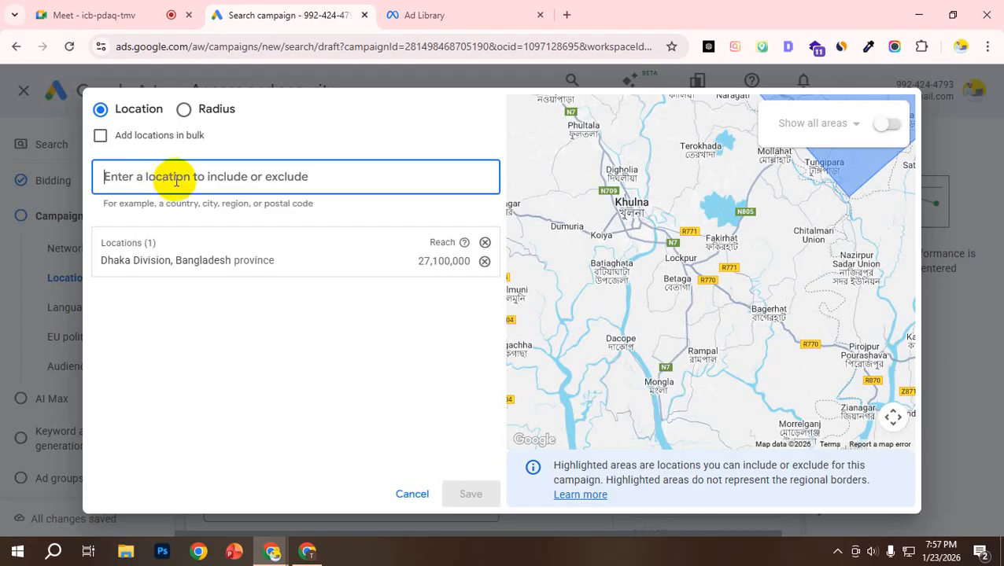
text(khulna)
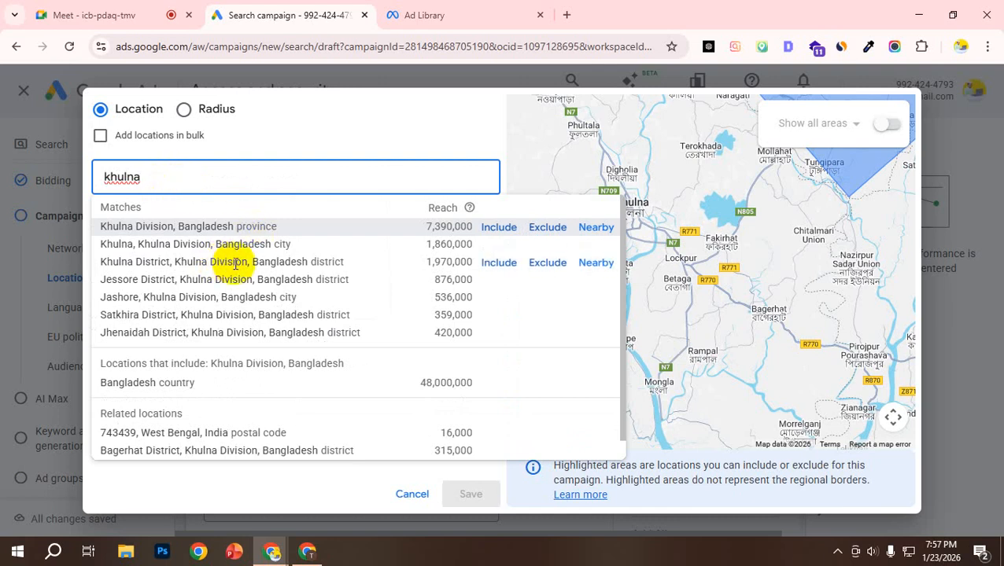
click(501, 226)
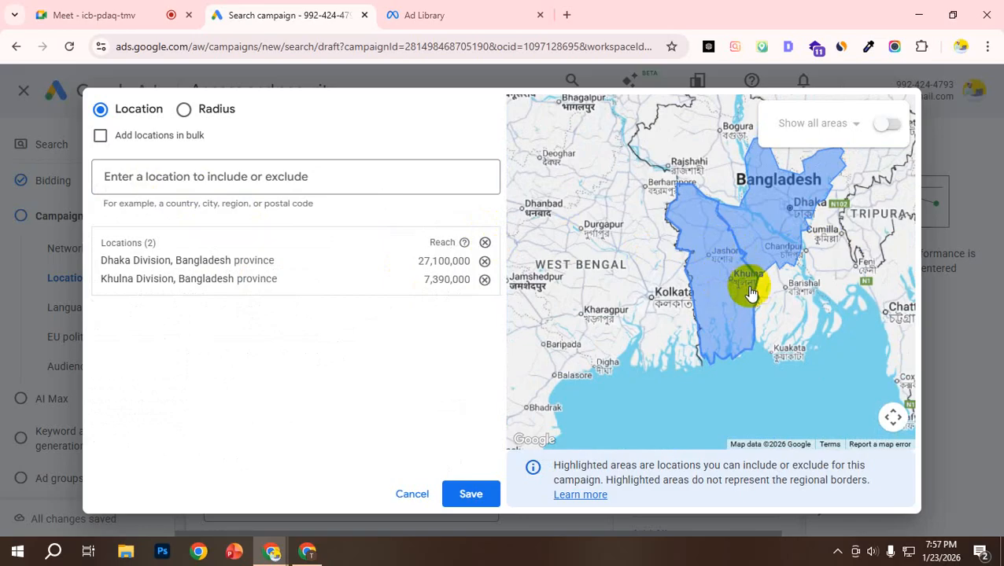
scroll(744, 301, up, 3)
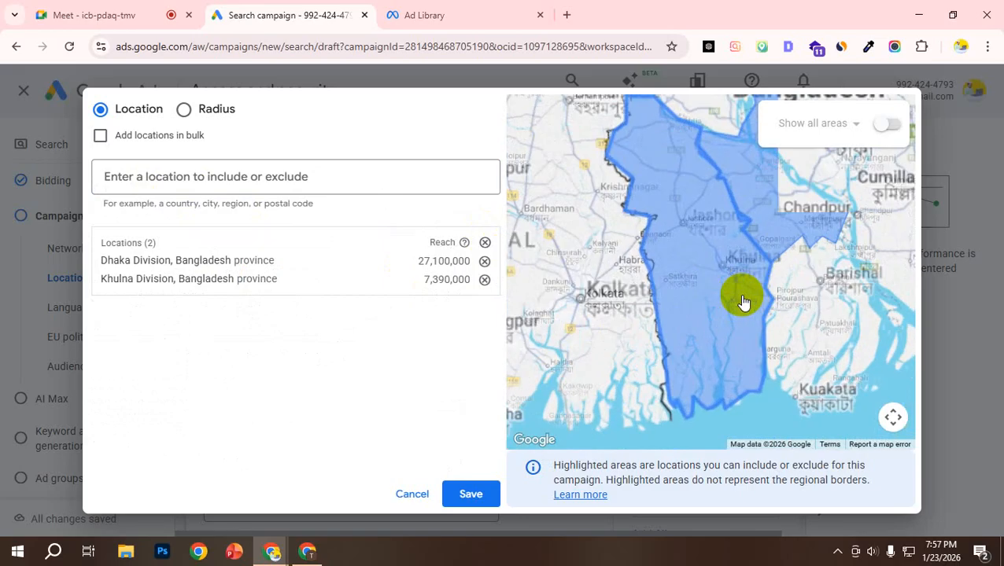
scroll(744, 301, down, 1)
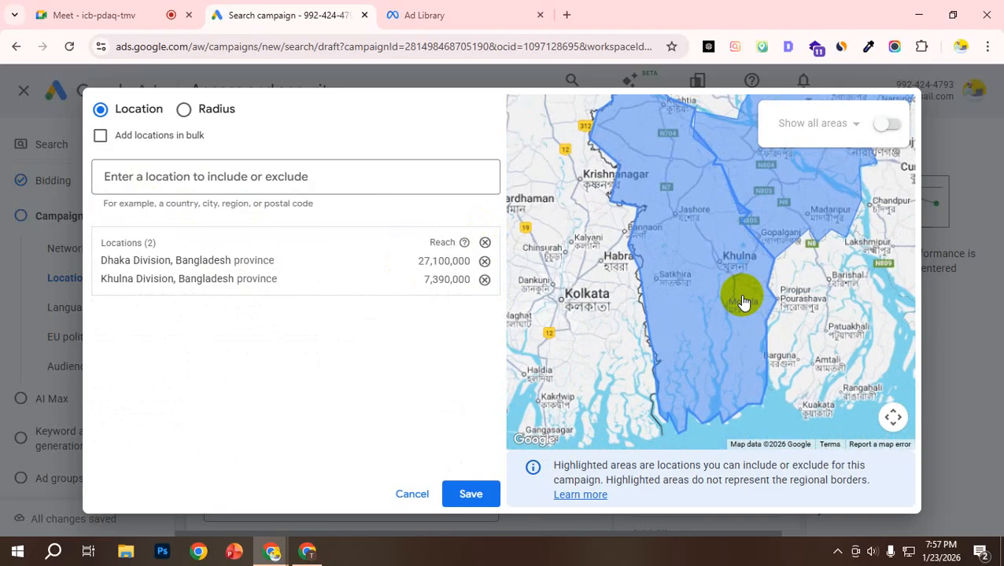
scroll(743, 301, down, 1)
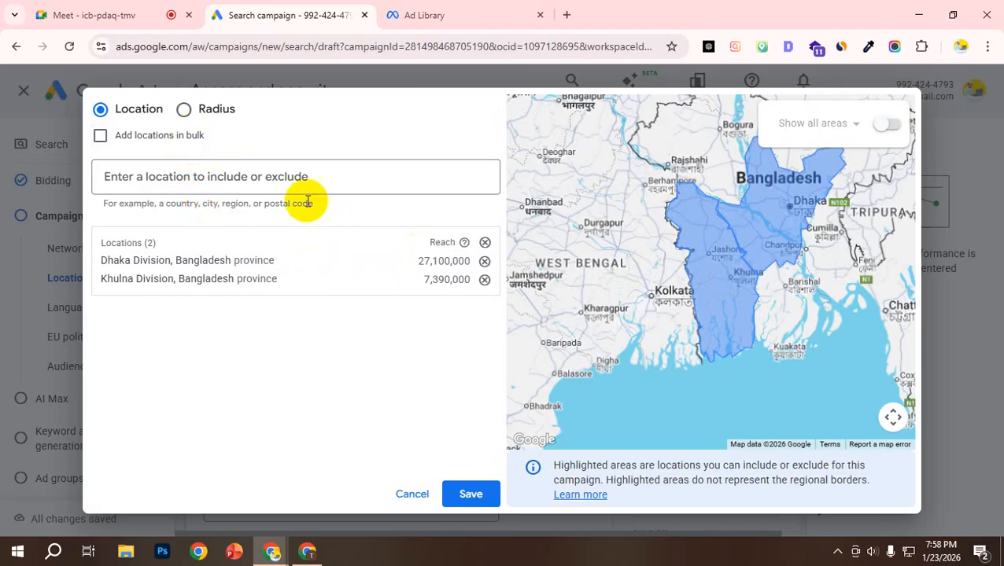
Step: Search for chatt and include Chattogram, Chittagong Division, Bangladesh city as a campaign location
click(280, 180)
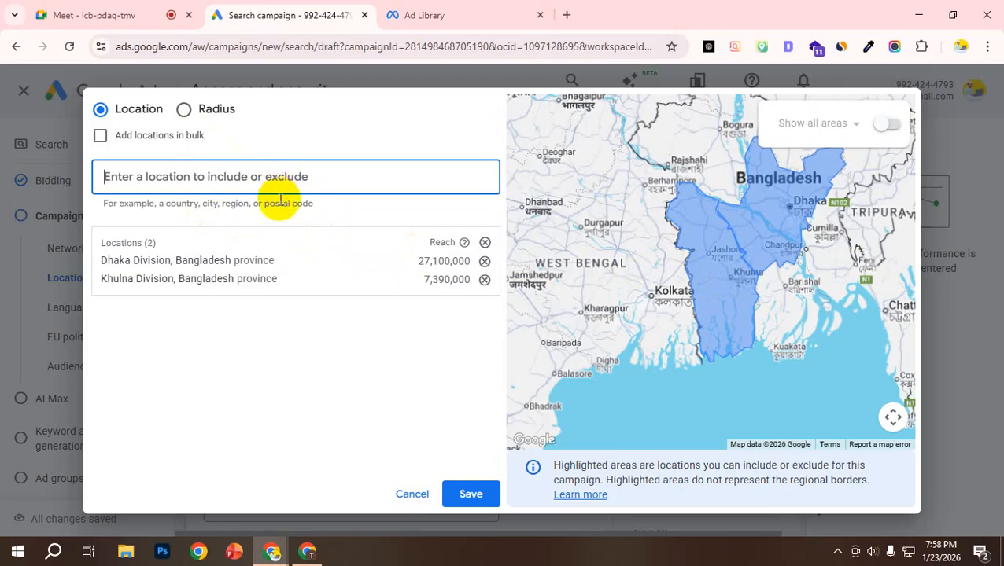
text(cha)
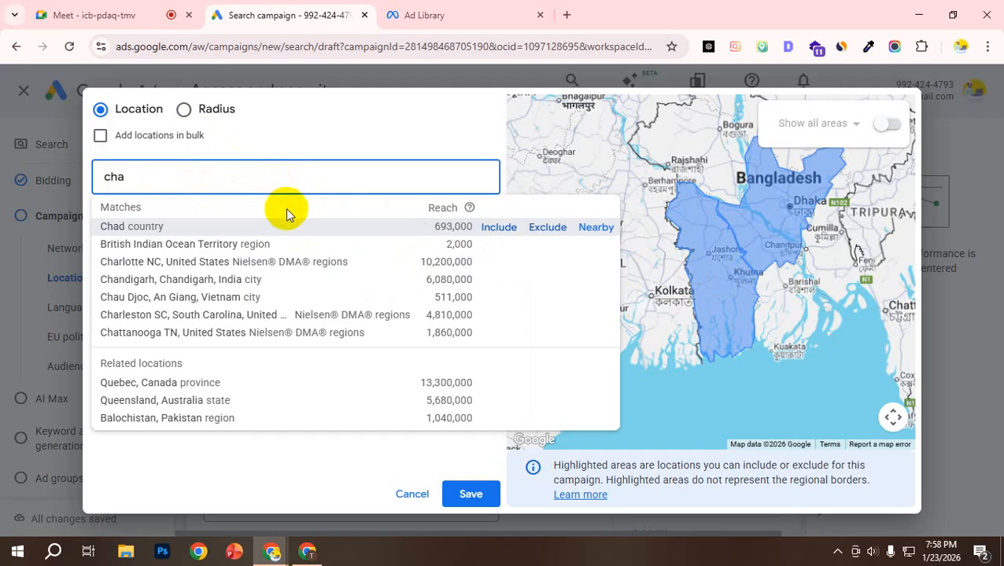
text(tt)
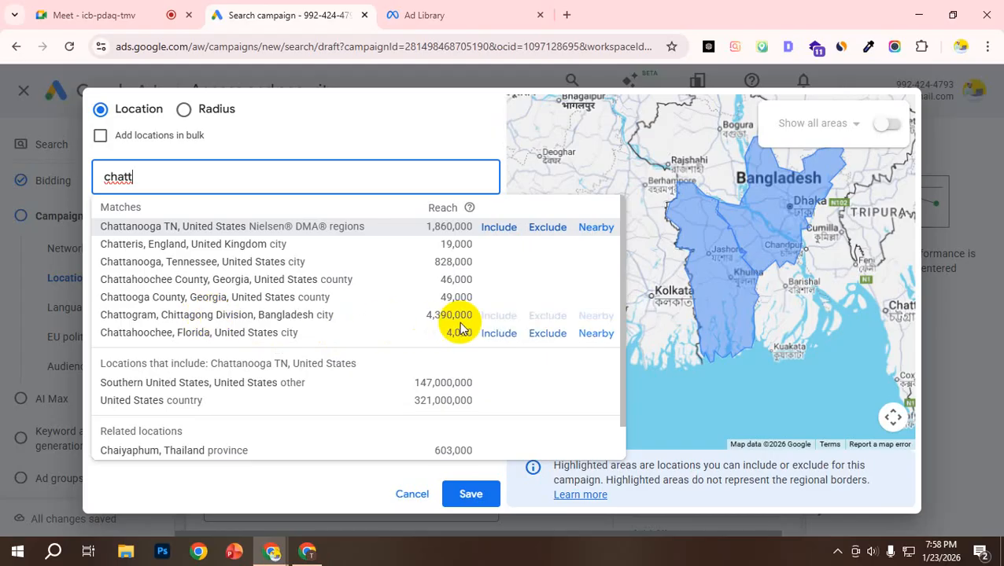
click(492, 318)
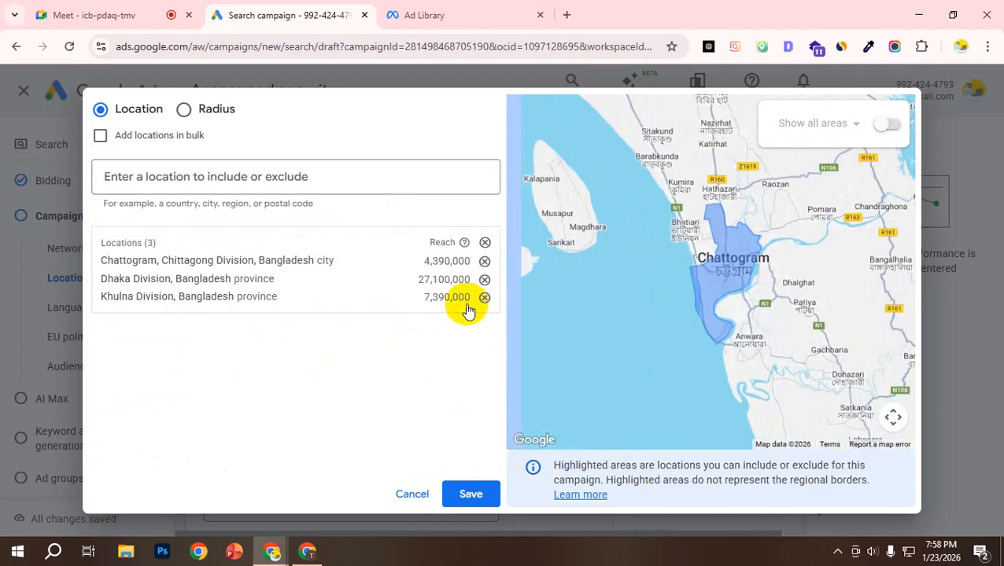
Step: Switch Chattogram from an included to an excluded location and compare its area with the targeted divisions on the map
click(202, 258)
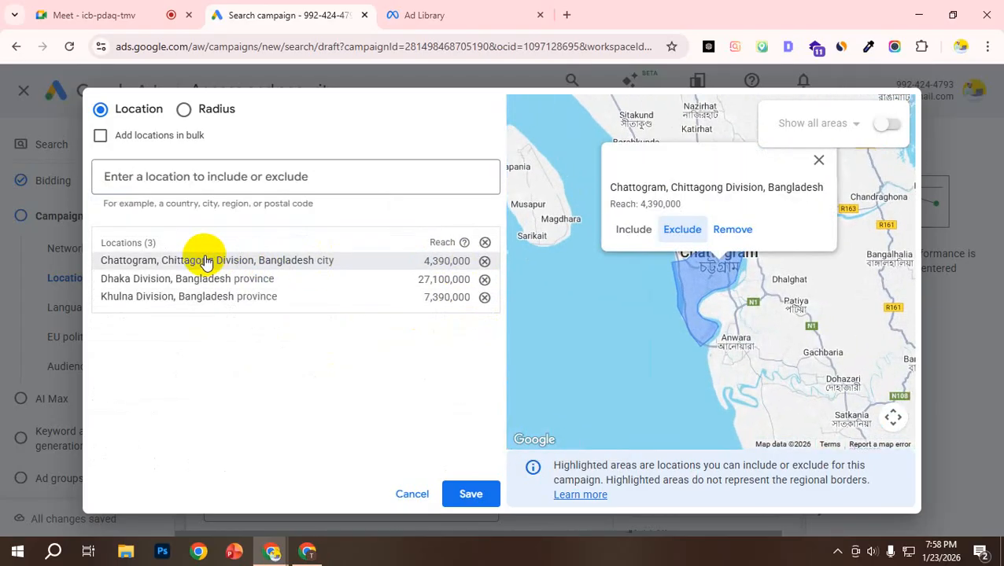
click(684, 231)
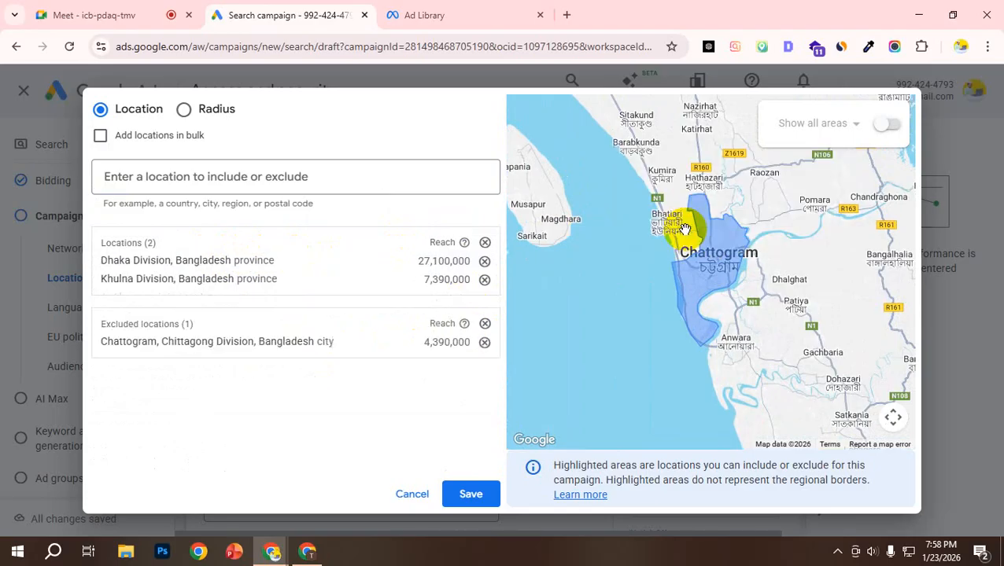
scroll(700, 275, down, 2)
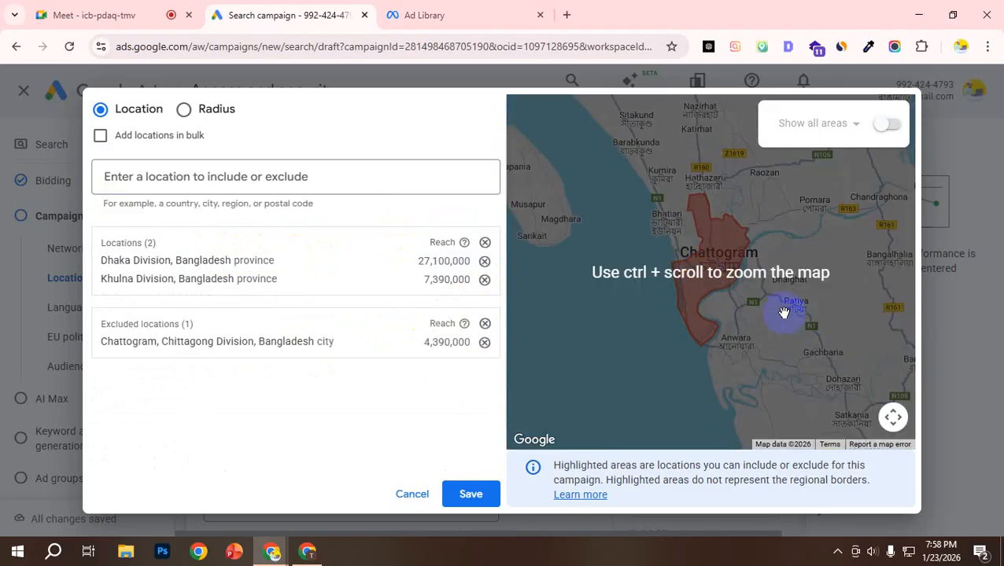
ctrl+scroll(772, 303, down, 3)
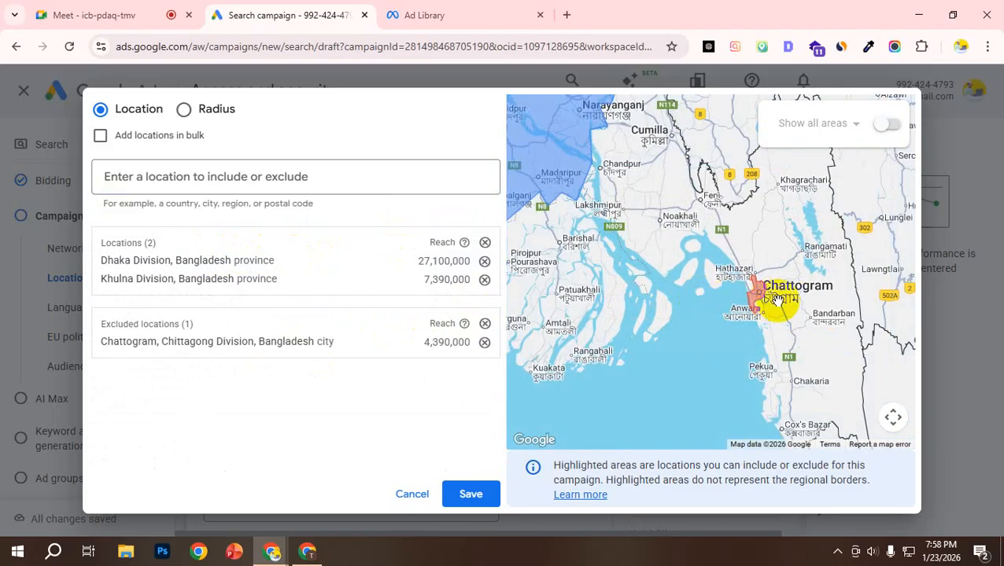
ctrl+scroll(782, 303, down, 3)
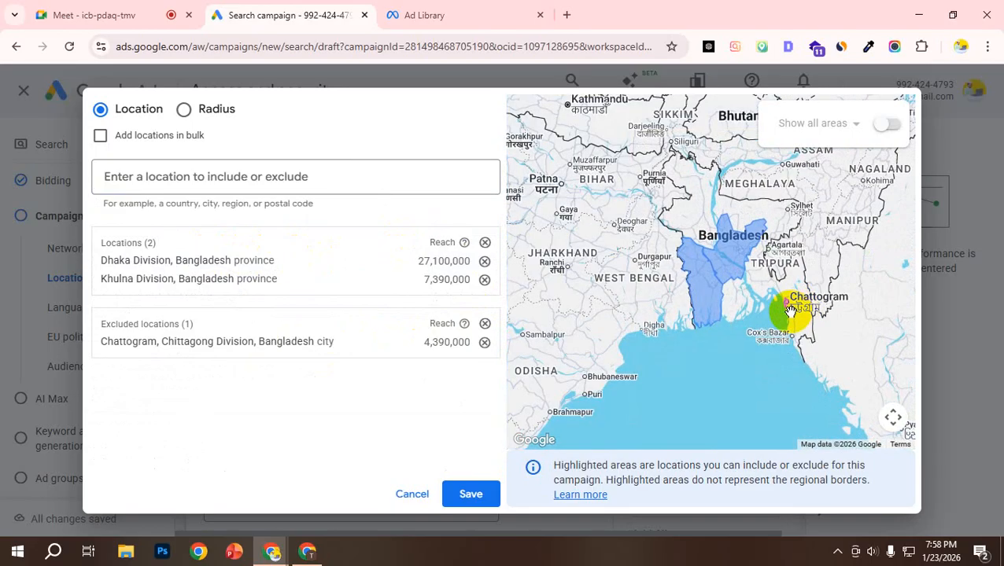
ctrl+scroll(800, 315, up, 1)
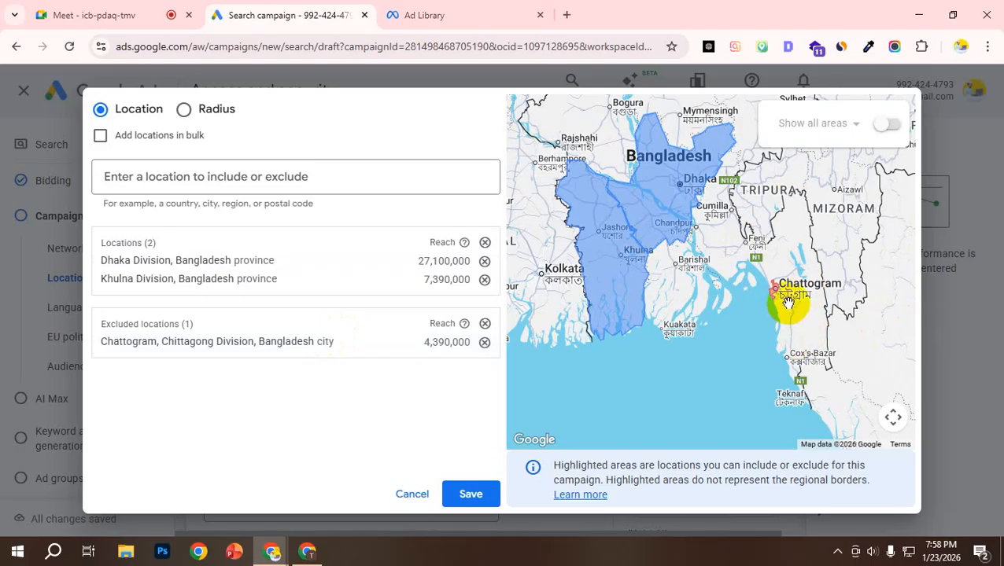
scroll(783, 294, up, 1)
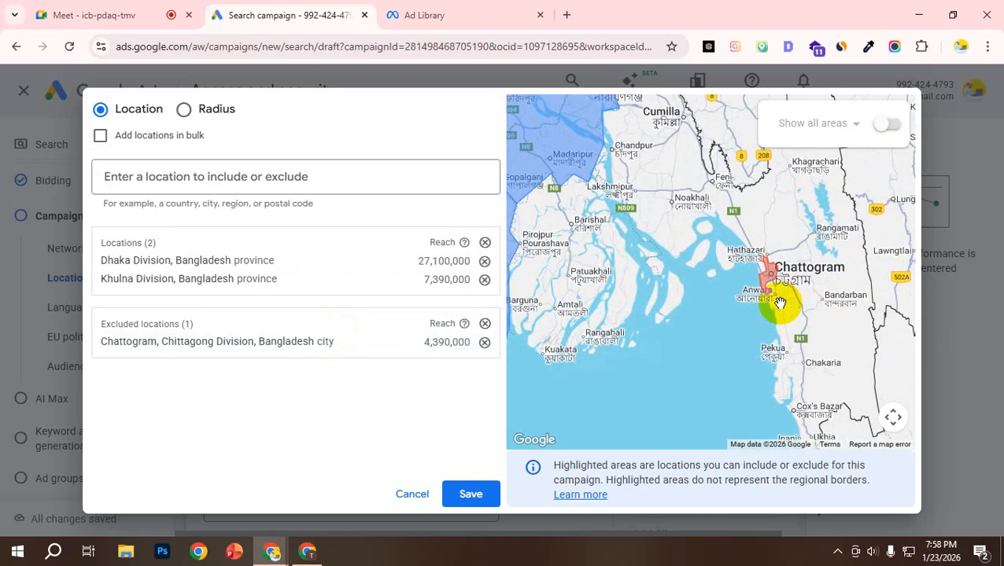
scroll(777, 283, up, 1)
scroll(778, 283, down, 2)
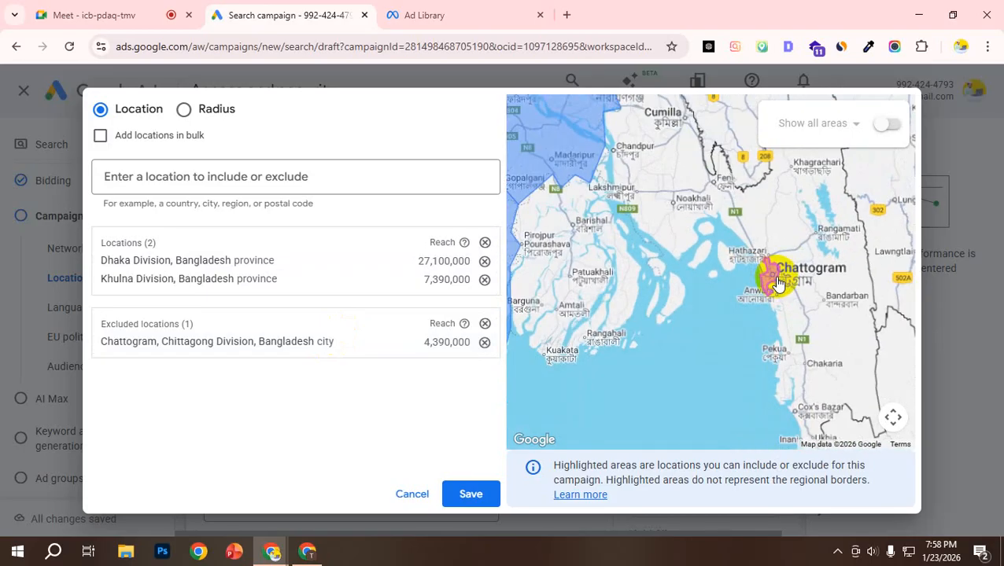
Step: Check the excluded Chattogram city's details on the map and save the advanced location selection
click(272, 344)
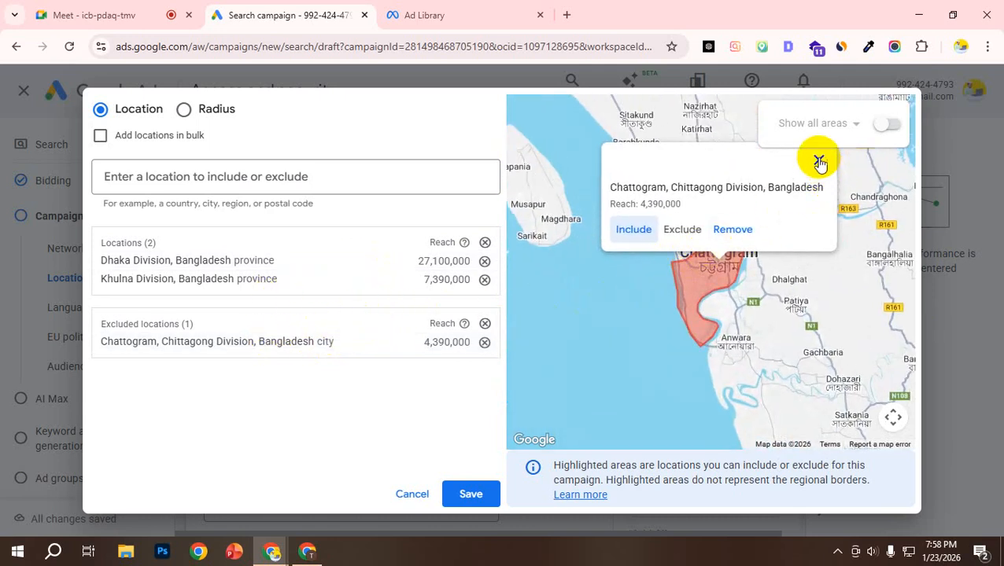
click(818, 160)
scroll(684, 277, down, 3)
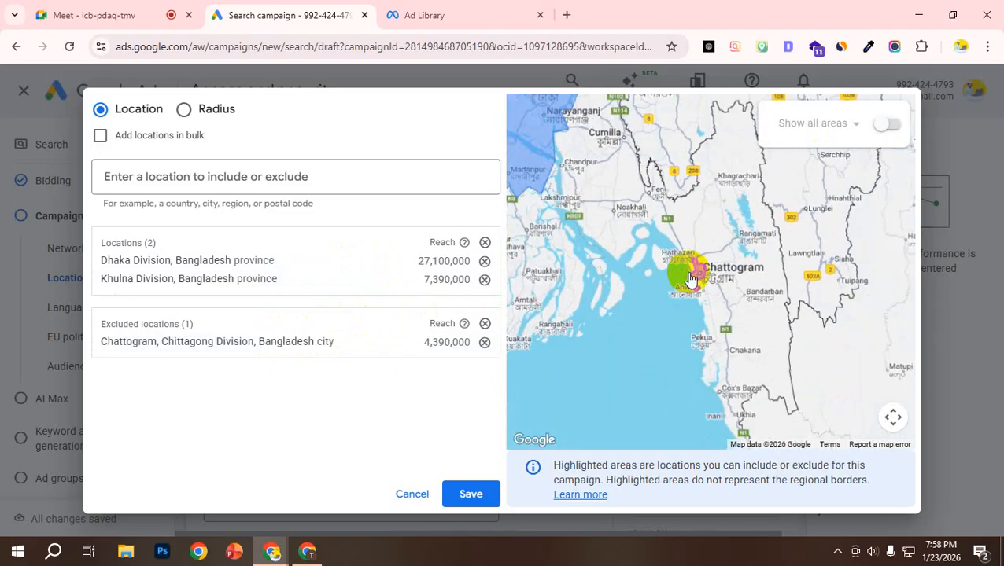
click(471, 493)
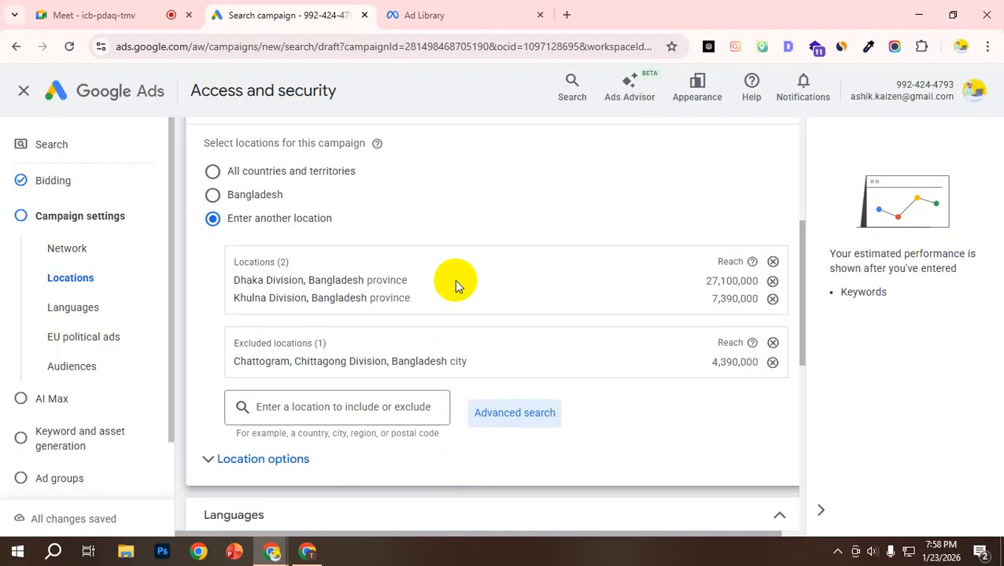
Step: Review the campaign's included and excluded locations, the settings sections below them, and the presence or interest choices in the location options
scroll(448, 277, down, 2)
click(314, 260)
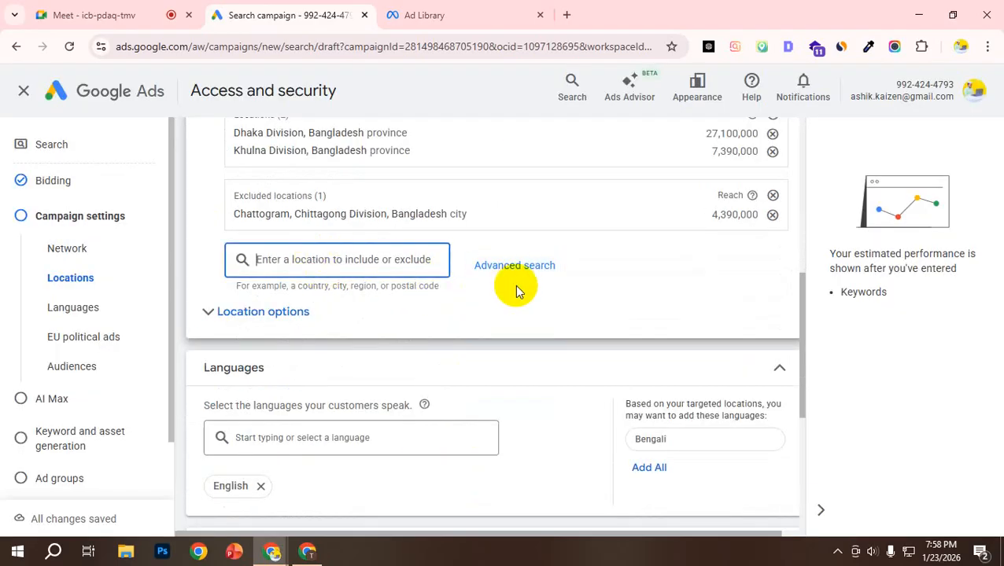
scroll(520, 276, up, 4)
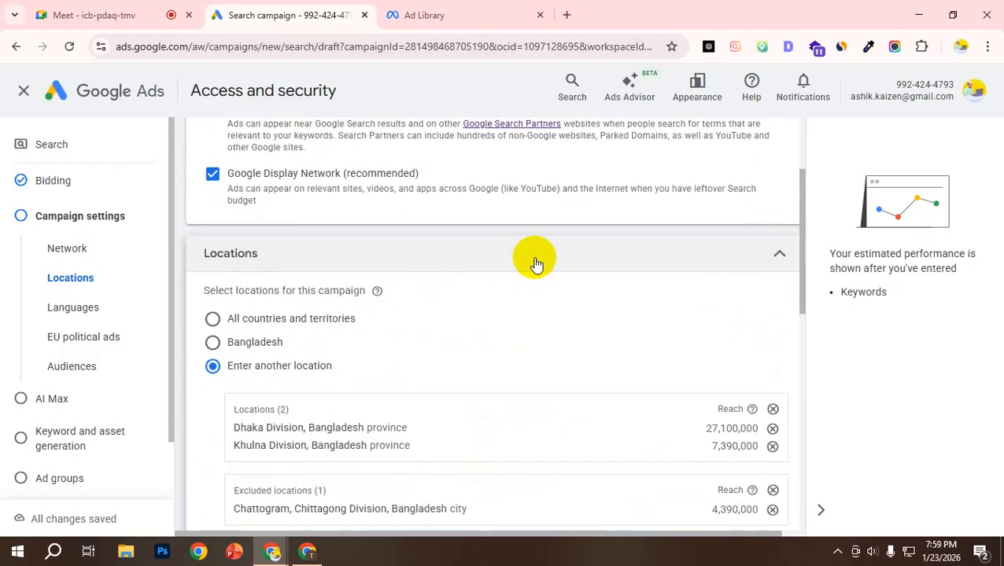
scroll(473, 306, down, 4)
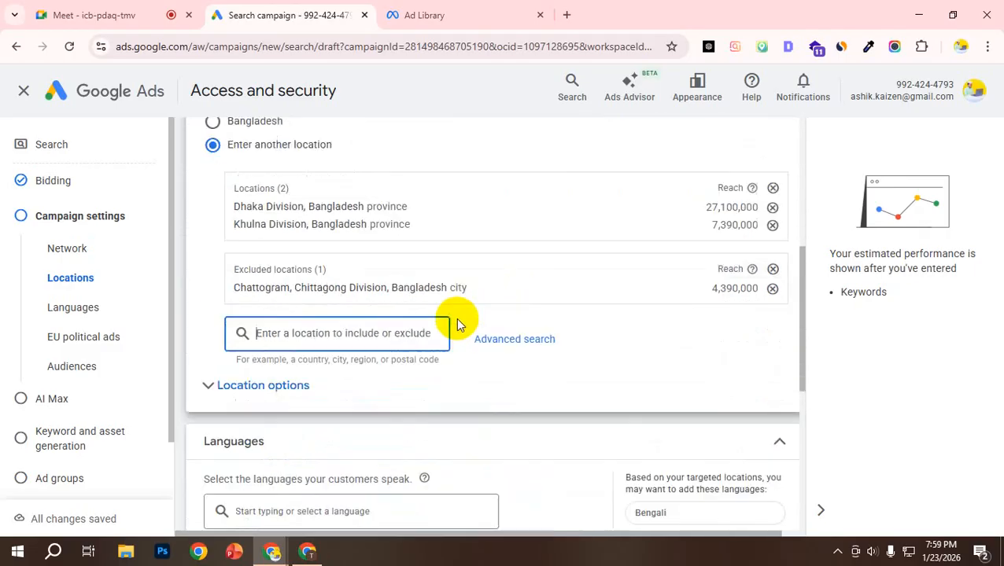
scroll(448, 291, down, 2)
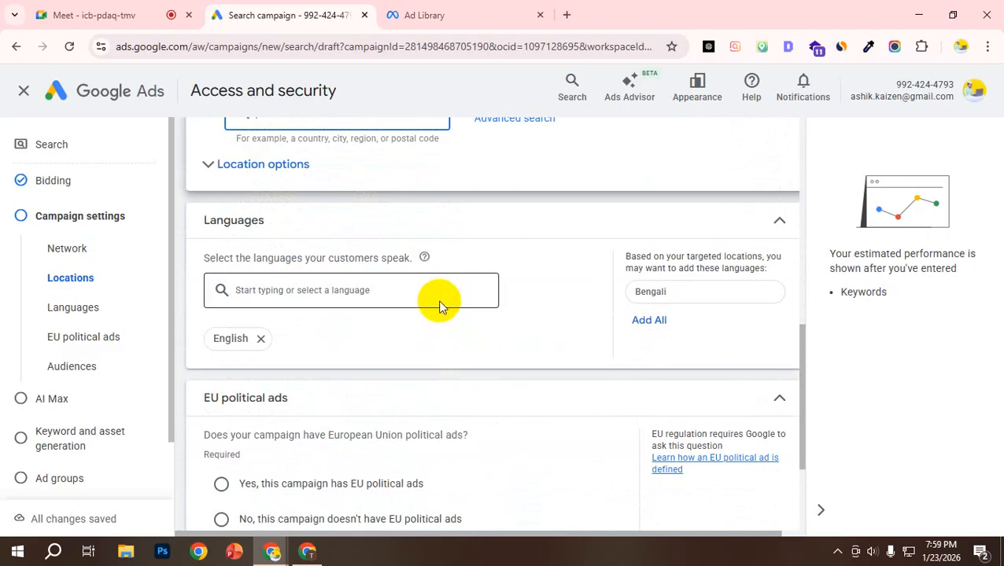
scroll(472, 268, down, 1)
scroll(533, 280, down, 2)
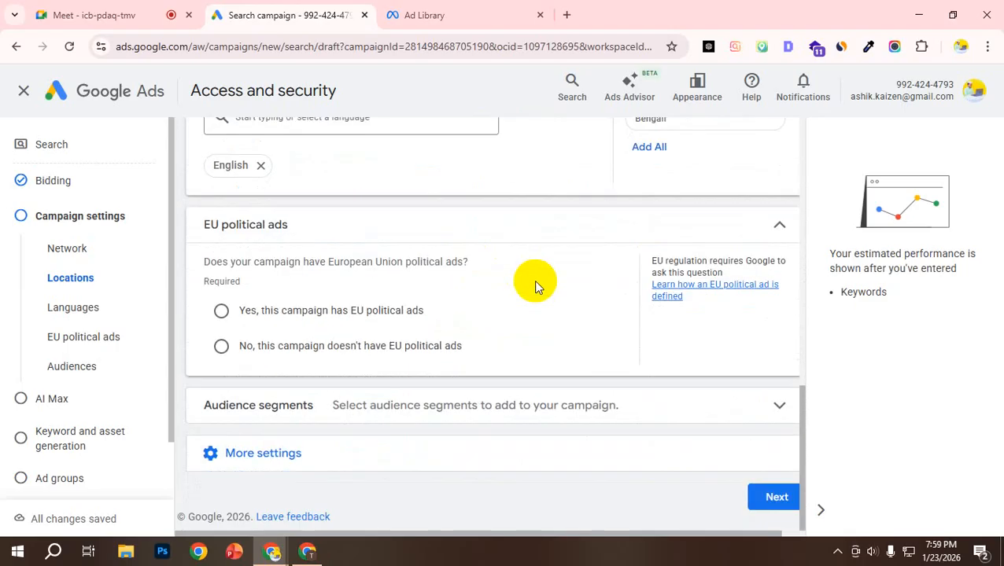
scroll(535, 286, up, 8)
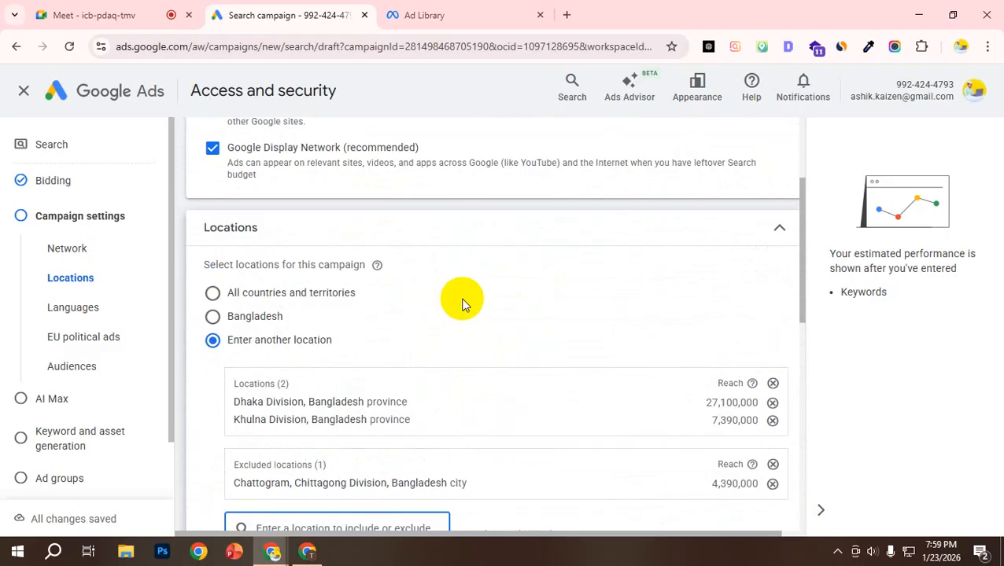
scroll(471, 313, down, 1)
scroll(471, 313, down, 3)
click(208, 288)
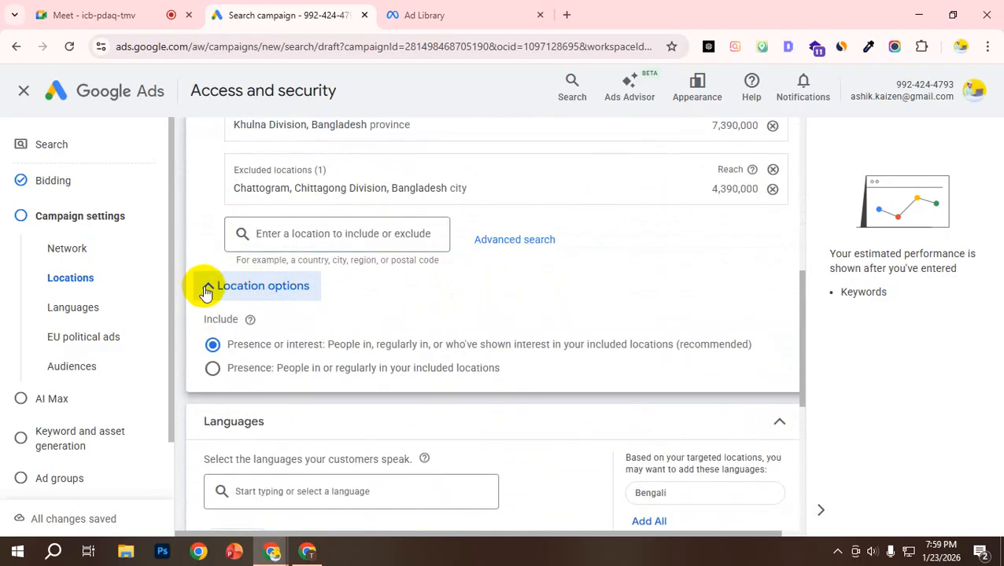
click(208, 291)
Step: Search the campaign languages for bangla, then add the suggested Bengali language alongside English
scroll(236, 298, down, 1)
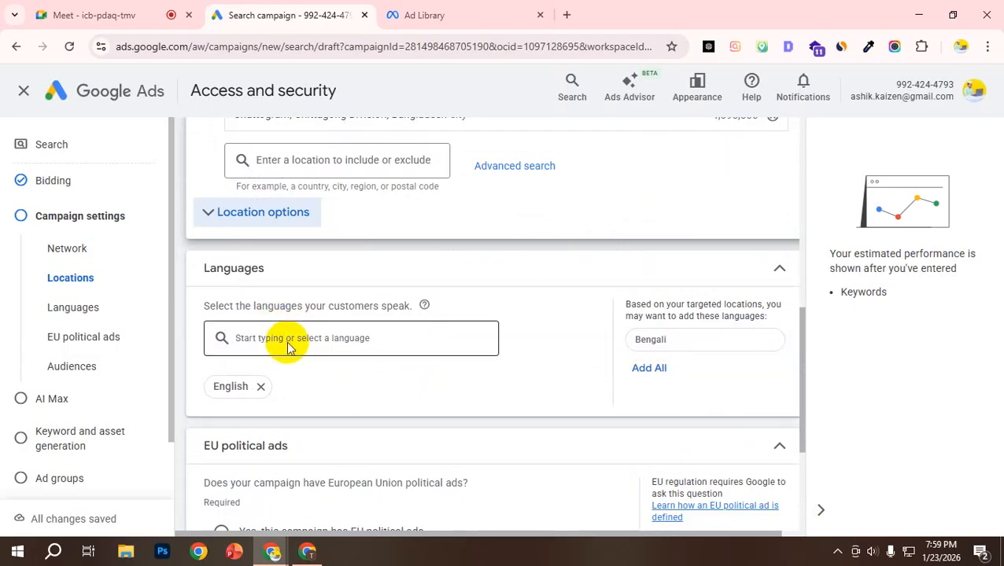
click(289, 347)
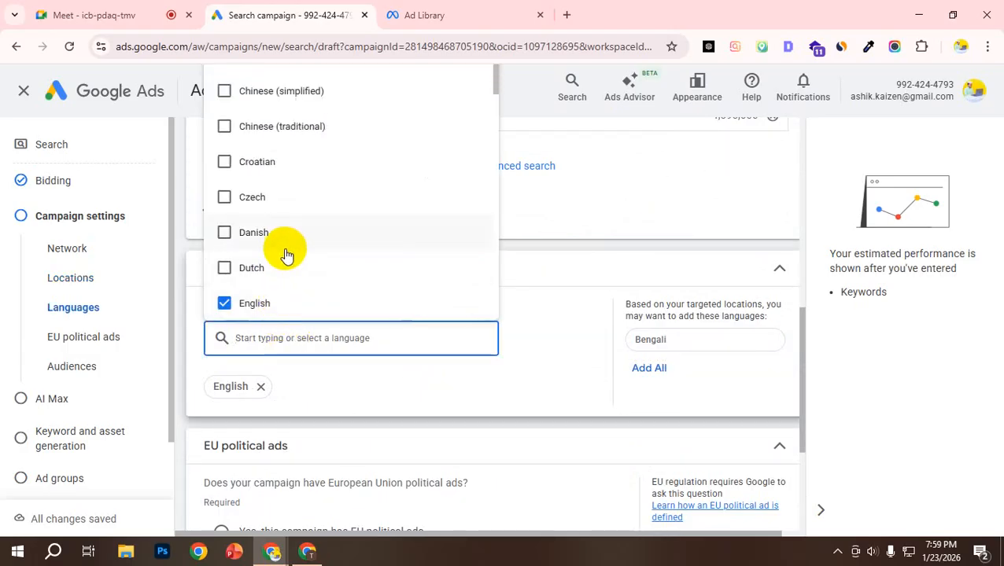
text(ba)
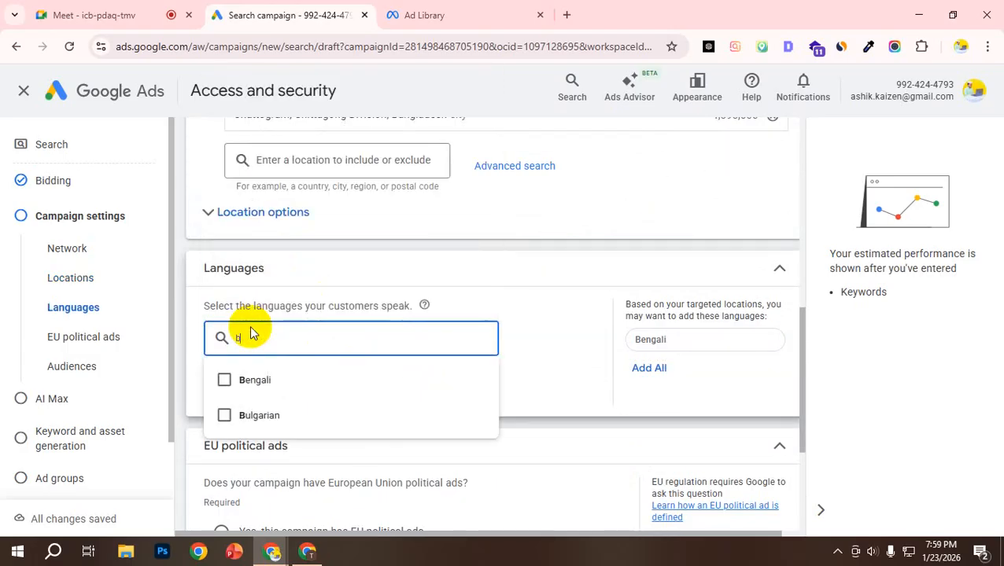
text(ngla)
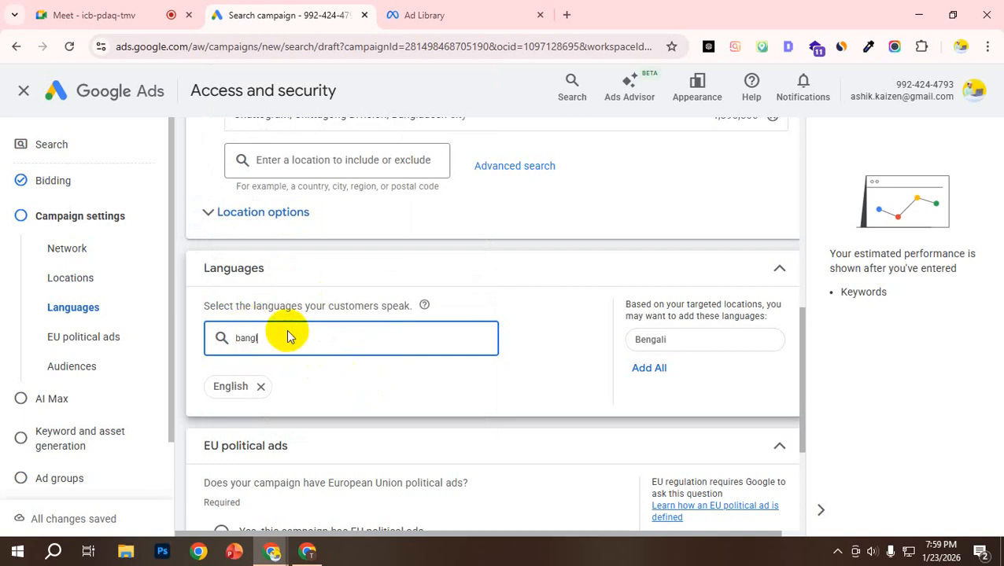
key(BackSpace)
key(BackSpace)
key(BackSpace)
key(BackSpace)
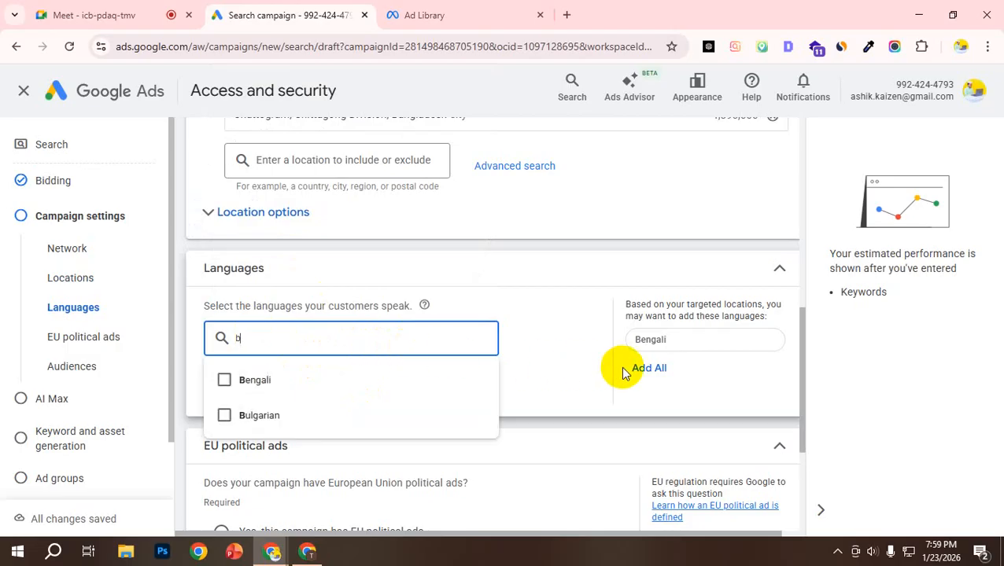
click(645, 369)
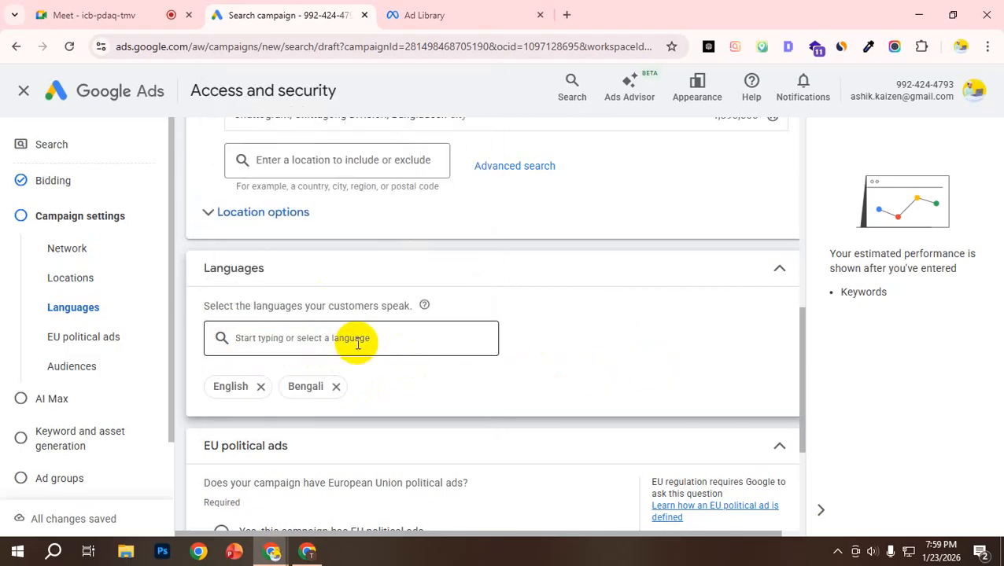
Step: Declare that this campaign doesn't have EU political ads
scroll(359, 346, down, 3)
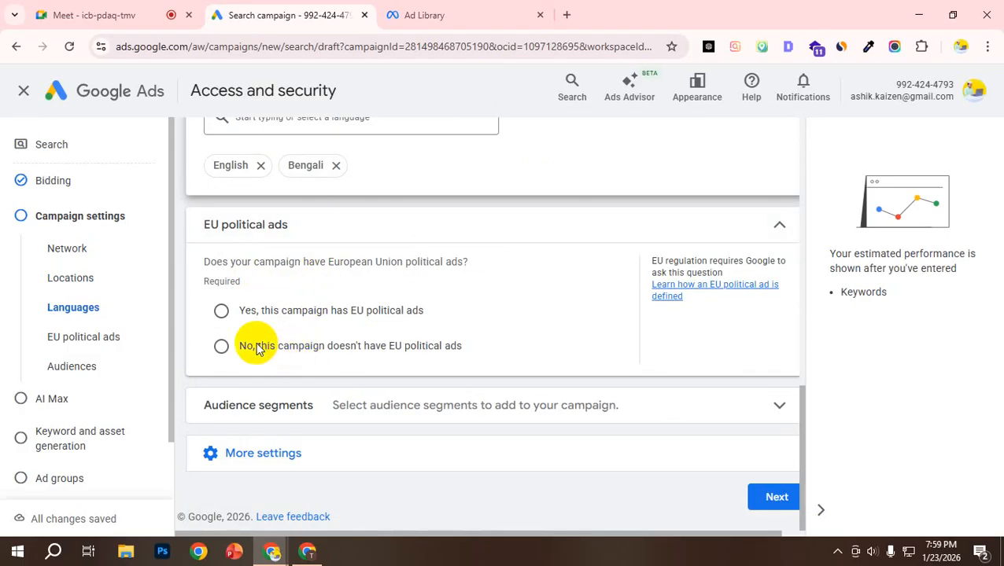
click(220, 347)
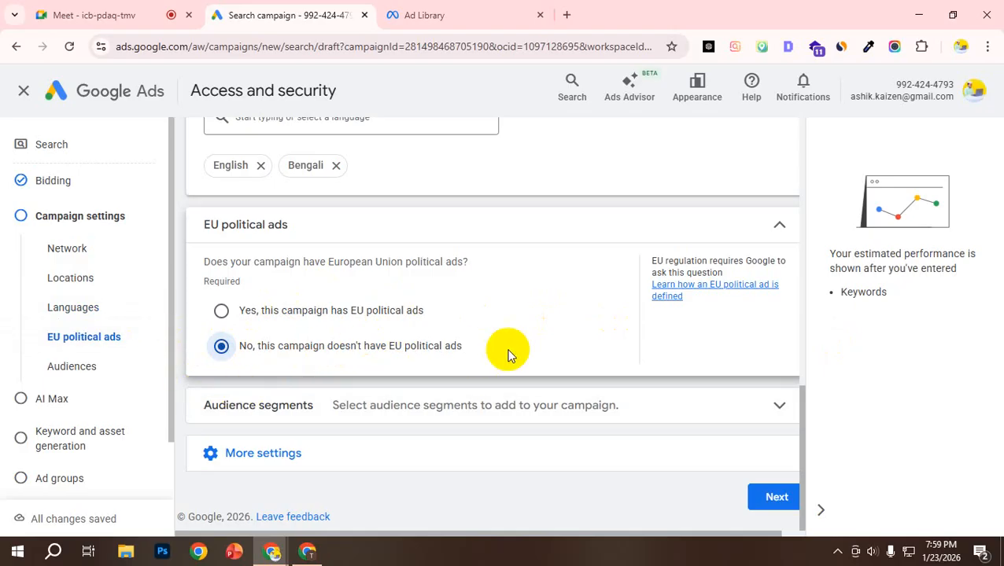
Step: Expand the audience segments settings and browse the available segment categories, from detailed demographics to combined segments
click(778, 409)
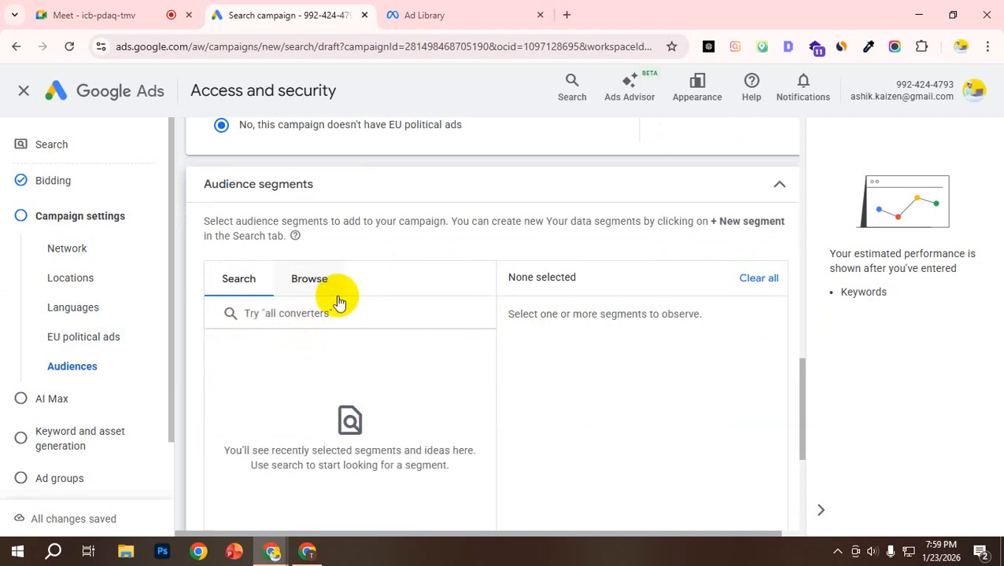
scroll(341, 333, down, 2)
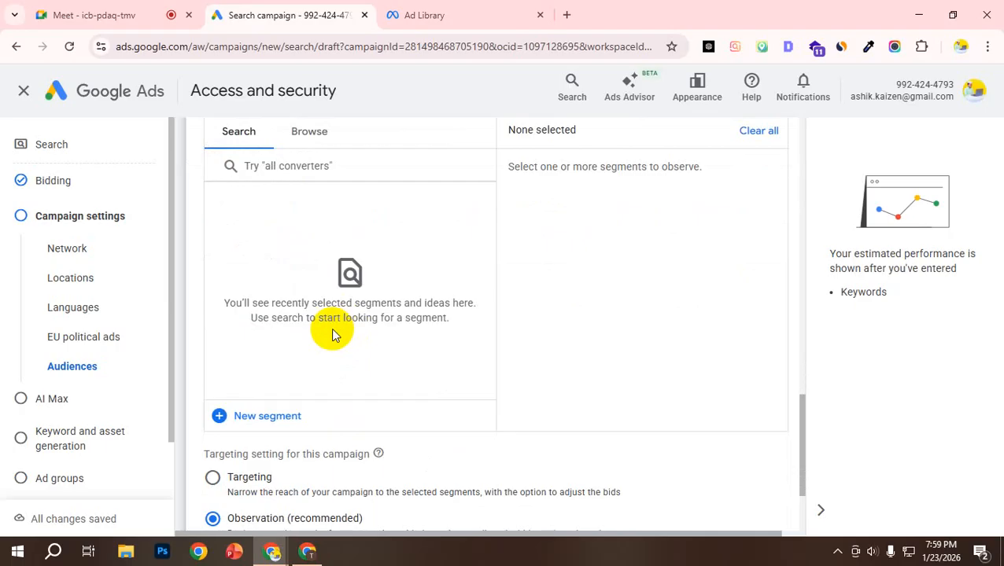
scroll(308, 214, up, 2)
click(307, 318)
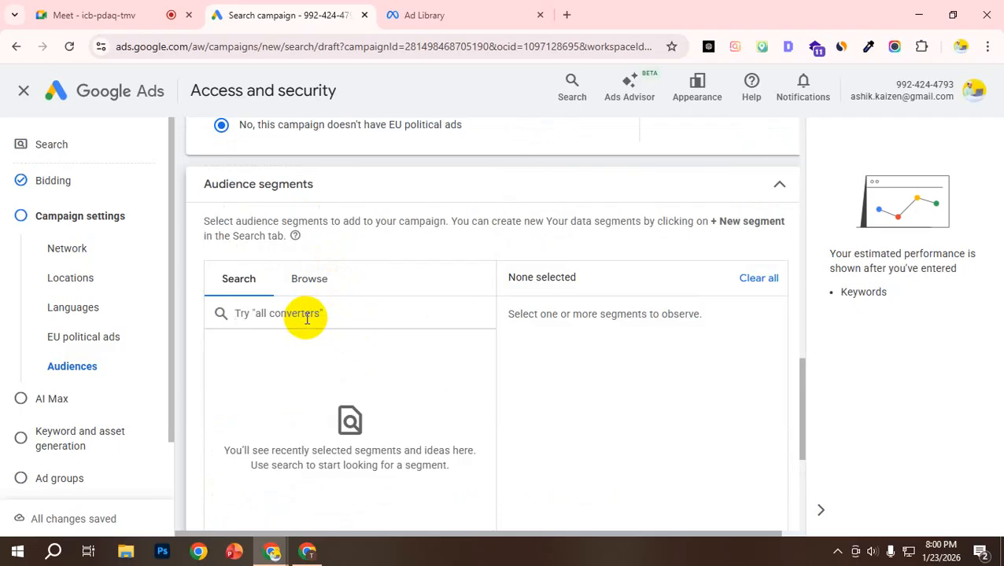
click(311, 280)
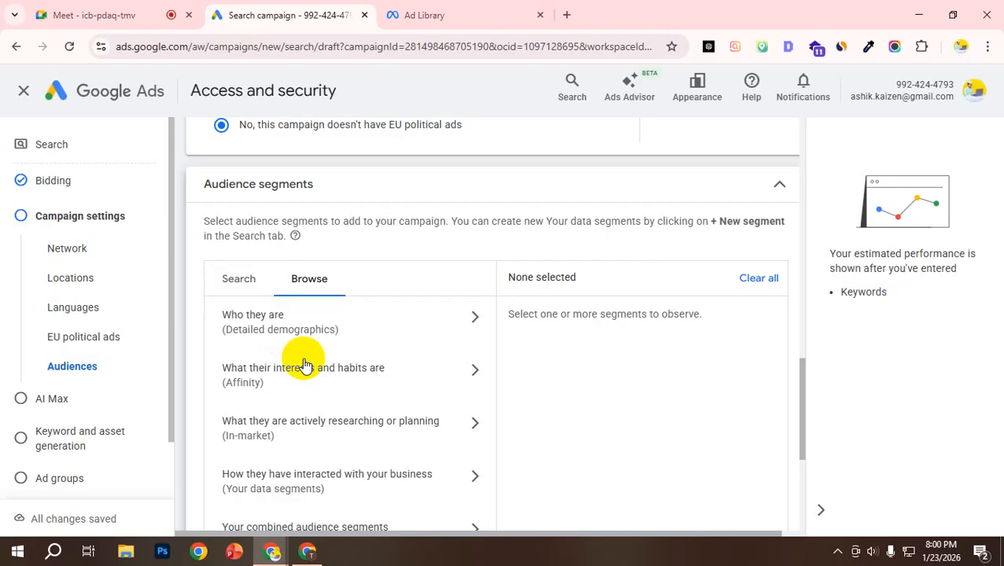
scroll(303, 366, down, 1)
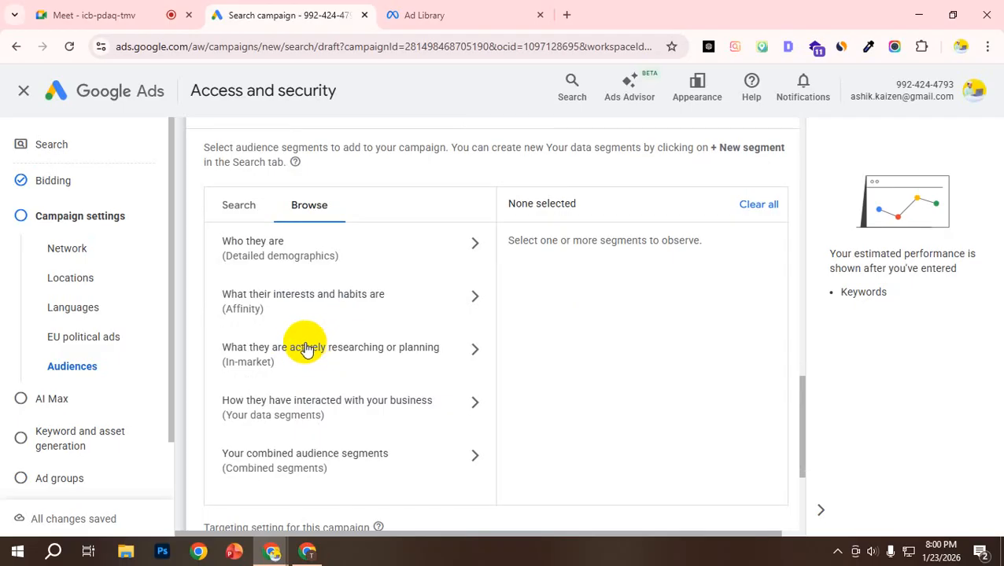
Step: Browse the detailed demographics under Who they are and examine the age groups offered for Parents in Parental Status
scroll(354, 393, down, 1)
scroll(393, 299, up, 1)
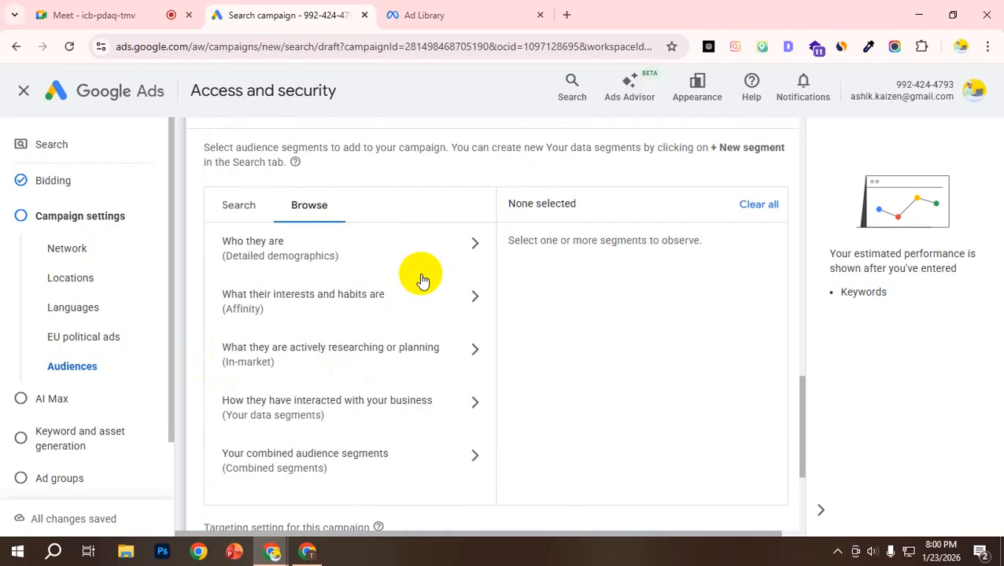
click(464, 249)
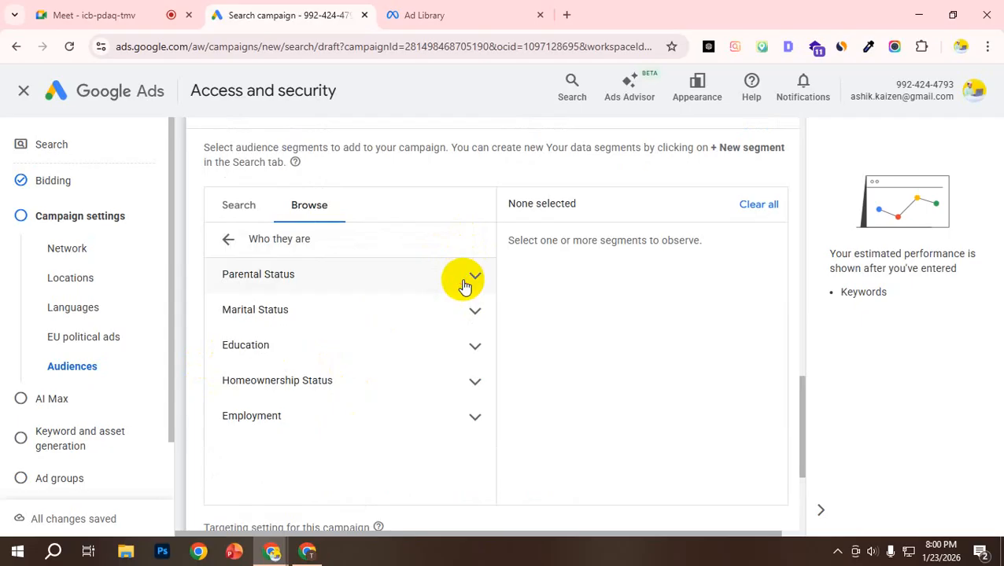
click(476, 277)
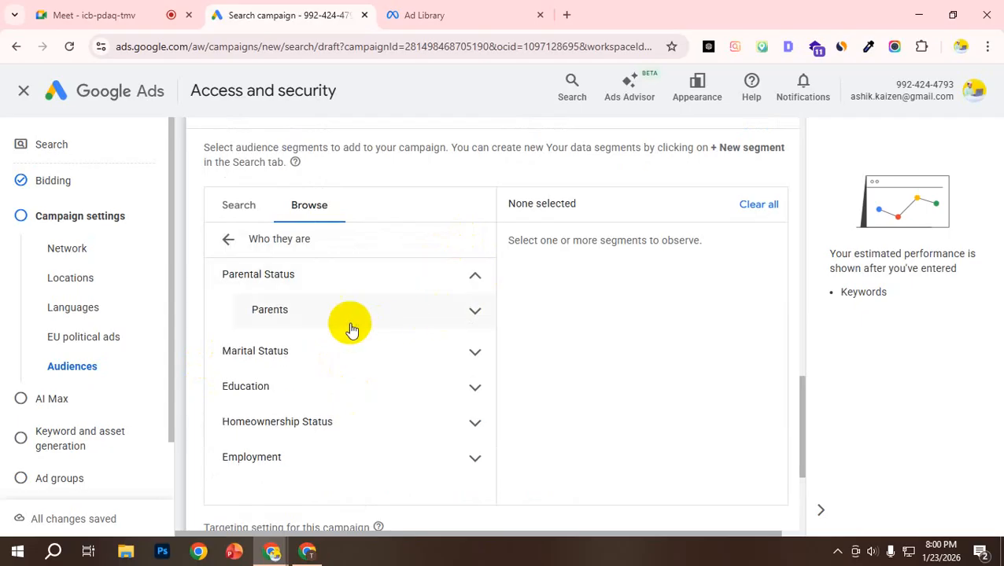
click(312, 318)
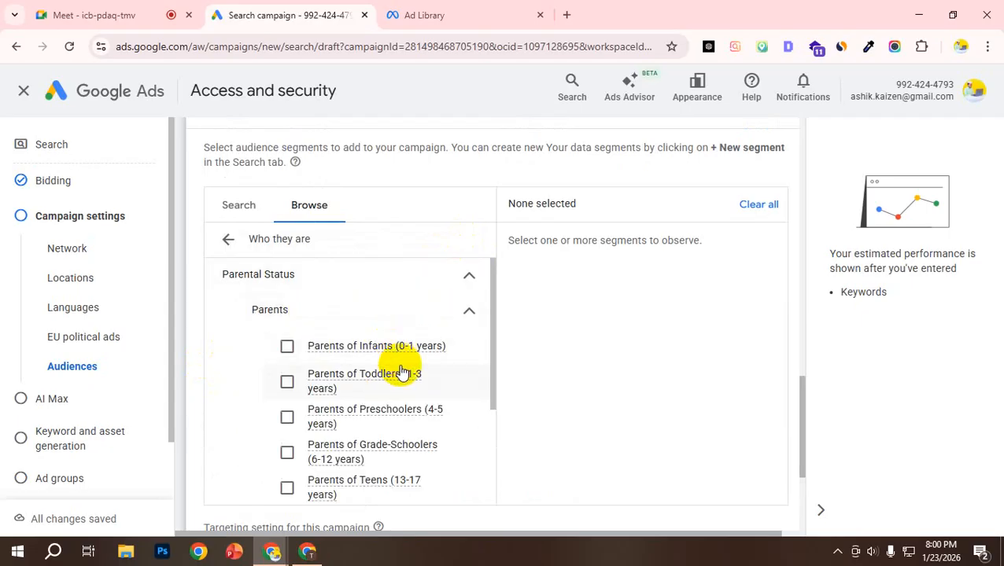
scroll(393, 375, down, 2)
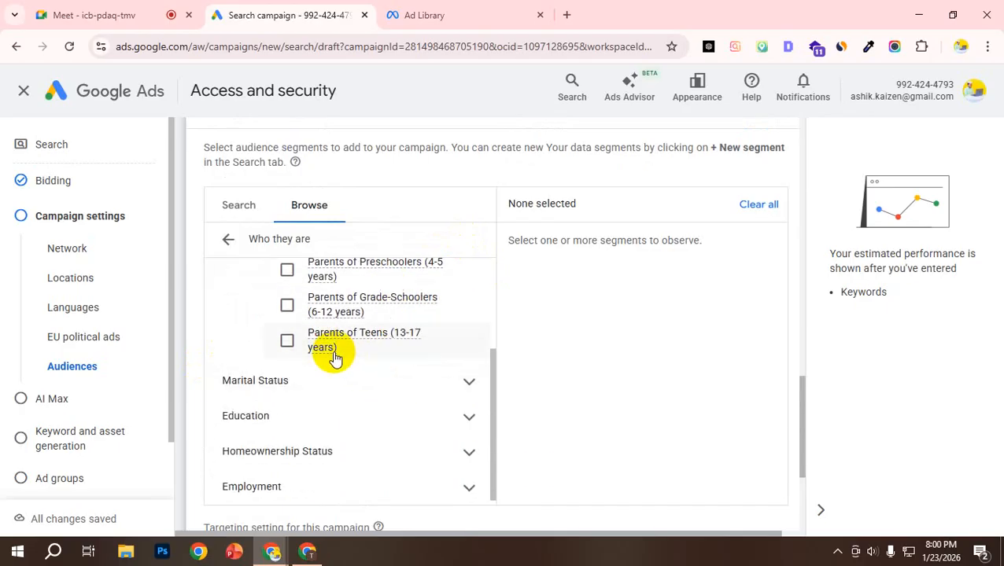
scroll(378, 378, down, 1)
Step: Examine the Education segments, including the choices under Highest Level of Educational Attainment
click(457, 409)
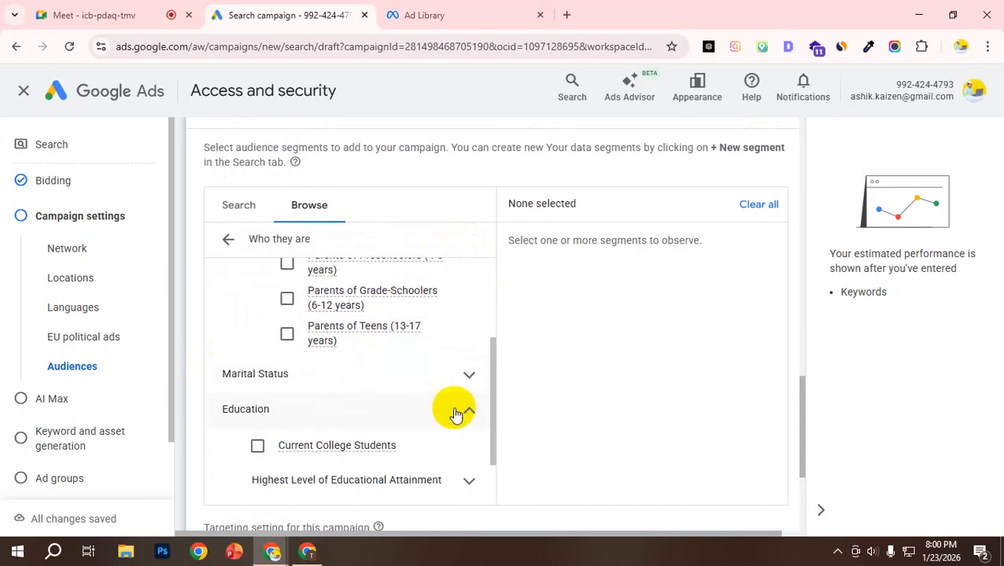
scroll(370, 387, down, 1)
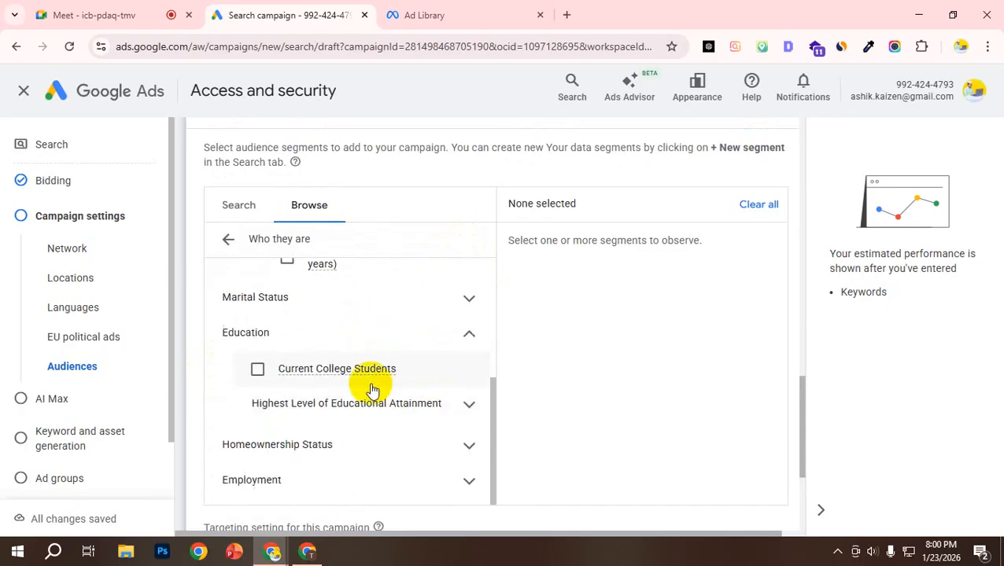
click(431, 406)
scroll(383, 409, down, 2)
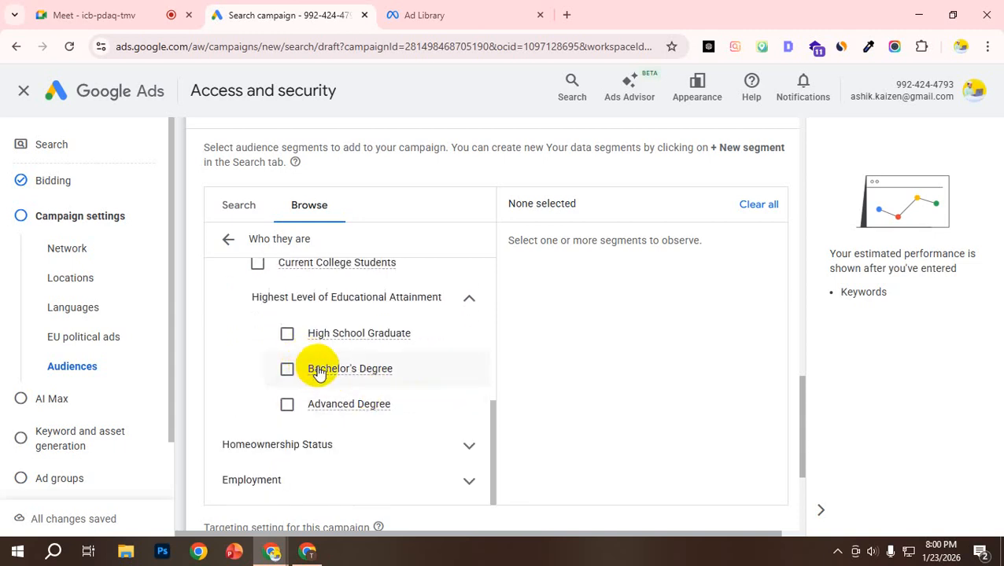
scroll(303, 362, up, 2)
scroll(295, 405, down, 2)
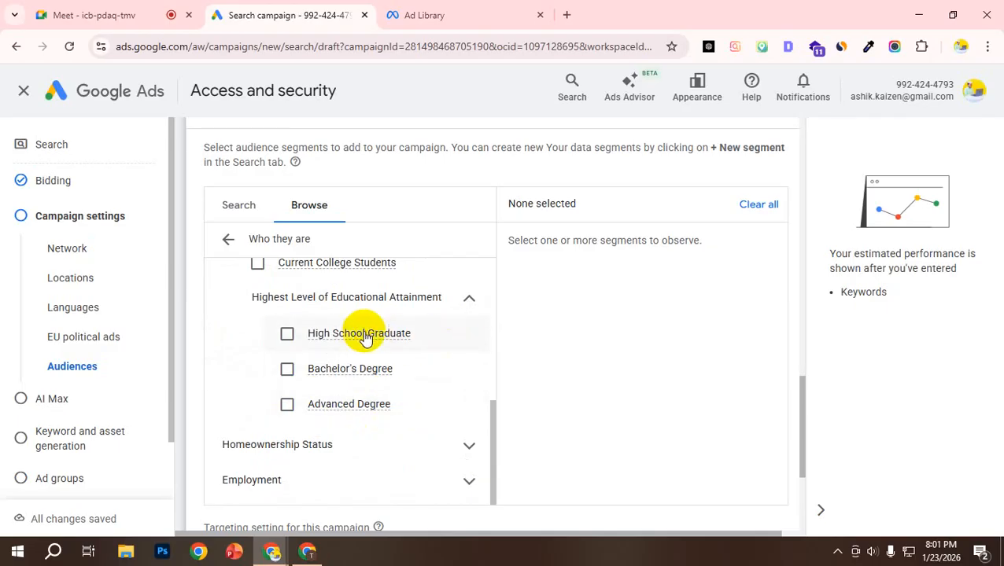
Step: Add the Bachelor's Degree and High School Graduate education segments, and remove both from the selection again
click(287, 376)
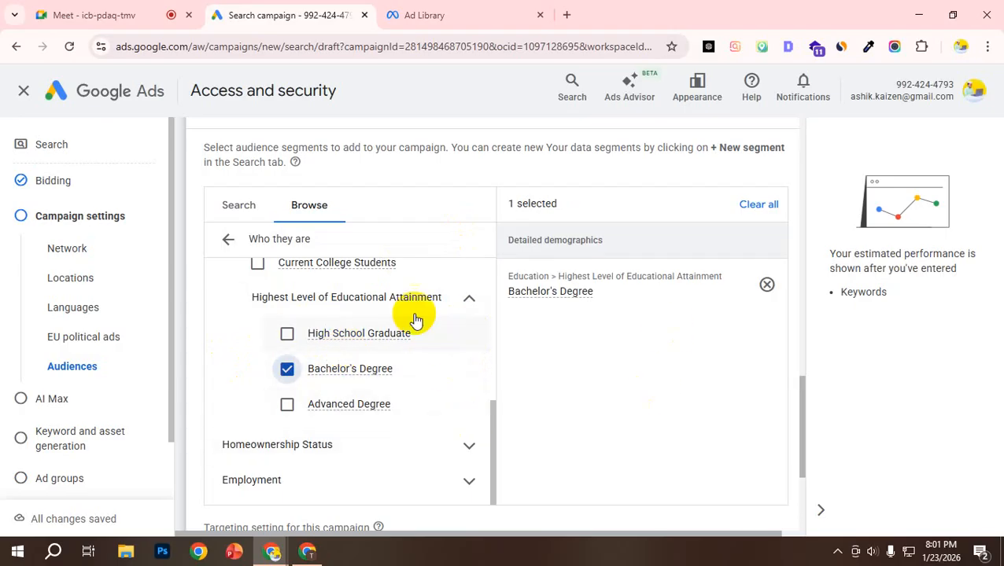
click(287, 339)
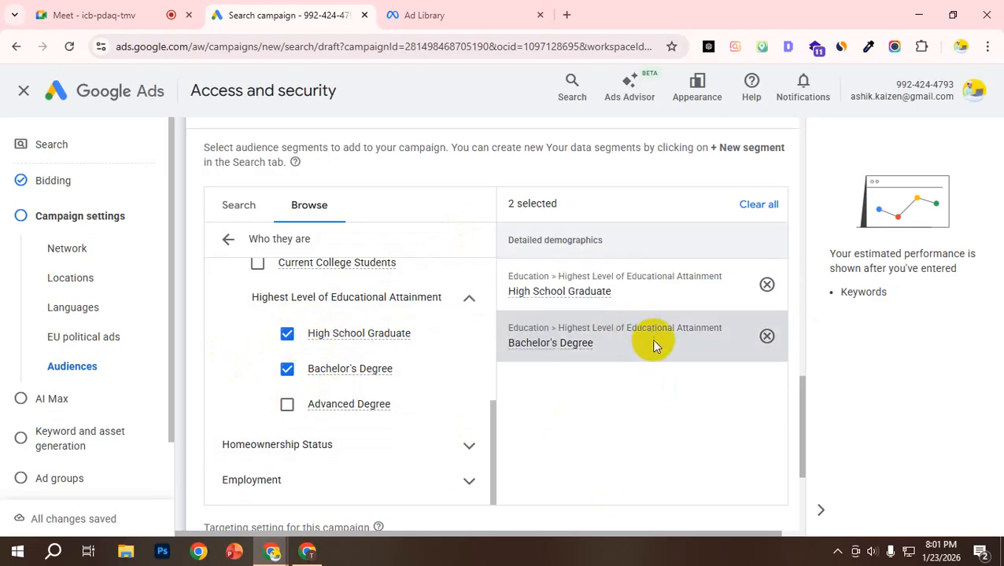
click(767, 285)
click(767, 285)
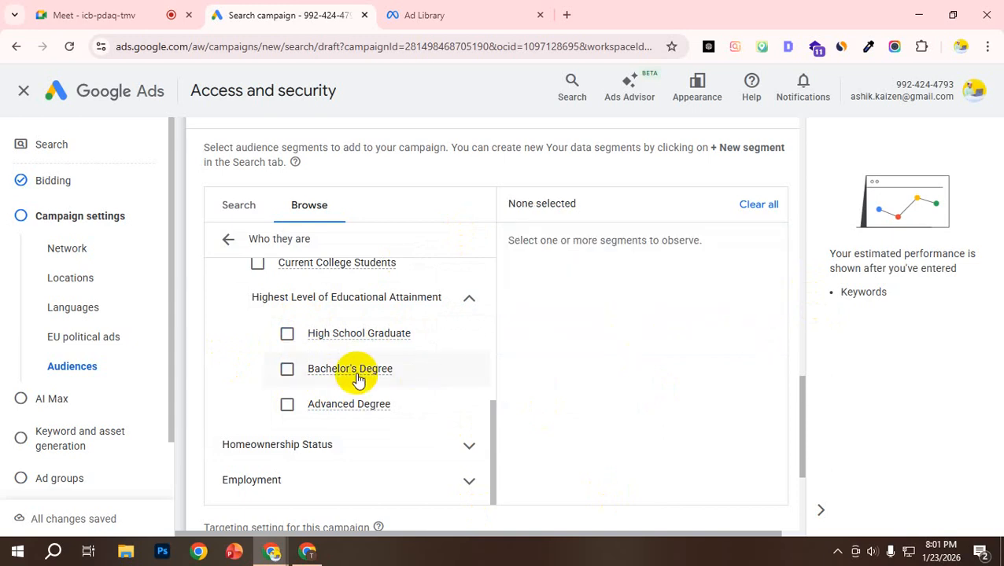
Step: Collapse the Parents and Education groups and return to browsing the main audience segment categories
scroll(346, 354, down, 1)
scroll(335, 315, down, 1)
scroll(332, 303, up, 6)
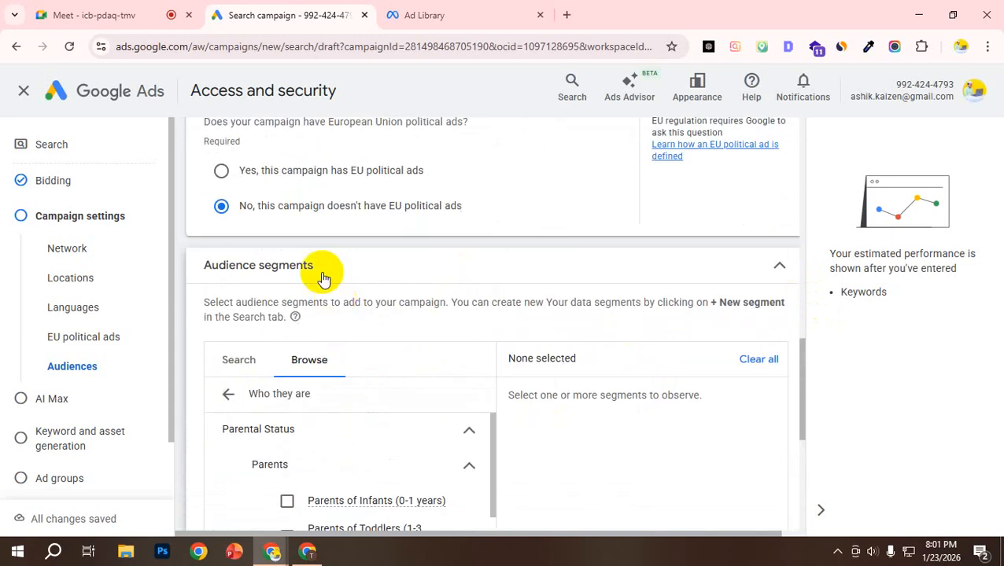
scroll(307, 339, down, 2)
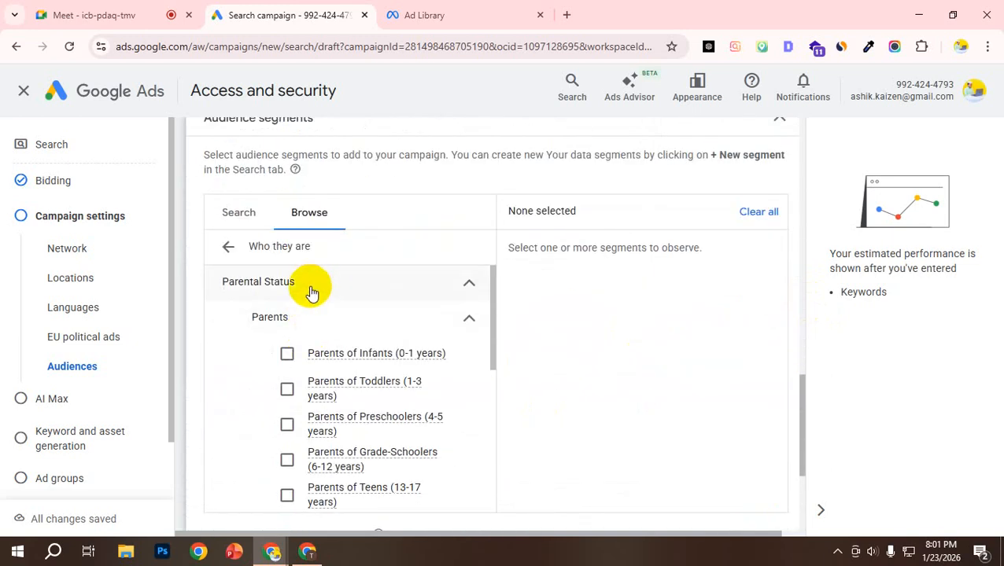
click(466, 318)
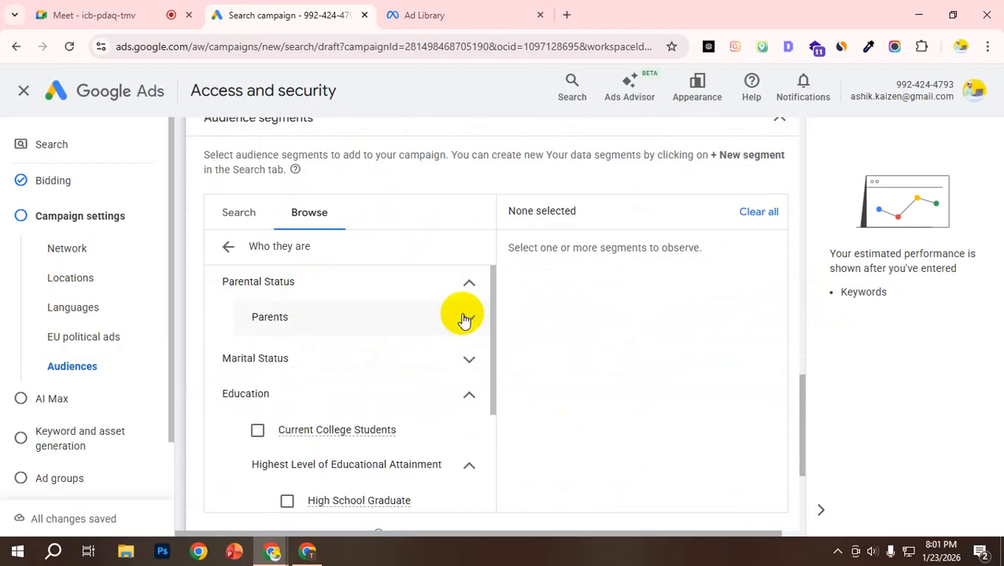
click(467, 395)
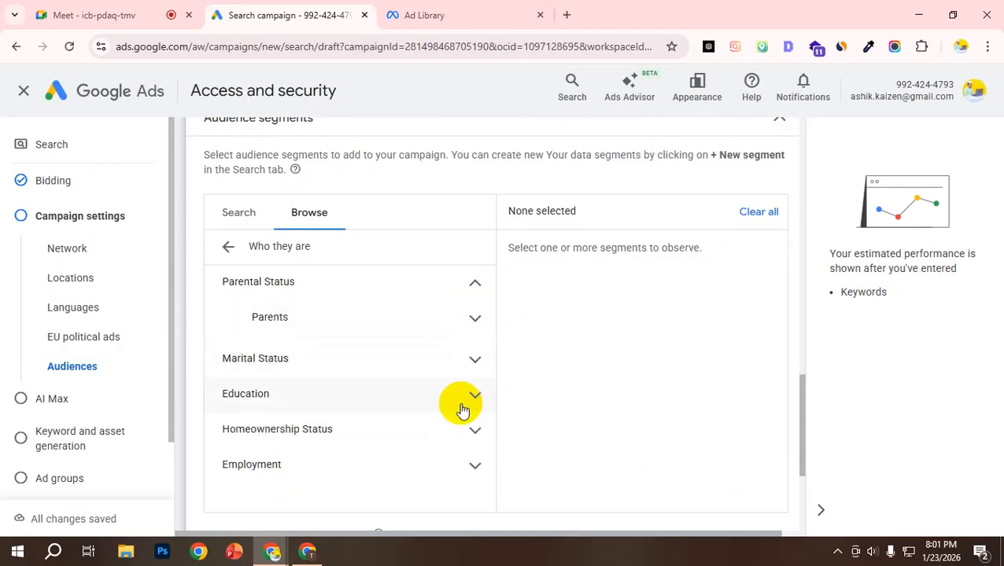
click(228, 247)
click(230, 229)
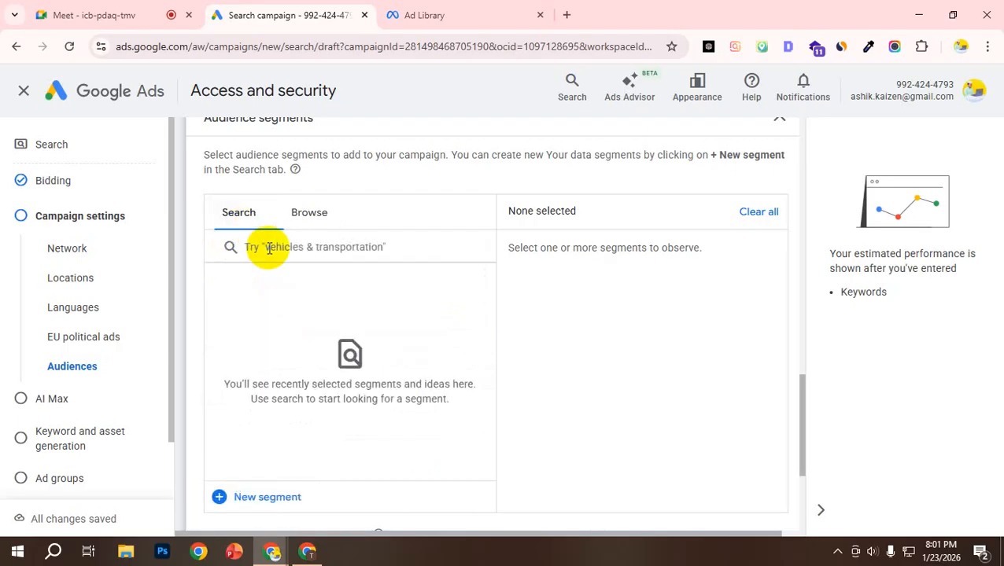
click(303, 225)
Step: Review the audience targeting setting with Observation selected and continue to the AI Max settings
scroll(300, 320, down, 3)
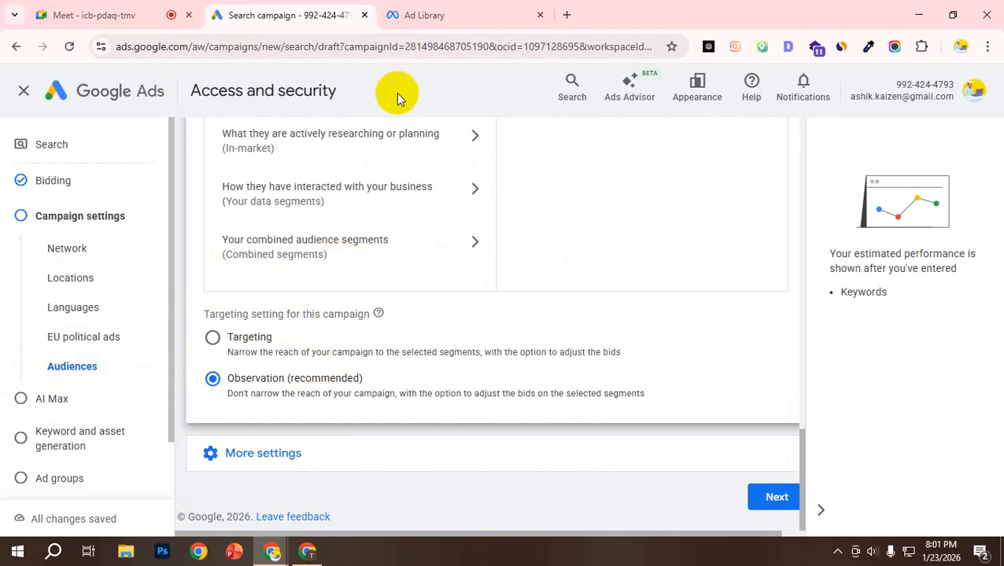
scroll(385, 258, up, 2)
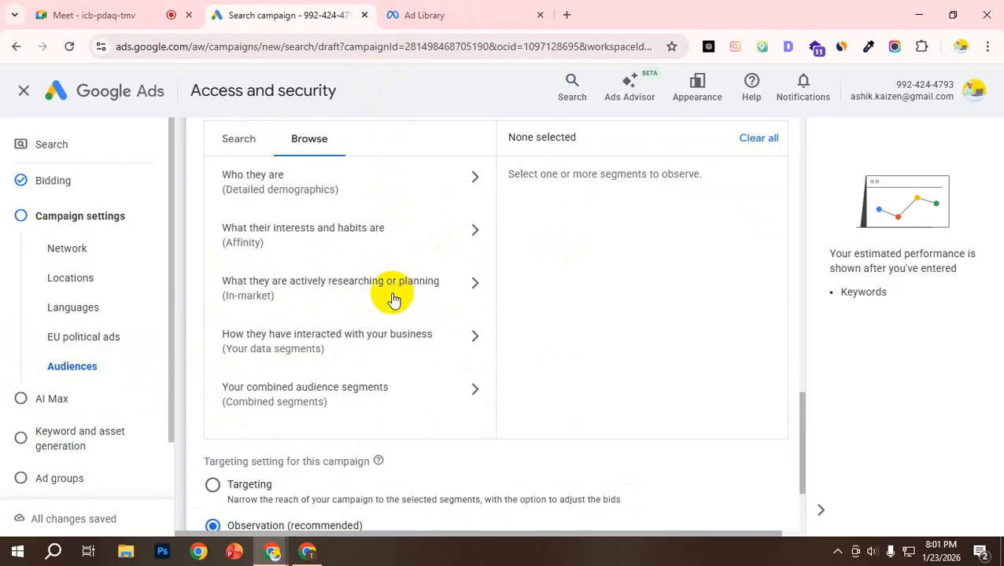
scroll(383, 291, up, 1)
scroll(386, 283, down, 2)
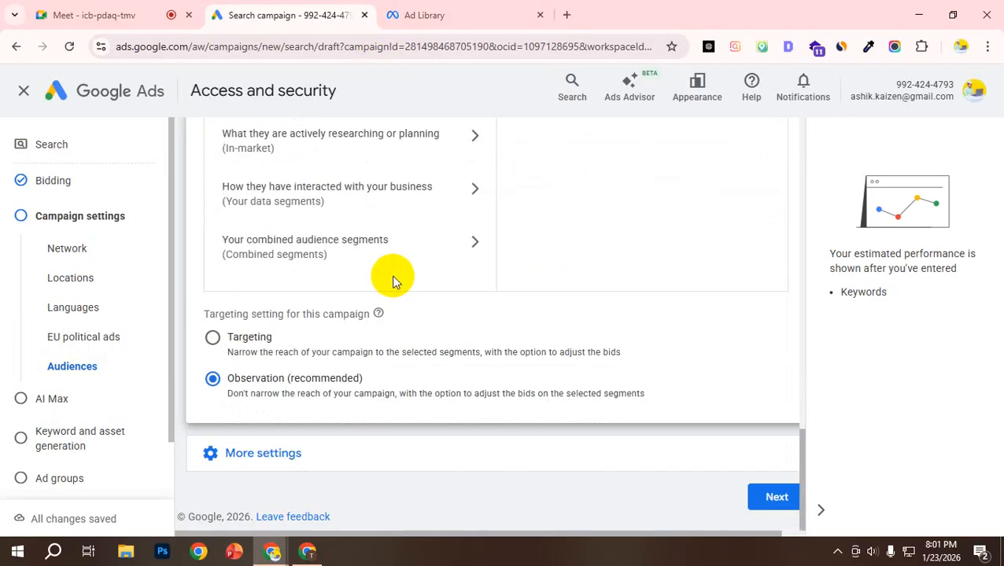
click(774, 496)
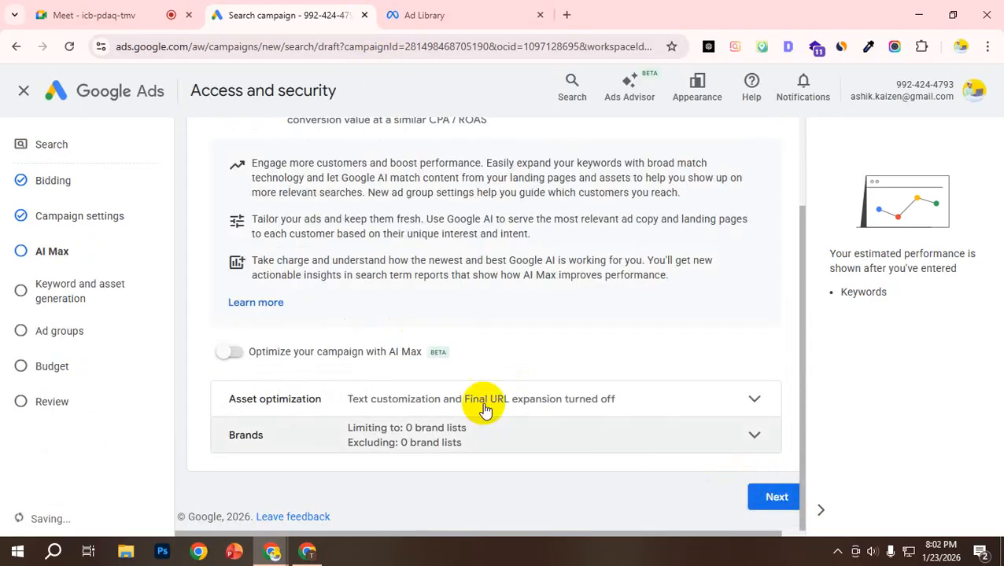
Step: Read through the AI Max overview for Search campaigns and turn on campaign optimization with AI Max
scroll(367, 280, up, 1)
scroll(367, 280, up, 1)
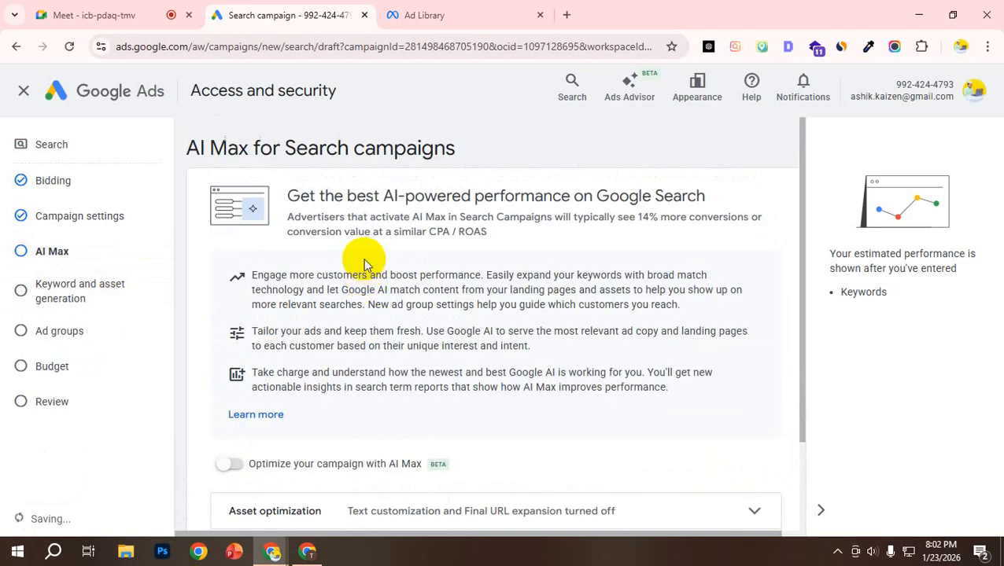
scroll(272, 258, down, 3)
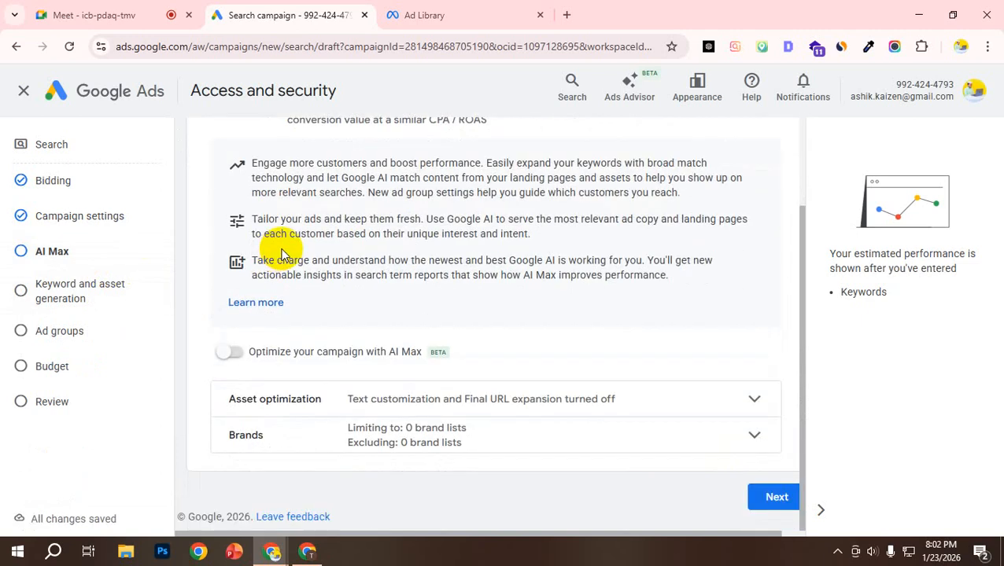
scroll(359, 332, up, 3)
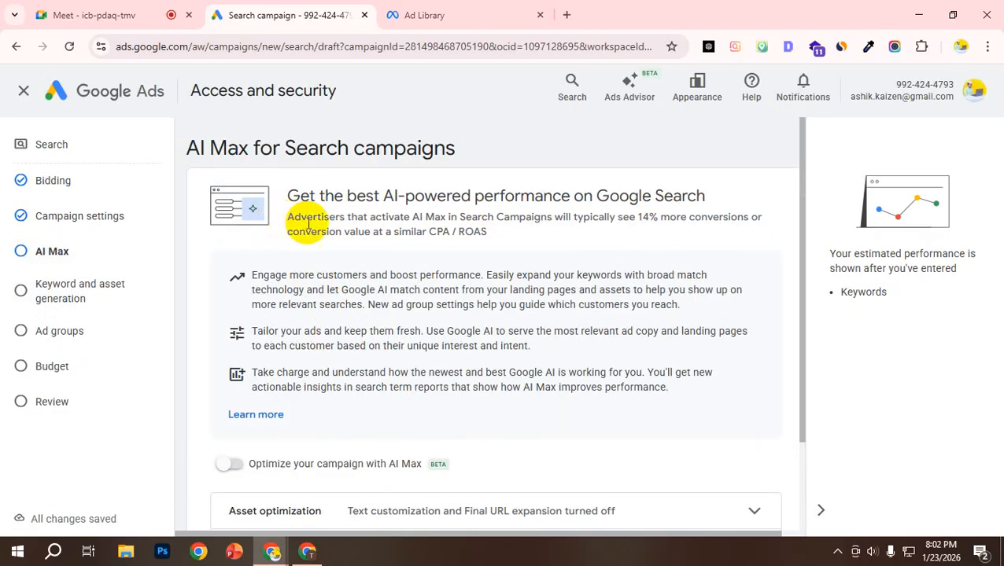
scroll(375, 385, down, 2)
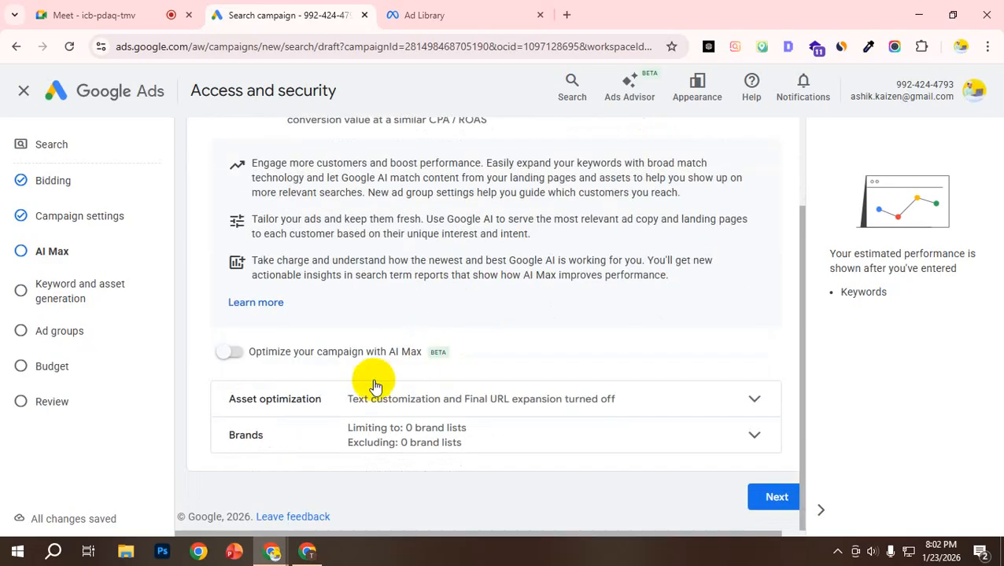
click(228, 351)
Step: Review the asset optimization options, keeping Text customization and Final URL expansion enabled, and continue to keyword and asset generation
scroll(454, 358, down, 3)
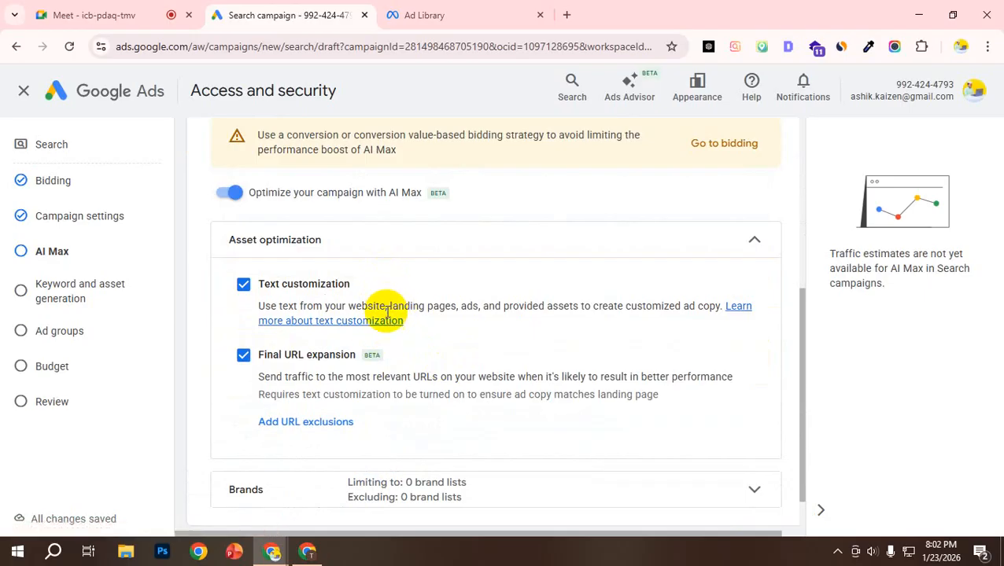
scroll(387, 313, down, 2)
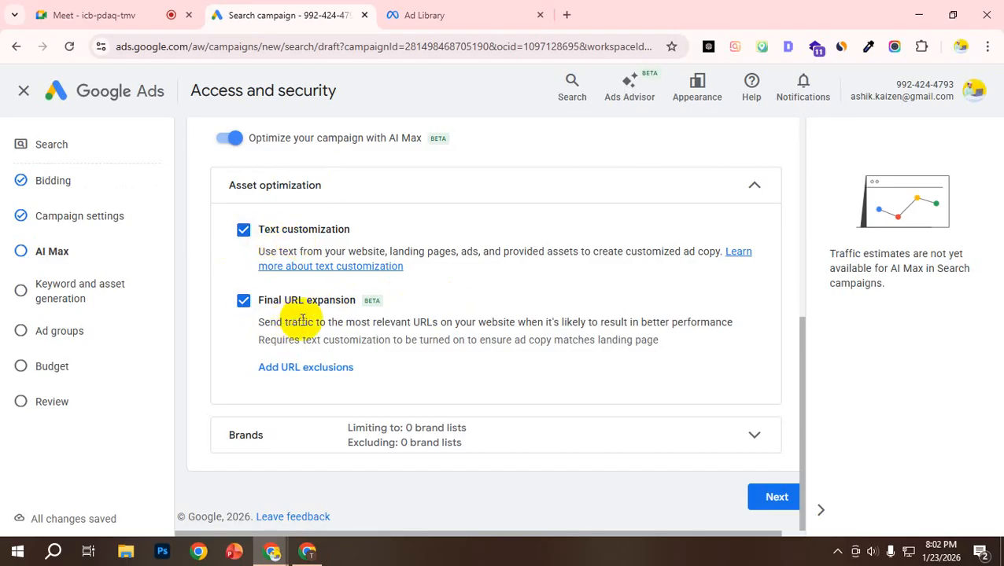
scroll(367, 198, up, 3)
scroll(366, 198, down, 3)
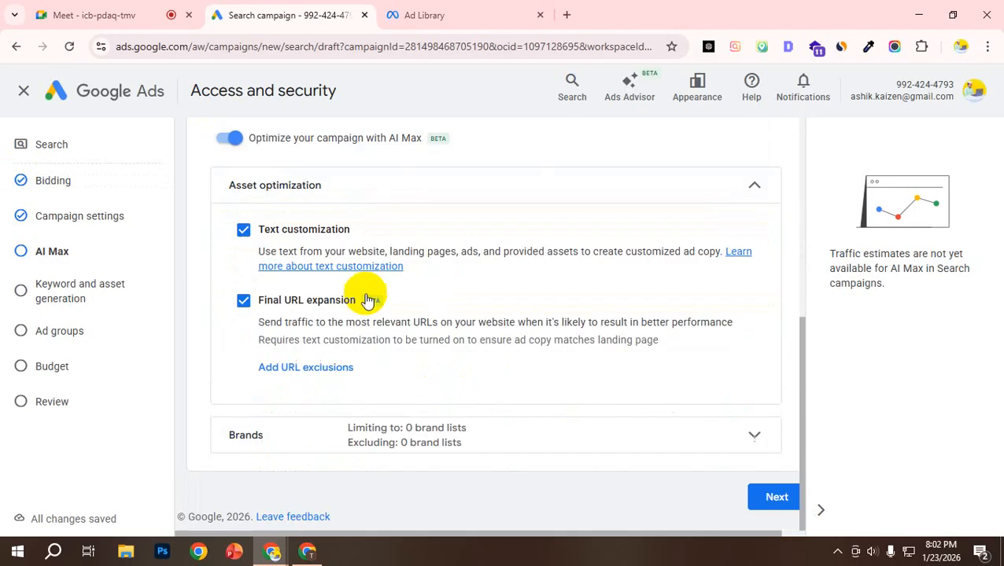
click(775, 496)
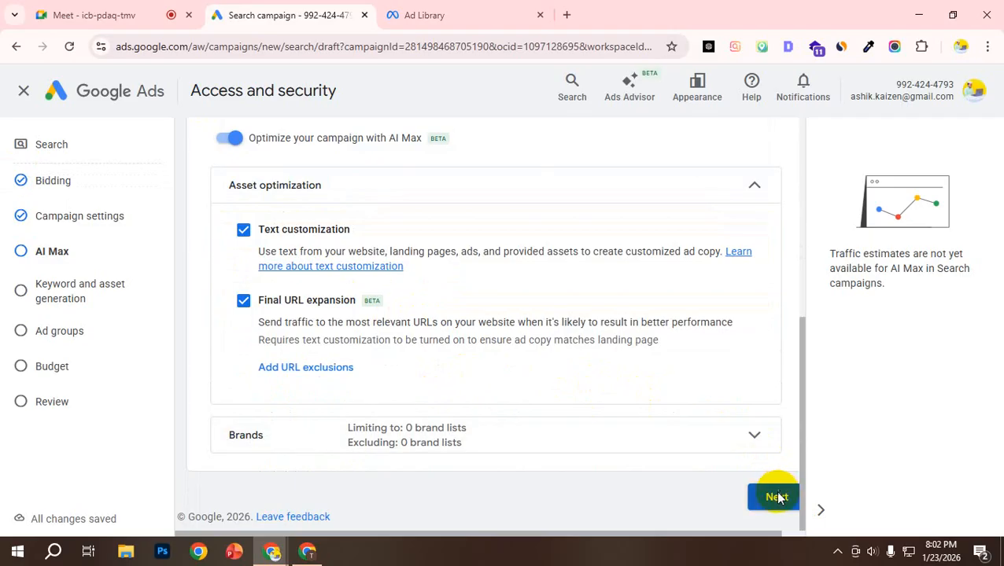
Step: Review the final URL and suggested ad group, and highlight the full description of the product or service to advertise
scroll(455, 381, down, 3)
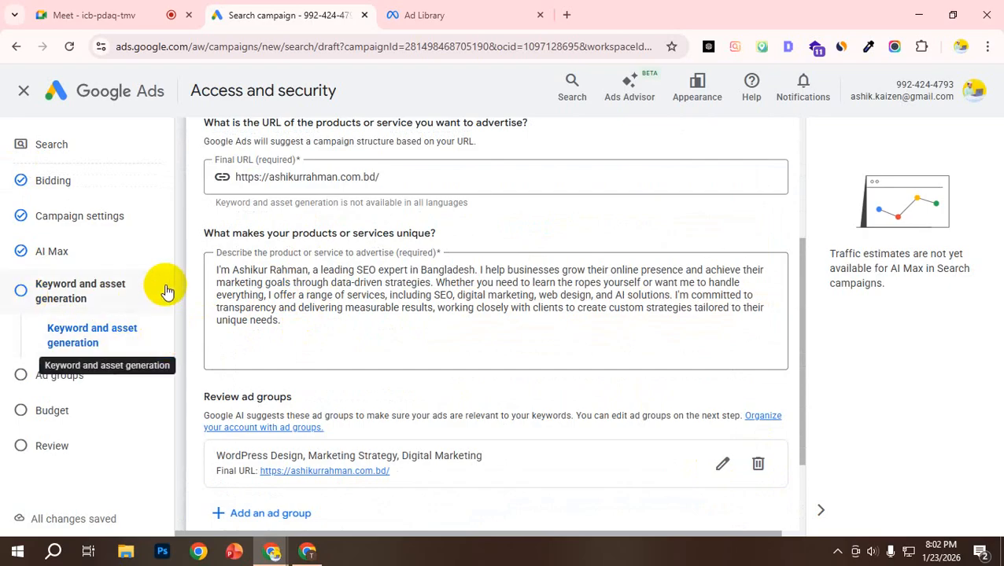
scroll(236, 212, up, 3)
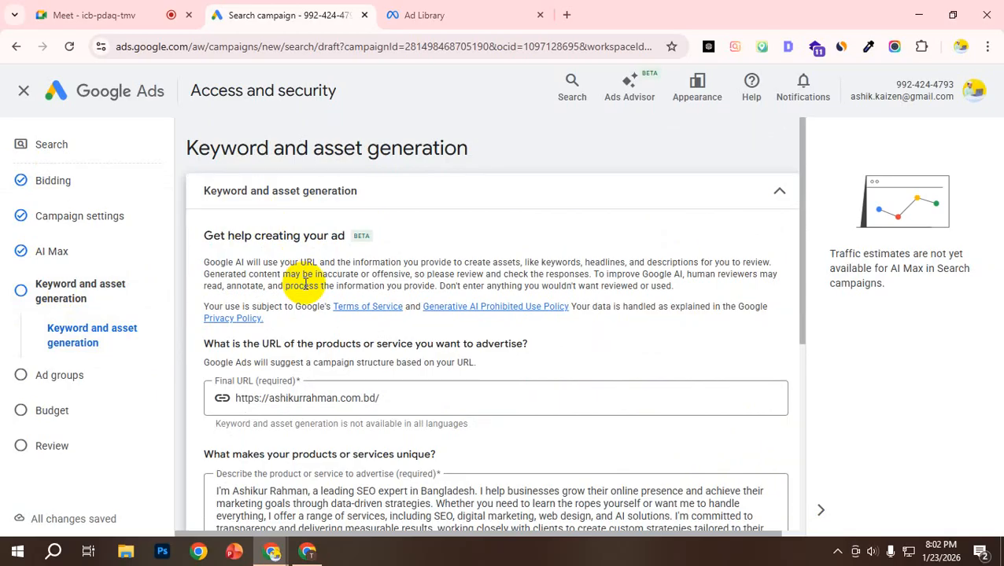
scroll(212, 410, down, 2)
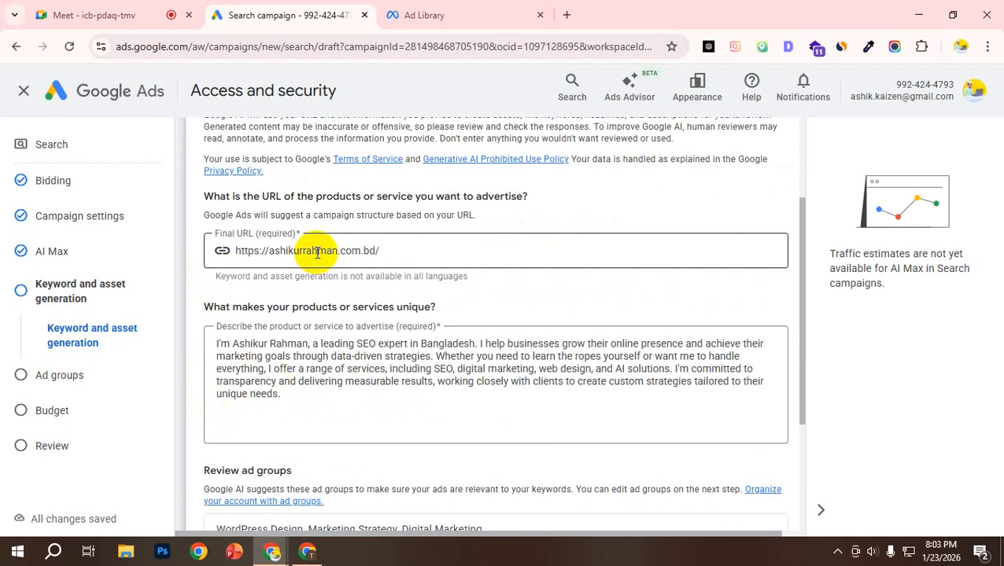
click(299, 412)
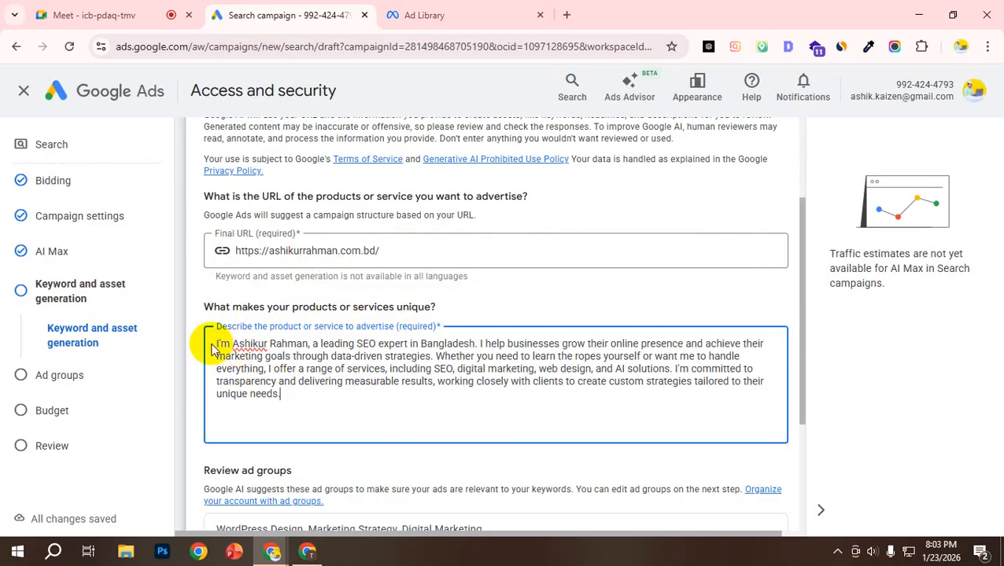
drag(219, 346, 333, 400)
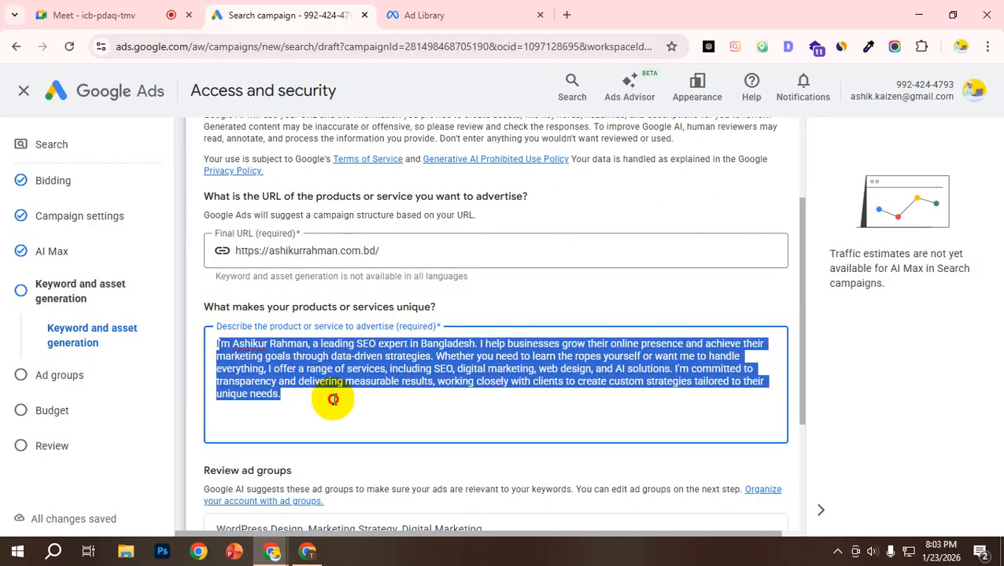
triple_click(272, 346)
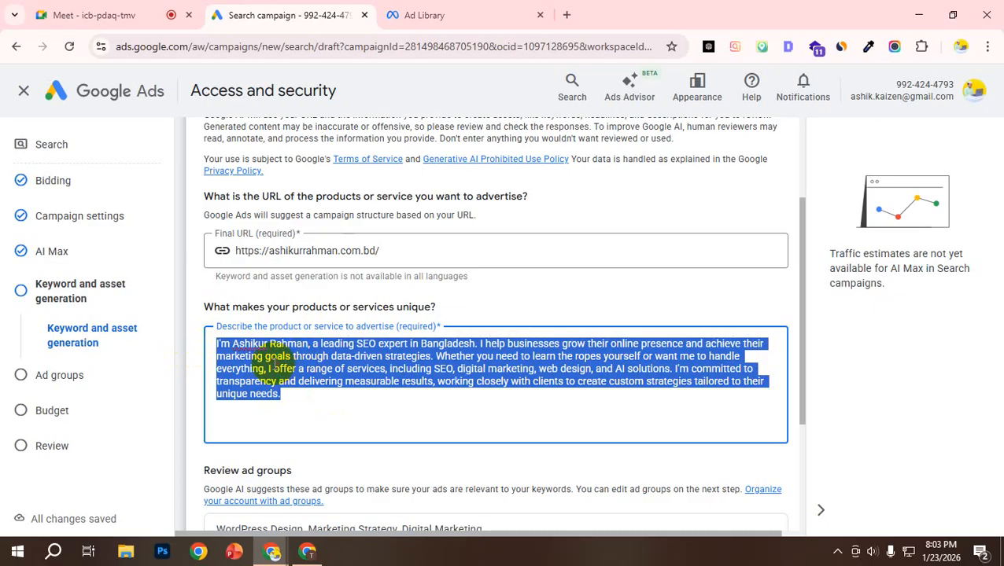
Step: Review the description of the product or service to advertise together with the ad group suggestions that follow it
click(271, 368)
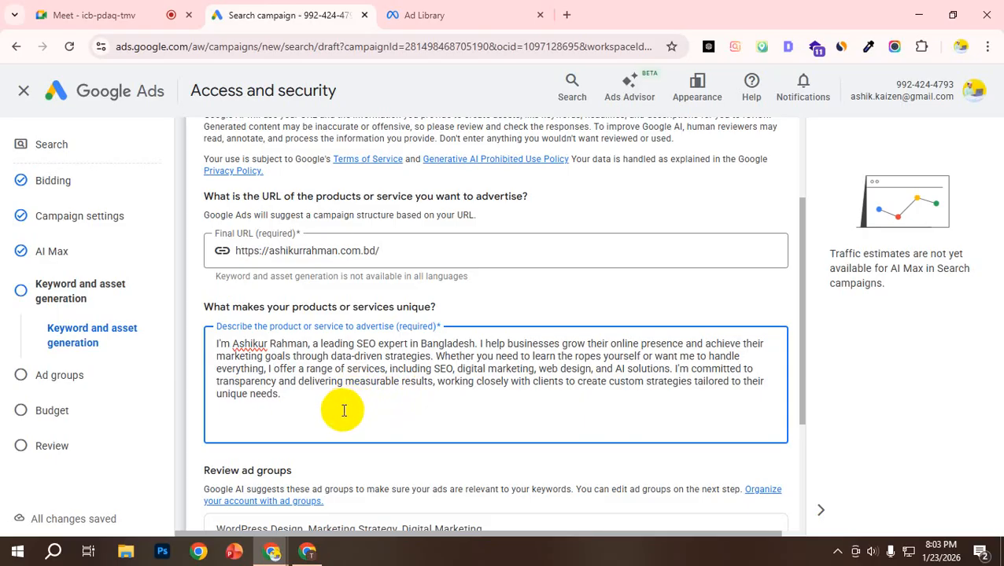
scroll(343, 410, down, 1)
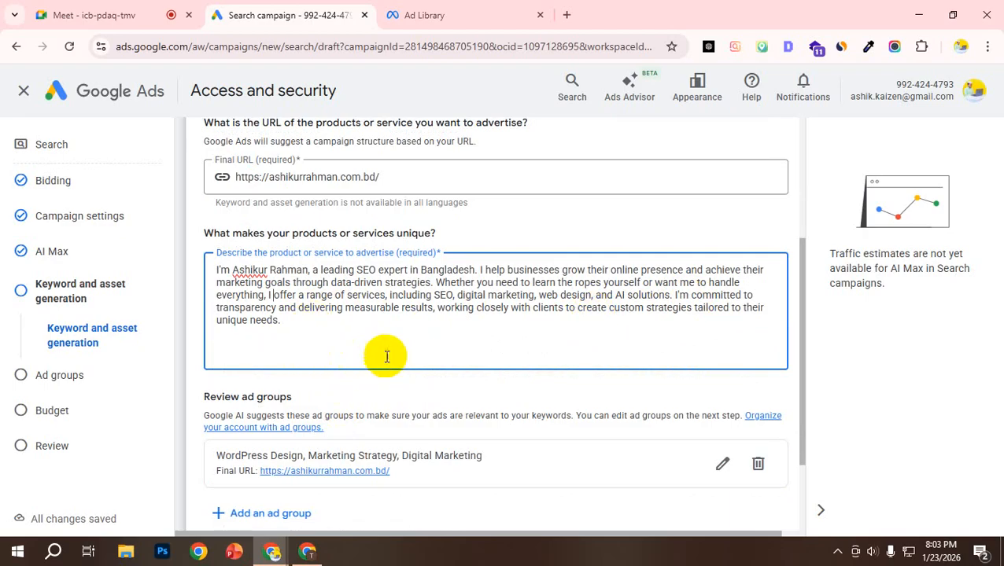
scroll(286, 325, down, 1)
scroll(280, 325, up, 1)
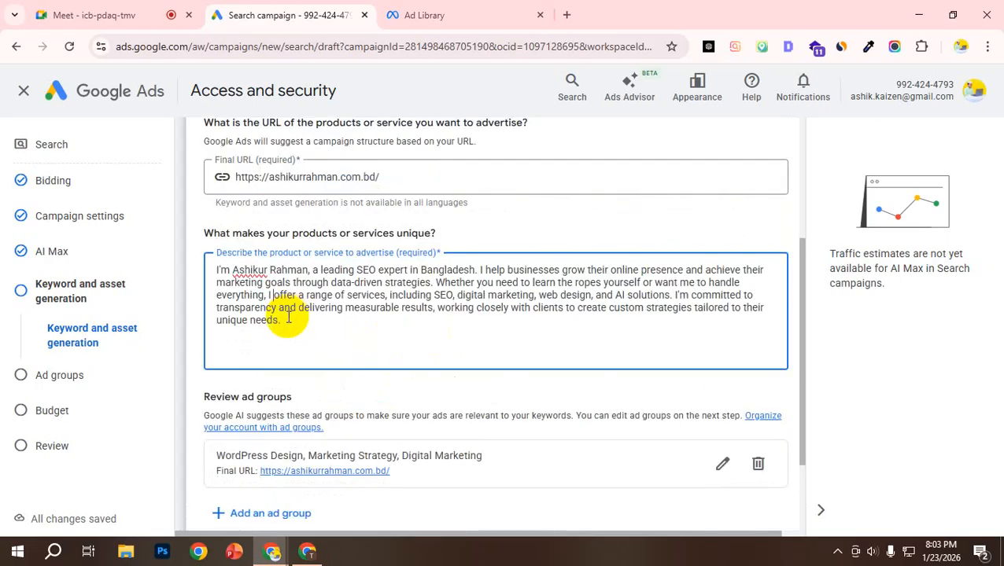
scroll(370, 315, down, 1)
scroll(380, 322, up, 1)
scroll(314, 314, down, 1)
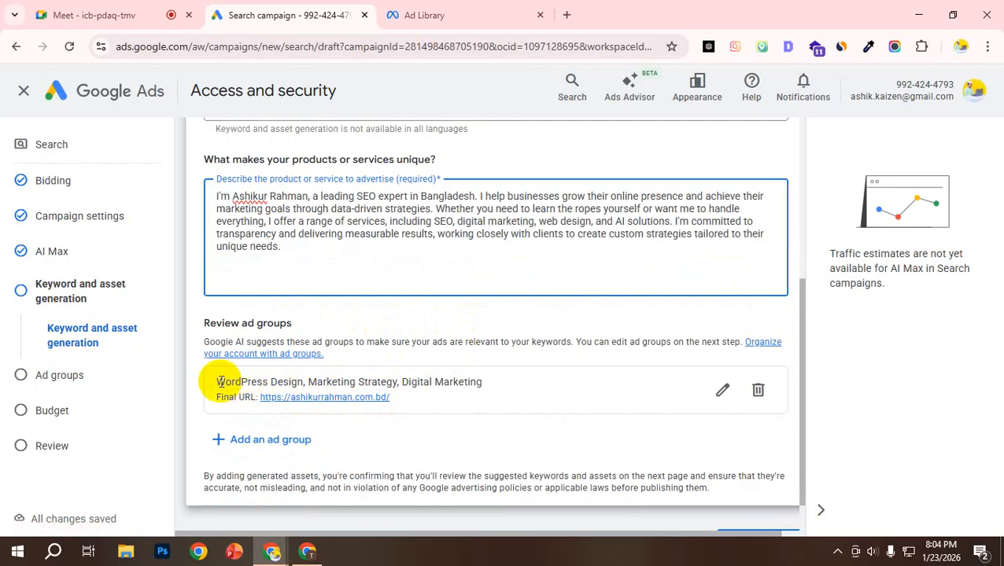
Step: Highlight the suggested ad group's themes and inspect its editable name and final URL, cancelling the edit
drag(217, 382, 394, 379)
drag(401, 381, 481, 380)
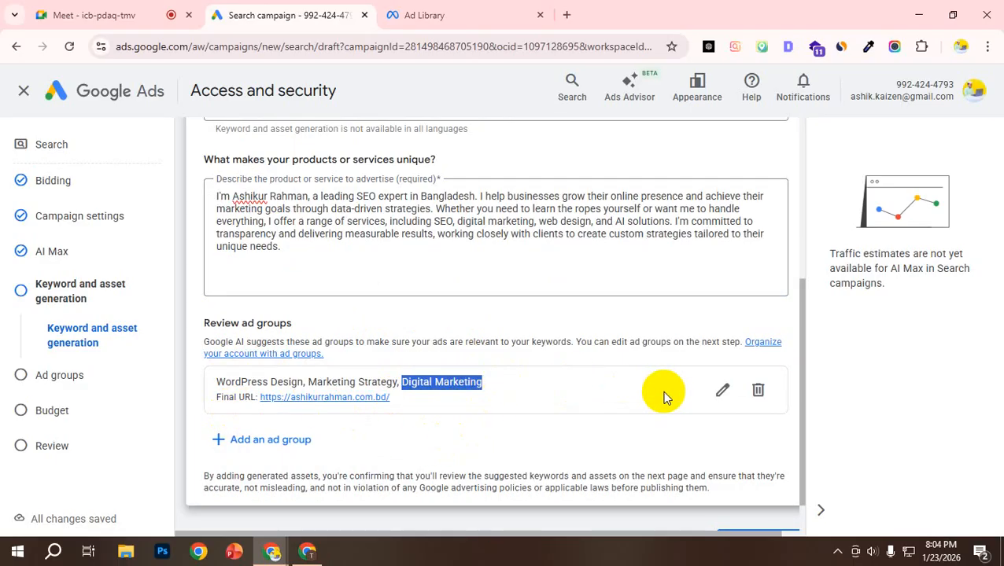
click(722, 390)
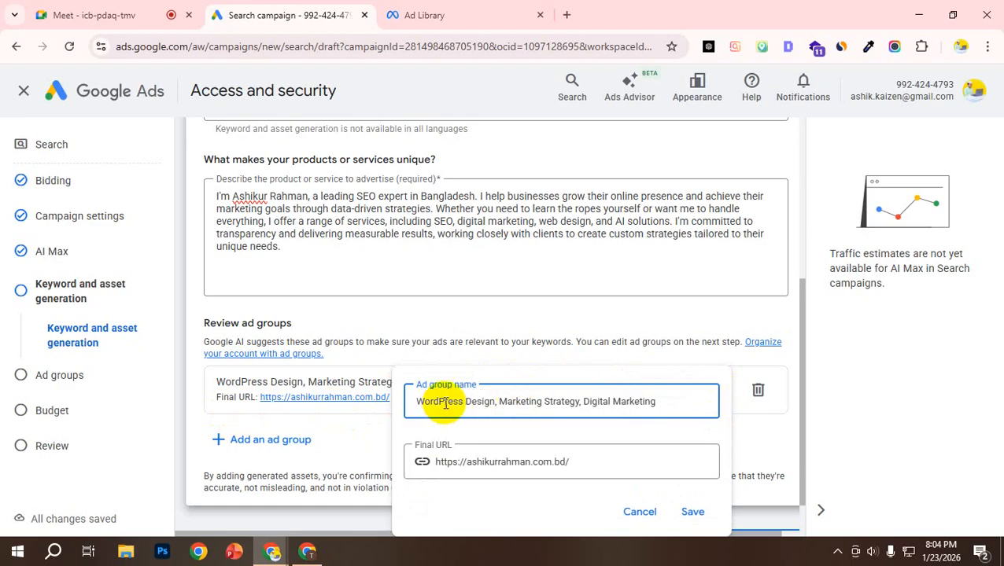
click(643, 512)
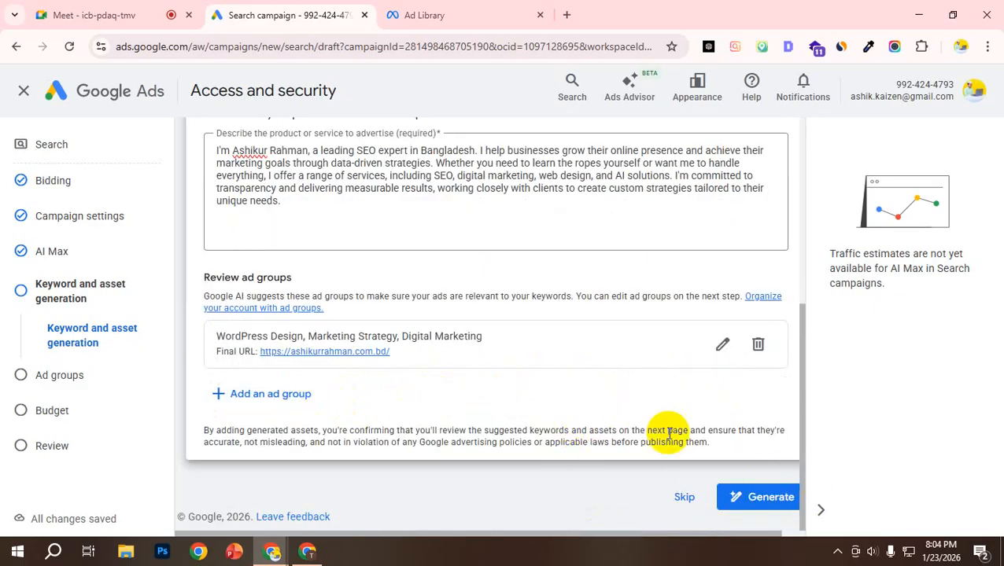
Step: Recheck the final URL, description and suggested ad group, and generate the keywords and assets from them
scroll(646, 433, up, 2)
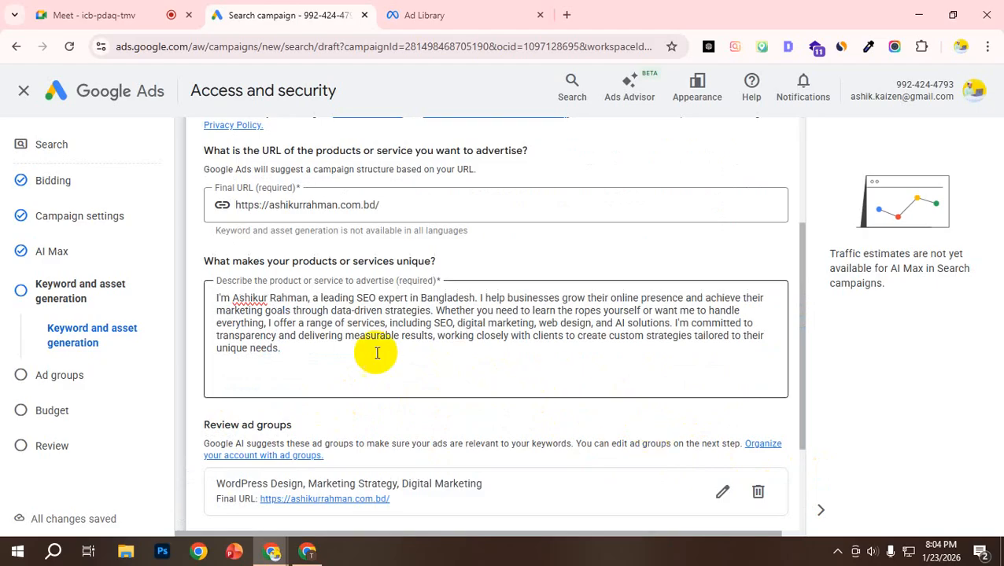
scroll(390, 347, up, 1)
scroll(661, 414, down, 3)
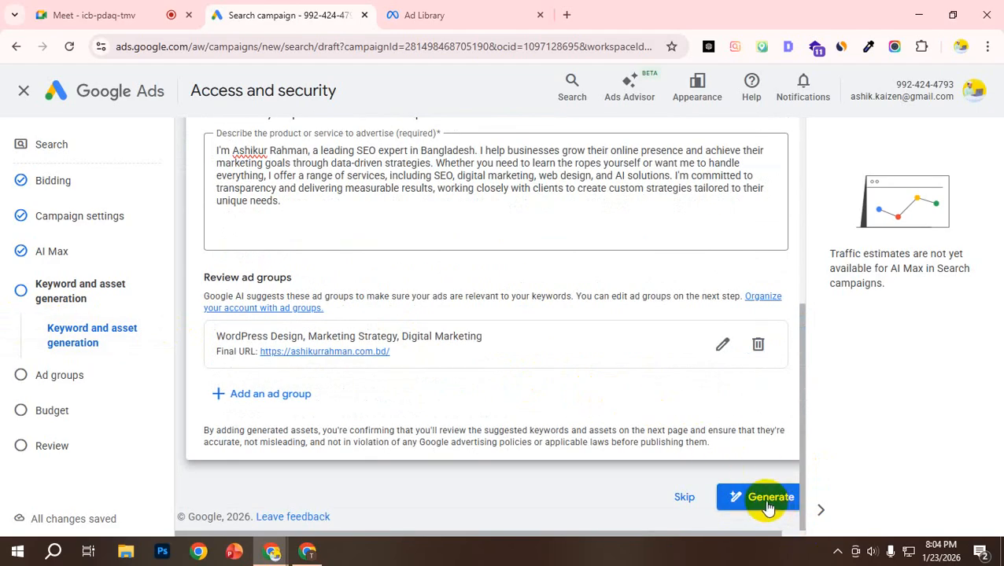
scroll(464, 330, up, 5)
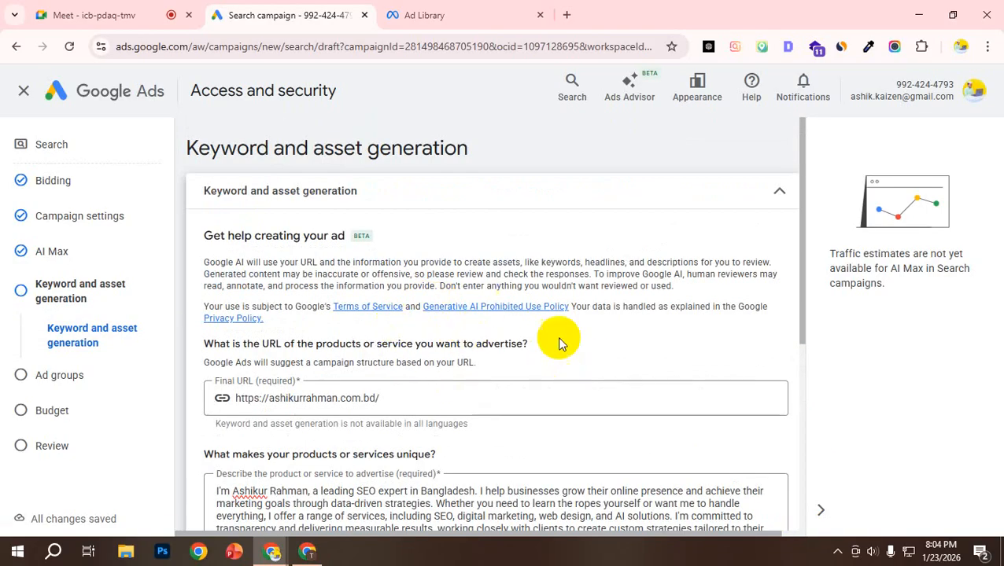
scroll(551, 342, down, 4)
scroll(519, 338, down, 1)
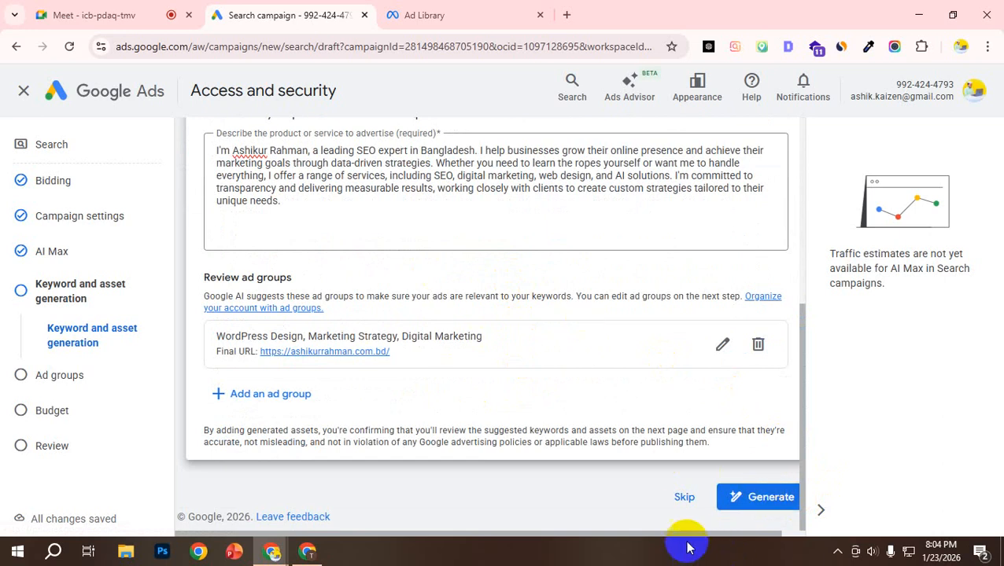
click(750, 503)
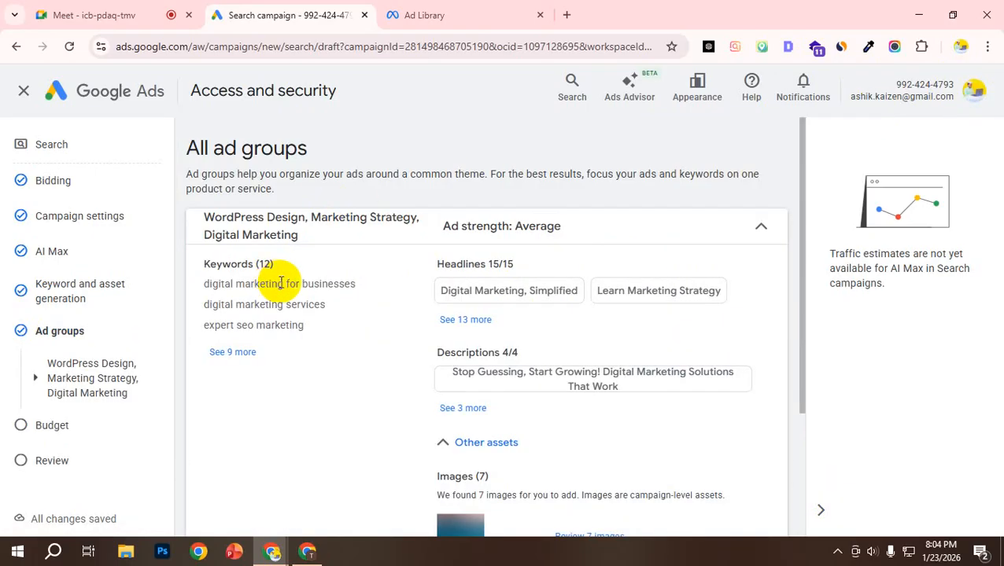
Step: Look over the generated keywords, headlines, descriptions and images of the WordPress Design, Marketing Strategy, Digital Marketing ad group
scroll(504, 277, down, 1)
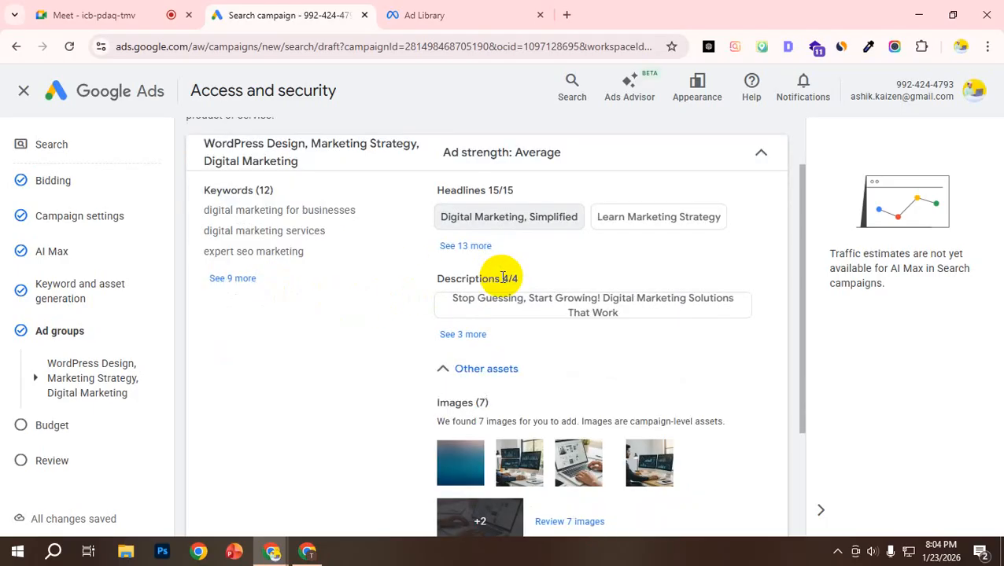
scroll(503, 277, down, 2)
scroll(481, 261, up, 3)
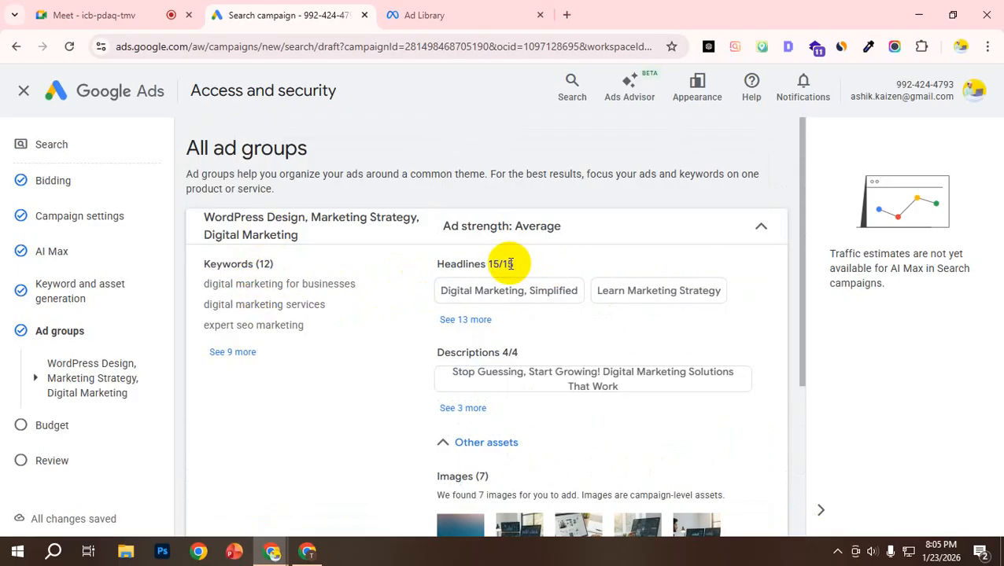
scroll(511, 263, down, 1)
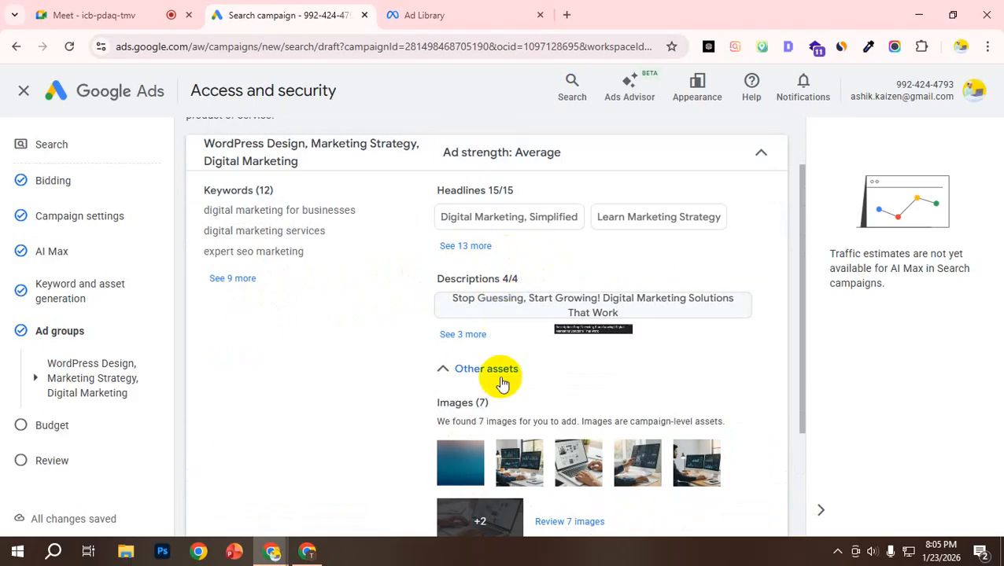
Step: Switch to the Google_Ads_Architecture_Masterclass PDF and highlight the responsive search ad structure of 15 headlines and 4 descriptions
click(307, 550)
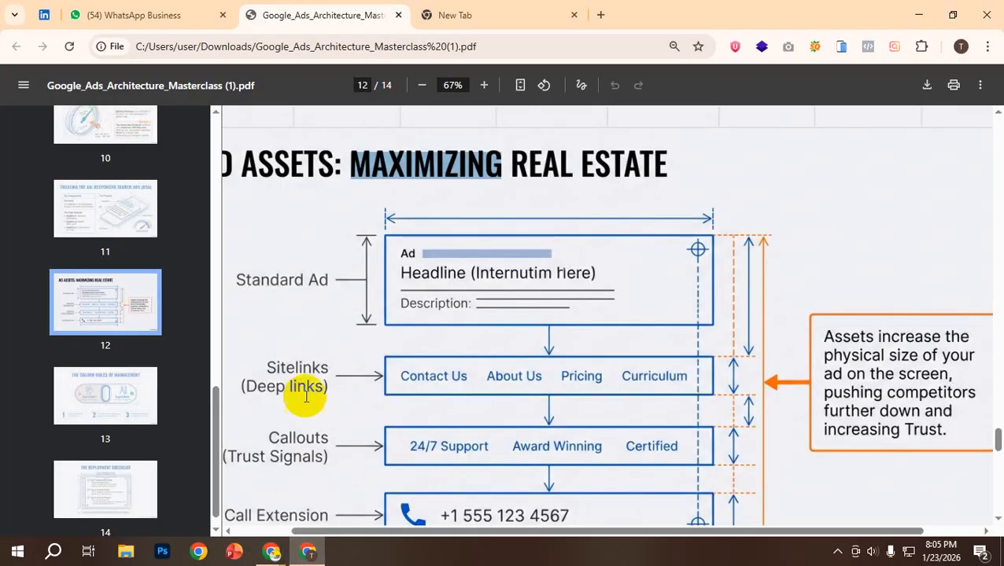
scroll(390, 314, up, 4)
scroll(393, 319, up, 2)
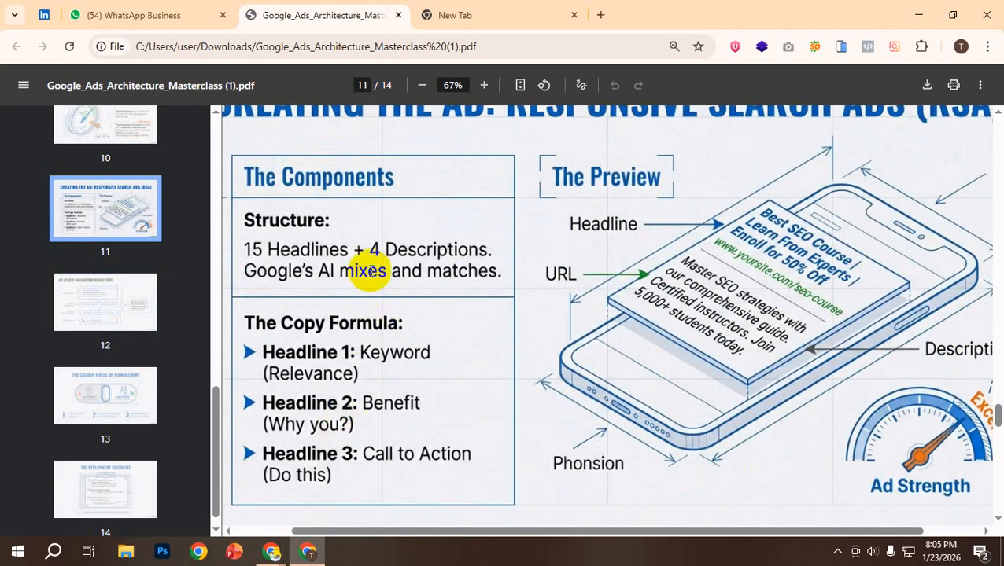
drag(247, 248, 500, 271)
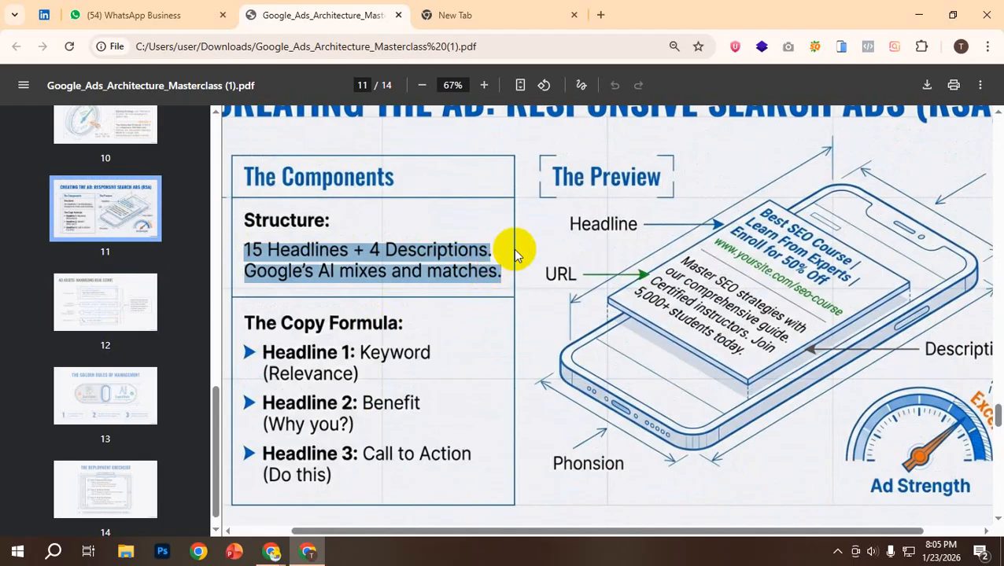
Step: Read The Deployment Checklist on the PDF's last page and switch back to the Google Ads campaign draft
click(421, 87)
scroll(516, 349, down, 10)
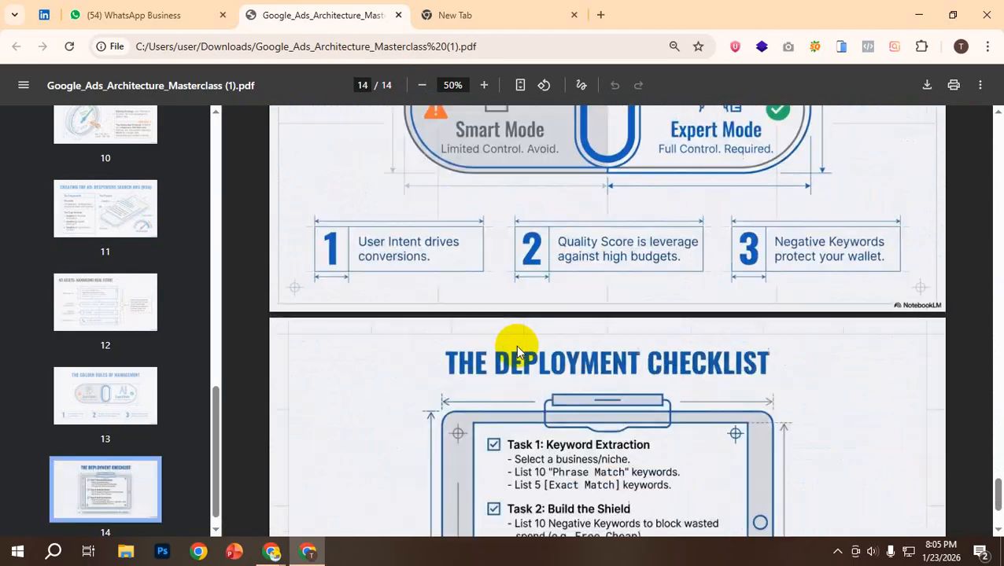
scroll(516, 349, down, 2)
double_click(519, 348)
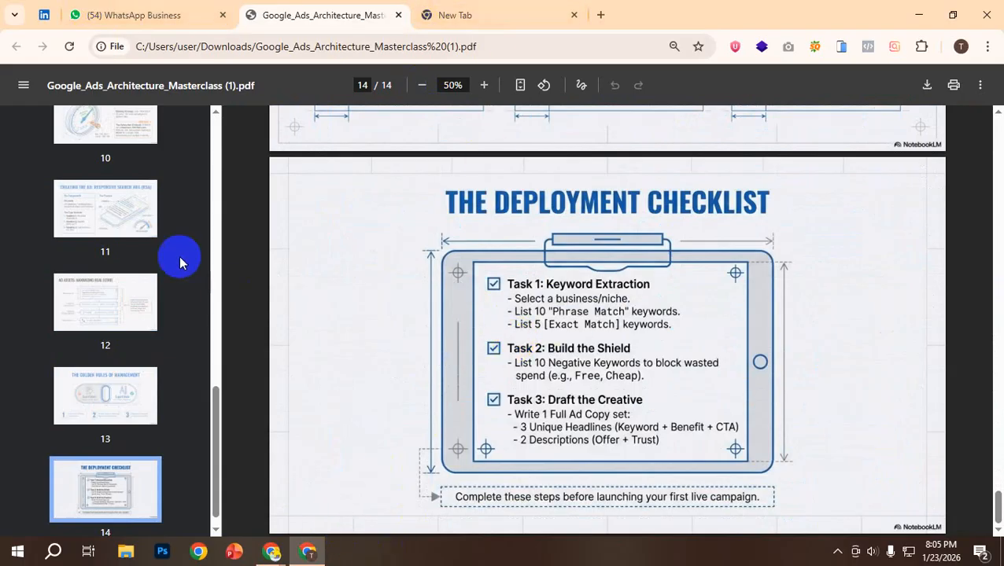
scroll(85, 340, up, 1)
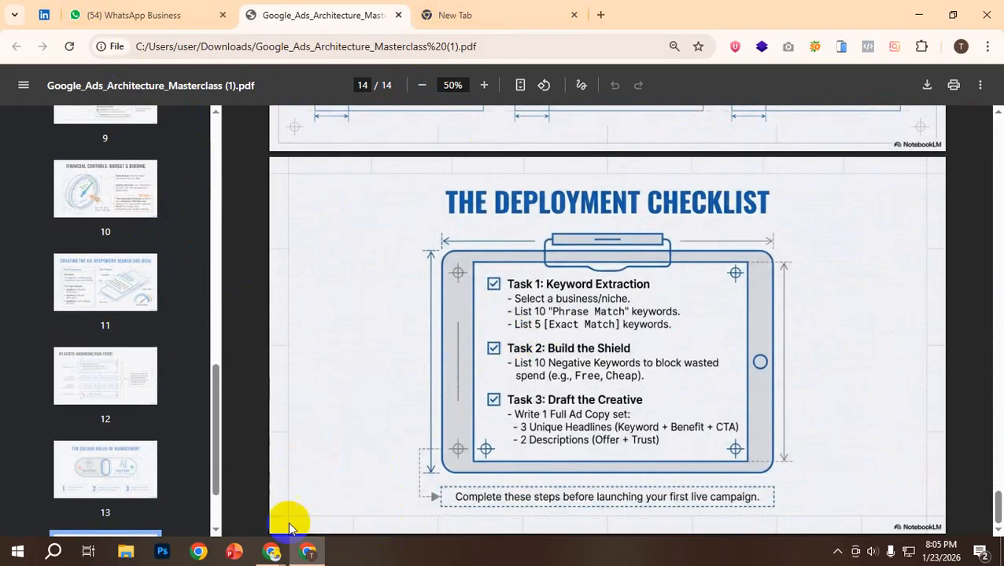
mouse_move(269, 551)
click(246, 478)
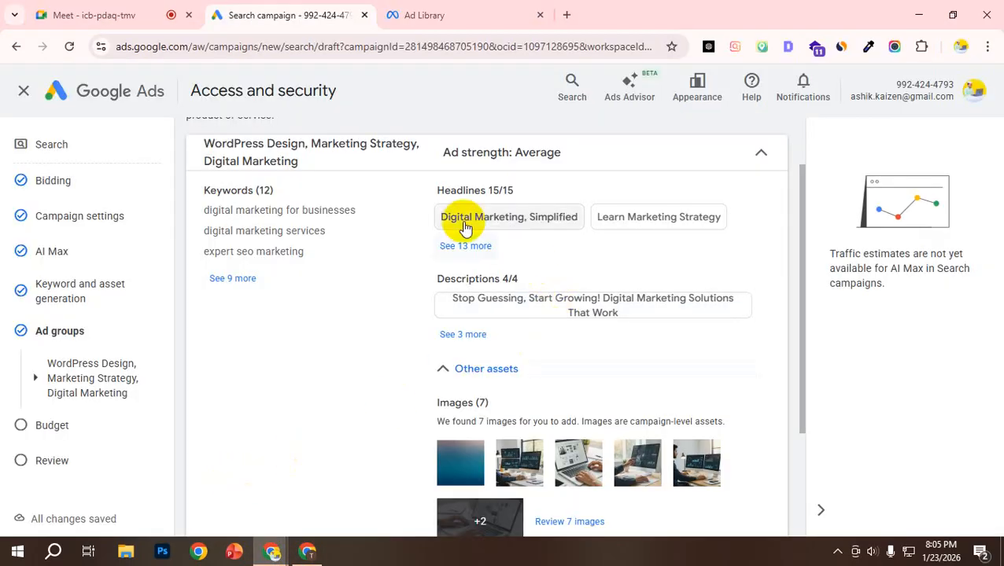
Step: Go through the whole ad group summary again, from its headlines and descriptions down to its images and final URL
scroll(238, 222, up, 1)
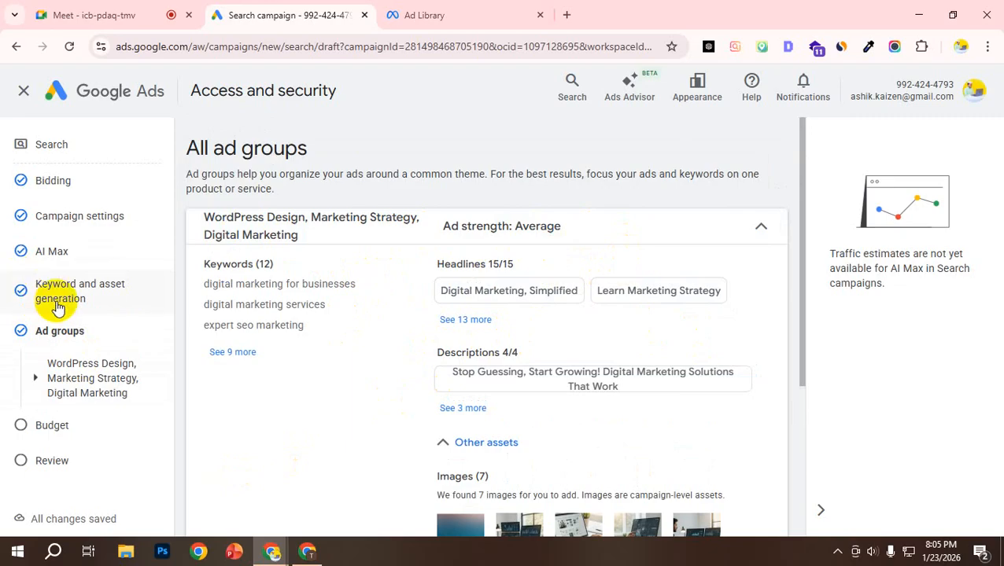
scroll(503, 319, down, 3)
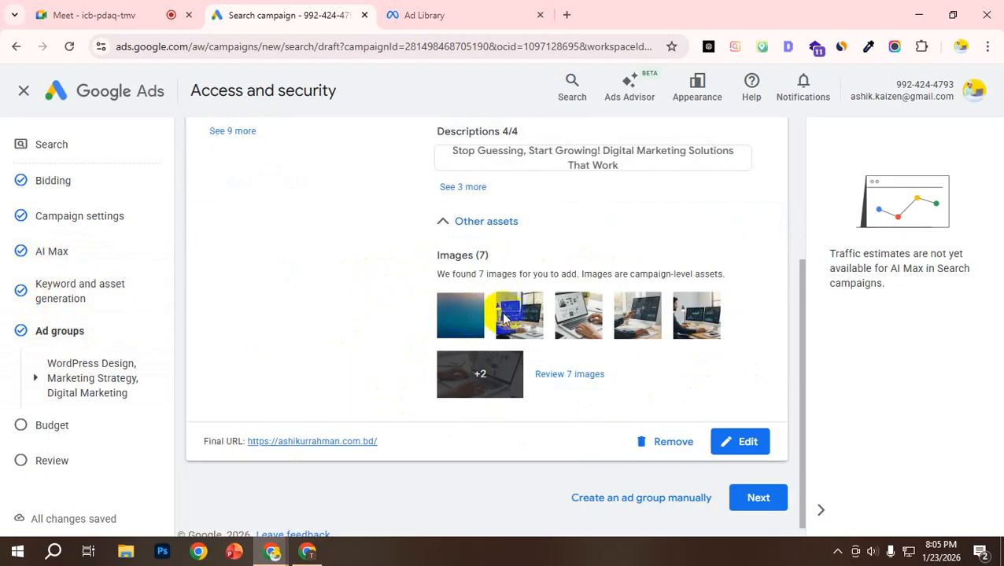
scroll(505, 318, down, 1)
scroll(425, 358, up, 3)
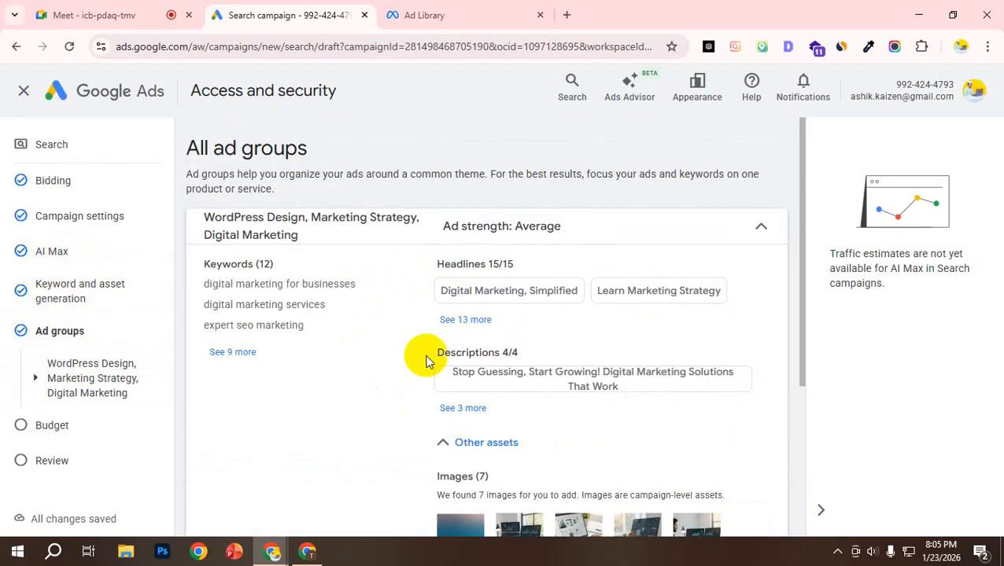
Step: Expand the ad group's full keyword list and review the generated keywords alongside the headlines and descriptions
click(233, 353)
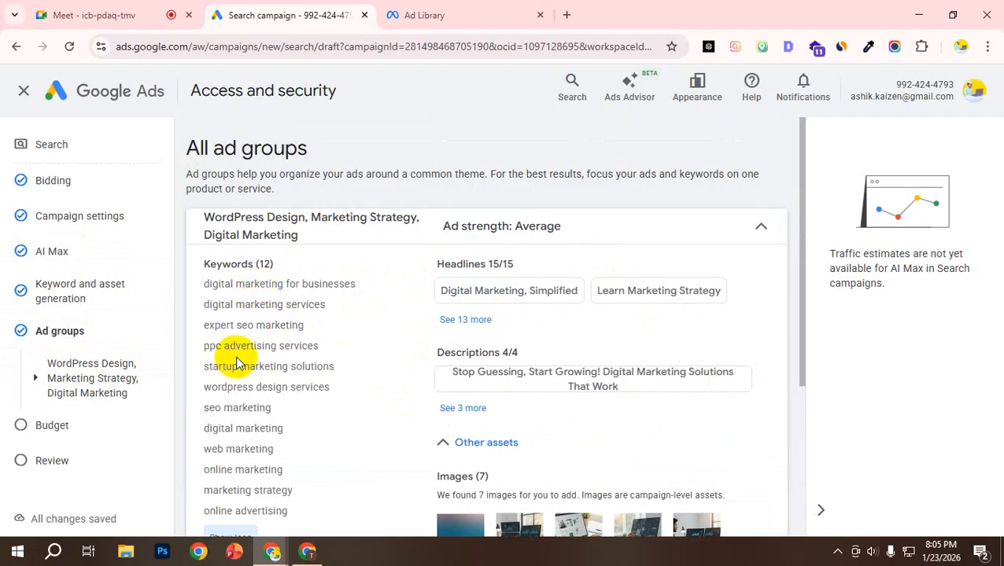
scroll(248, 342, down, 1)
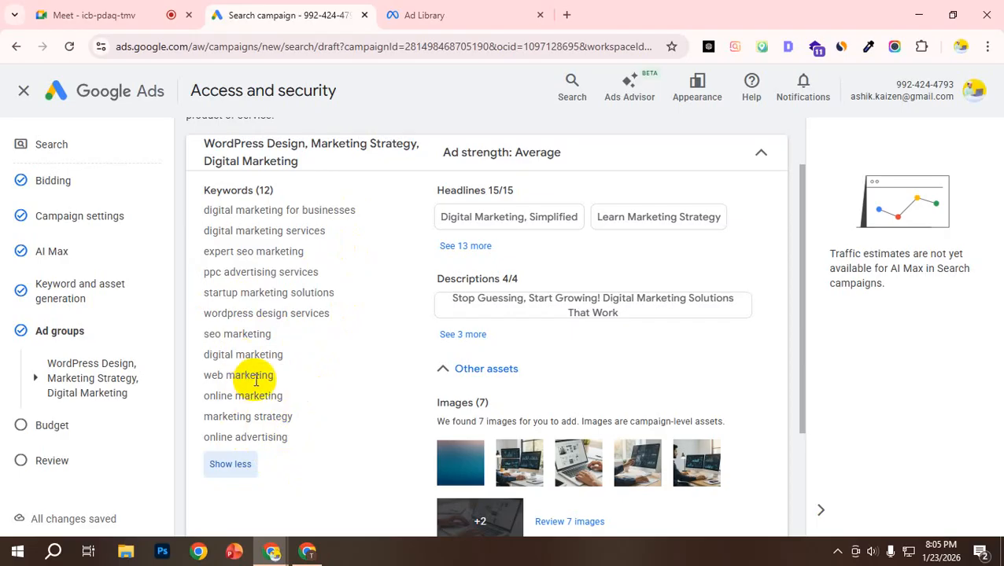
scroll(260, 391, down, 2)
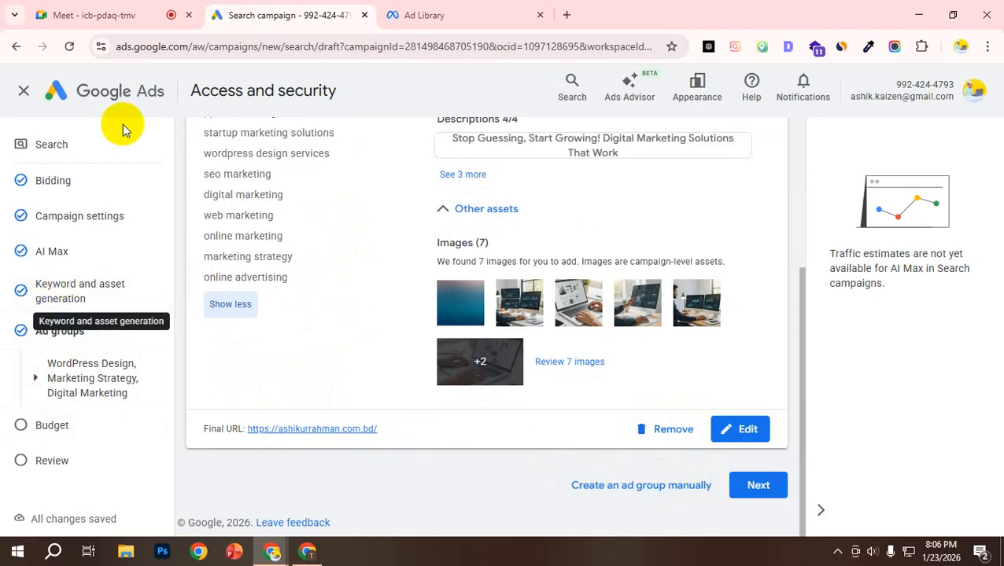
scroll(620, 278, up, 3)
scroll(487, 322, down, 1)
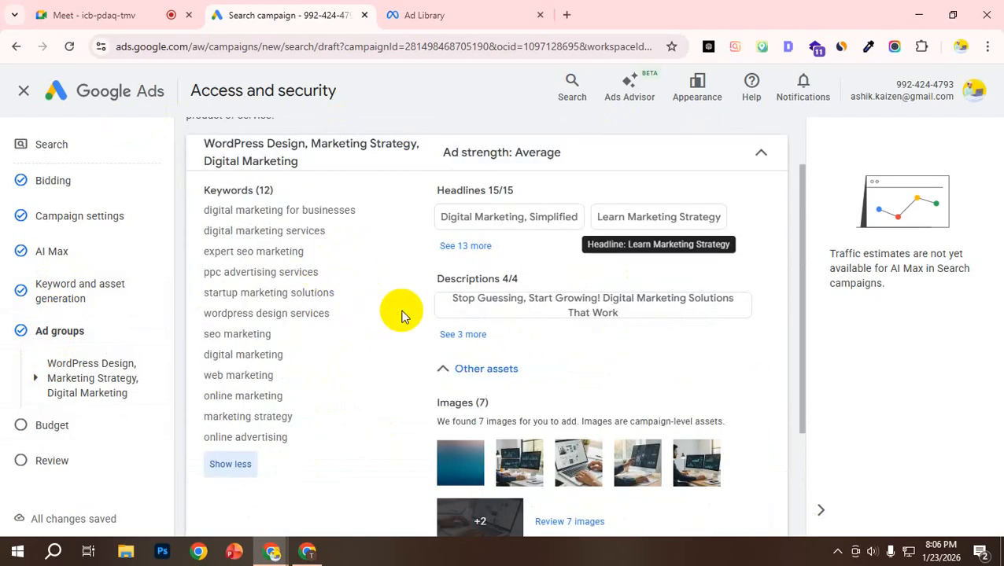
scroll(245, 311, up, 1)
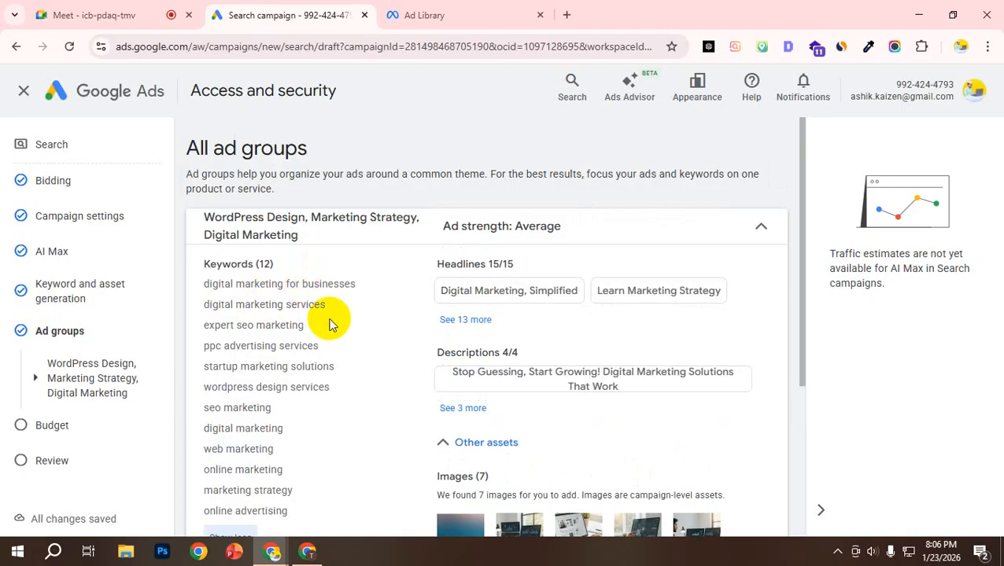
scroll(334, 327, down, 1)
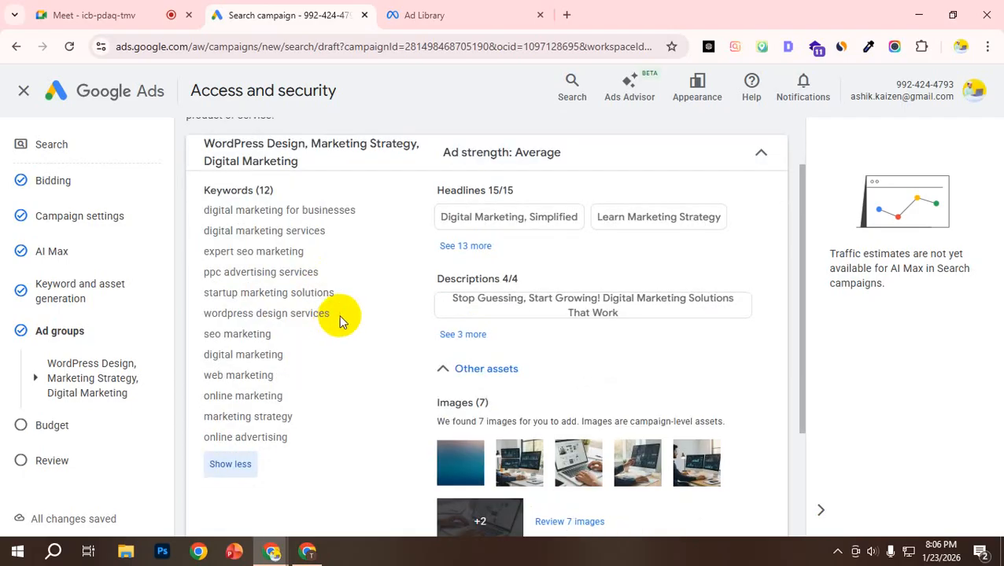
scroll(338, 318, up, 1)
Step: Open the ad group for editing from the headline "Digital Marketing, Simplified" and look over its headlines, display path and keywords
click(551, 295)
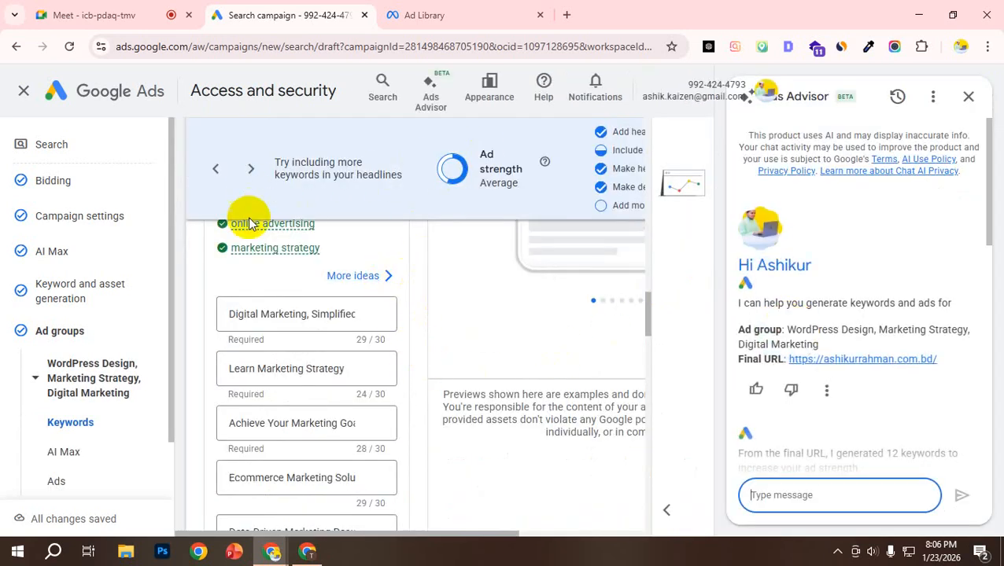
scroll(287, 370, down, 2)
scroll(263, 252, up, 3)
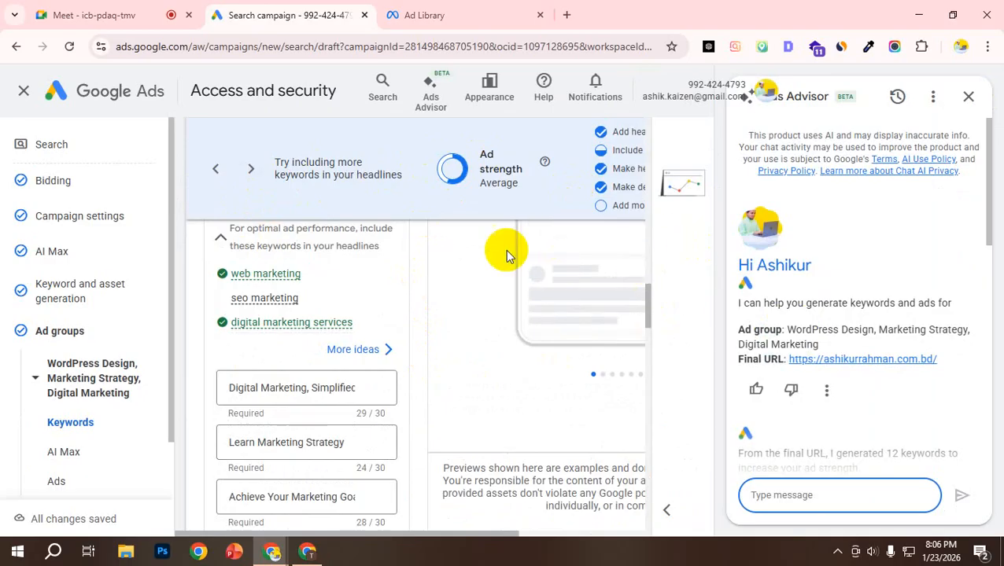
scroll(299, 330, up, 3)
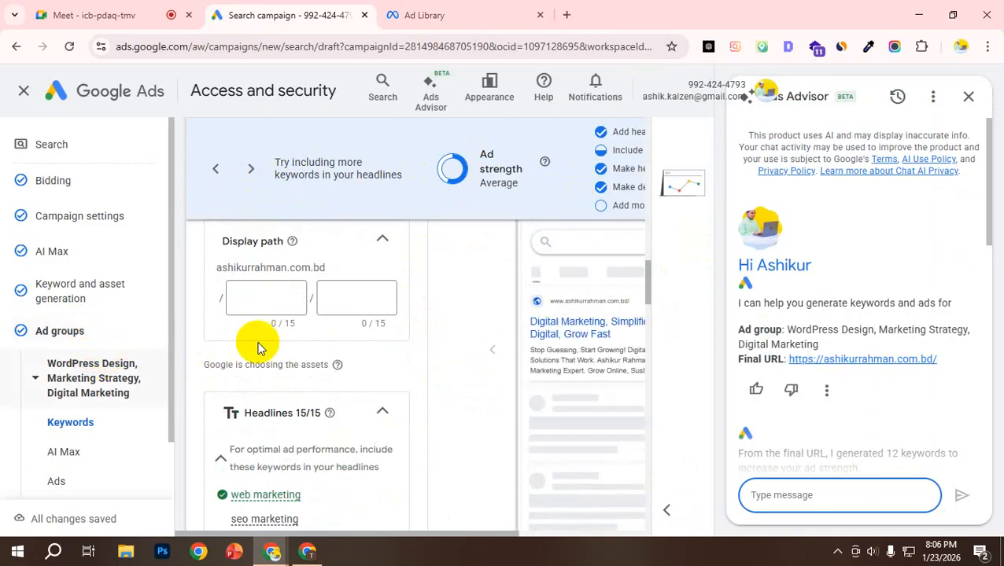
scroll(259, 346, up, 10)
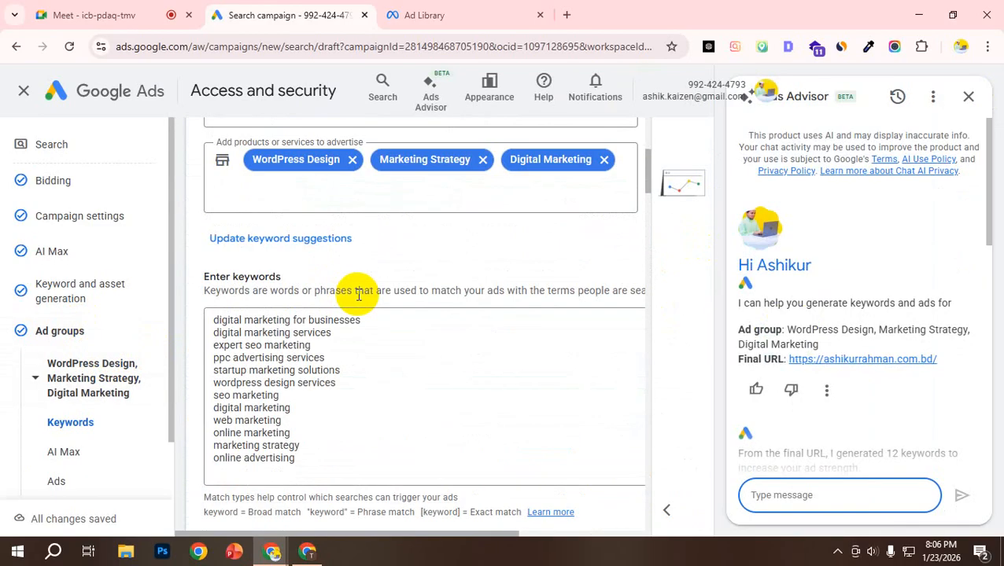
Step: Close the Ads Advisor chat and look over the ad group's final URL, products or services and keyword list
scroll(358, 294, up, 4)
scroll(367, 286, down, 3)
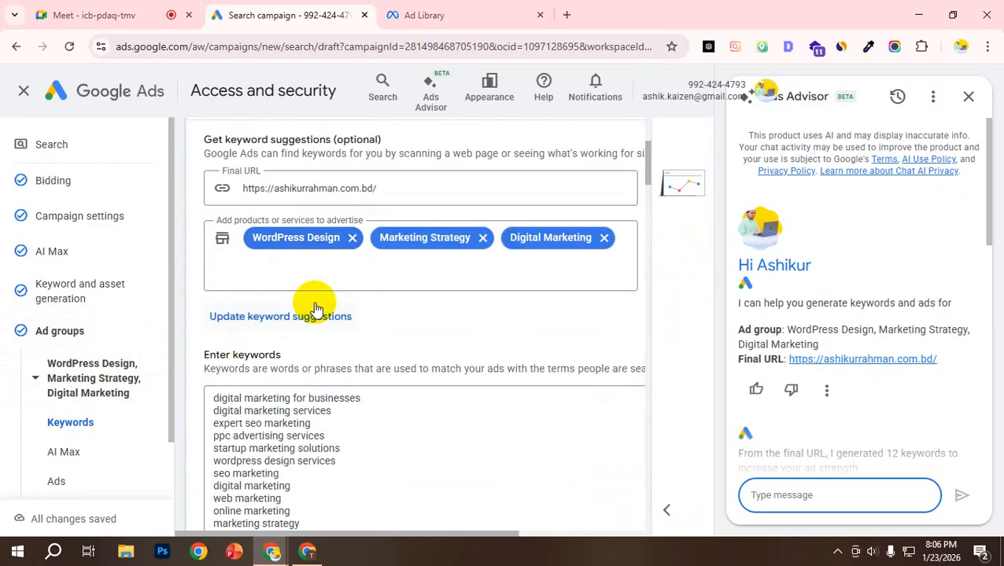
scroll(283, 310, down, 3)
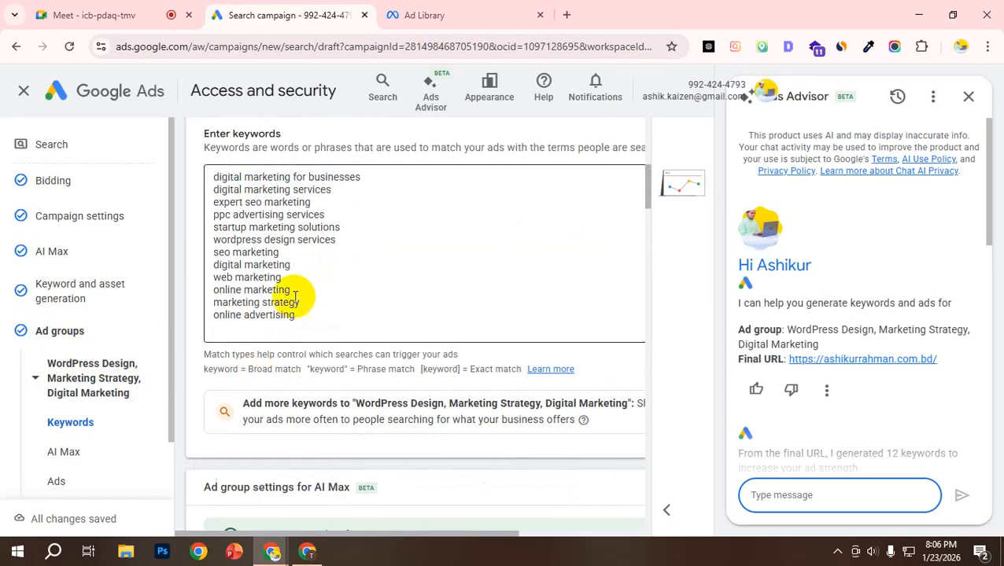
scroll(409, 389, down, 1)
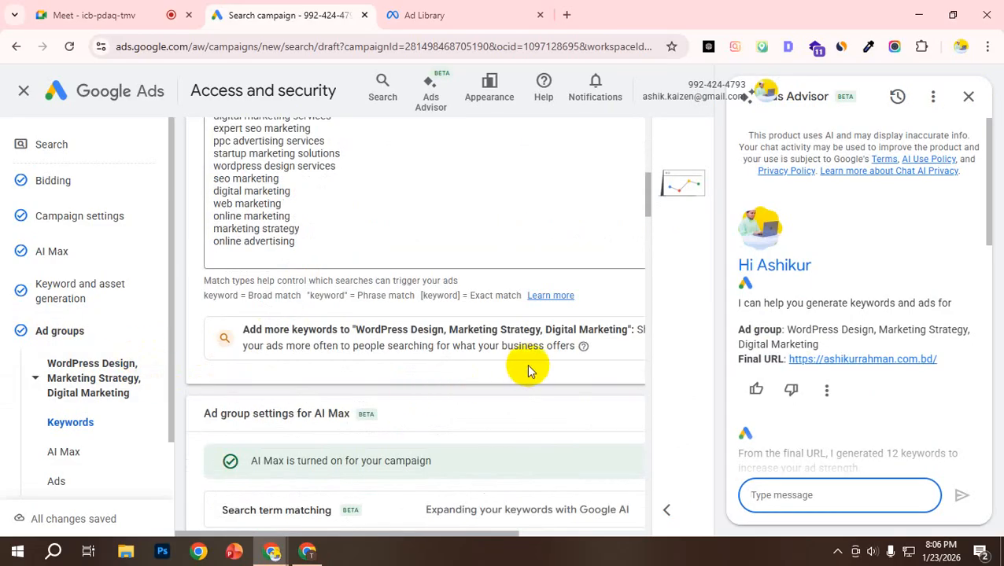
click(975, 100)
scroll(627, 309, down, 2)
scroll(551, 322, up, 7)
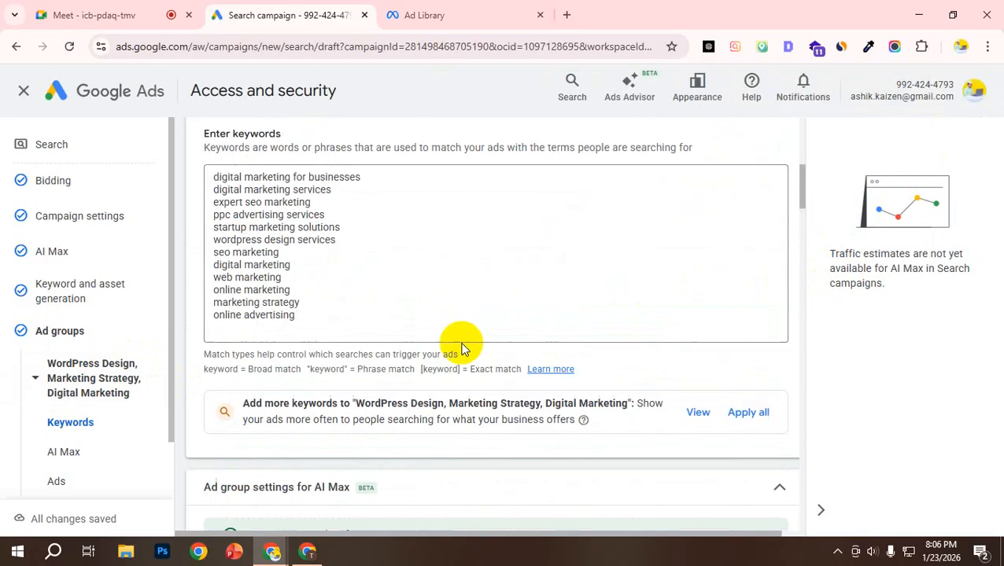
scroll(354, 464, down, 3)
scroll(322, 419, up, 3)
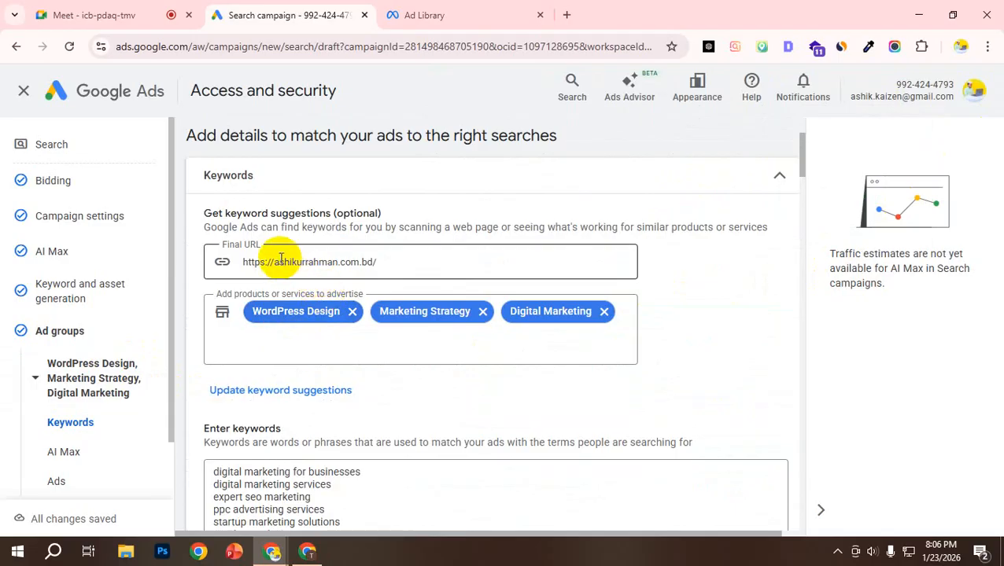
Step: Examine the products or services to advertise and go through the full list of entered keywords
click(256, 340)
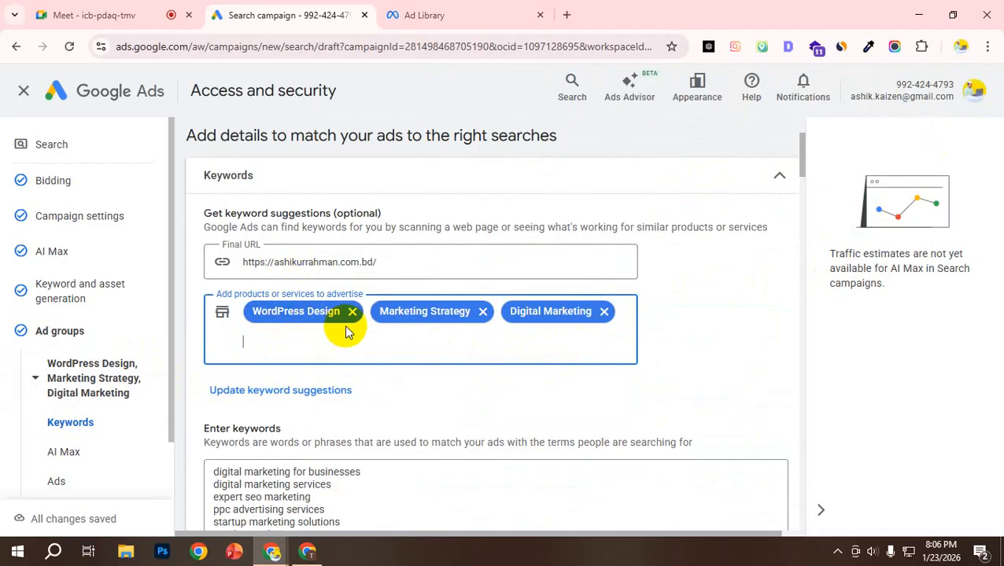
scroll(412, 332, down, 2)
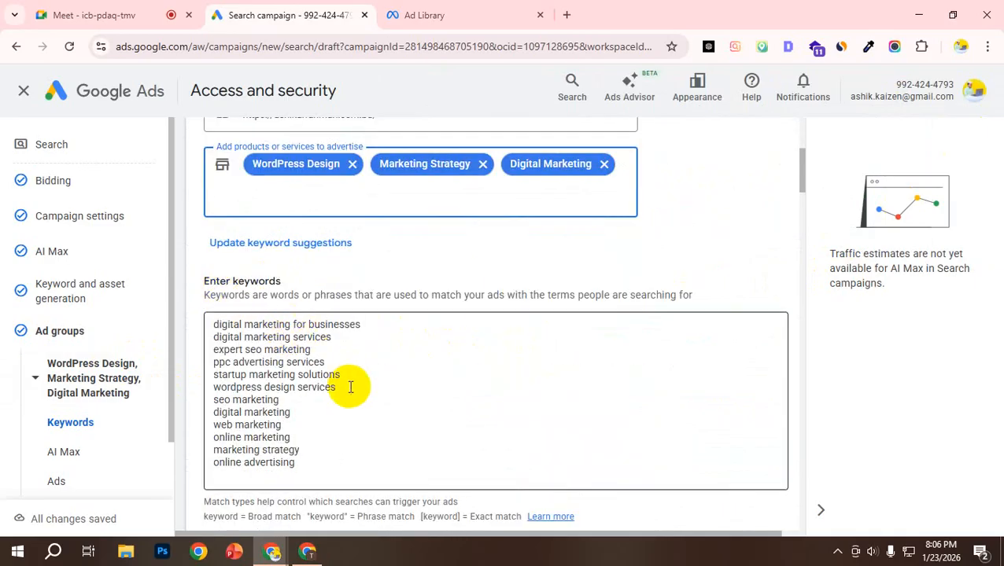
scroll(339, 425, down, 1)
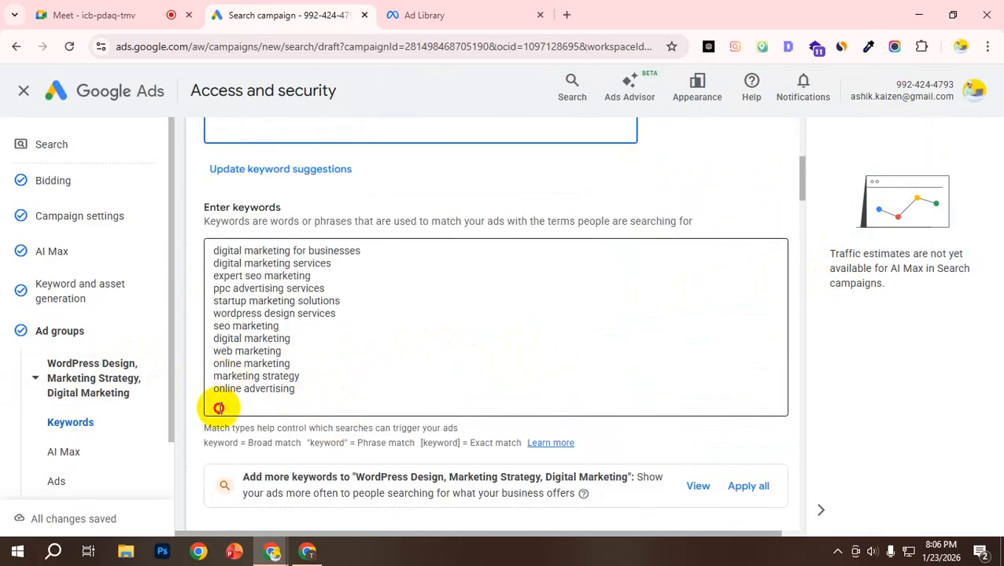
click(217, 407)
drag(306, 394, 215, 251)
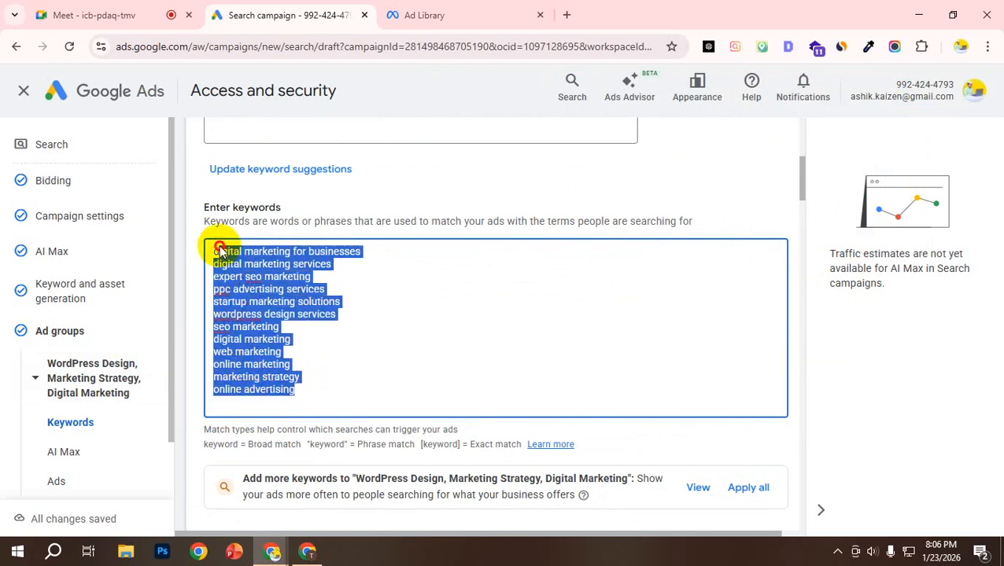
click(308, 327)
scroll(376, 360, down, 3)
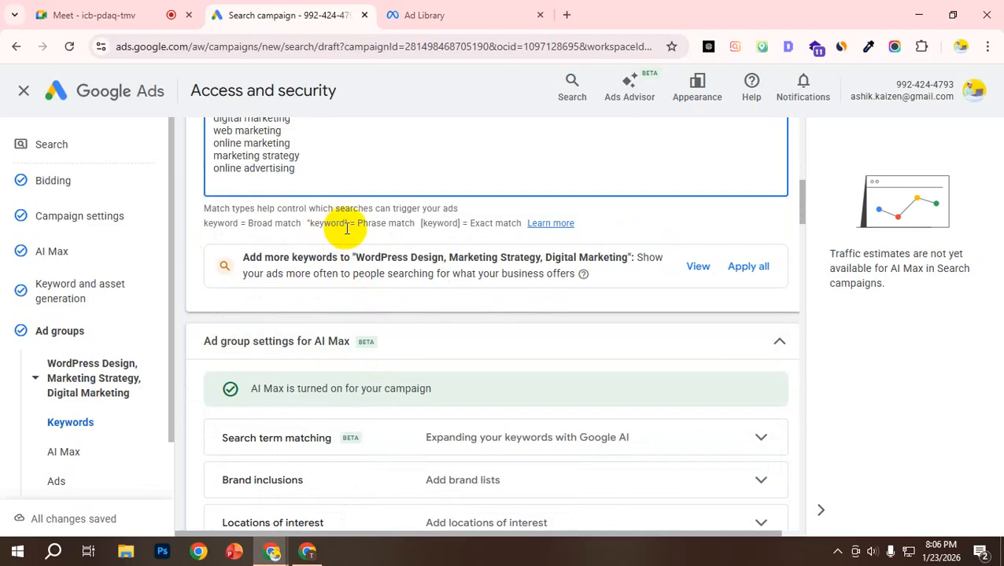
scroll(358, 239, up, 1)
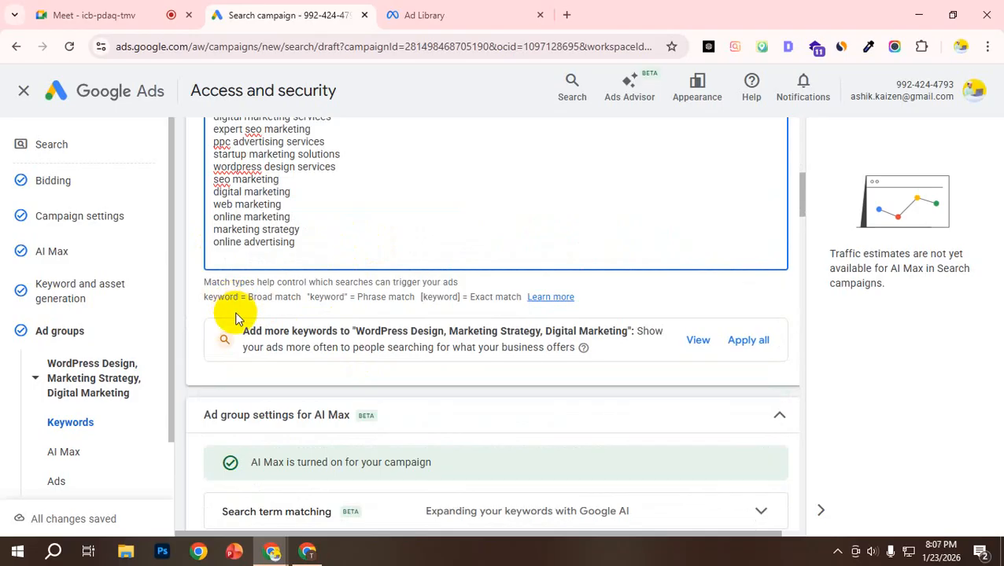
scroll(236, 313, up, 2)
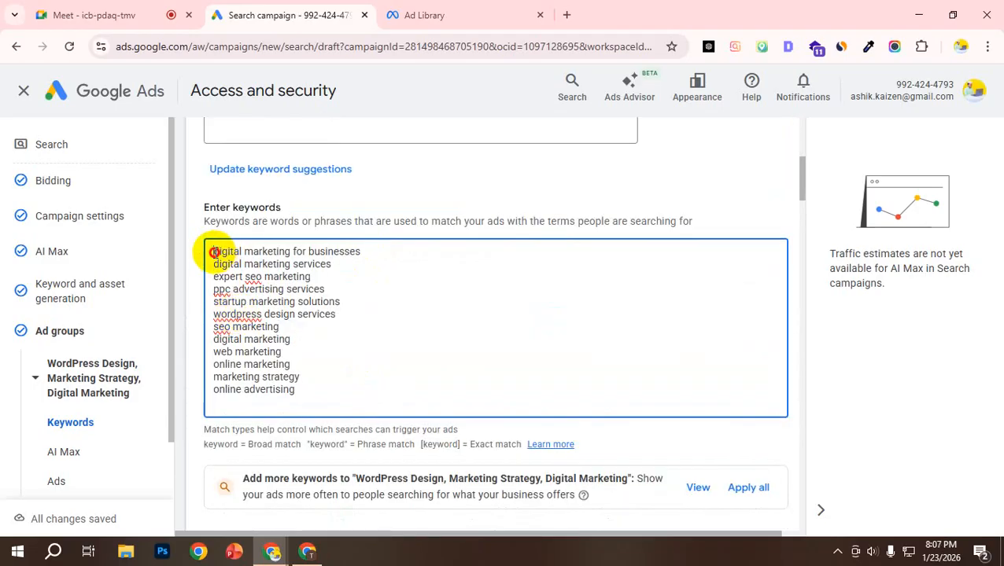
drag(216, 254, 370, 252)
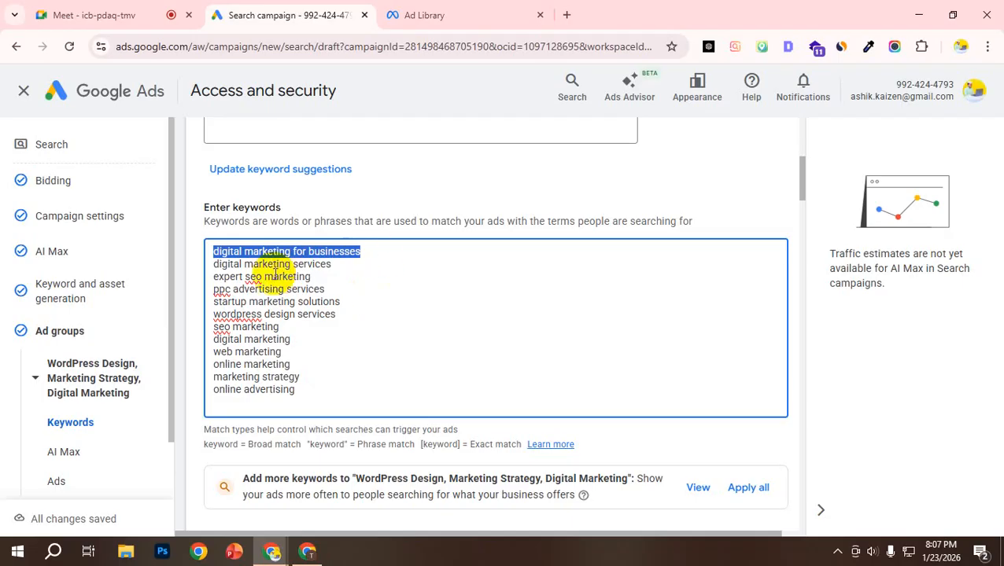
click(277, 315)
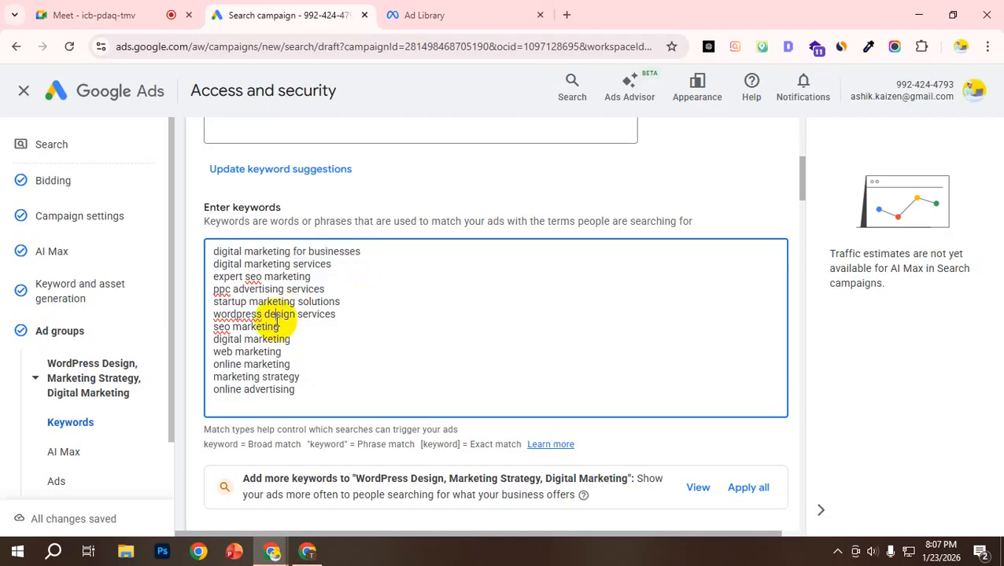
drag(213, 250, 351, 401)
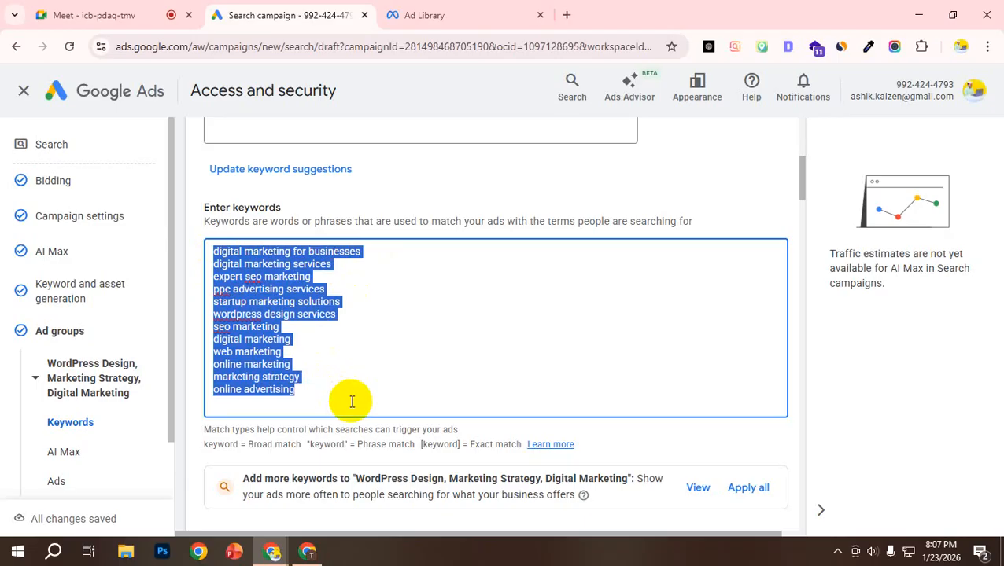
click(300, 396)
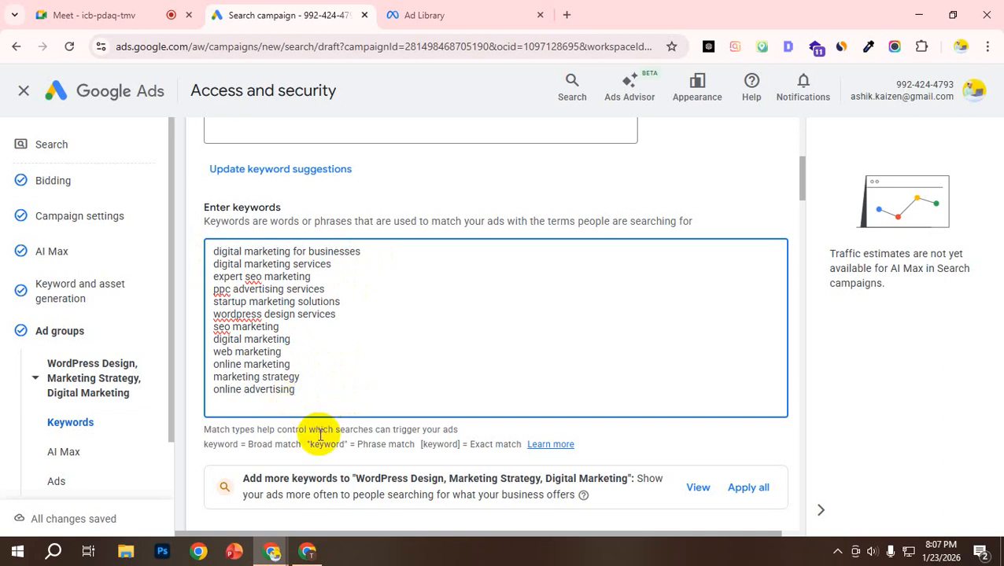
Step: Check the broad match notation and enclose the keyword "online advertising" in quotation marks for phrase match
scroll(329, 407, down, 1)
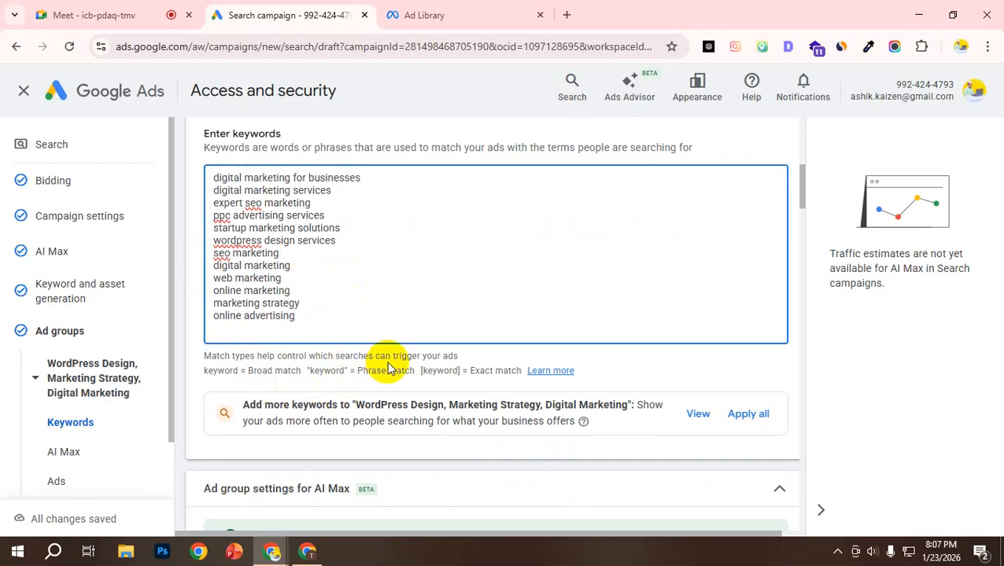
click(211, 374)
double_click(213, 374)
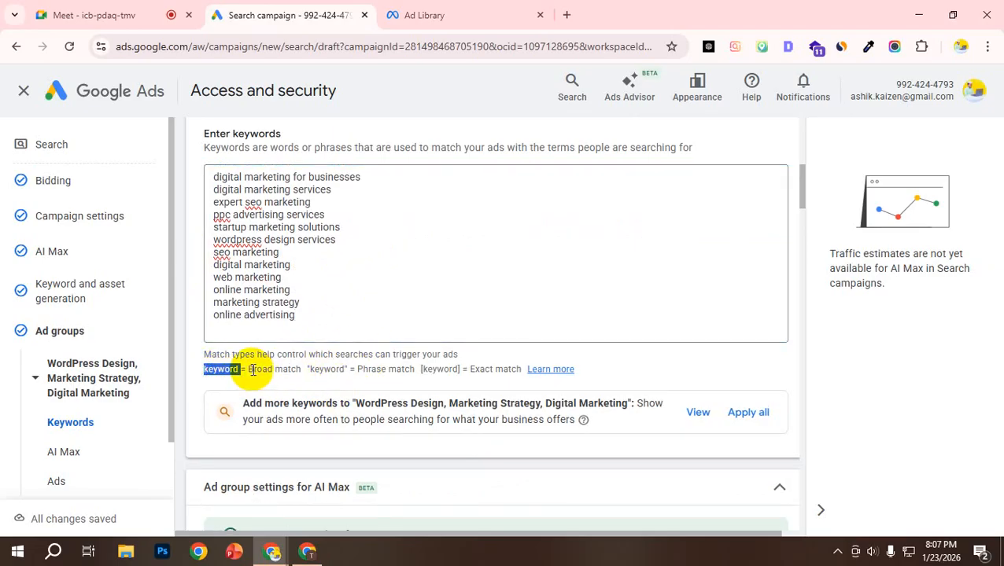
drag(230, 369, 212, 369)
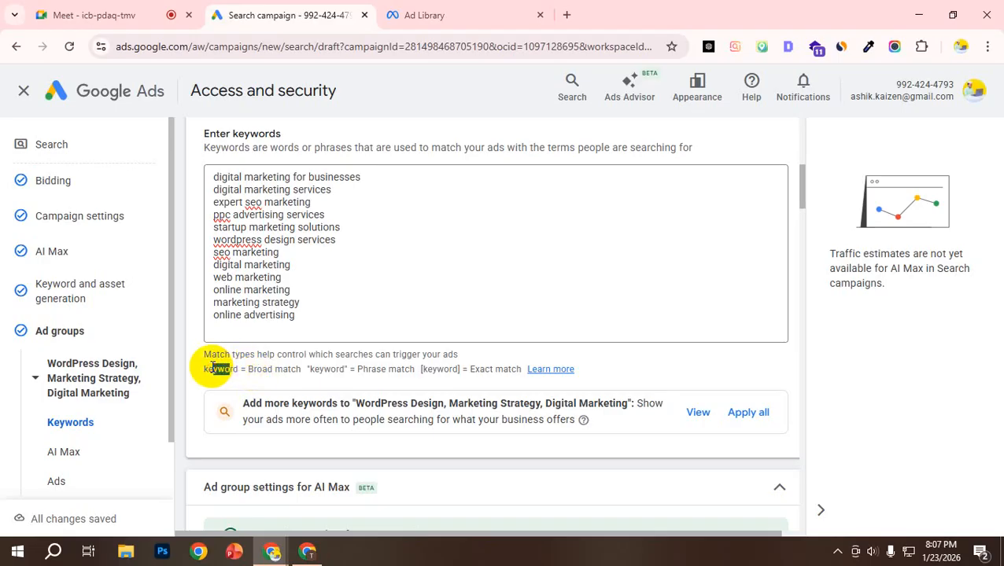
click(214, 308)
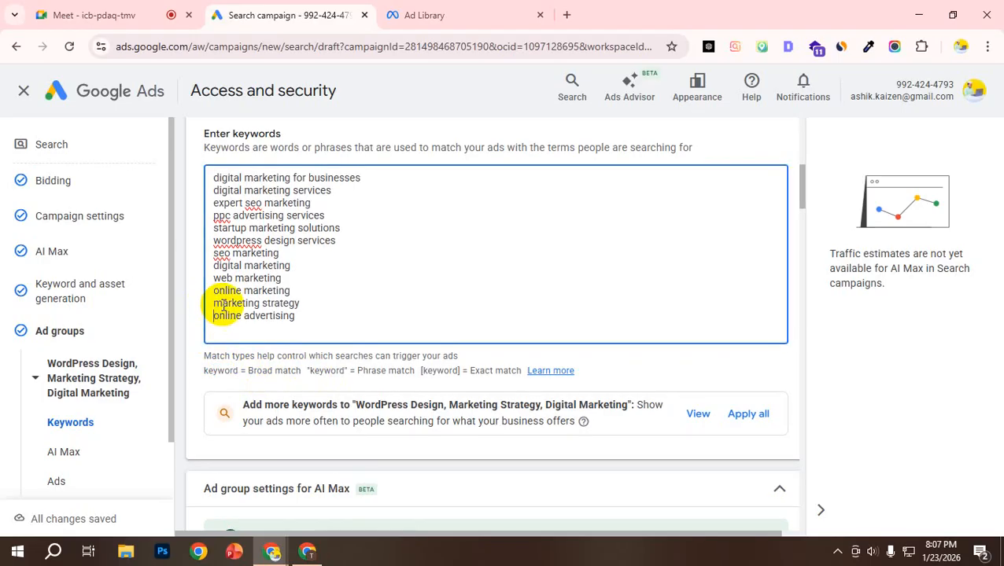
text(")
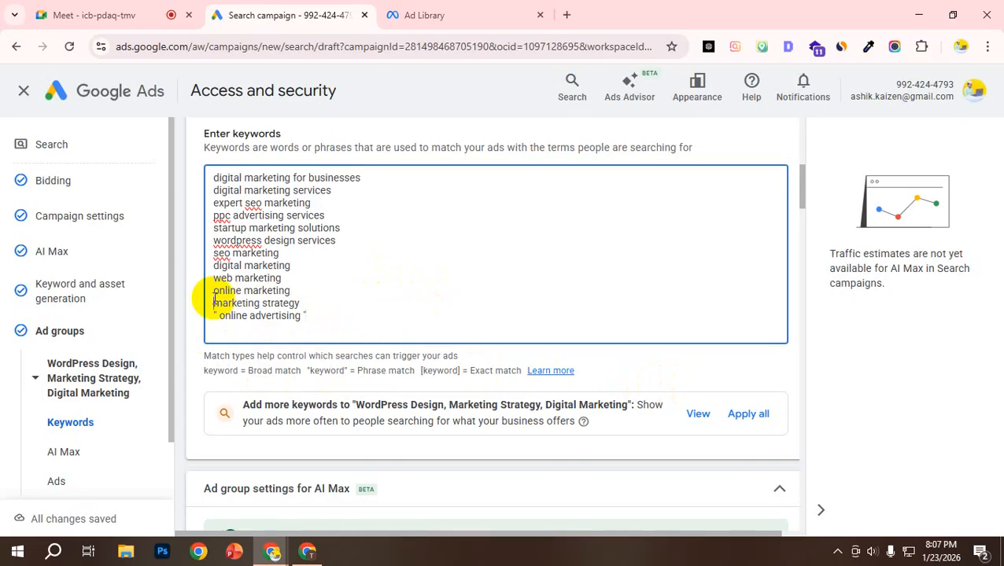
Step: Enclose the keyword "marketing strategy" in square brackets for exact match and insert a blank line above it
click(315, 303)
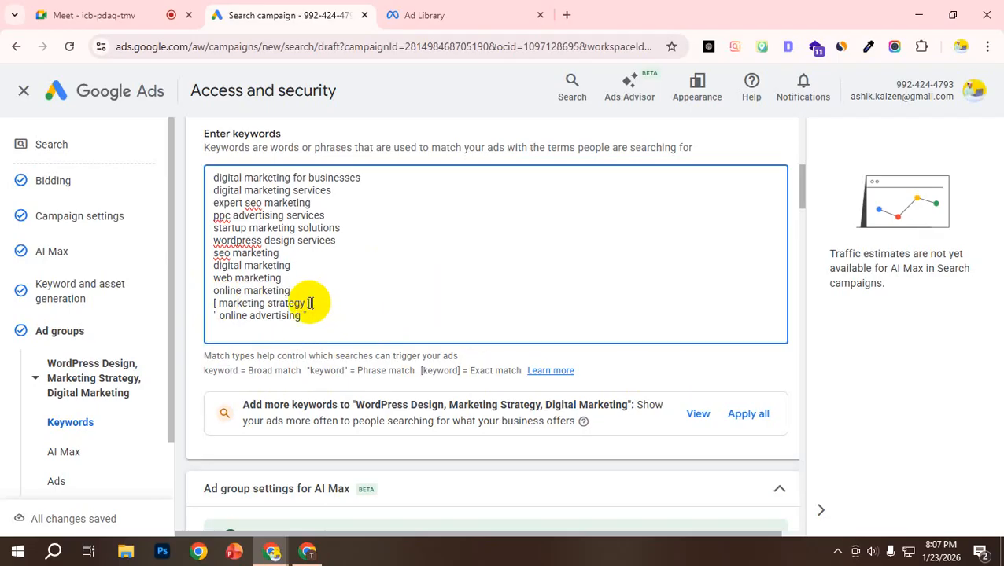
drag(308, 302, 214, 305)
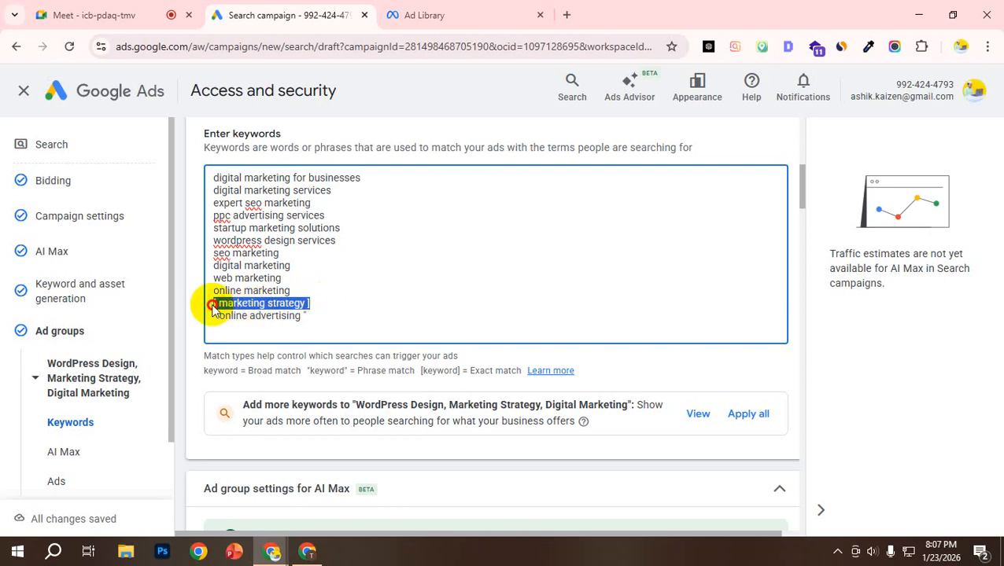
click(249, 315)
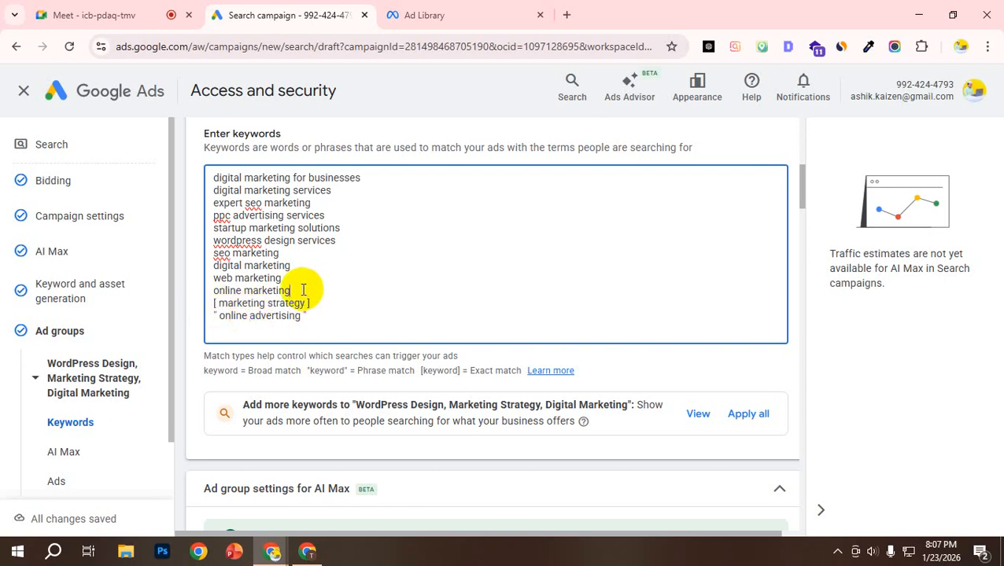
key(Return)
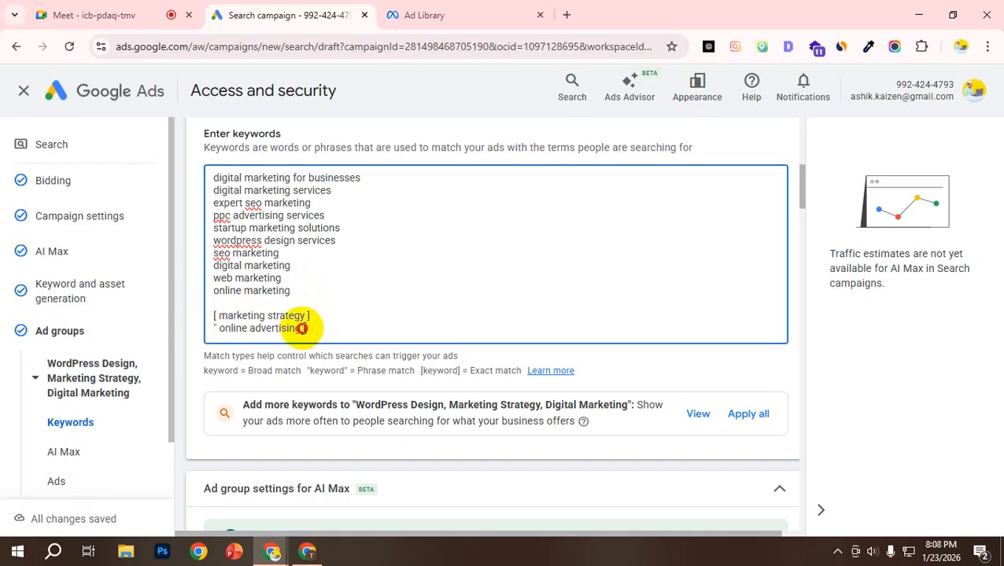
Step: Compare the quoted and bracketed keywords with the match type notes below the keyword list
drag(289, 330, 199, 326)
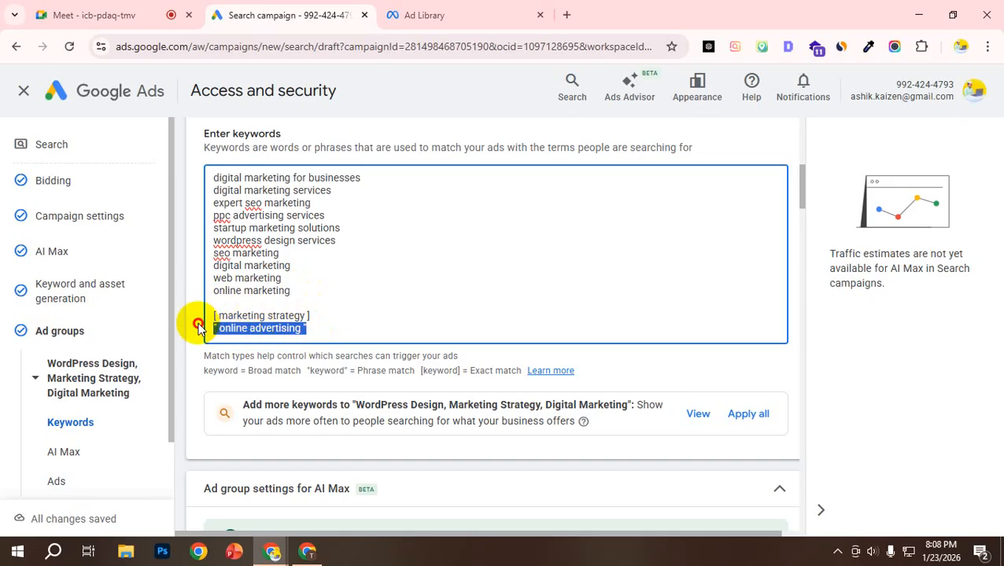
drag(315, 316, 218, 315)
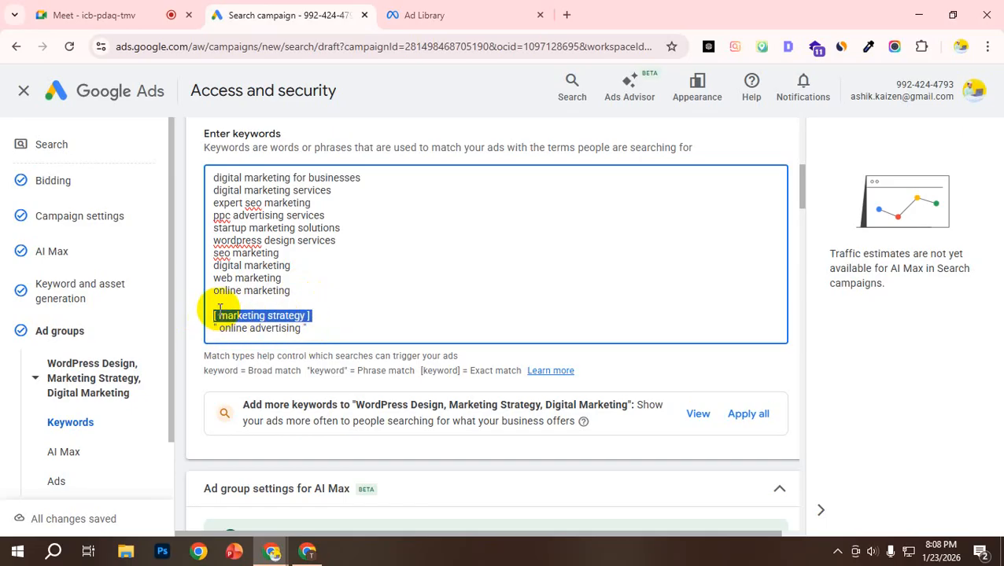
click(217, 305)
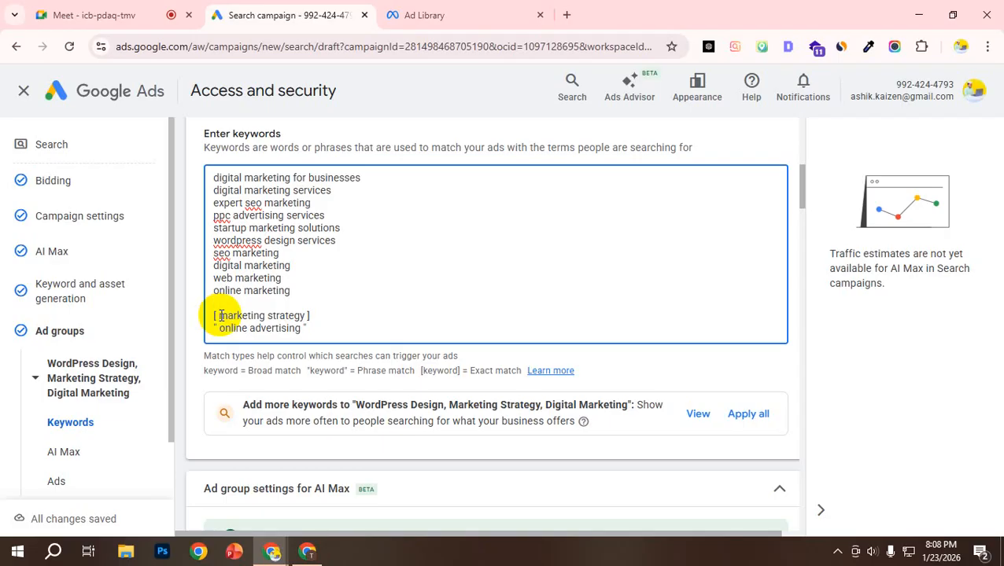
scroll(320, 293, down, 2)
scroll(325, 293, up, 1)
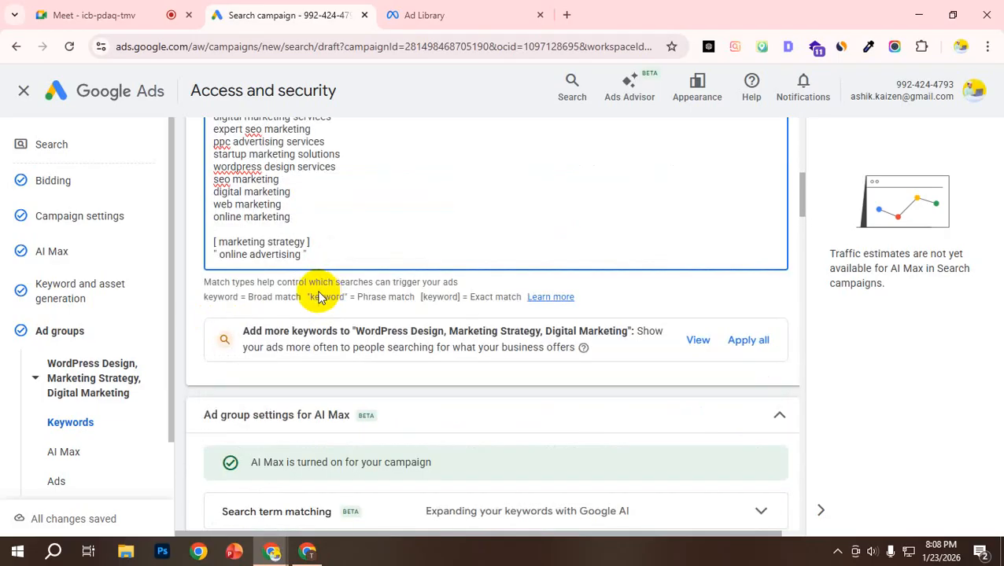
drag(203, 282, 467, 295)
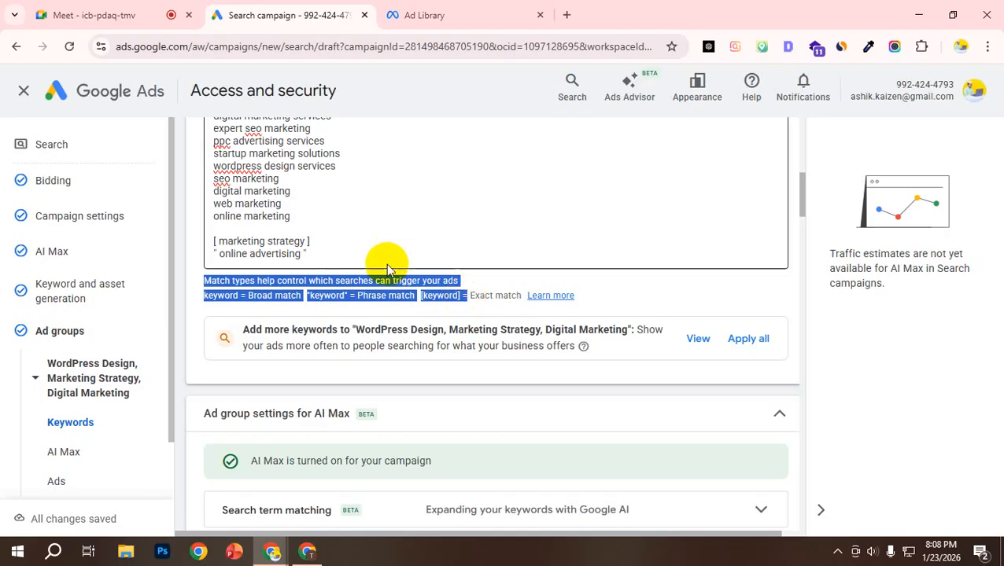
click(300, 211)
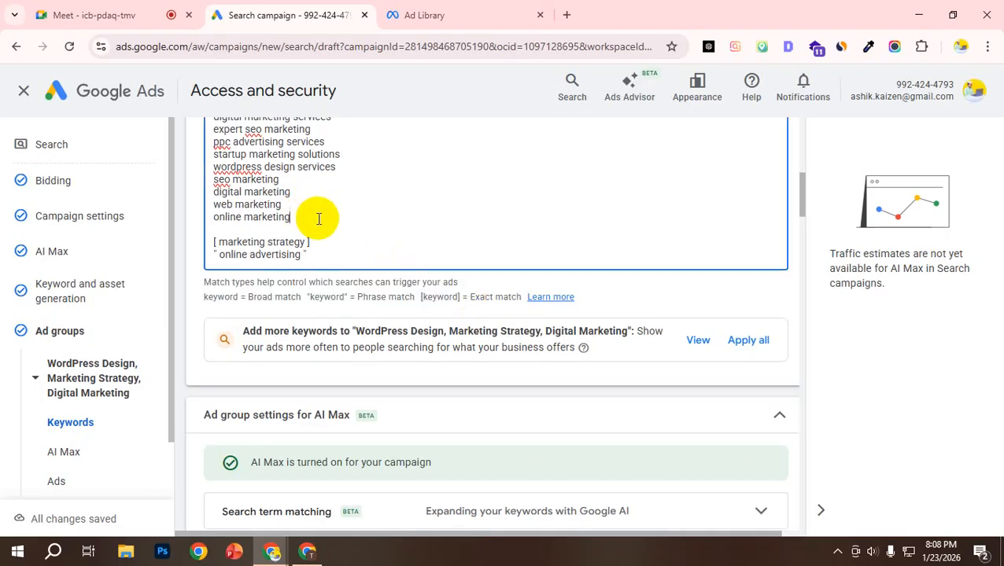
Step: Put quotation marks around "digital marketing" within the first keyword, "digital marketing for businesses", and select the whole line
scroll(314, 221, up, 1)
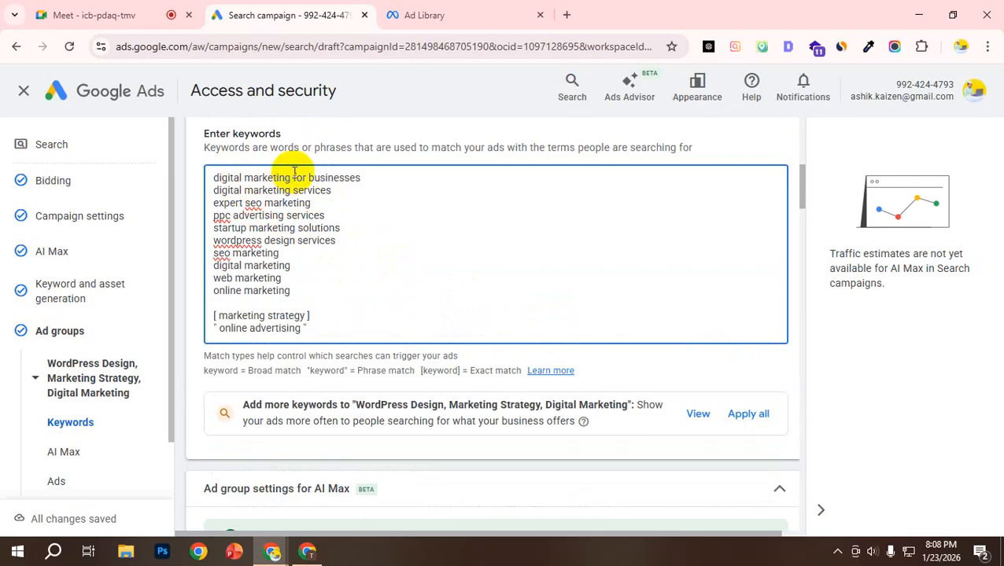
text(")
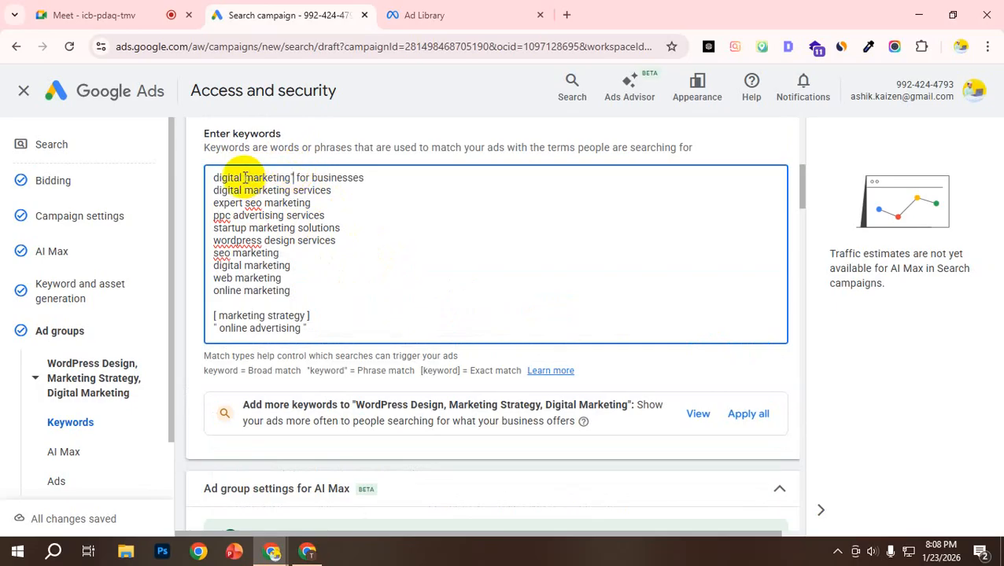
click(213, 178)
text(")
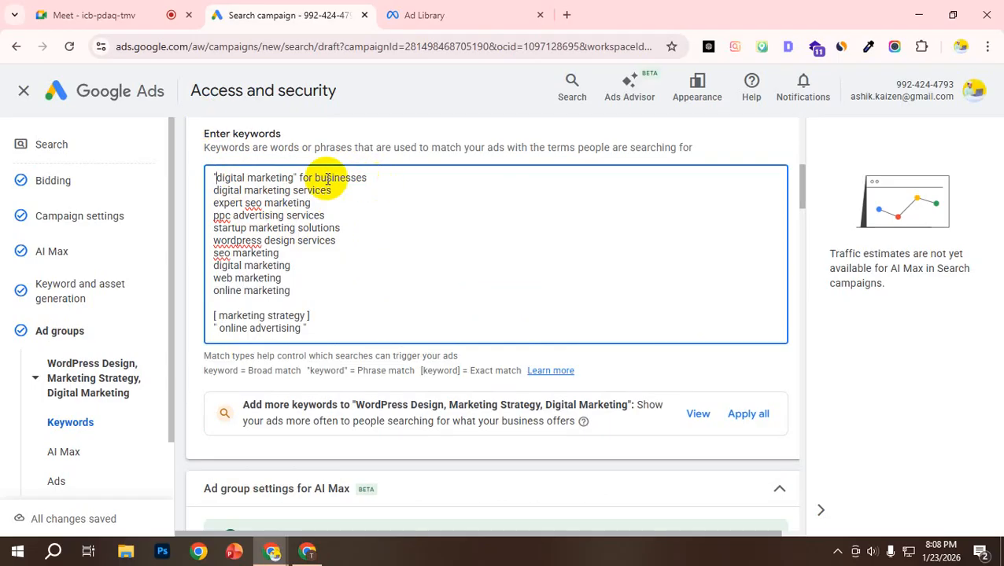
drag(370, 178, 213, 174)
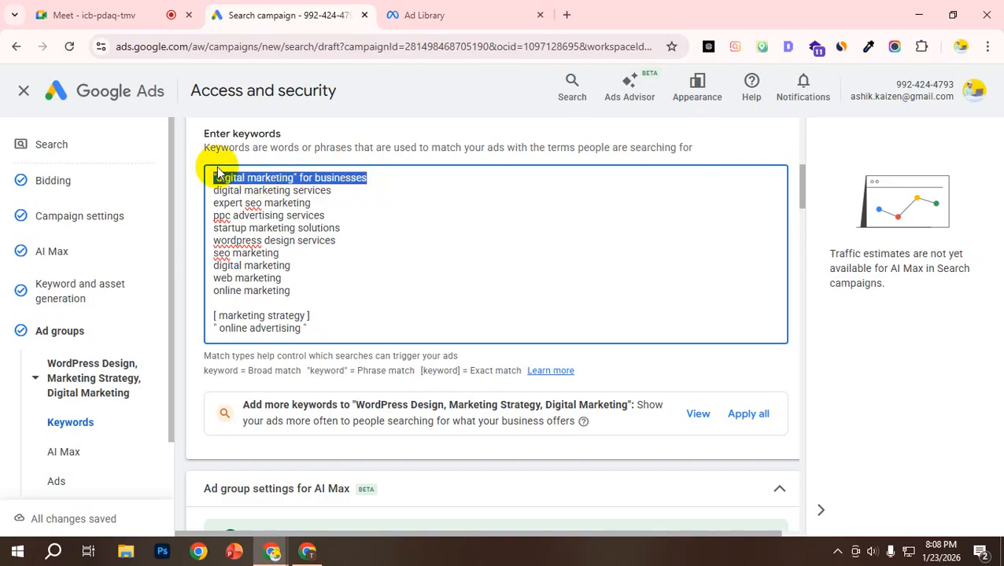
Step: Examine the quoted phrase "digital marketing" and the remaining words "for businesses" in the first keyword
click(285, 178)
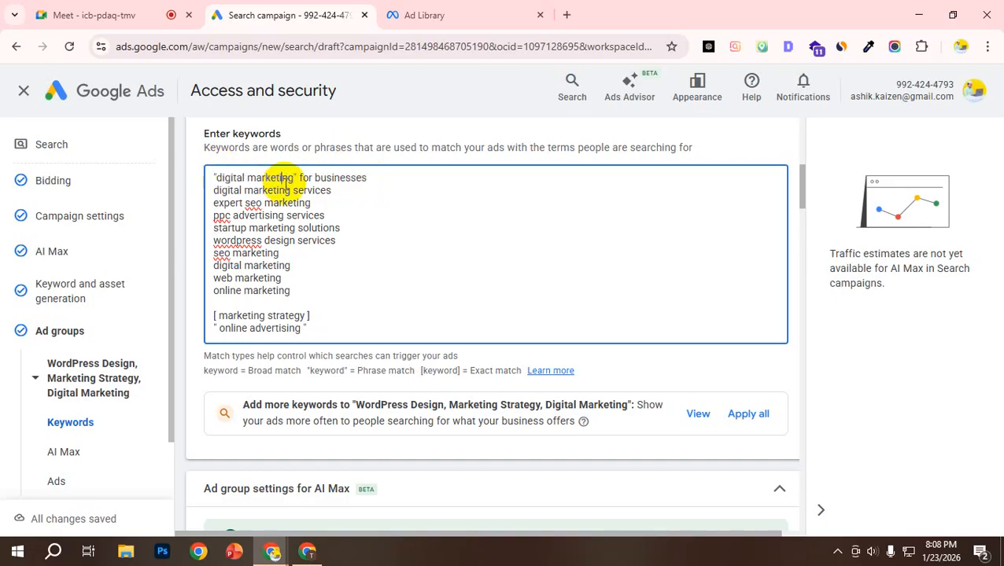
double_click(335, 177)
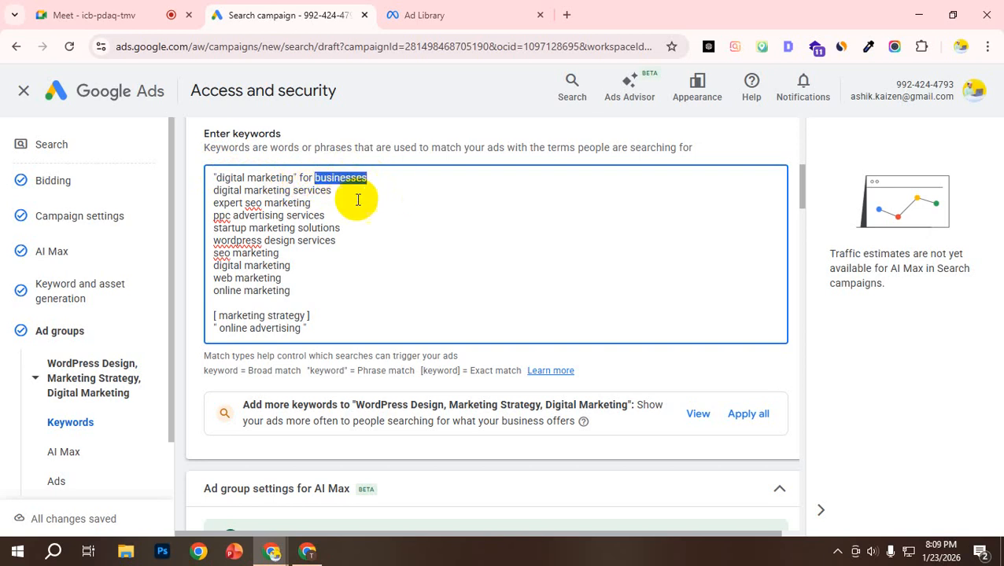
drag(301, 179, 367, 182)
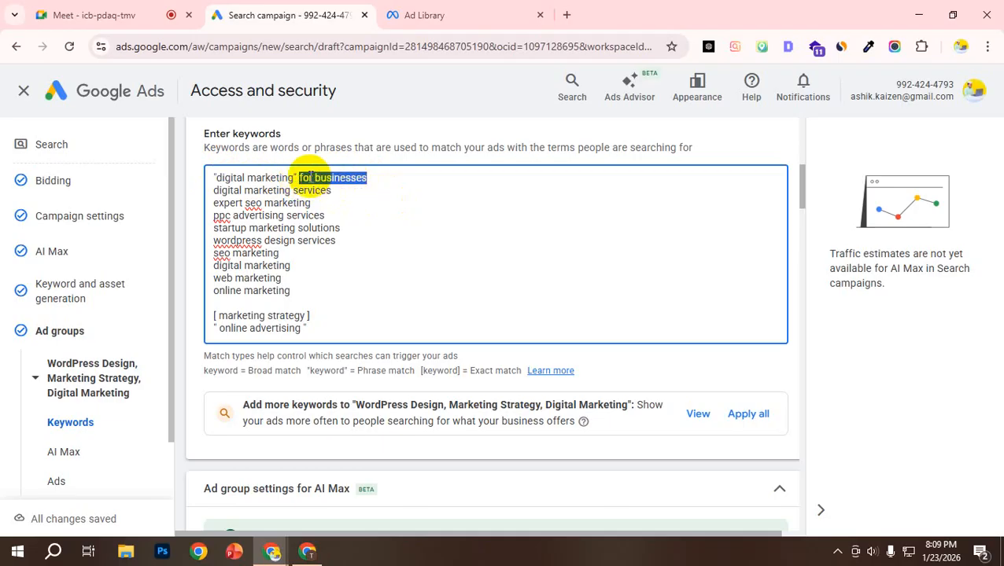
drag(298, 177, 207, 174)
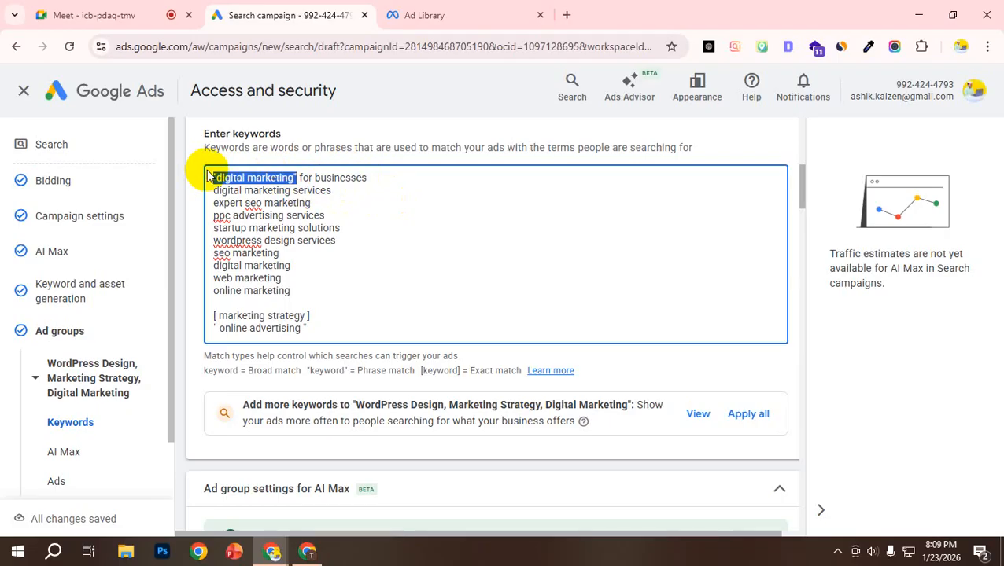
Step: Replace the quotation marks around "digital marketing" in the first keyword with square brackets and select the bracketed phrase
click(289, 178)
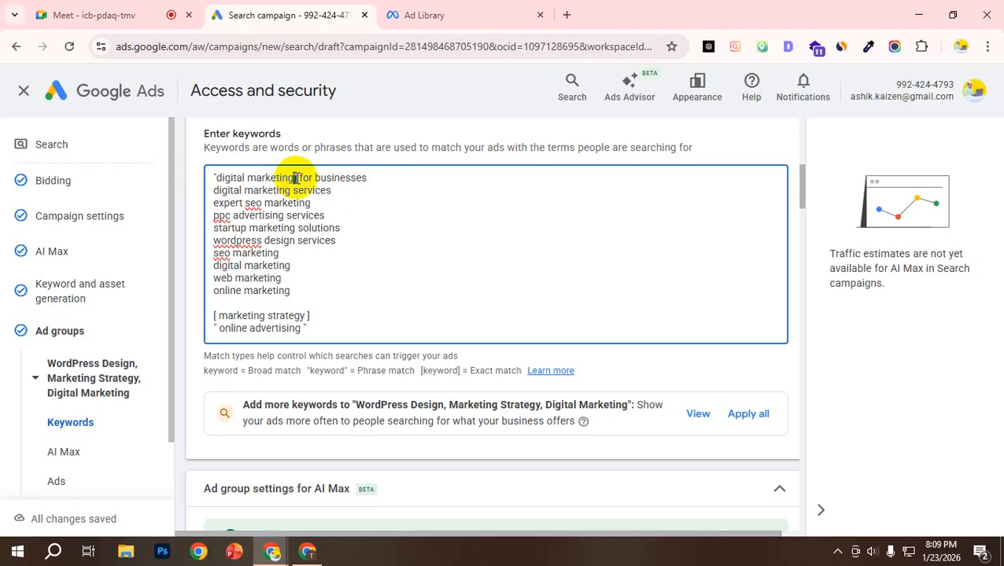
text(])
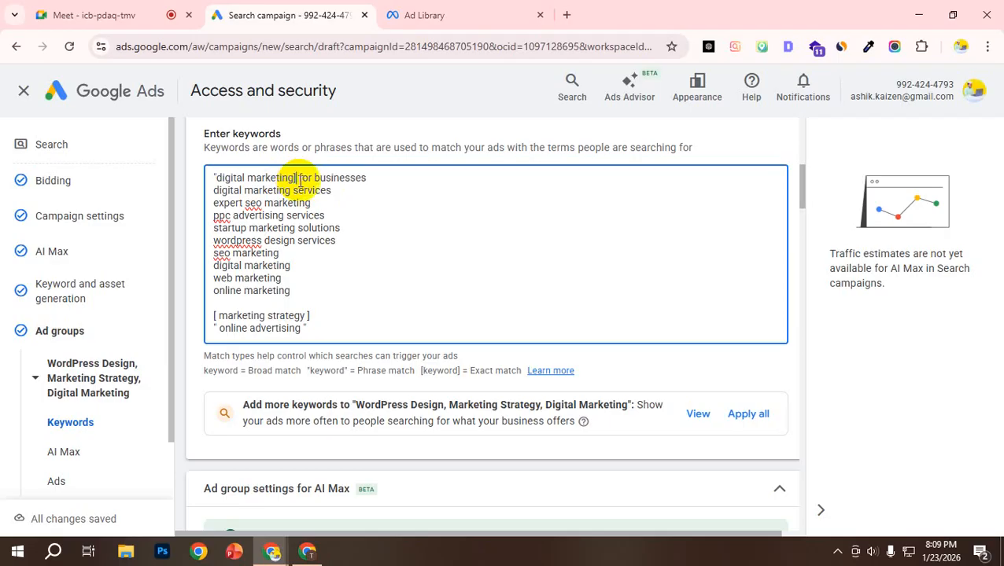
double_click(215, 178)
click(222, 172)
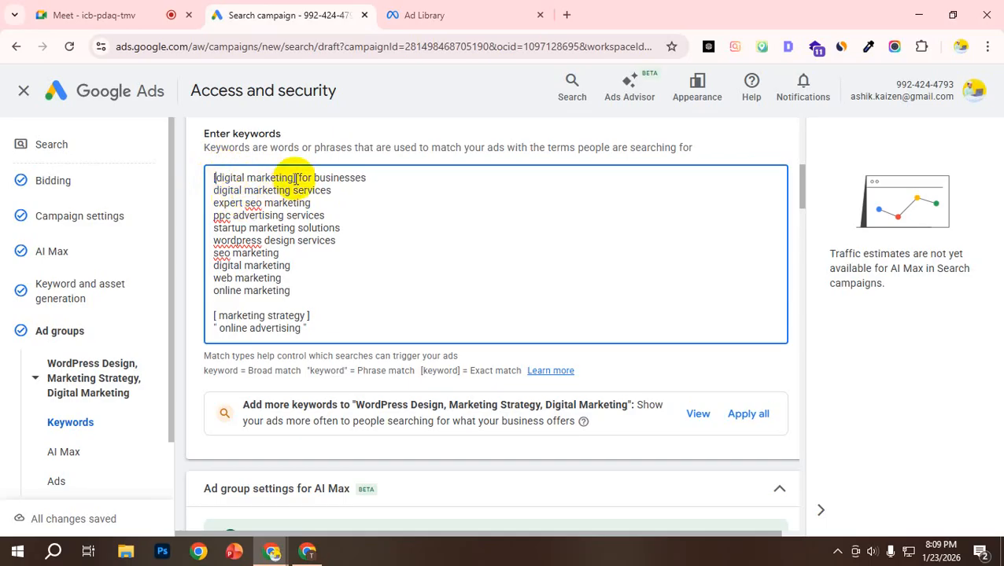
drag(295, 178, 209, 175)
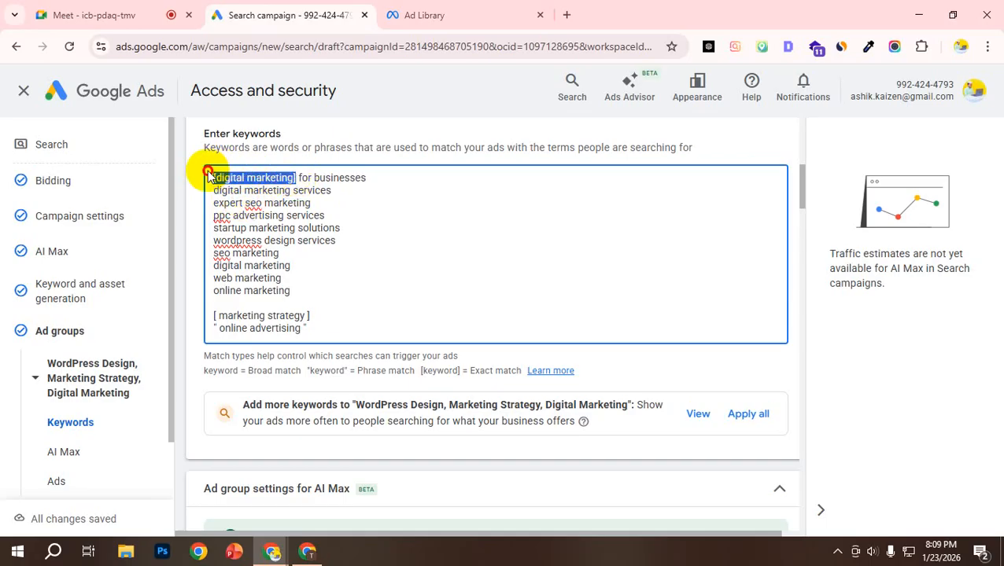
scroll(269, 258, down, 3)
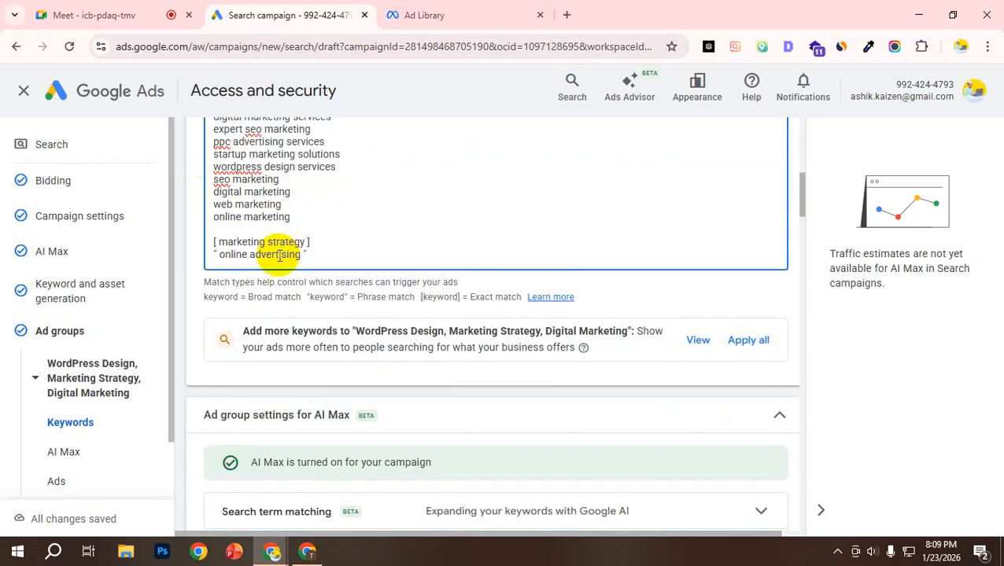
scroll(283, 262, up, 2)
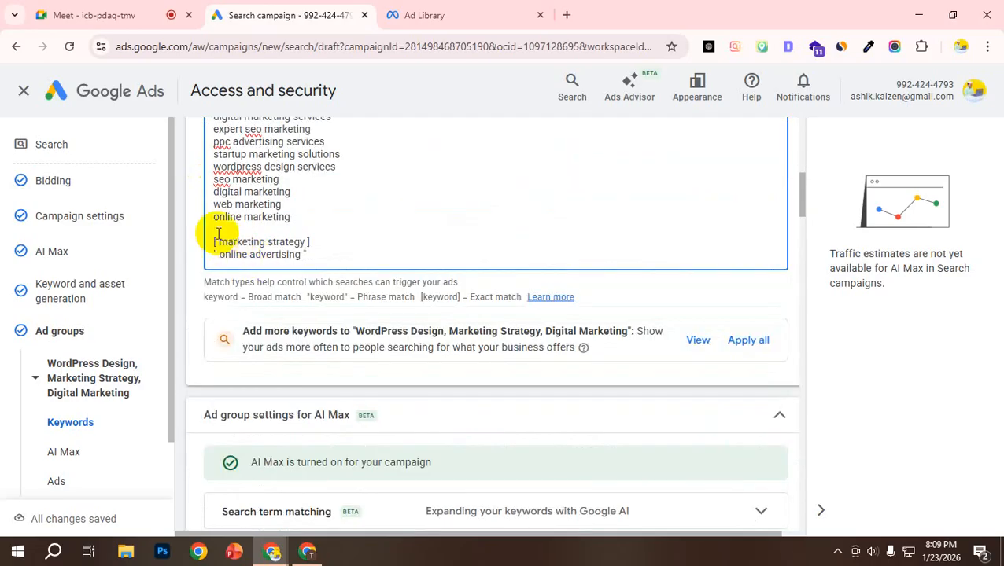
key(BackSpace)
Step: Expand the ad group's search term matching and brand inclusions settings for AI Max and check the available brand lists
scroll(212, 263, down, 2)
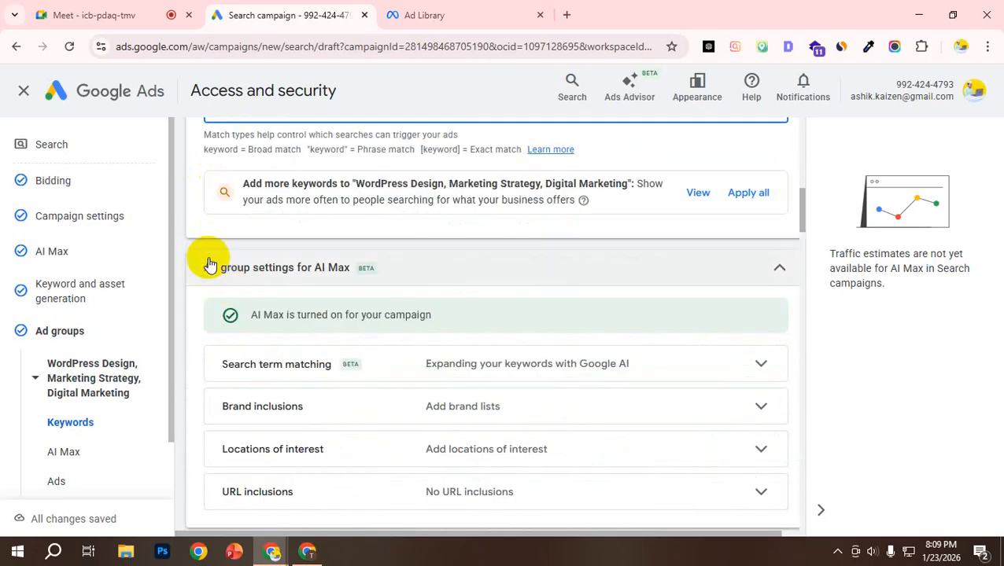
scroll(334, 245, down, 1)
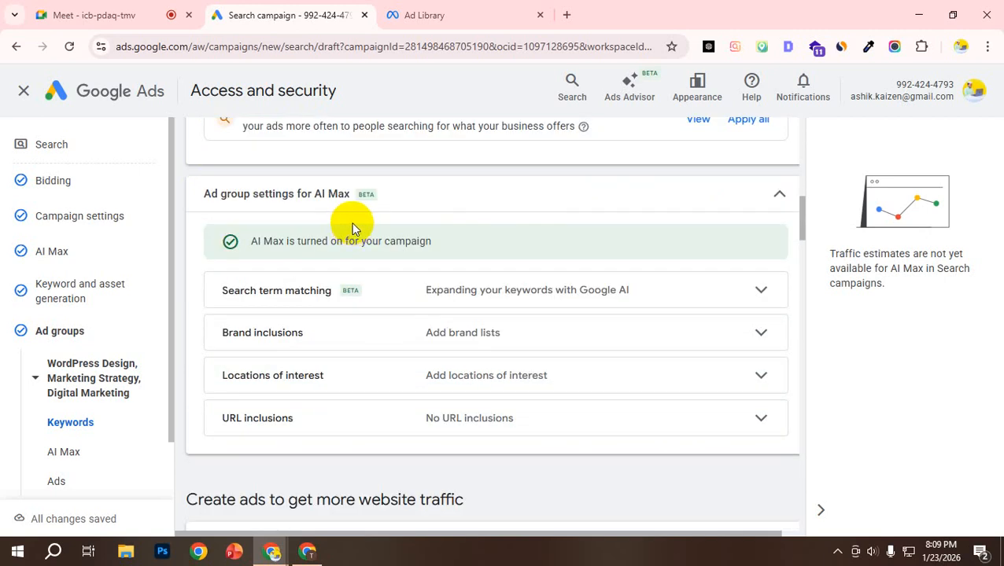
click(762, 298)
scroll(596, 320, down, 2)
click(520, 286)
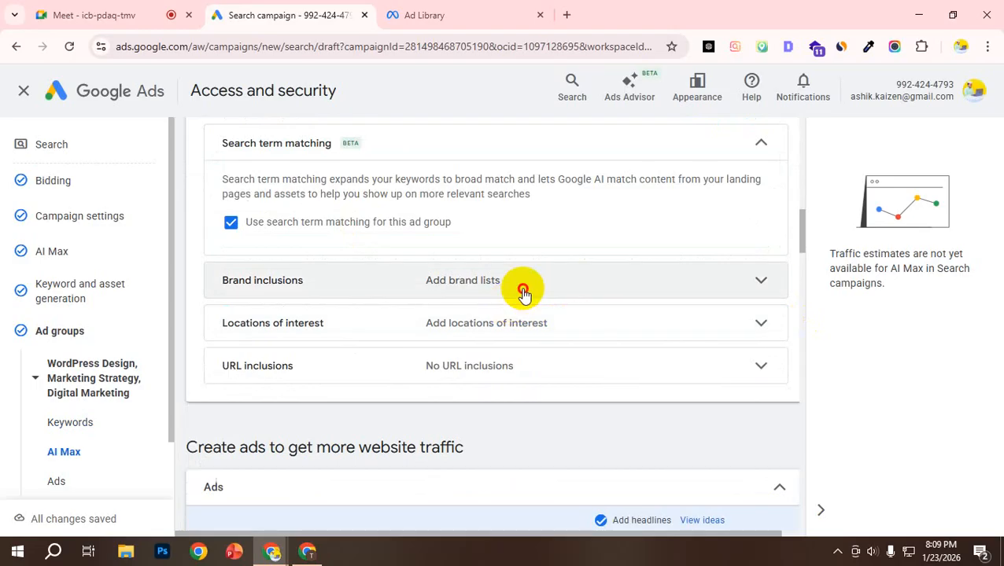
scroll(527, 295, down, 2)
click(295, 222)
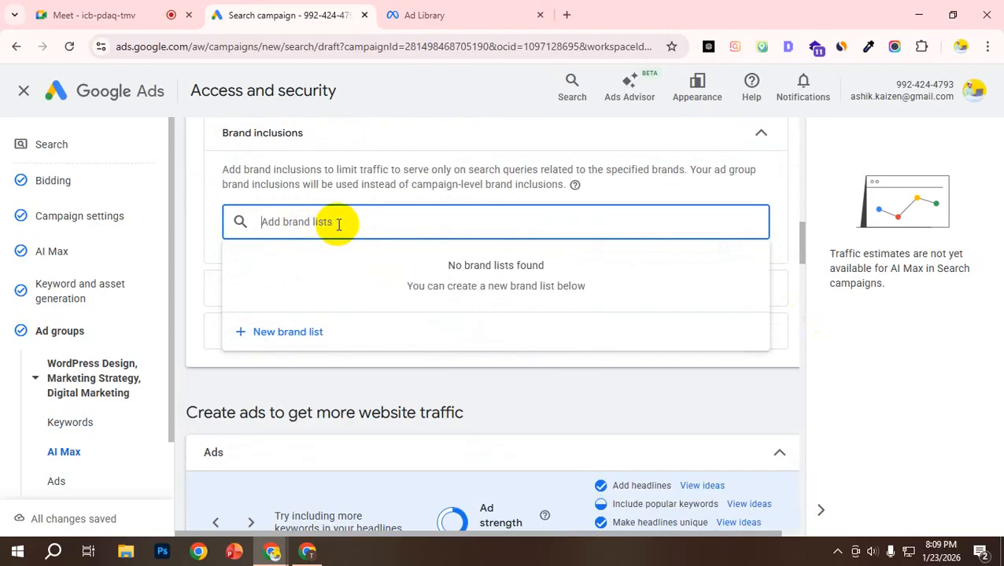
click(204, 235)
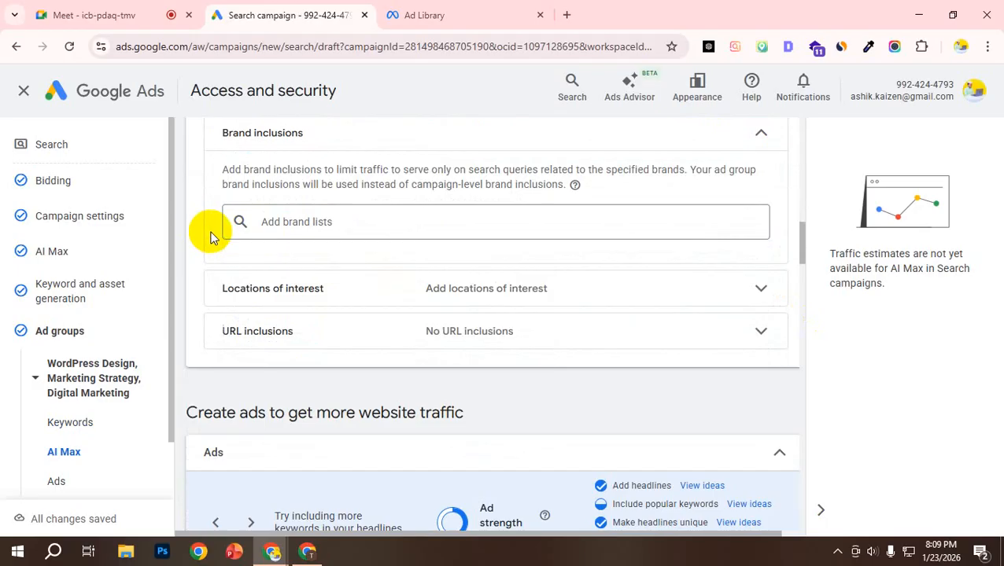
Step: Expand the locations of interest setting and review it together with the search term matching option
click(766, 293)
scroll(638, 291, down, 1)
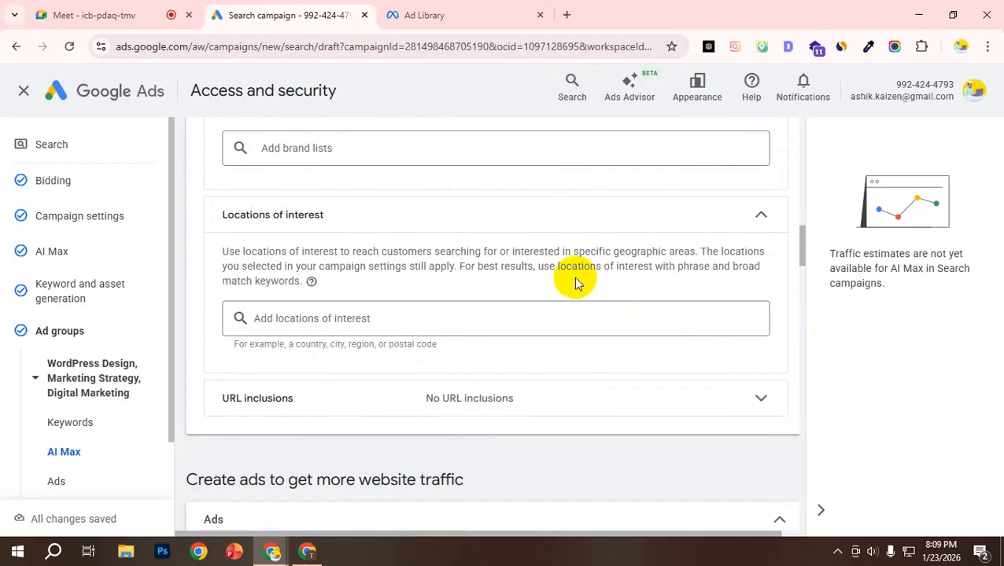
scroll(574, 281, down, 1)
scroll(563, 267, up, 6)
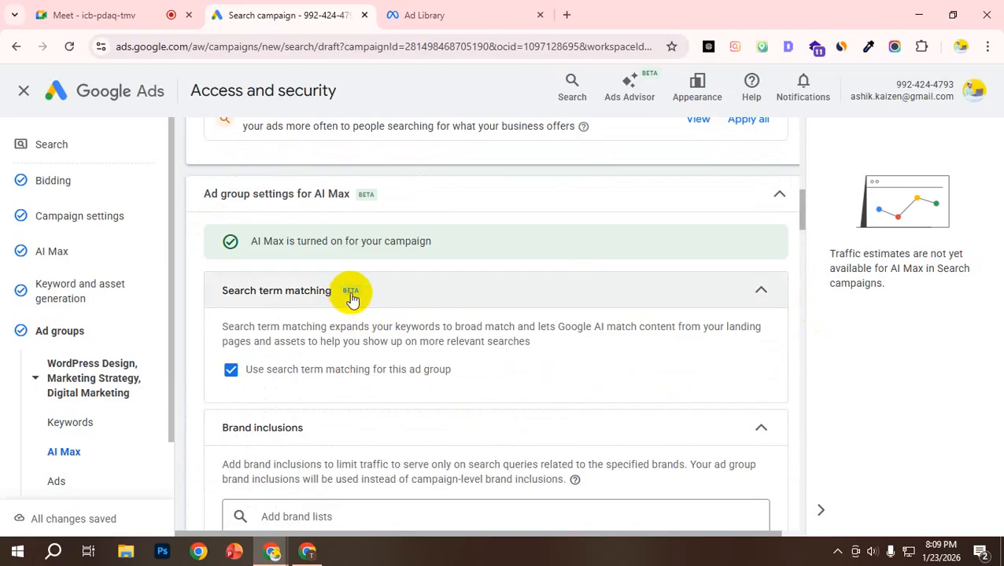
scroll(351, 298, up, 1)
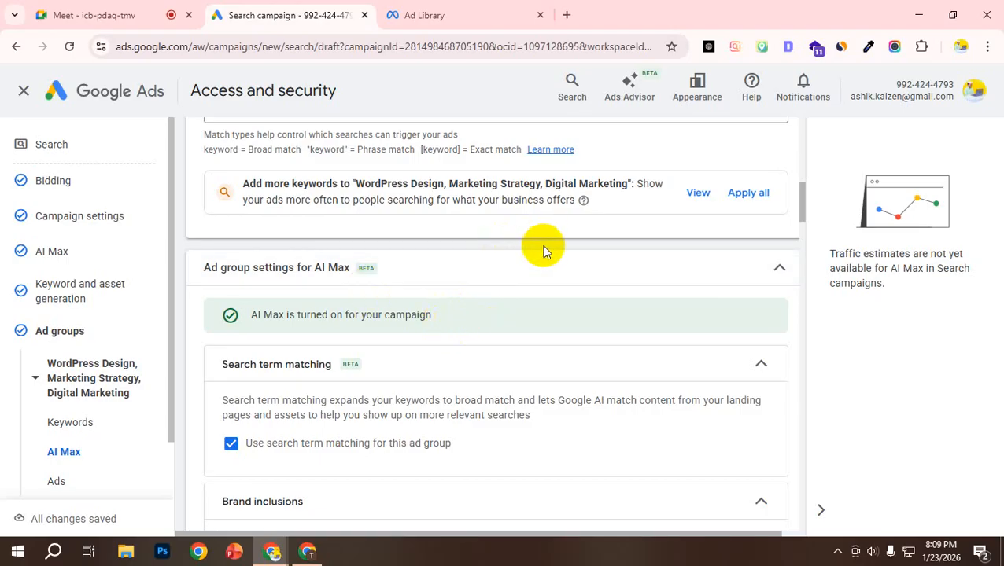
scroll(507, 276, down, 2)
scroll(507, 275, down, 6)
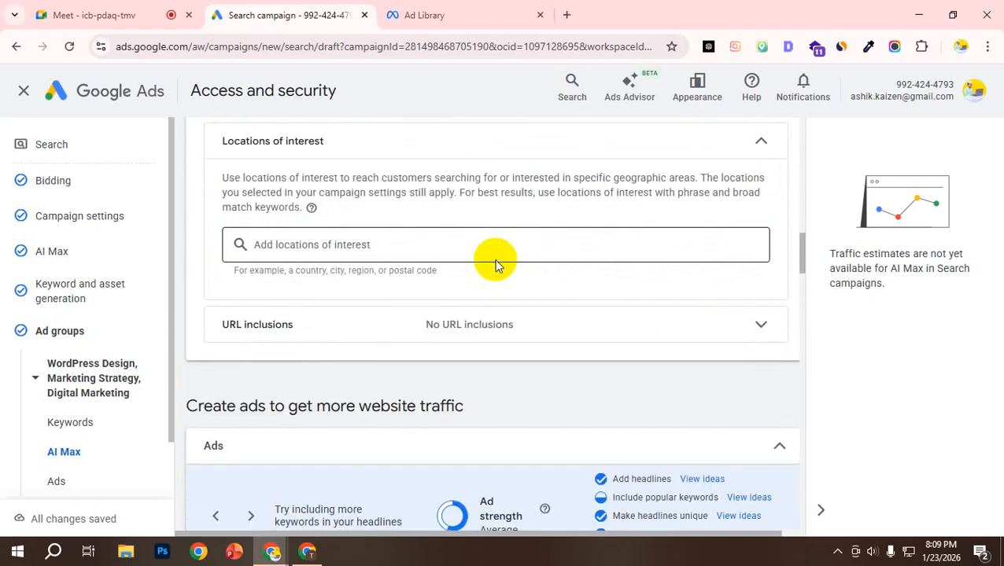
Step: Inspect the form for adding URL inclusions to the ad group and close it without entering any pages
click(764, 259)
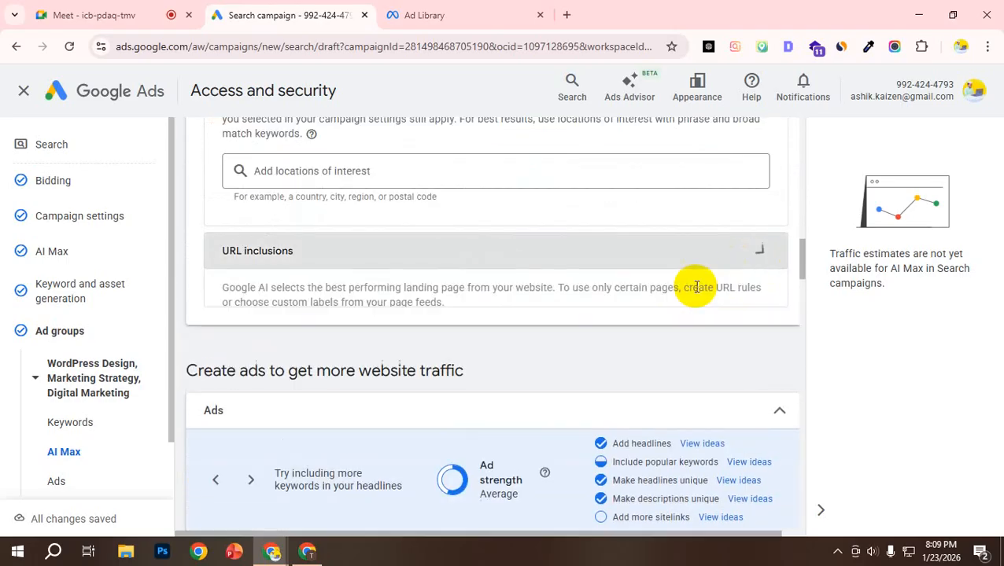
click(289, 341)
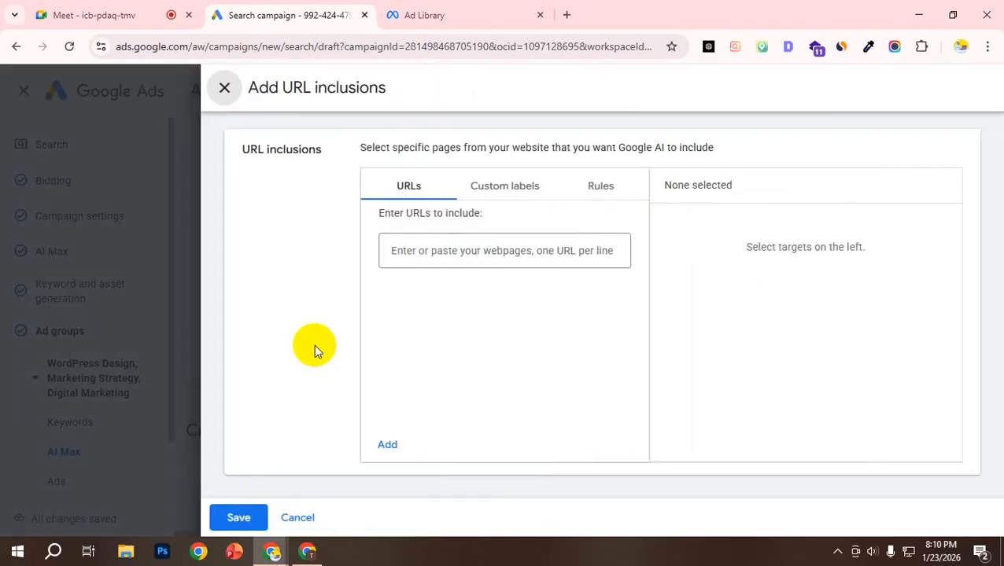
click(475, 253)
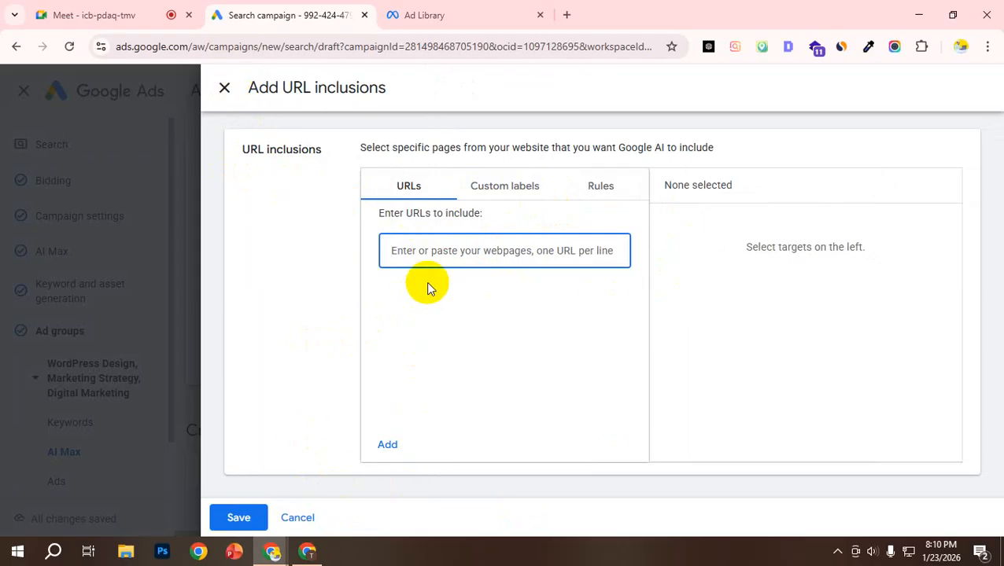
click(224, 88)
Step: Examine the section for creating ads to get more website traffic, including its heading and ad strength suggestions
scroll(338, 336, down, 5)
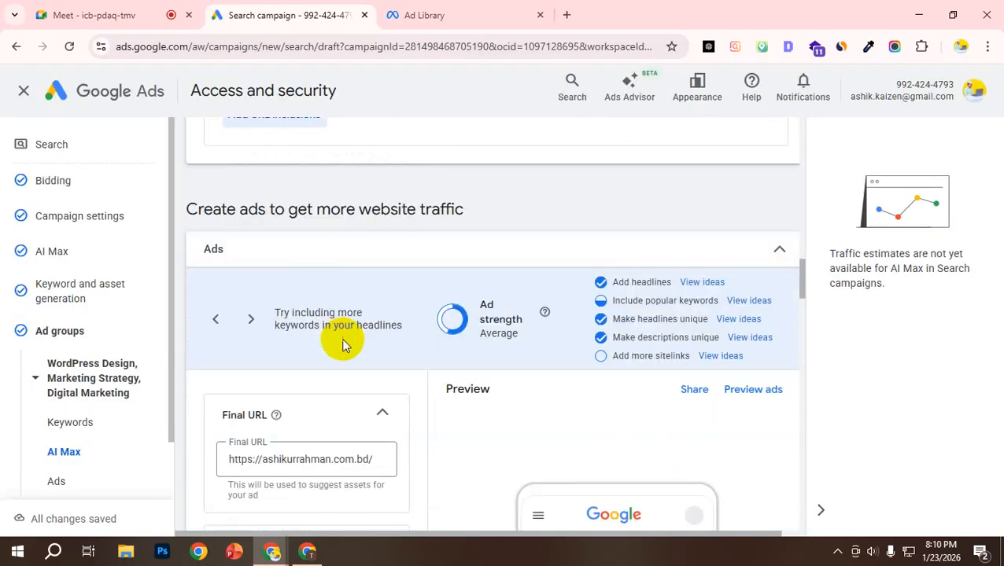
scroll(352, 340, up, 2)
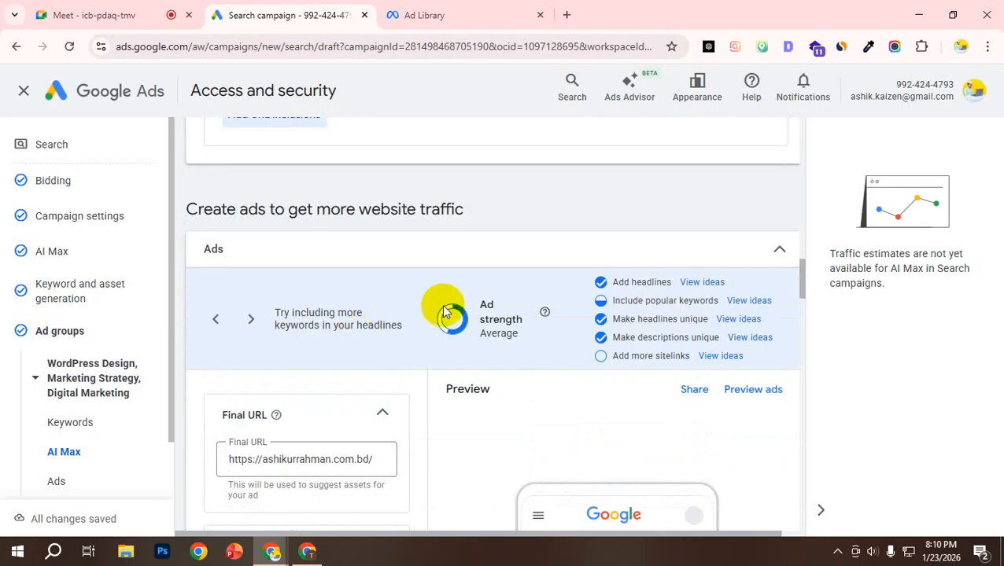
scroll(362, 267, up, 1)
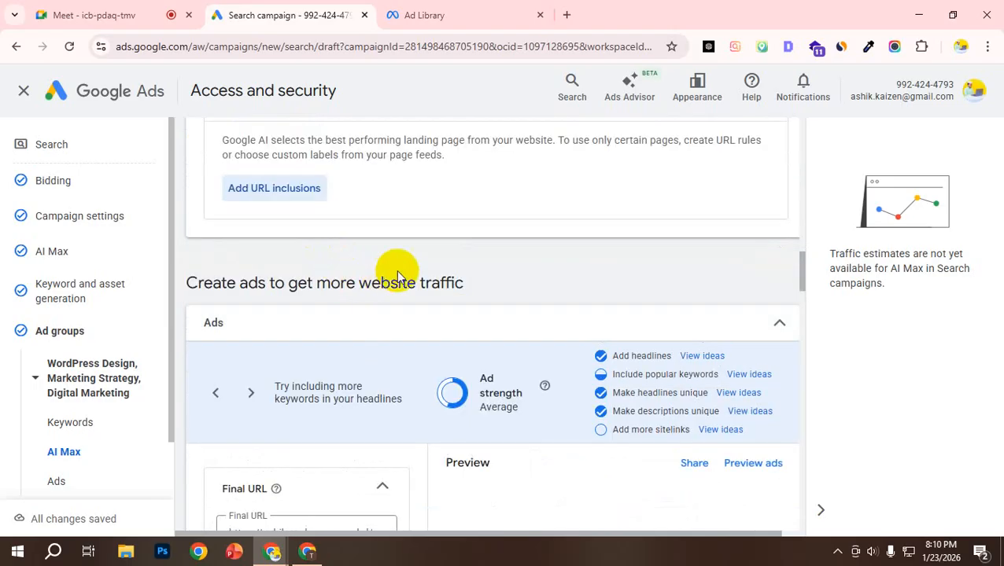
scroll(543, 236, down, 1)
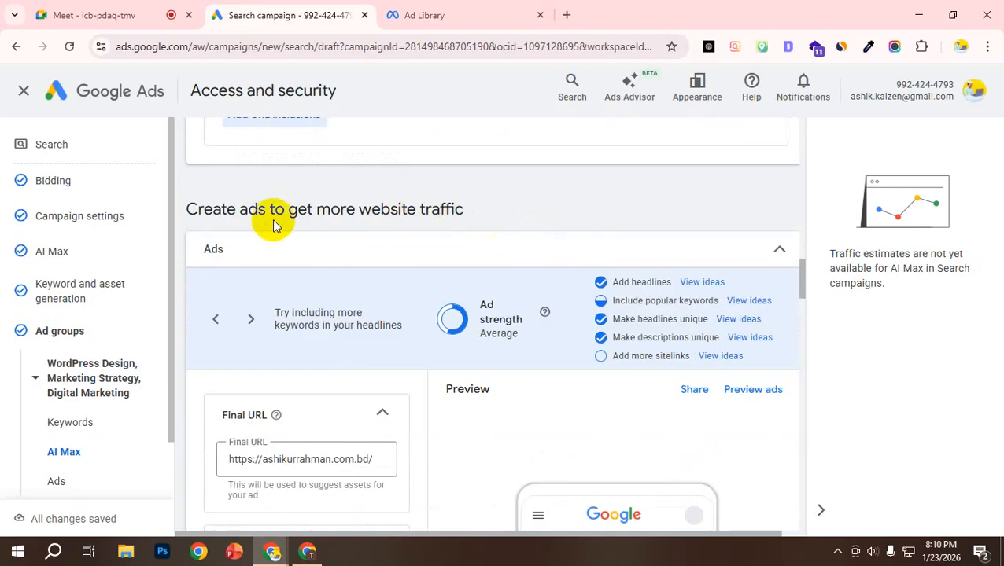
double_click(214, 214)
drag(215, 214, 473, 206)
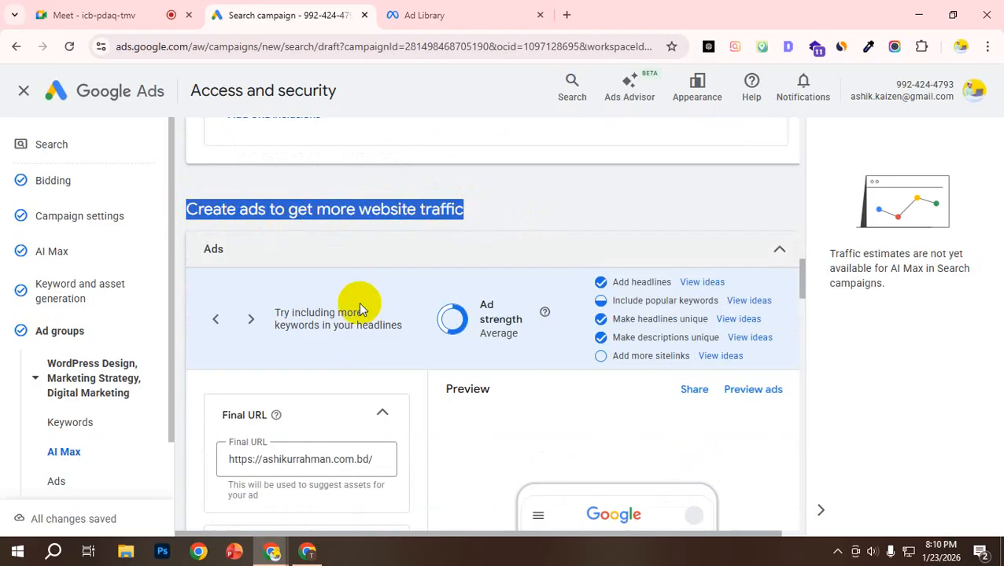
Step: Review the ad's final URL, display path, headlines, descriptions, business name and logos, and sitelinks
scroll(316, 270, down, 2)
scroll(419, 365, up, 1)
scroll(420, 364, down, 2)
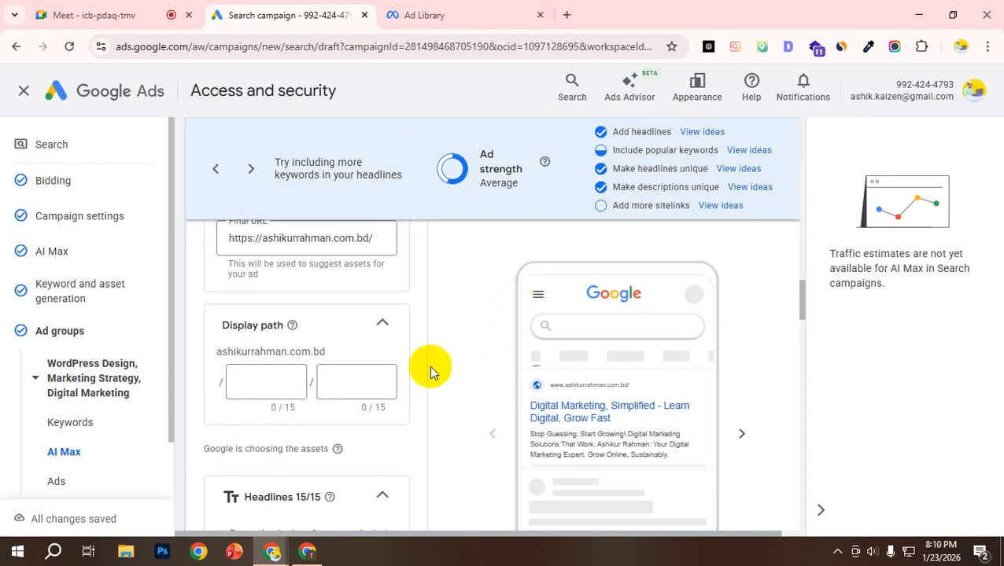
scroll(279, 354, up, 1)
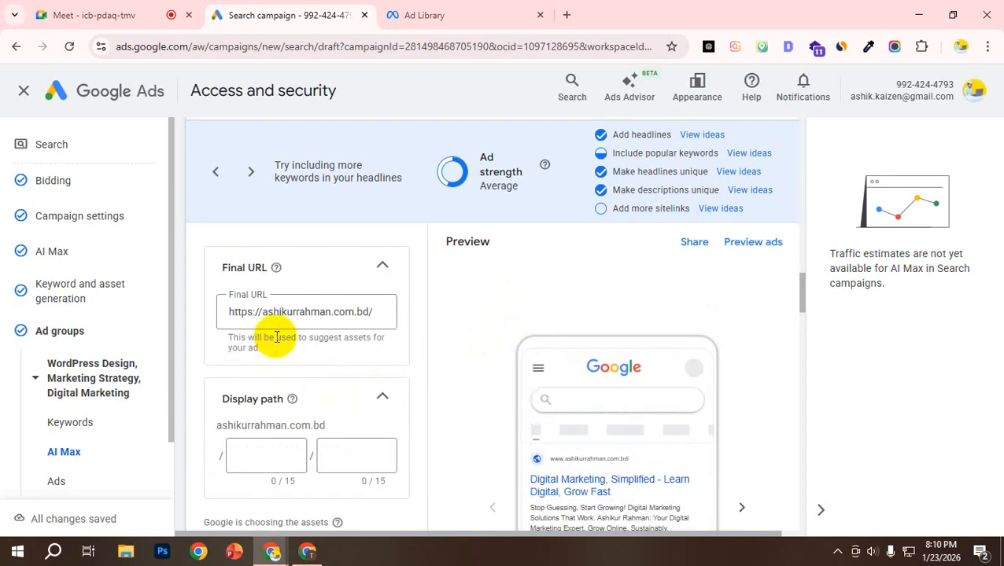
scroll(276, 409, down, 2)
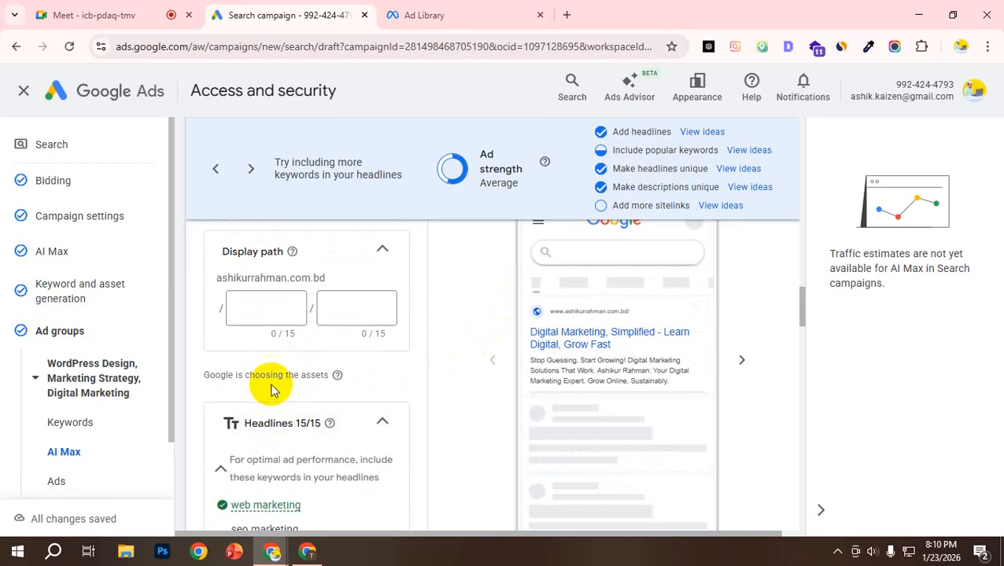
scroll(270, 389, down, 2)
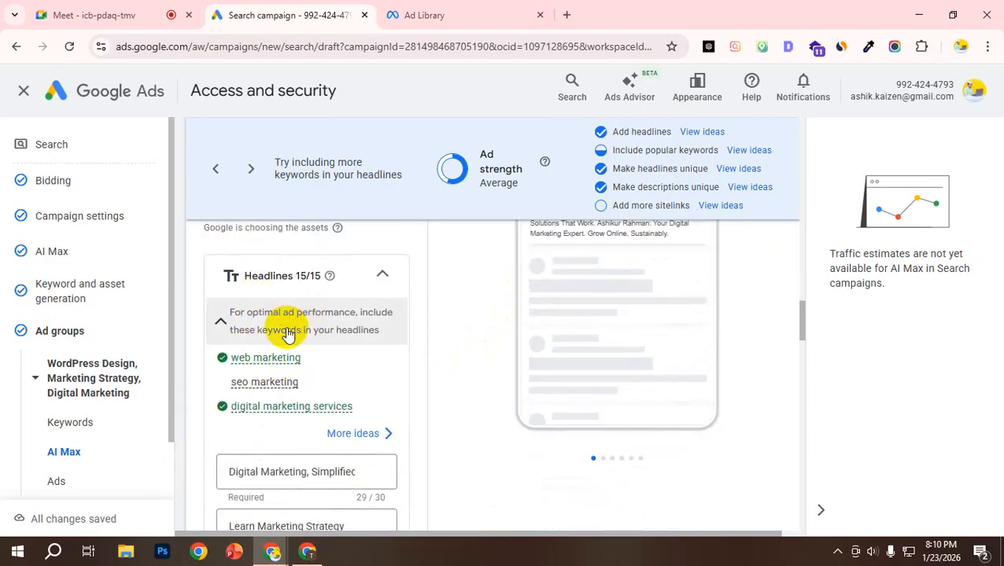
scroll(307, 370, down, 7)
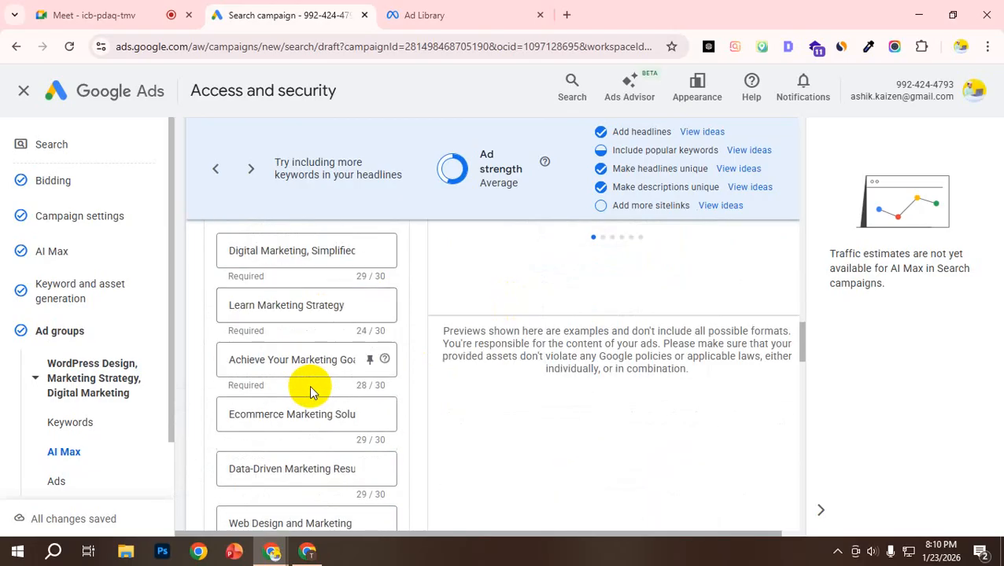
scroll(310, 386, down, 8)
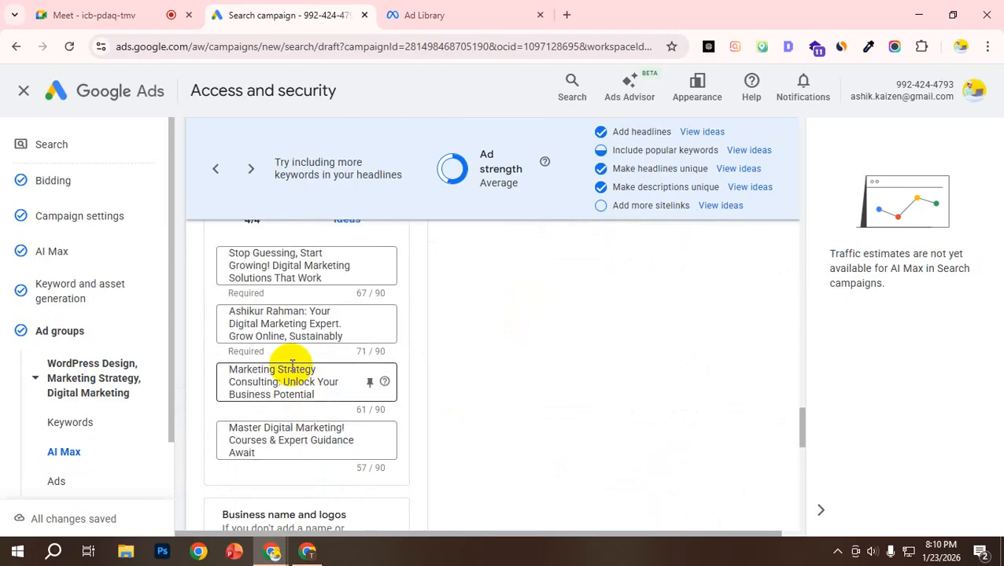
scroll(292, 367, down, 5)
scroll(291, 365, up, 1)
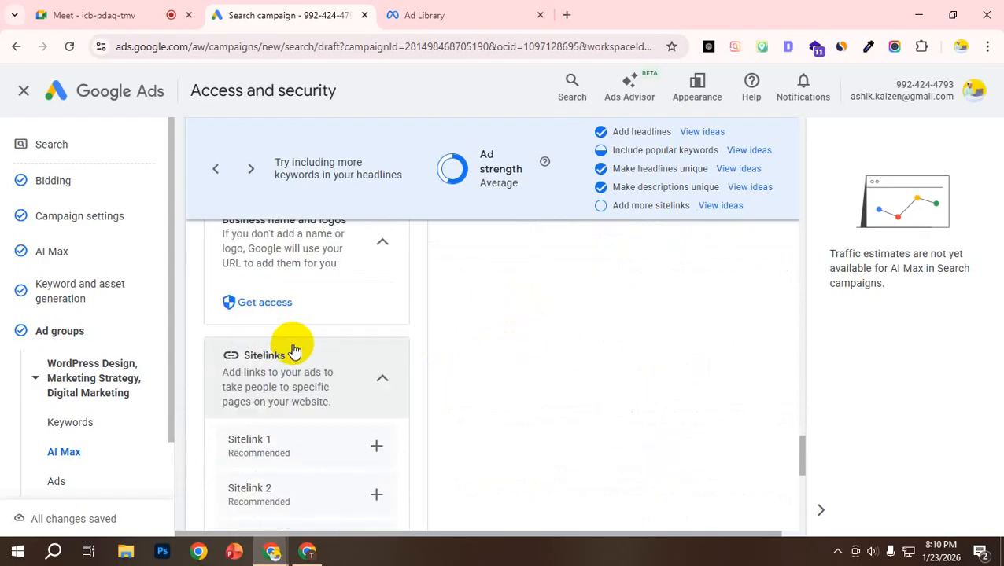
scroll(321, 400, down, 1)
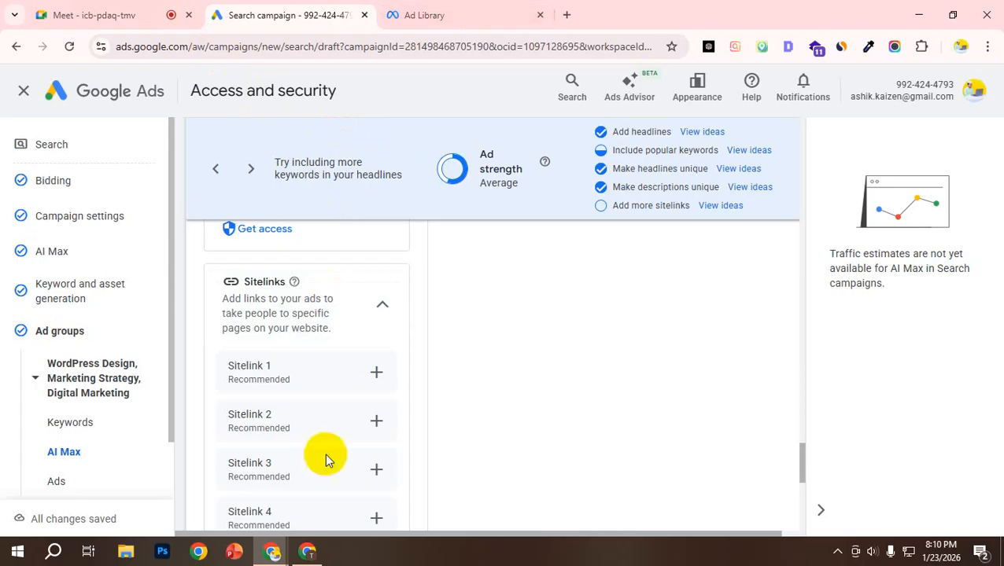
Step: Switch to the Google Ads Architecture Masterclass PDF and examine the sitelinks and callouts on the ad assets page
click(298, 557)
scroll(460, 336, up, 10)
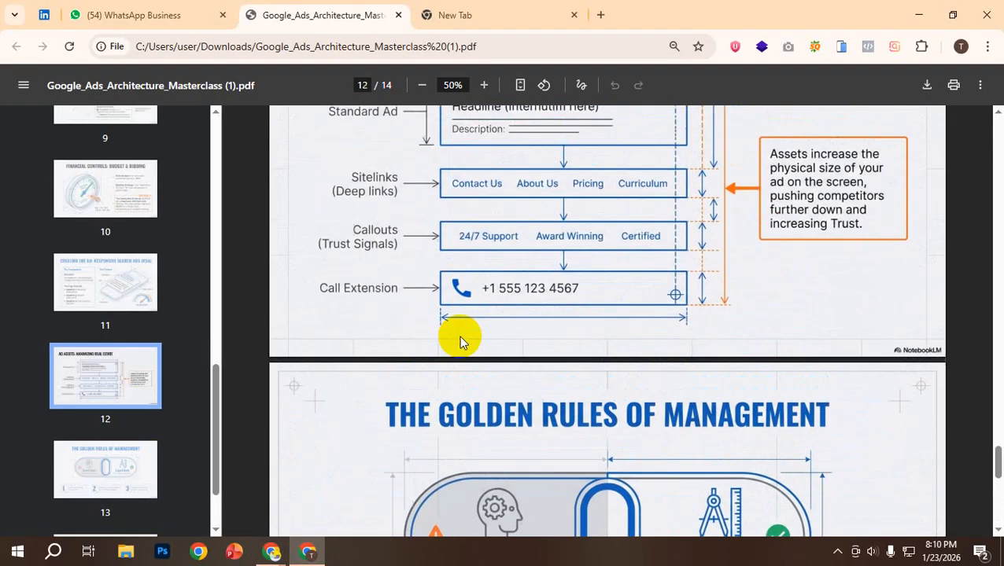
scroll(394, 370, down, 1)
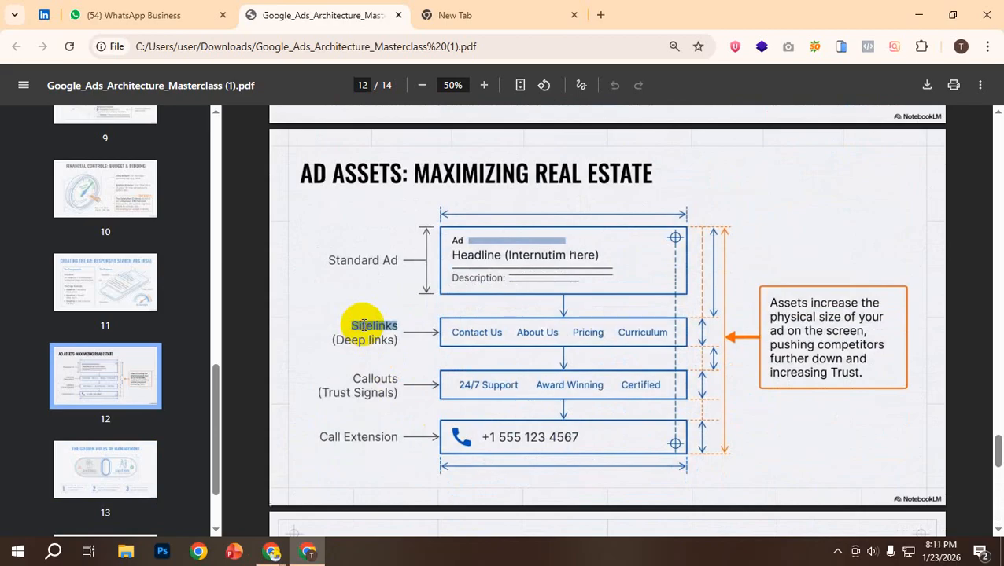
drag(453, 332, 678, 329)
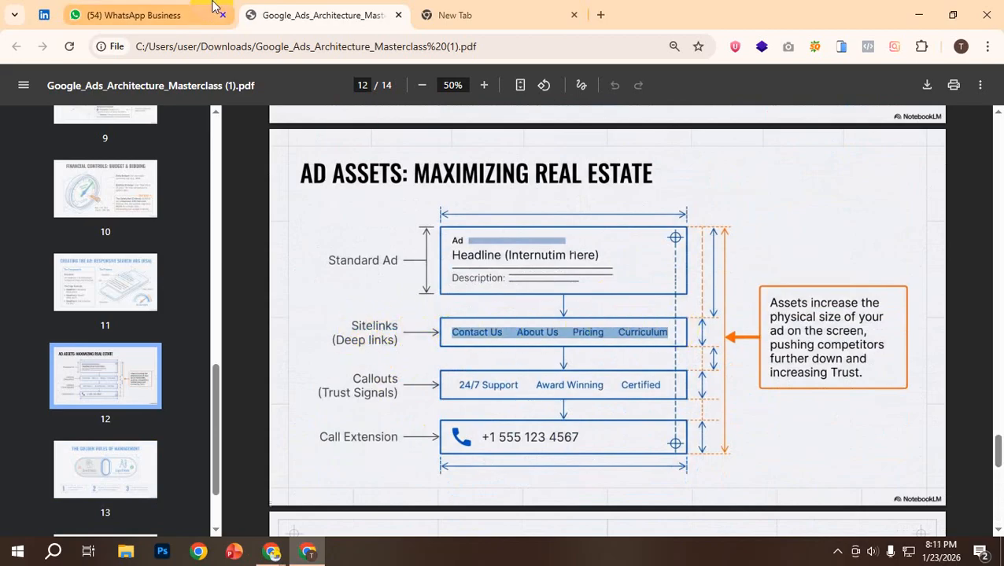
double_click(374, 381)
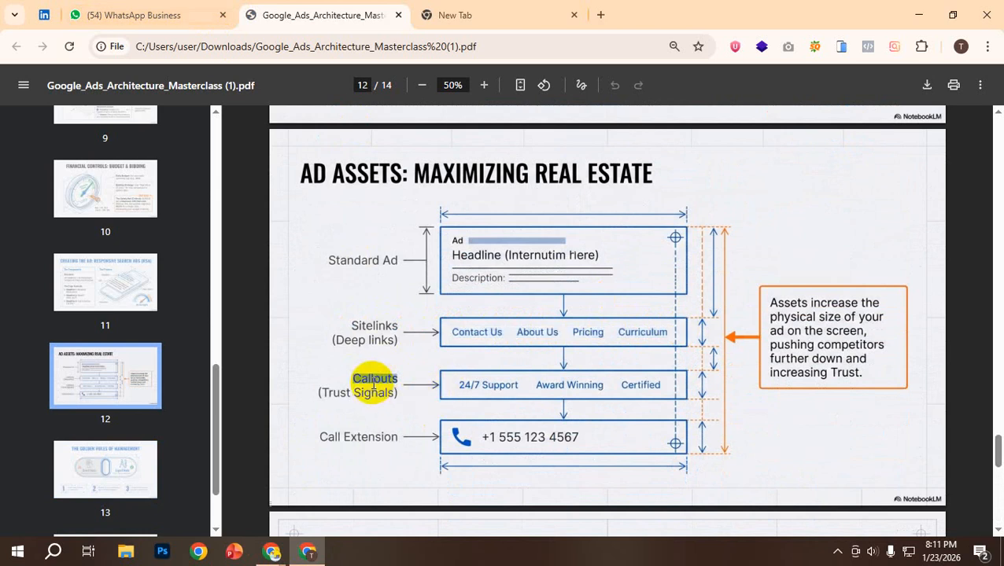
Step: Return to the Google Ads campaign draft and highlight the ad's final URL for inspection
mouse_move(261, 534)
click(216, 509)
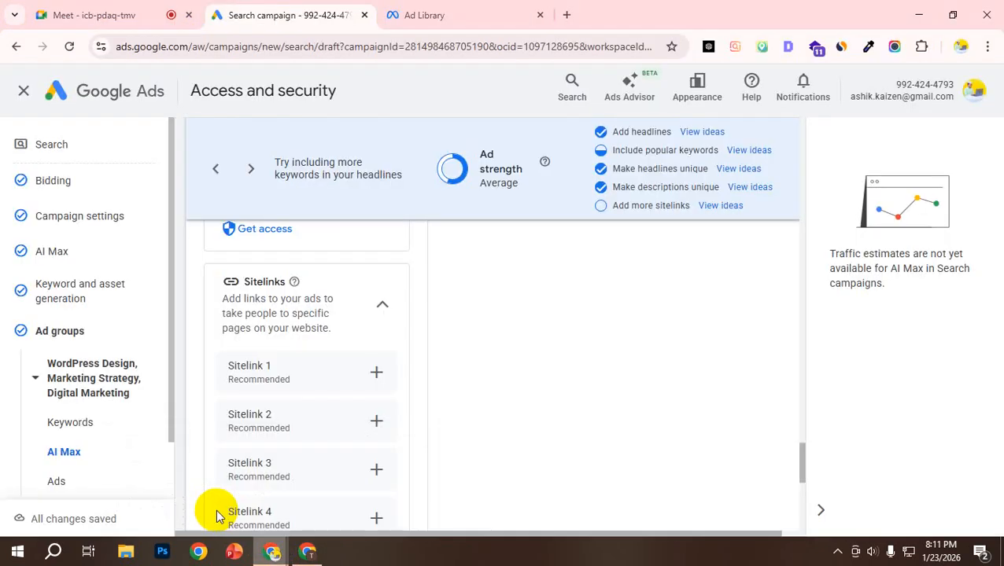
scroll(272, 366, up, 10)
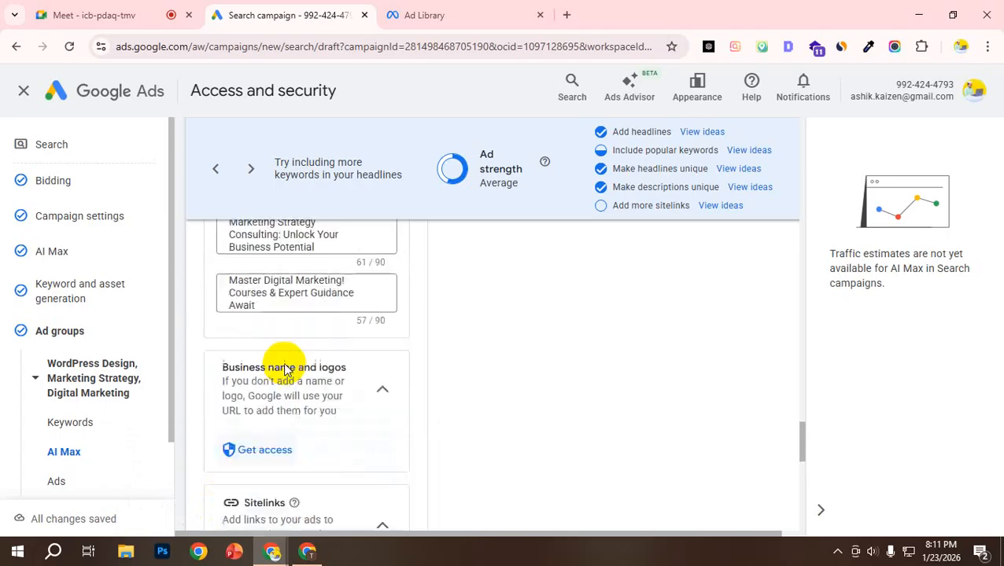
scroll(338, 370, up, 10)
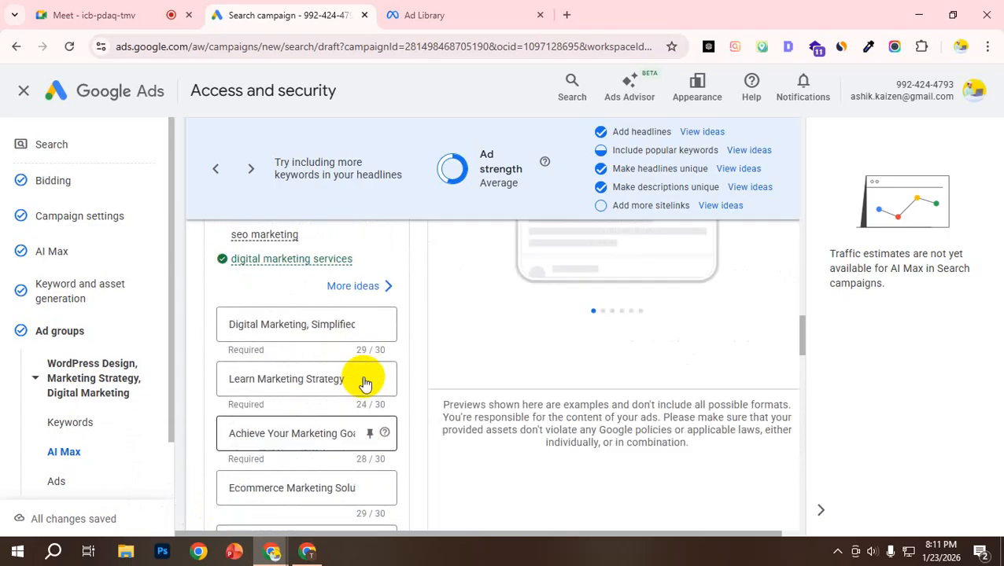
scroll(326, 401, down, 1)
click(246, 314)
triple_click(262, 309)
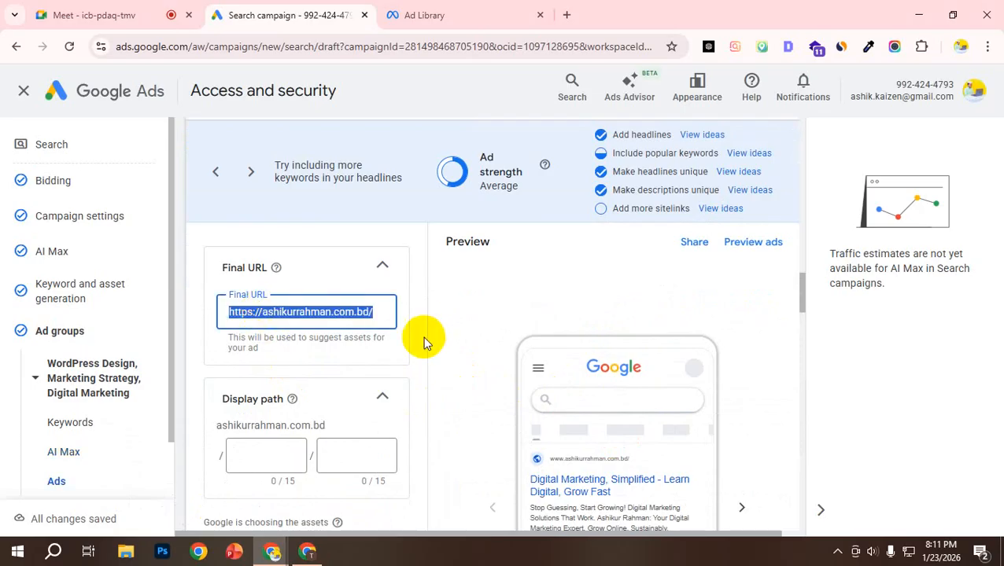
Step: Highlight the display path's domain, try placeholder text in the first path field and clear it again
scroll(309, 406, down, 1)
click(259, 378)
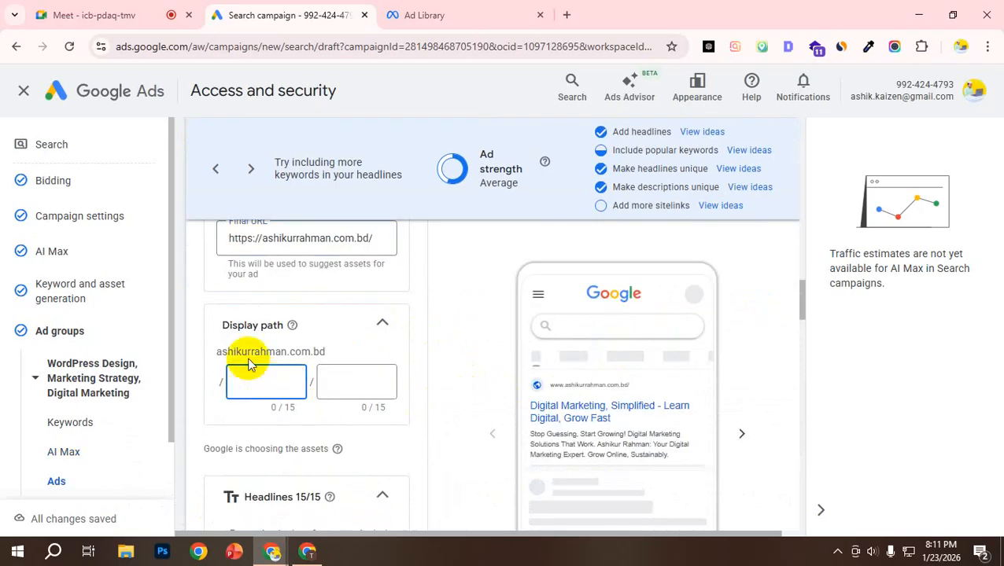
double_click(237, 352)
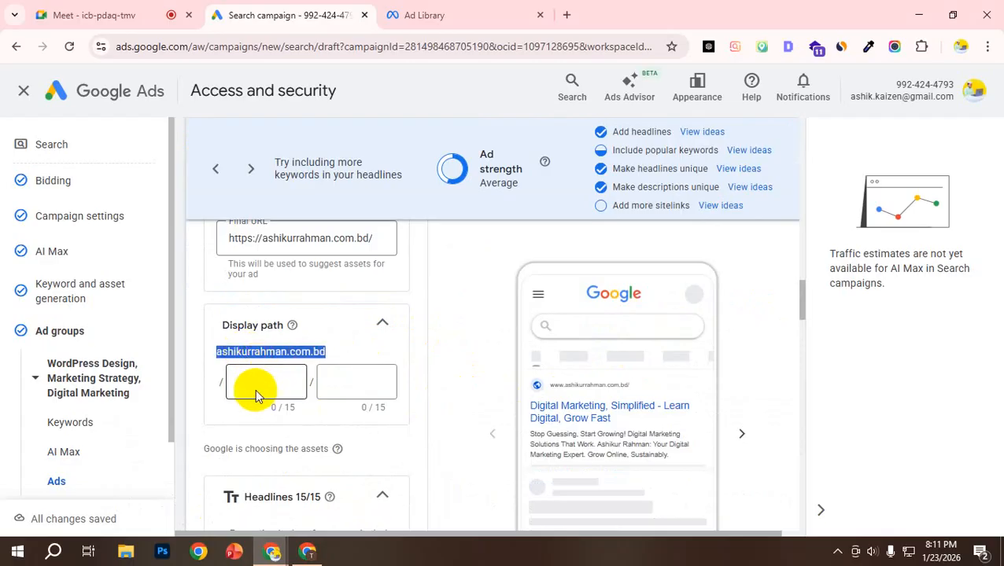
click(252, 385)
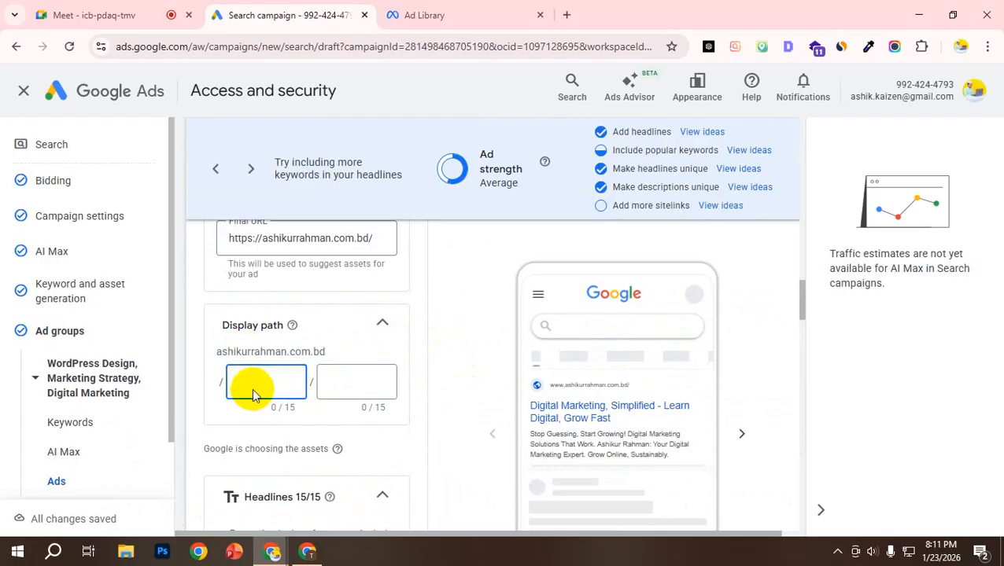
text(xvcvk)
key(BackSpace)
scroll(283, 348, up, 1)
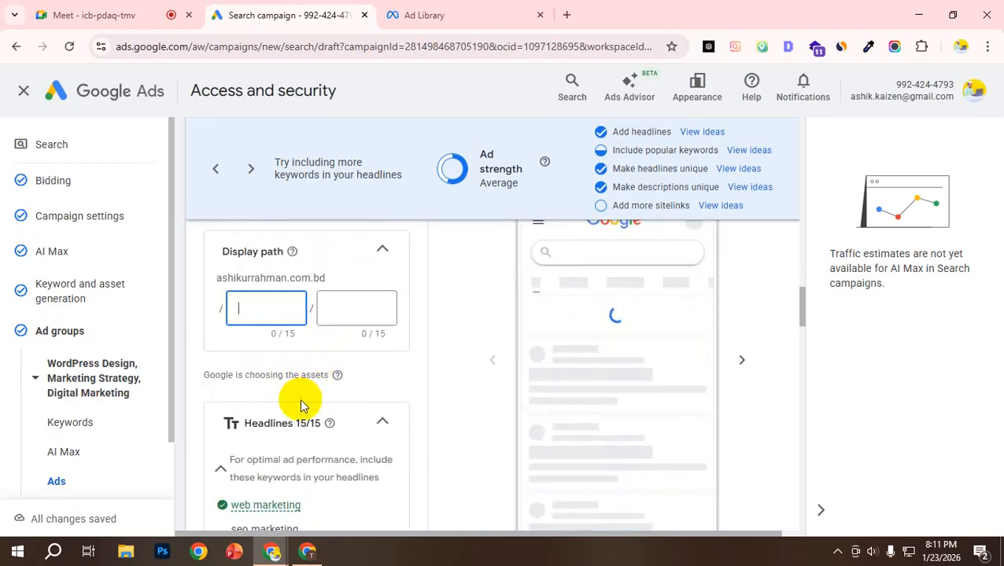
Step: Review the headlines section, including its keyword suggestions, the pinning help and the headline entries
scroll(300, 402, down, 1)
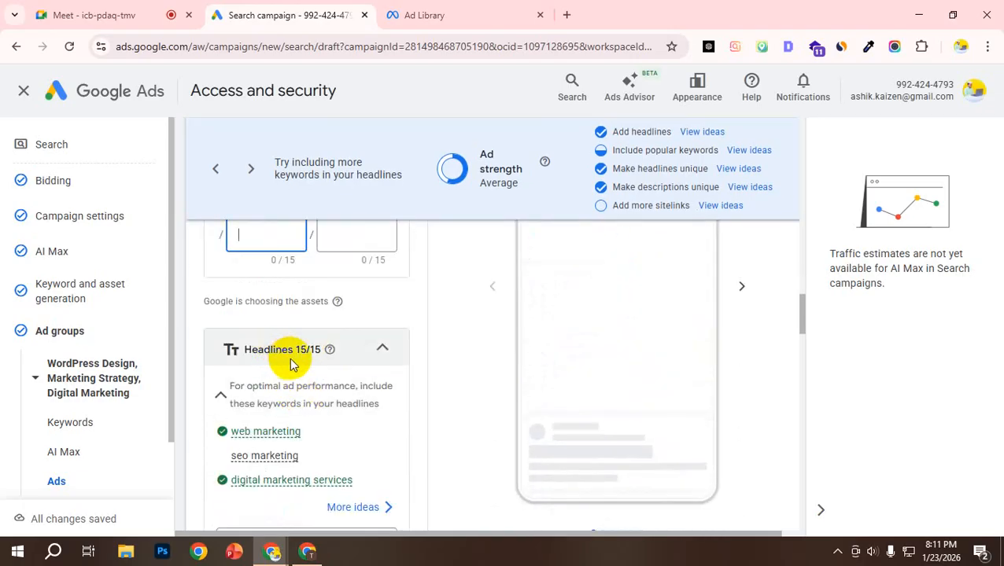
scroll(288, 393, down, 1)
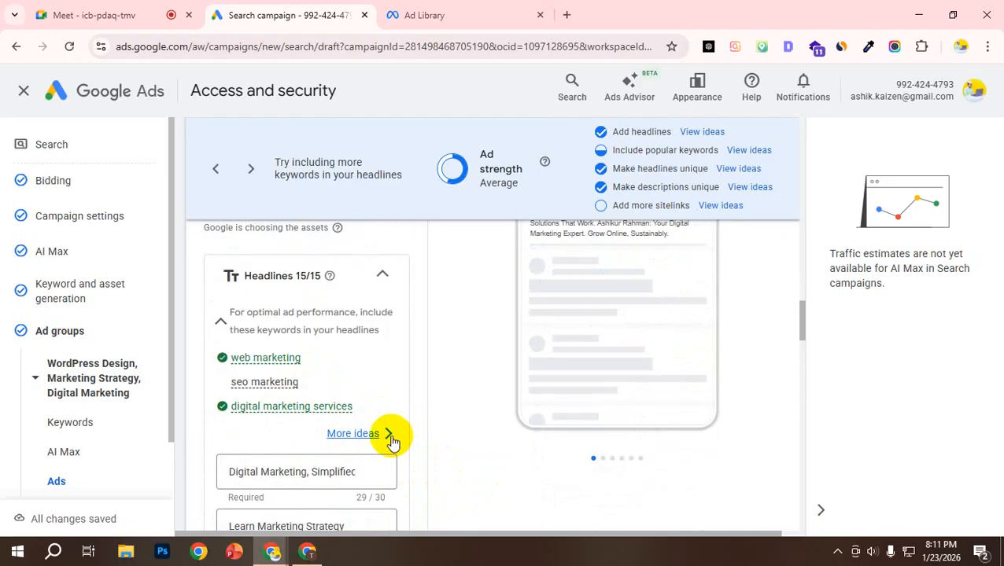
scroll(390, 442, down, 2)
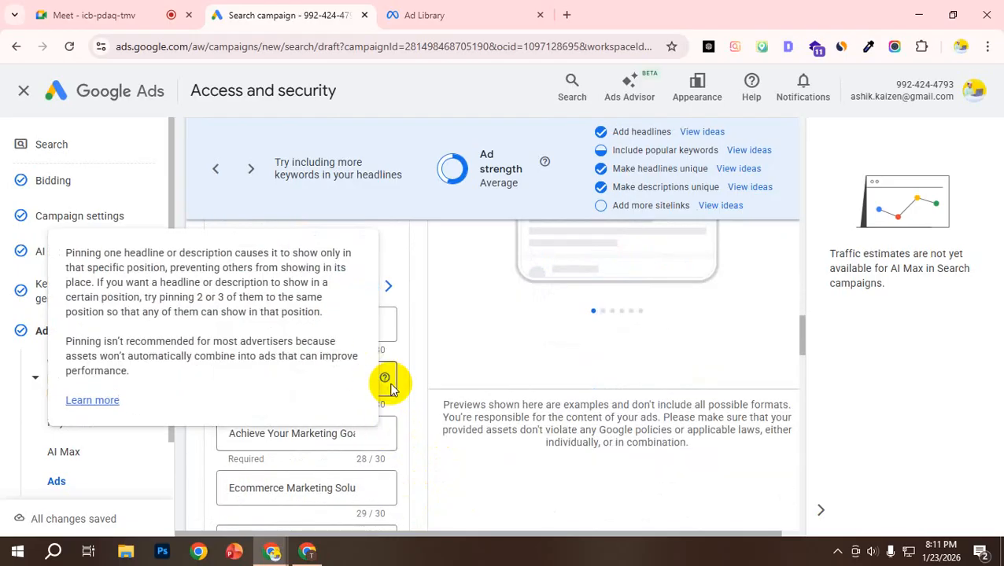
scroll(399, 378, up, 3)
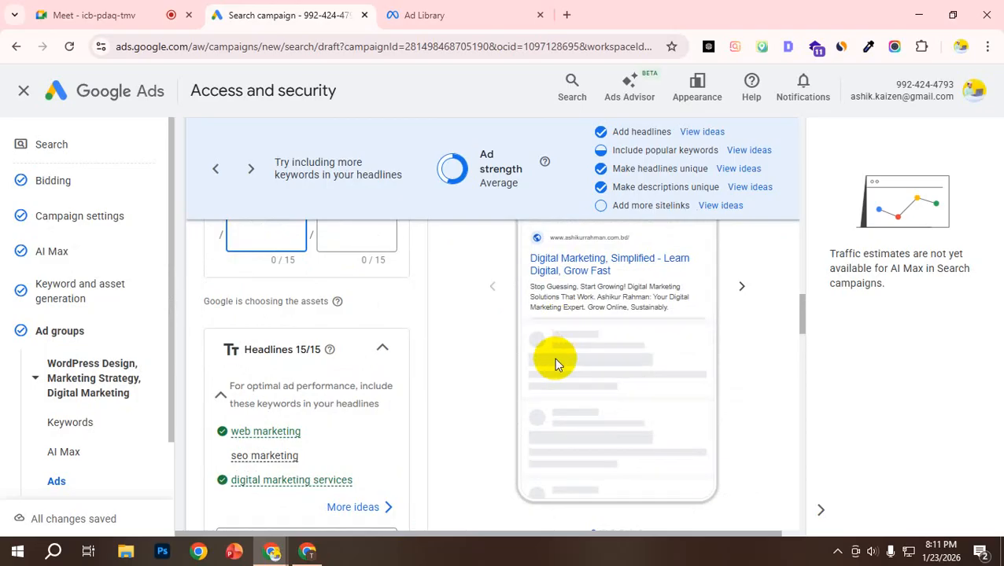
scroll(312, 431, down, 2)
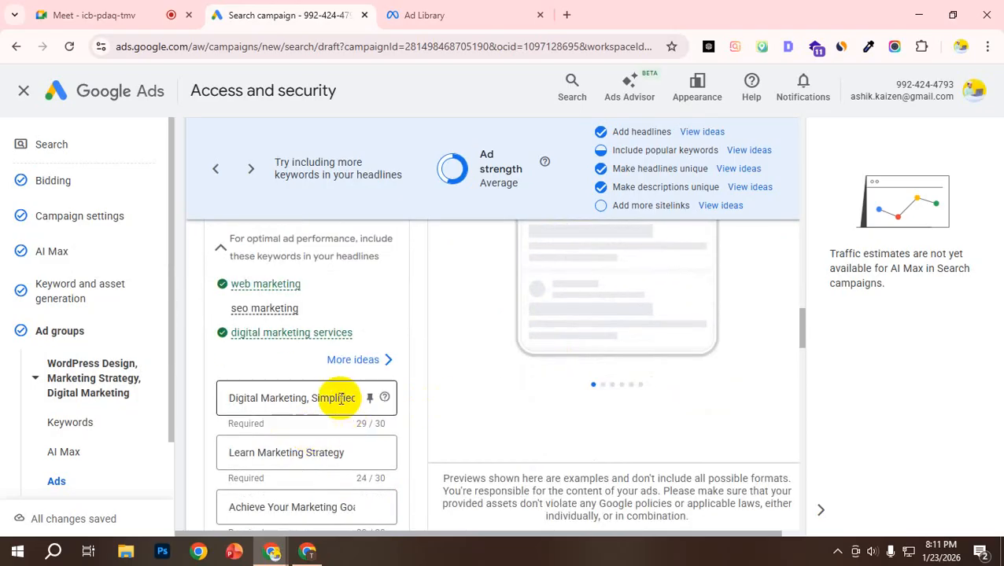
scroll(299, 425, down, 5)
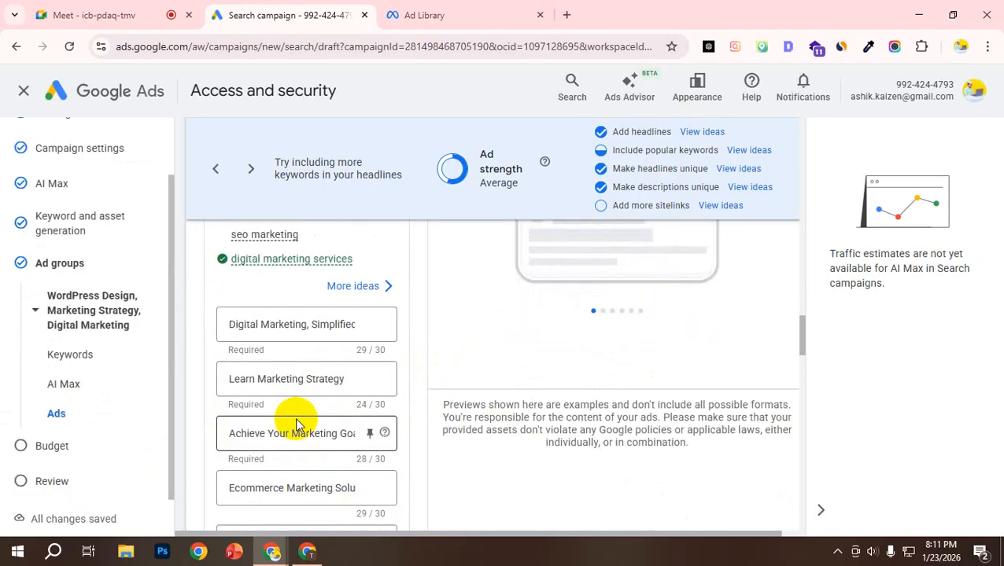
scroll(311, 408, down, 3)
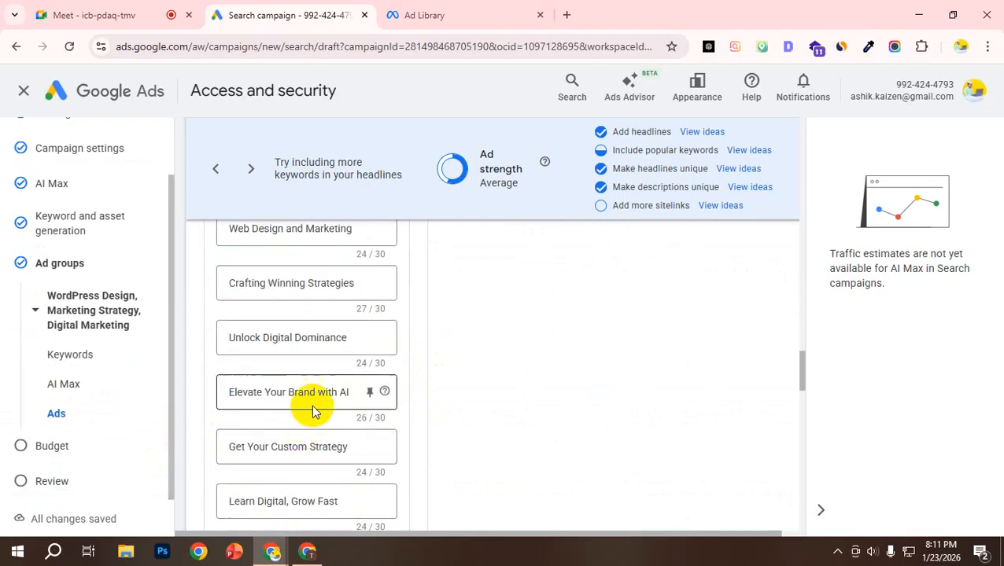
Step: Compare the required headlines and their suggested keywords with the ad preview
scroll(313, 403, up, 5)
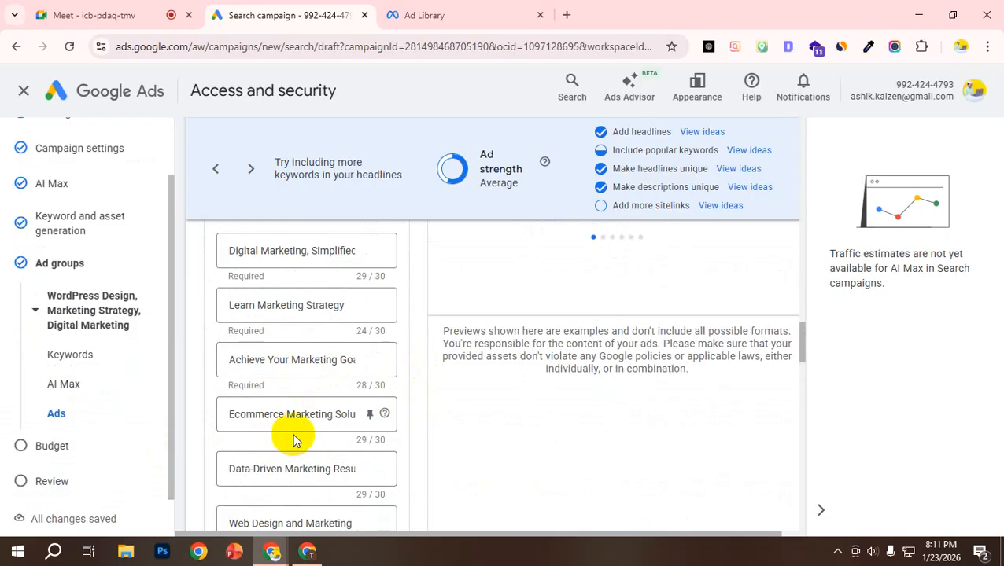
scroll(291, 437, up, 1)
scroll(291, 439, up, 1)
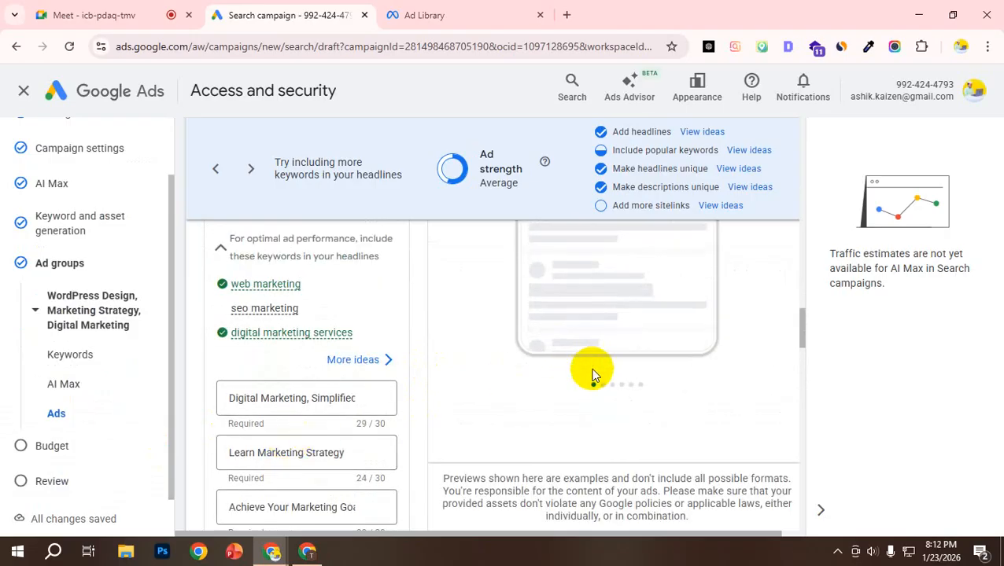
scroll(578, 417, up, 2)
scroll(424, 409, down, 2)
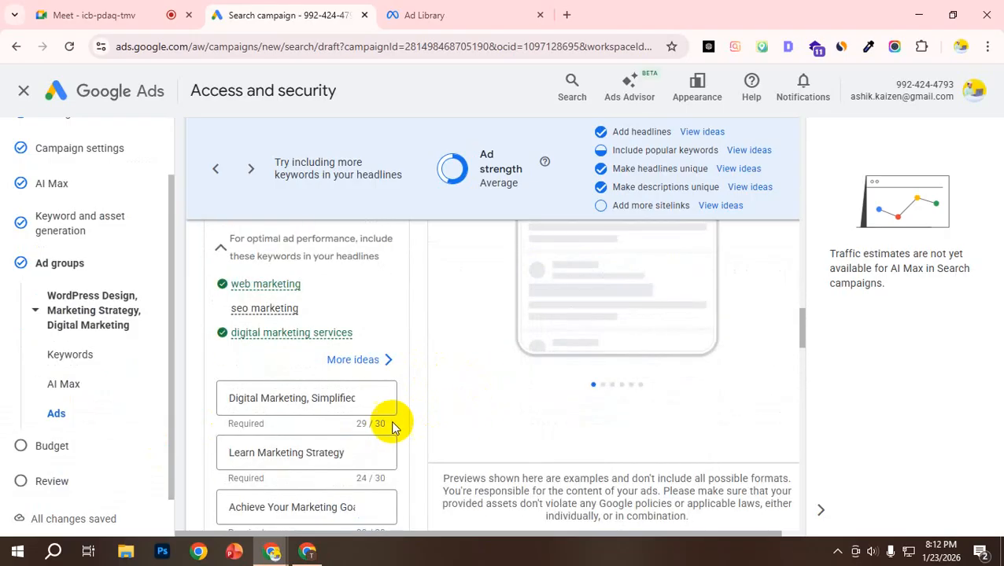
scroll(426, 421, up, 3)
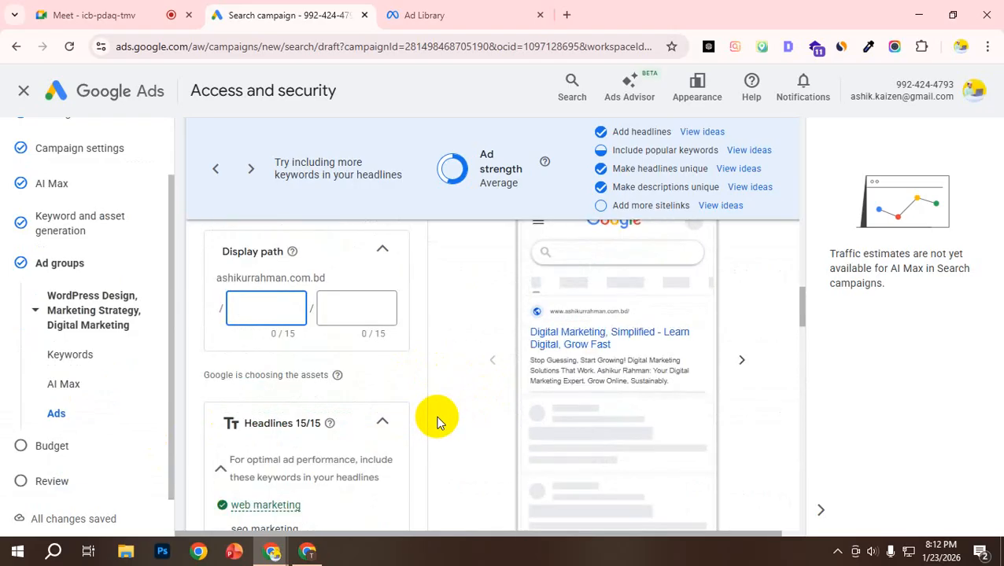
scroll(437, 422, down, 2)
scroll(438, 422, down, 2)
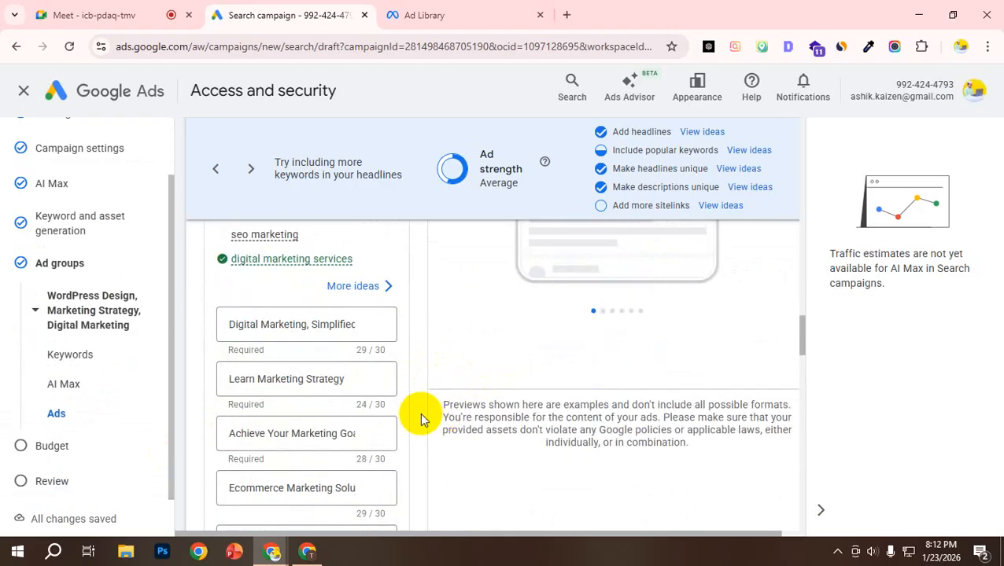
Step: Highlight the first headline, "Digital Marketing, Simplified", and examine it alongside the suggested keywords and following headlines
drag(311, 325, 385, 322)
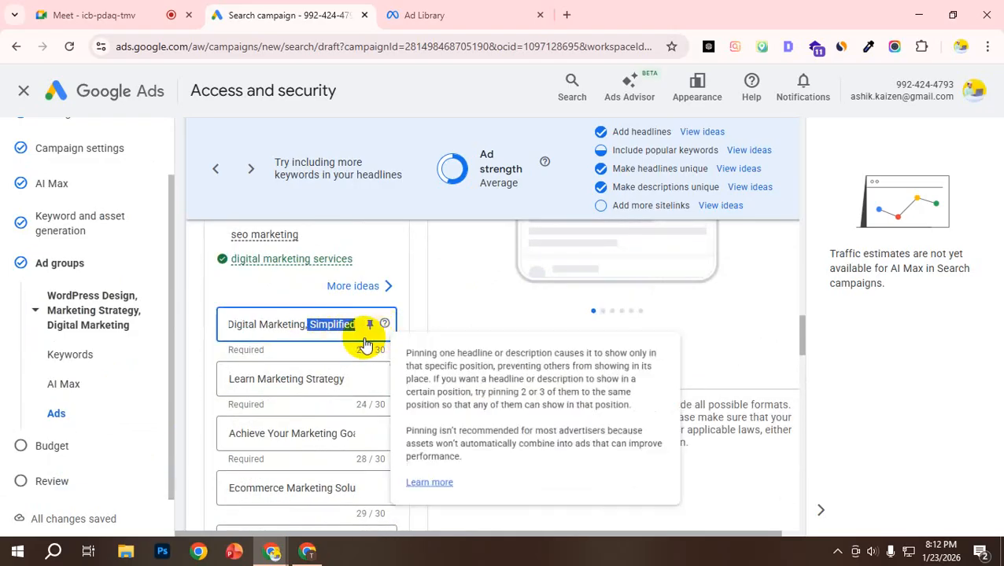
click(317, 325)
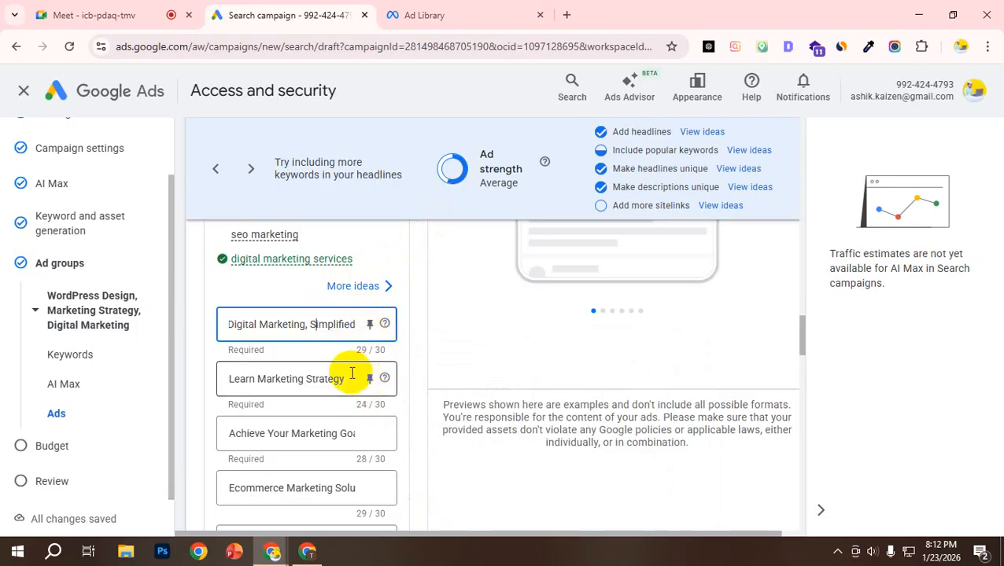
scroll(350, 371, up, 2)
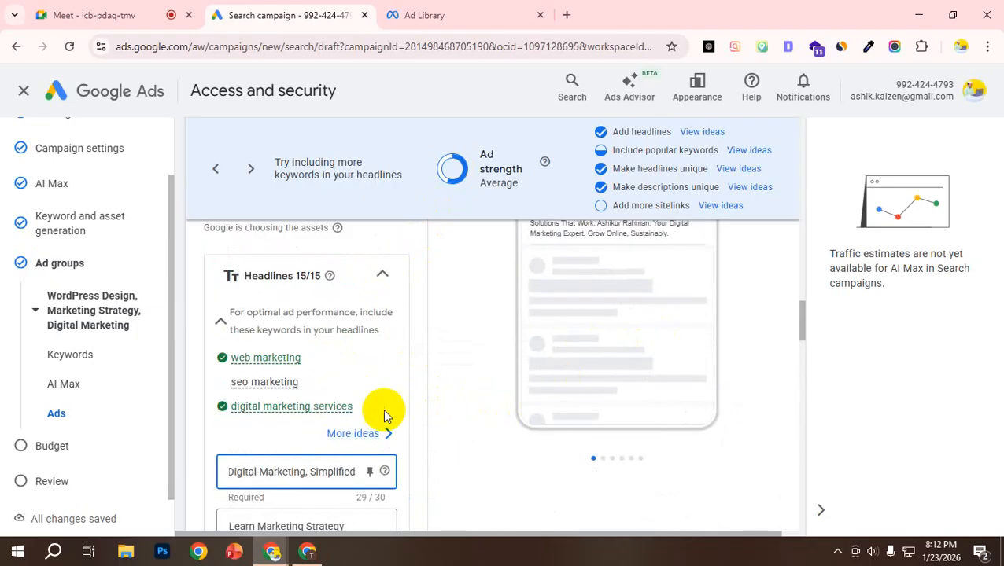
scroll(351, 417, down, 2)
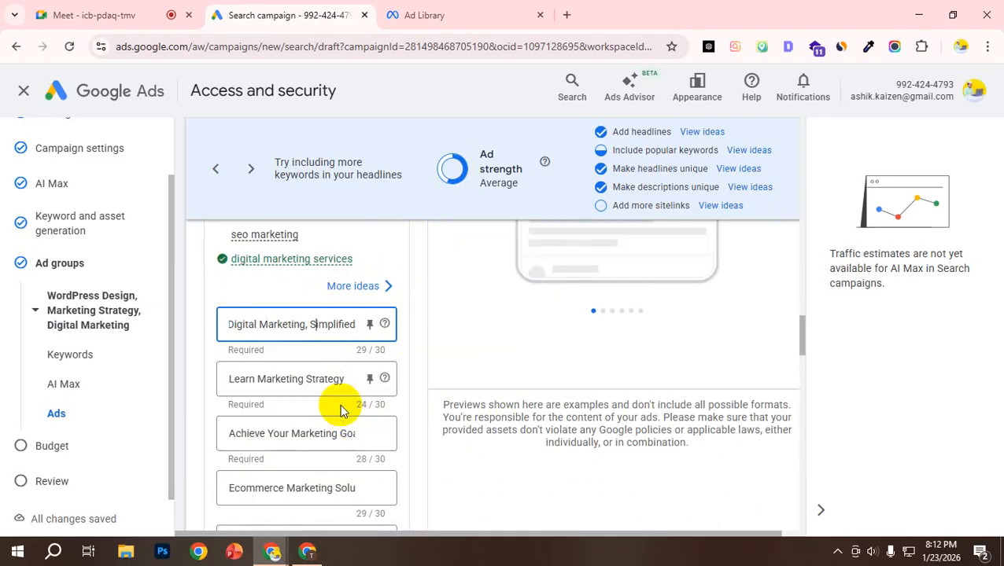
scroll(315, 391, down, 2)
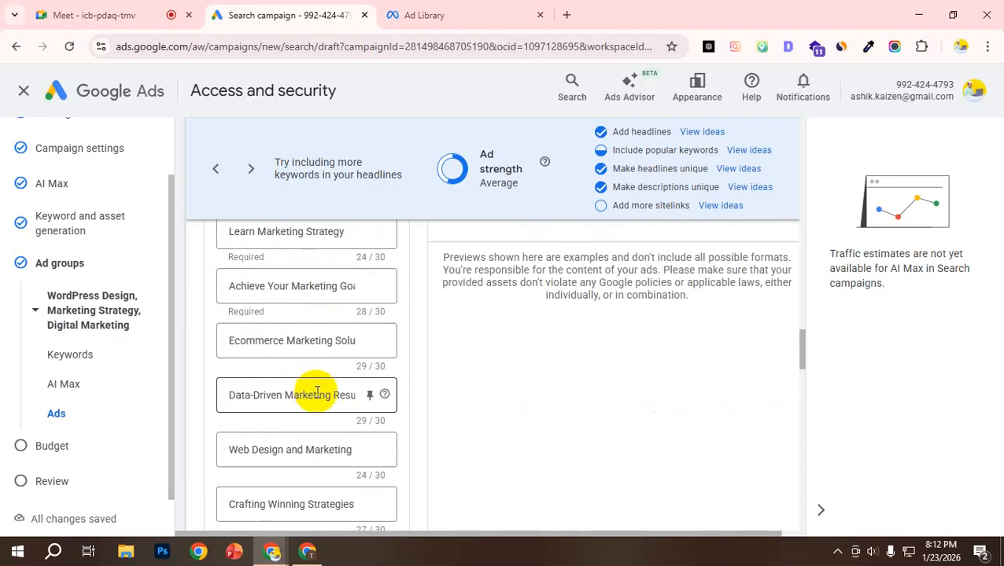
scroll(291, 322, up, 1)
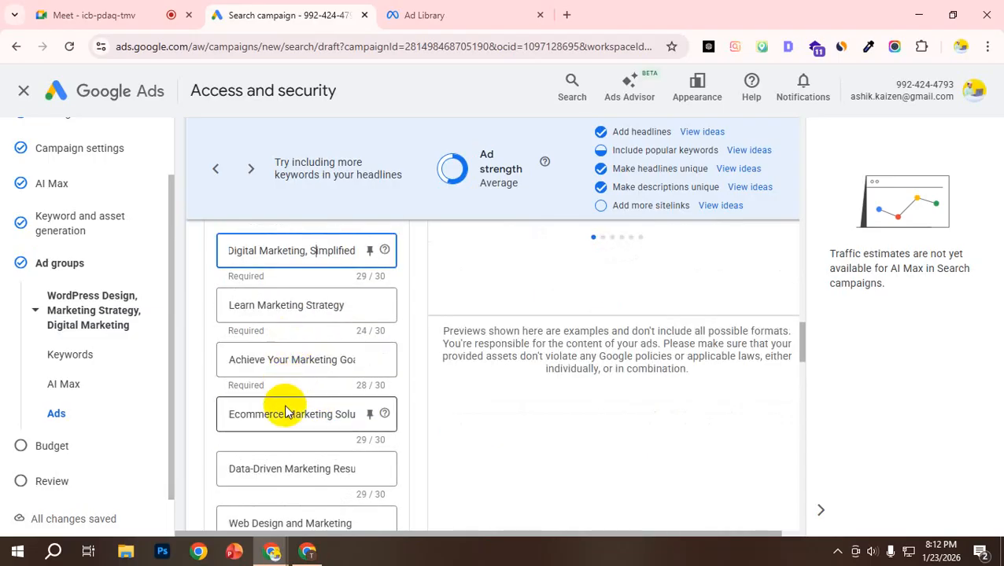
scroll(269, 385, up, 1)
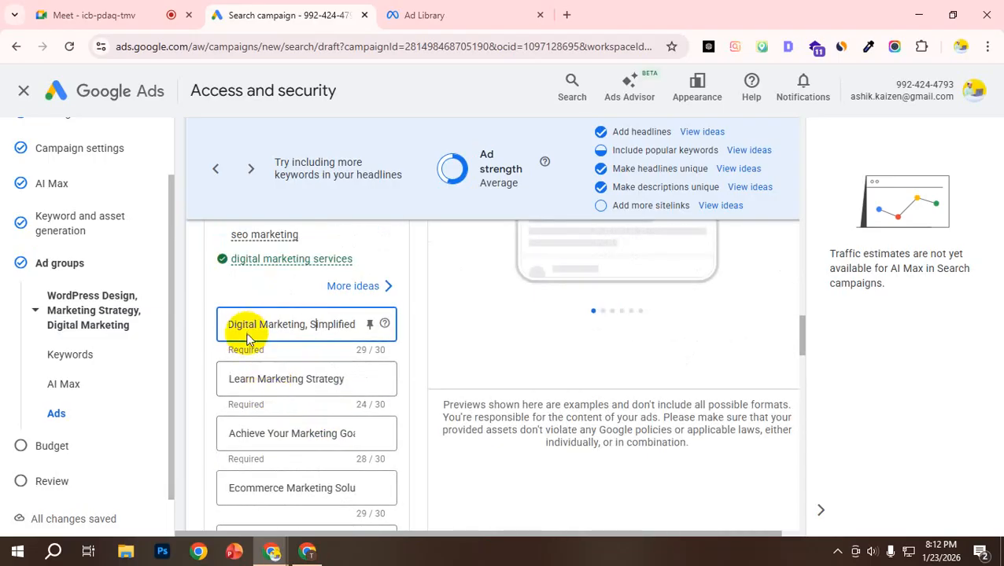
triple_click(251, 324)
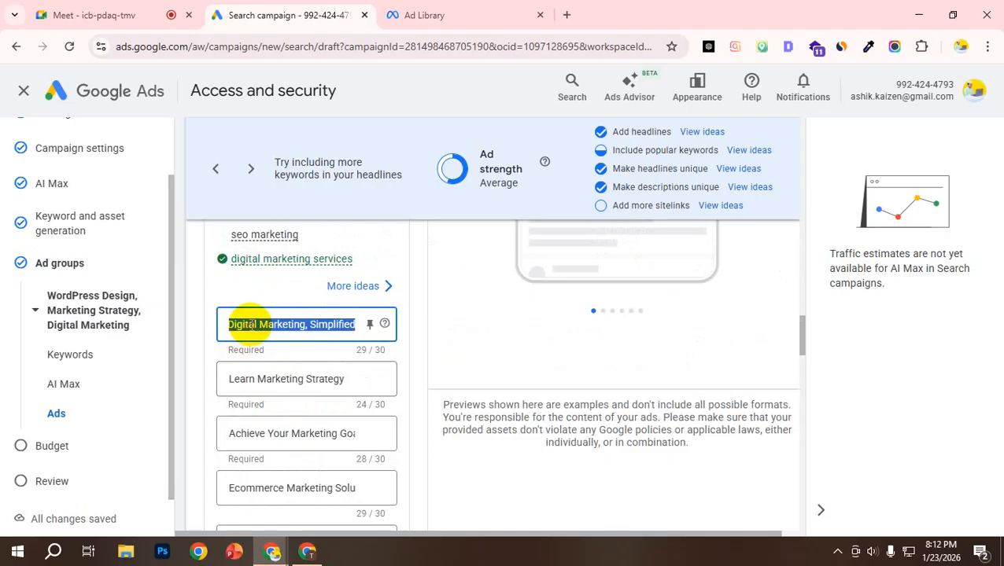
Step: Read through the remaining headlines down to the start of the descriptions section
scroll(259, 329, down, 2)
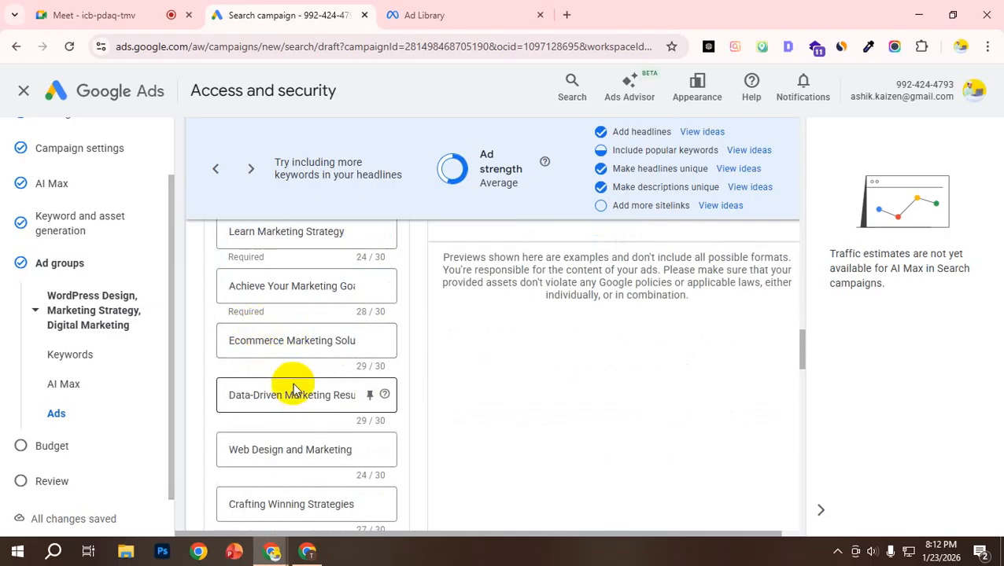
scroll(291, 382, up, 2)
scroll(291, 381, down, 5)
scroll(291, 387, down, 3)
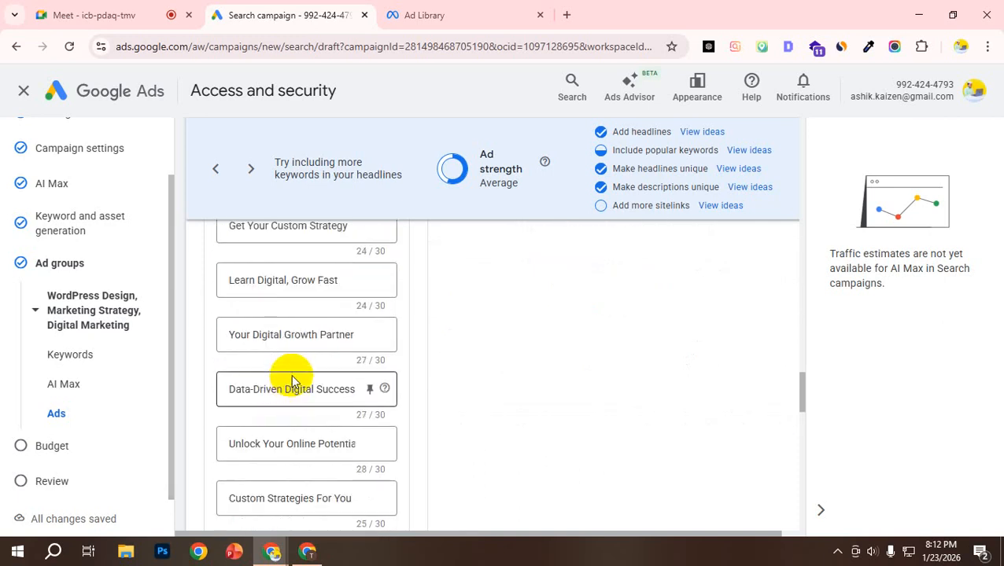
scroll(291, 390, down, 2)
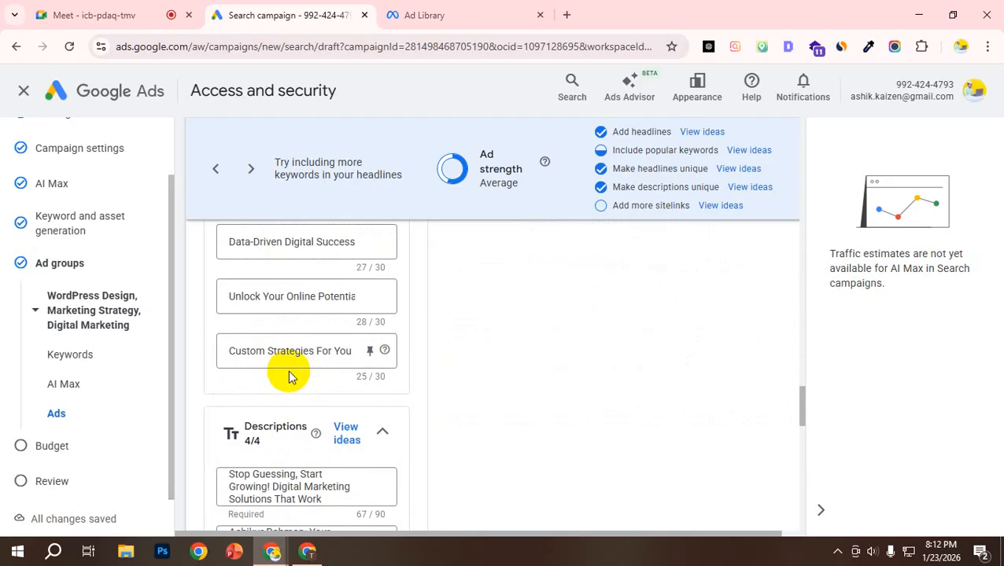
Step: Examine the headlines "Digital Marketing, Simplified" and "Learn Marketing Strategy" word by word and compare them with the ad preview
scroll(298, 336, up, 10)
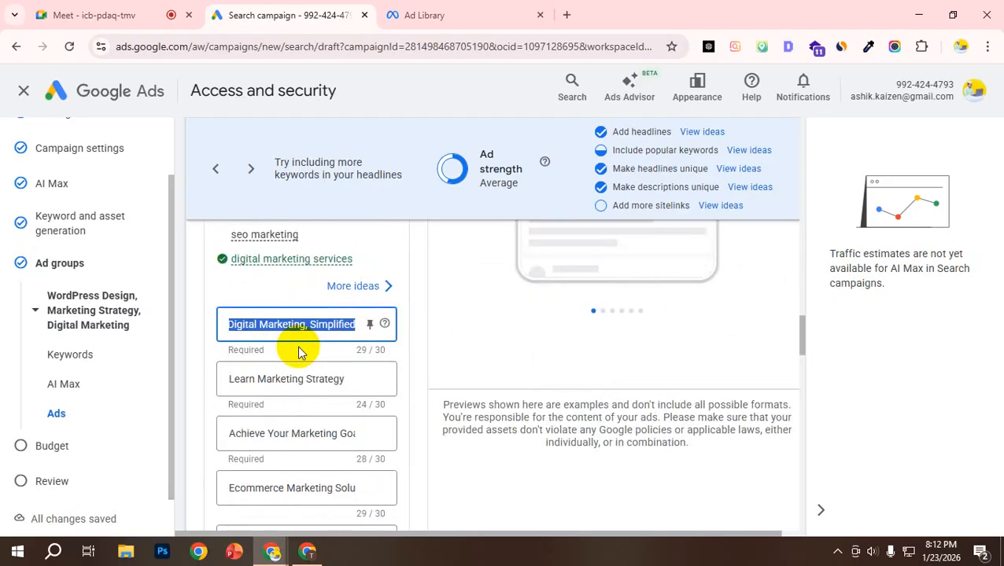
click(269, 320)
drag(308, 324, 371, 331)
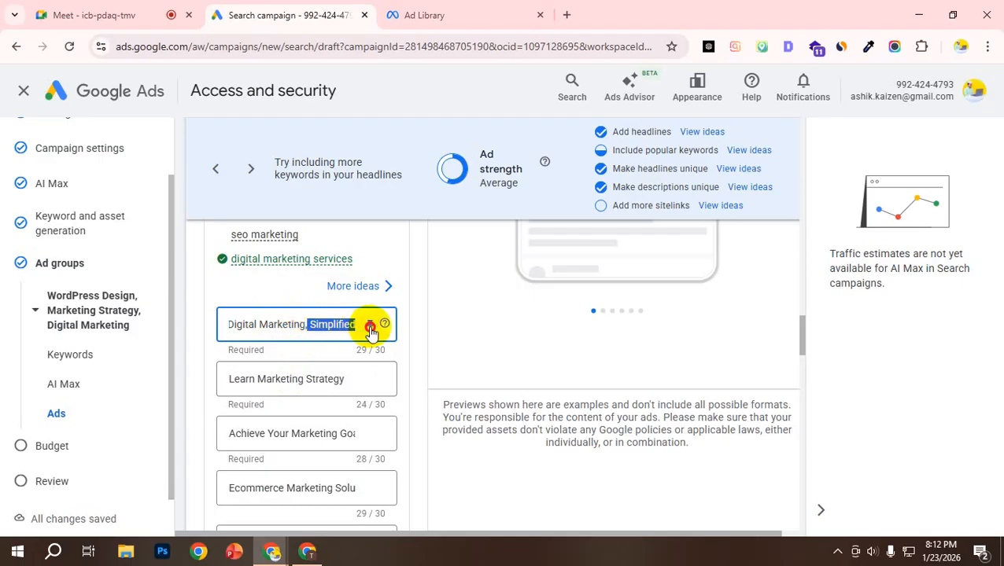
double_click(265, 381)
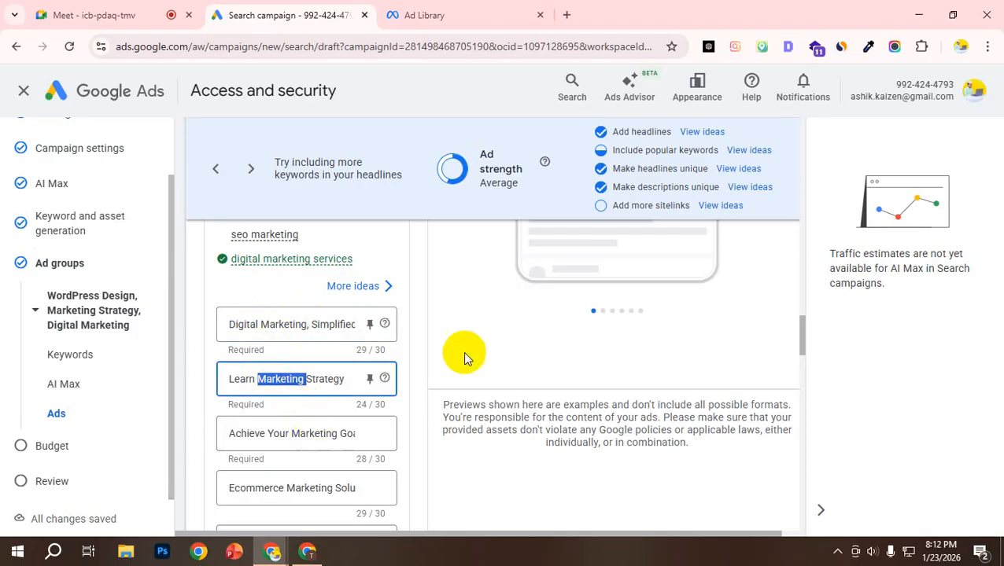
scroll(464, 359, up, 5)
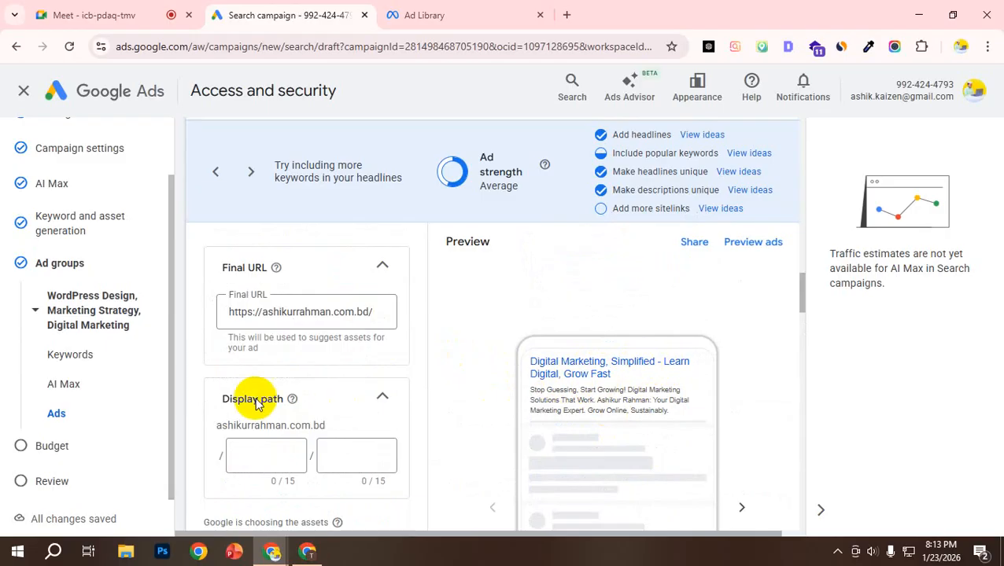
scroll(277, 385, down, 3)
scroll(279, 387, down, 3)
double_click(278, 381)
click(319, 381)
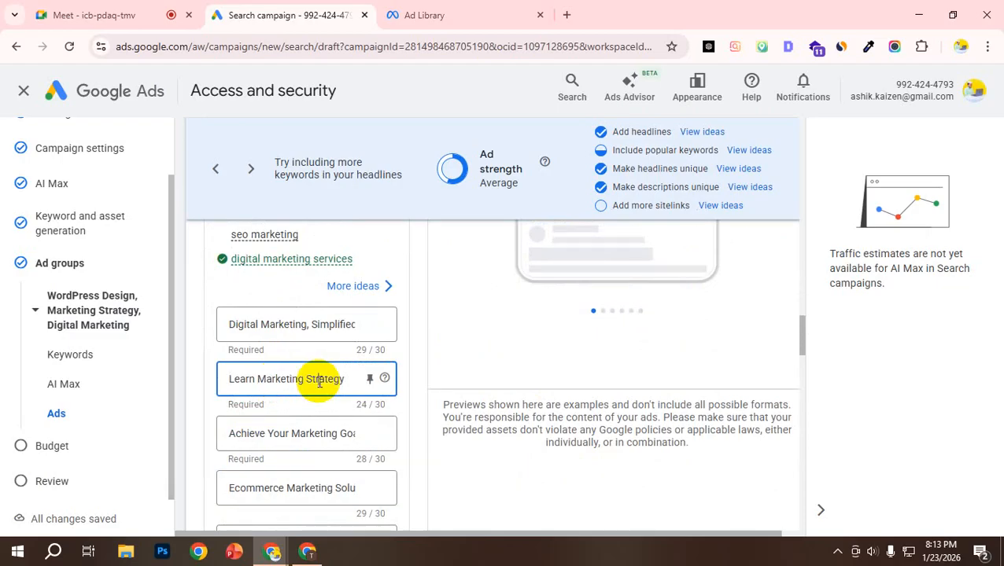
Step: Highlight the headline "Learn Digital, Grow Fast" and compare it with the first headline, "Digital Marketing, Simplified"
scroll(339, 383, down, 2)
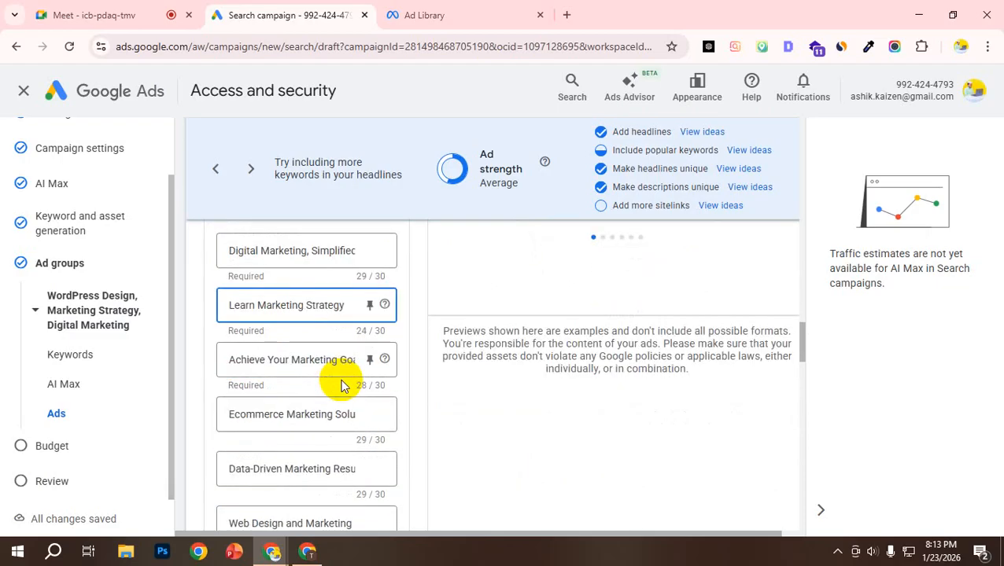
scroll(340, 391, down, 4)
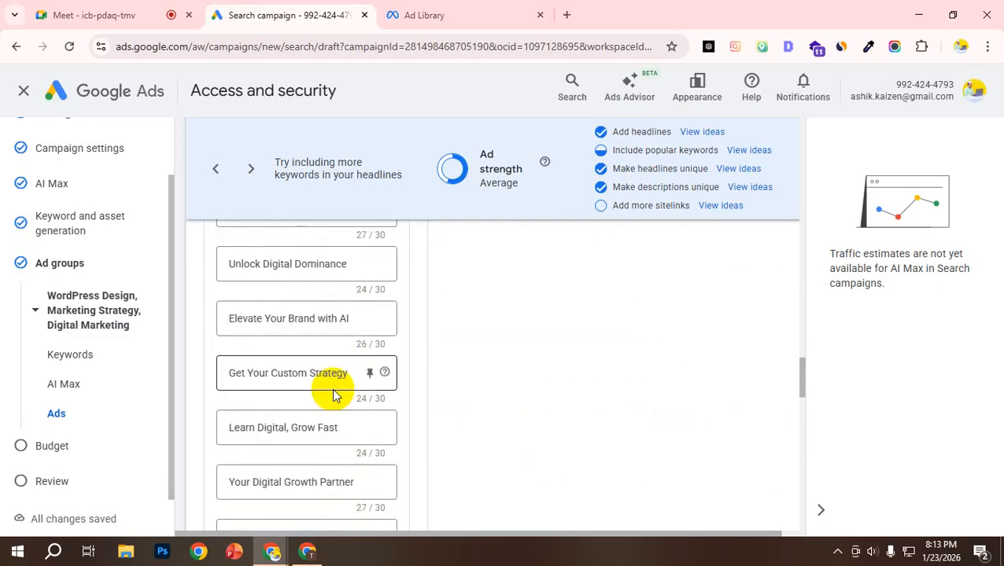
triple_click(285, 428)
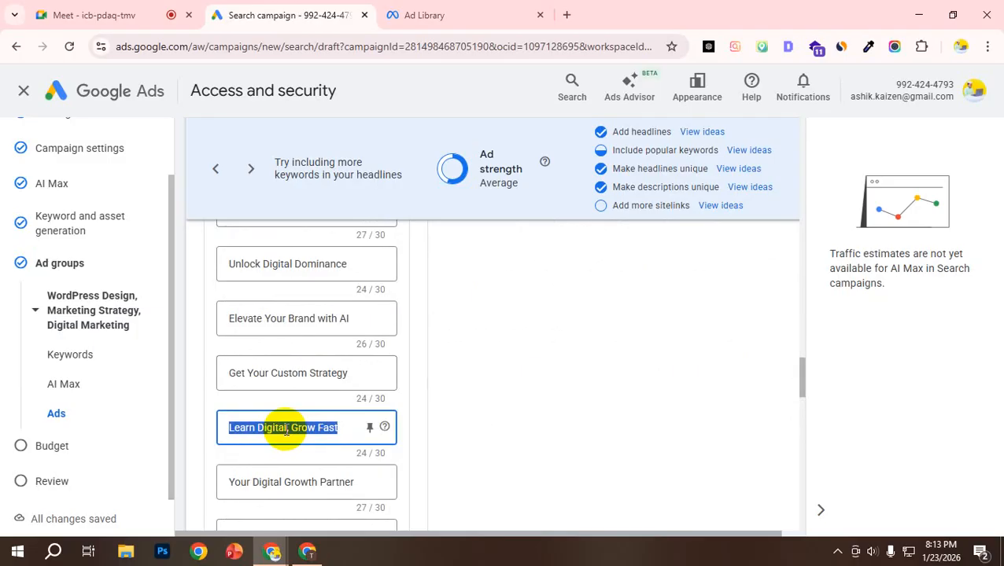
scroll(283, 397, up, 3)
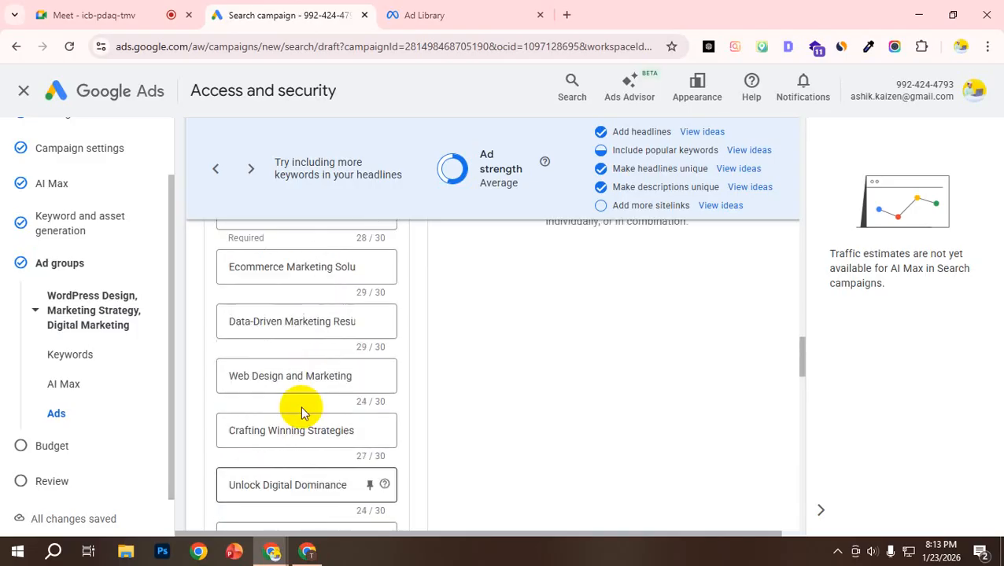
scroll(303, 410, up, 4)
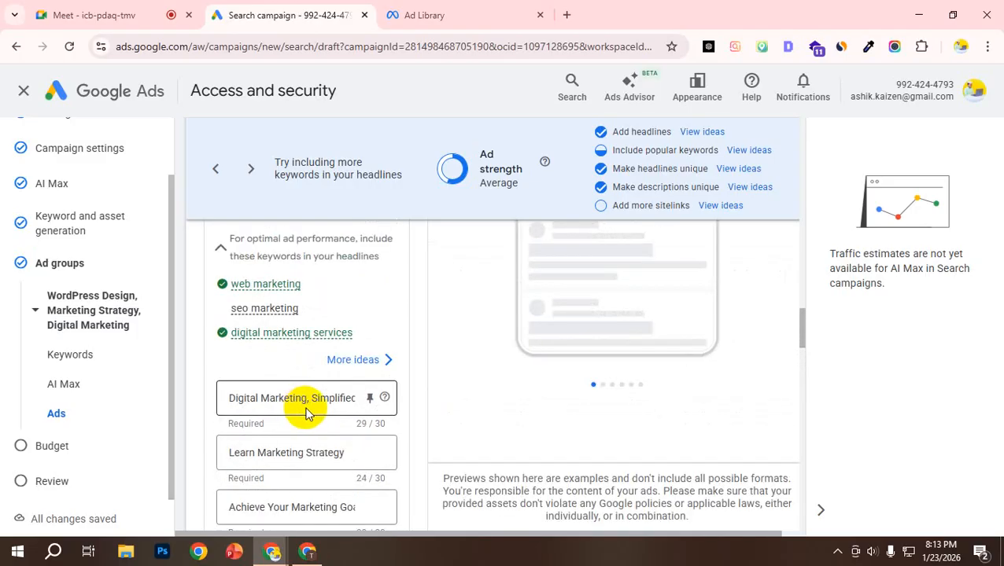
click(307, 397)
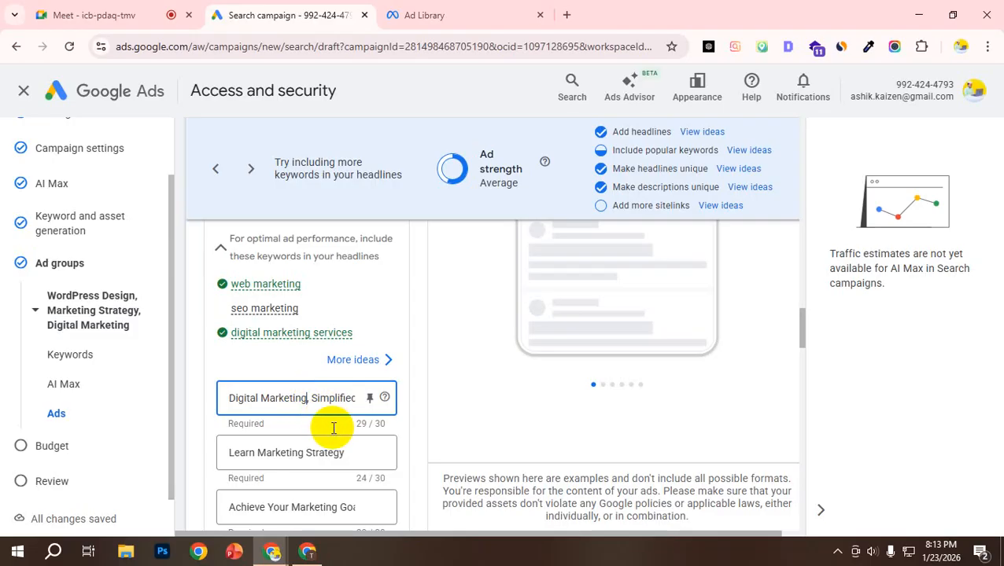
Step: Read through the full list of headlines again, down to the descriptions section
scroll(331, 426, down, 5)
scroll(320, 351, down, 3)
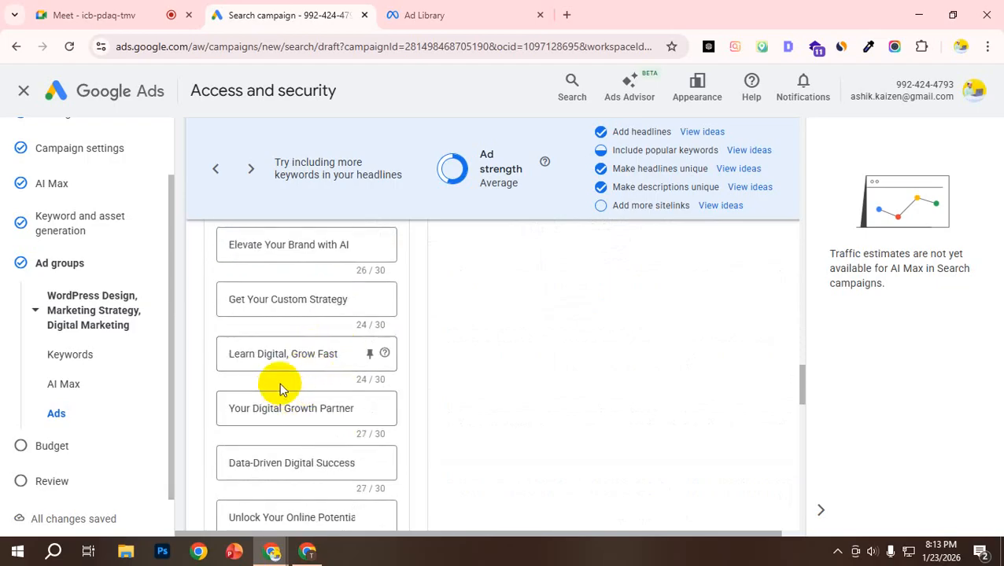
scroll(352, 369, up, 3)
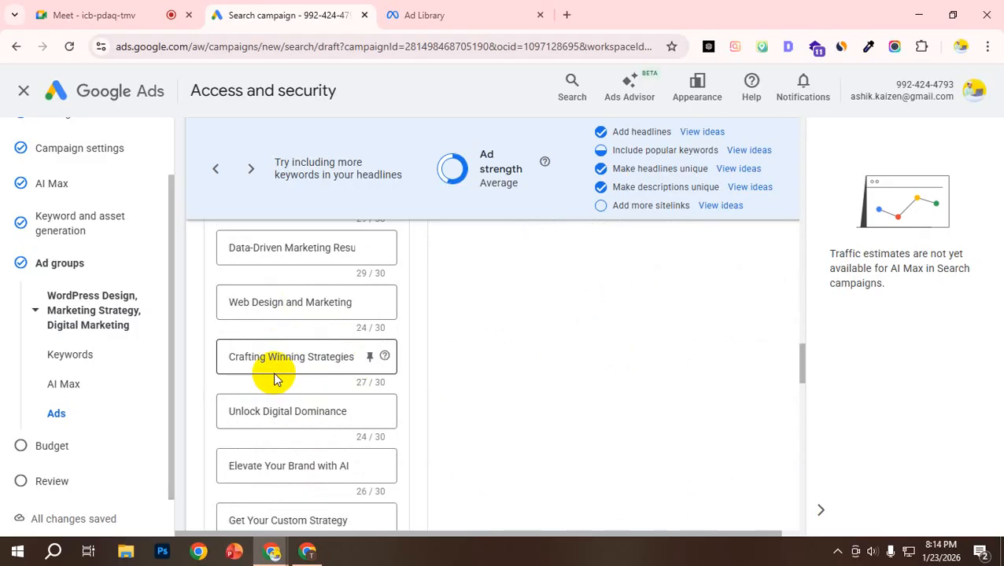
scroll(286, 298, up, 5)
scroll(291, 314, down, 8)
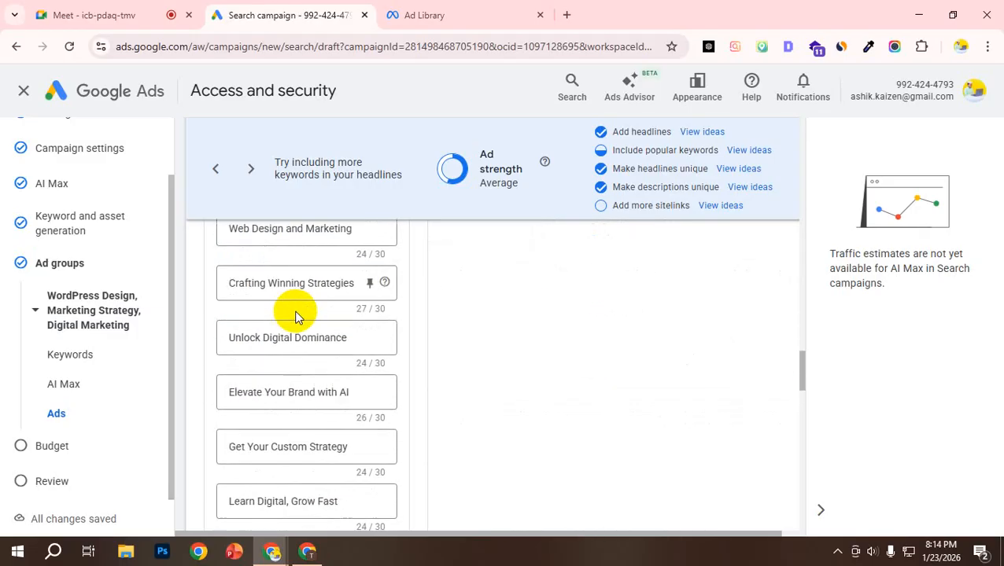
scroll(299, 346, down, 8)
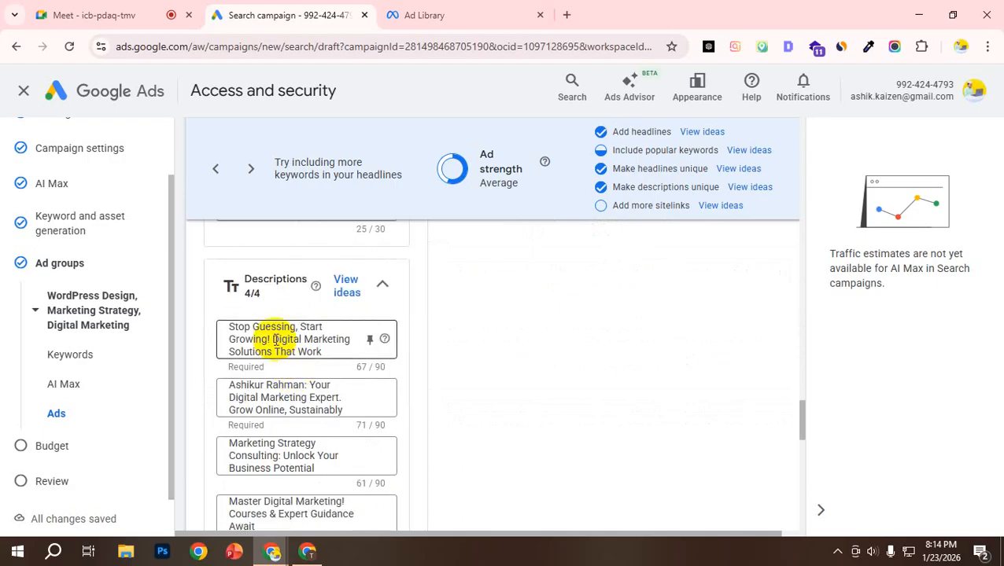
Step: Highlight the first three ad descriptions one at a time and compare them with the description text in the ad preview
scroll(274, 349, up, 1)
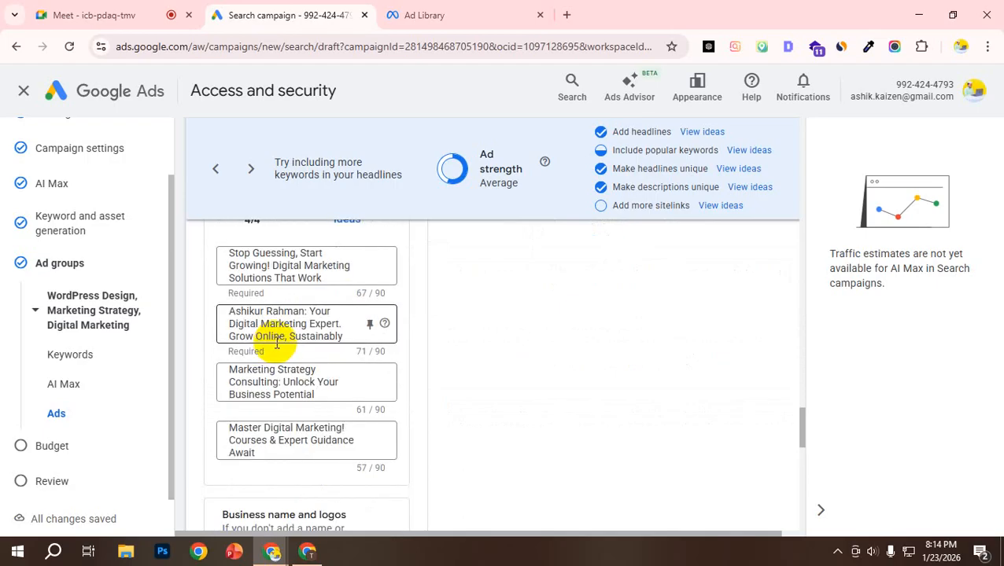
triple_click(280, 322)
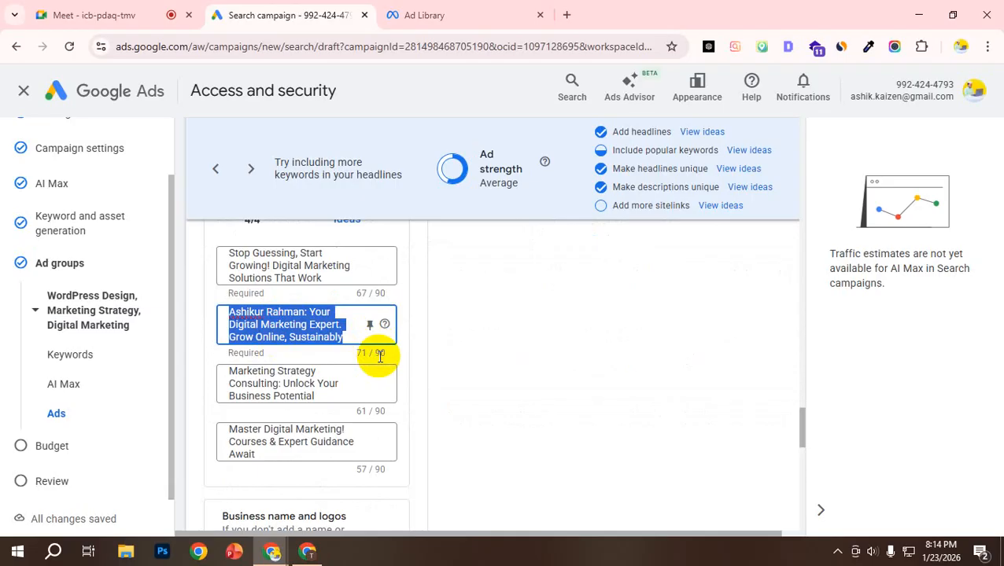
scroll(352, 268, up, 10)
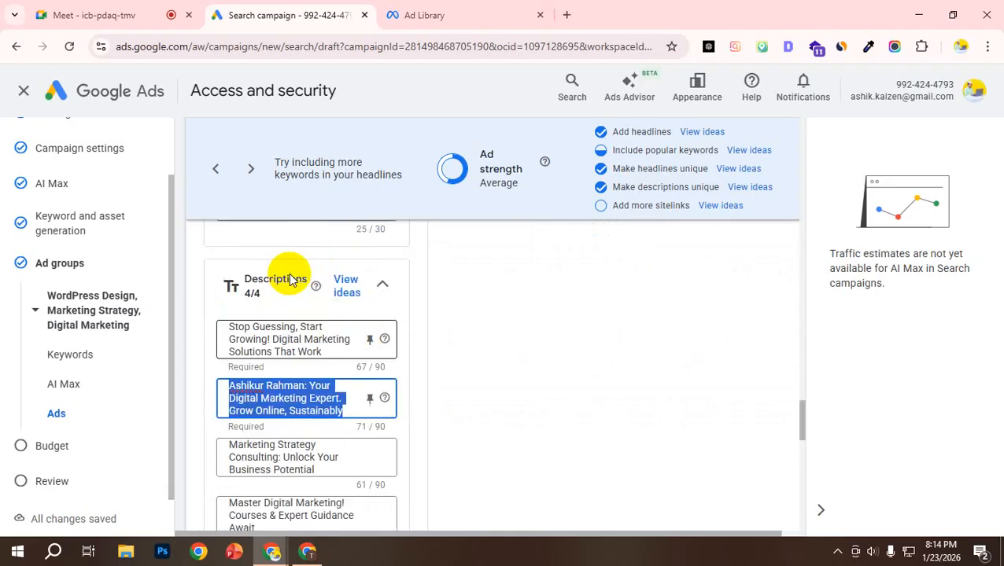
scroll(582, 368, up, 2)
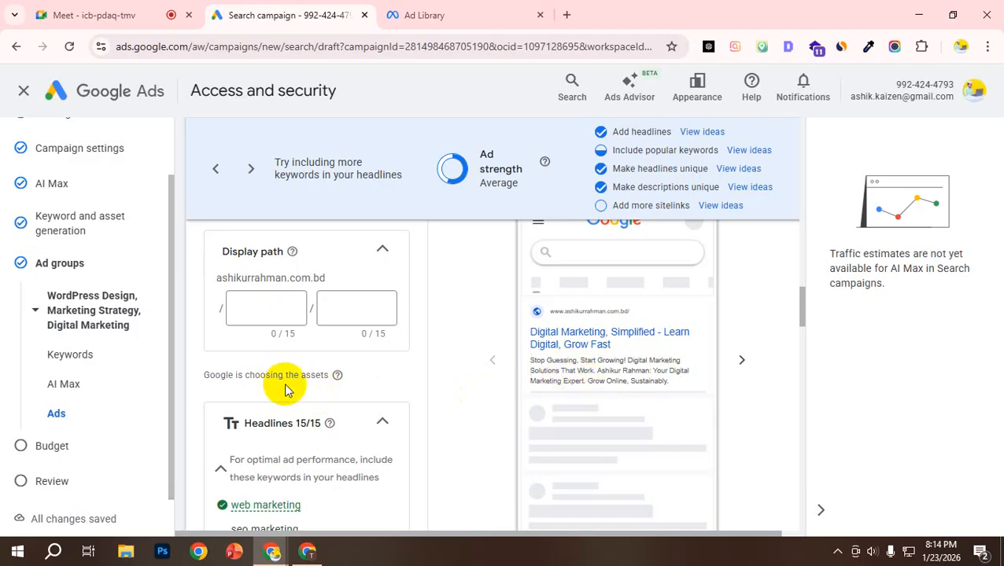
scroll(291, 388, down, 15)
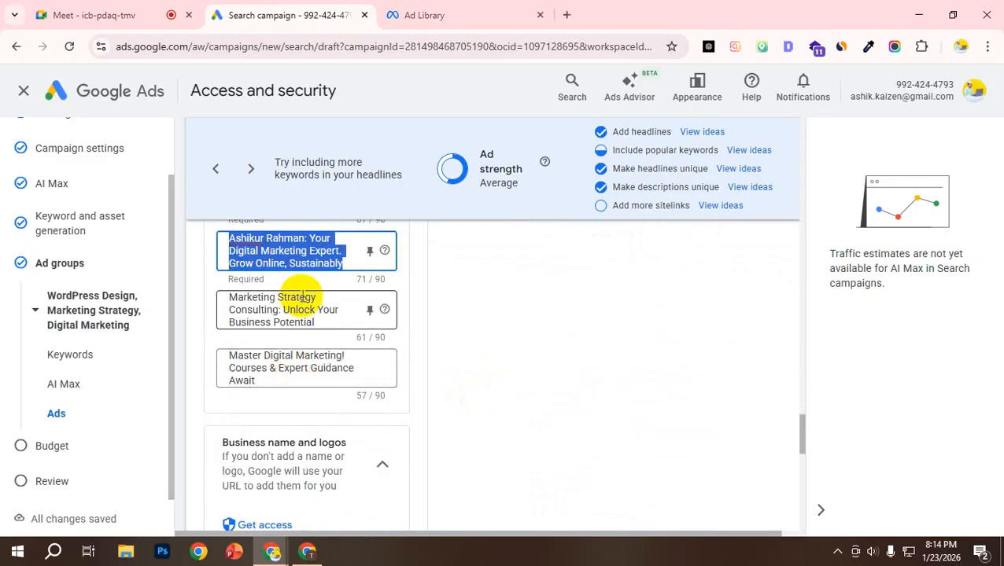
scroll(314, 292, up, 1)
double_click(277, 325)
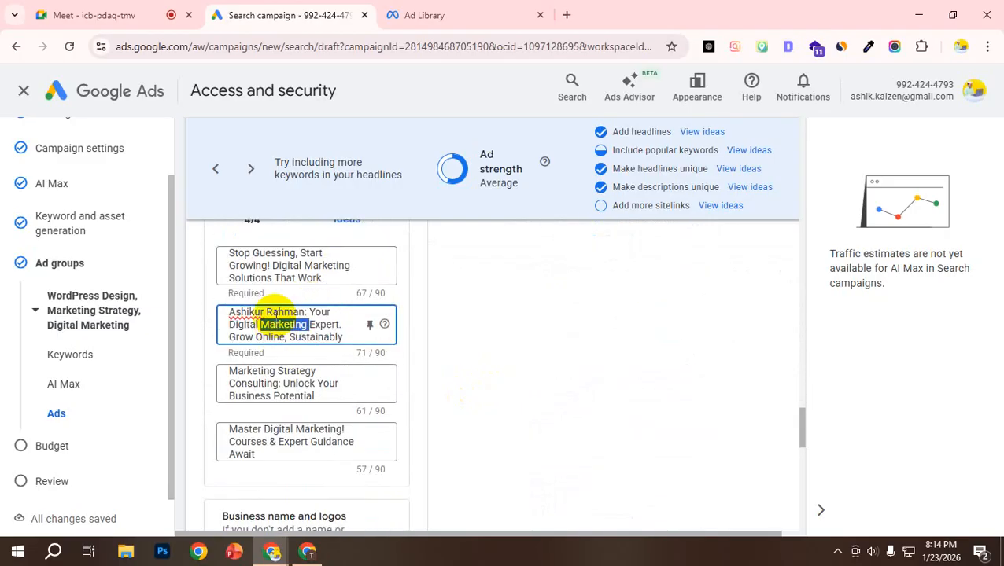
triple_click(282, 274)
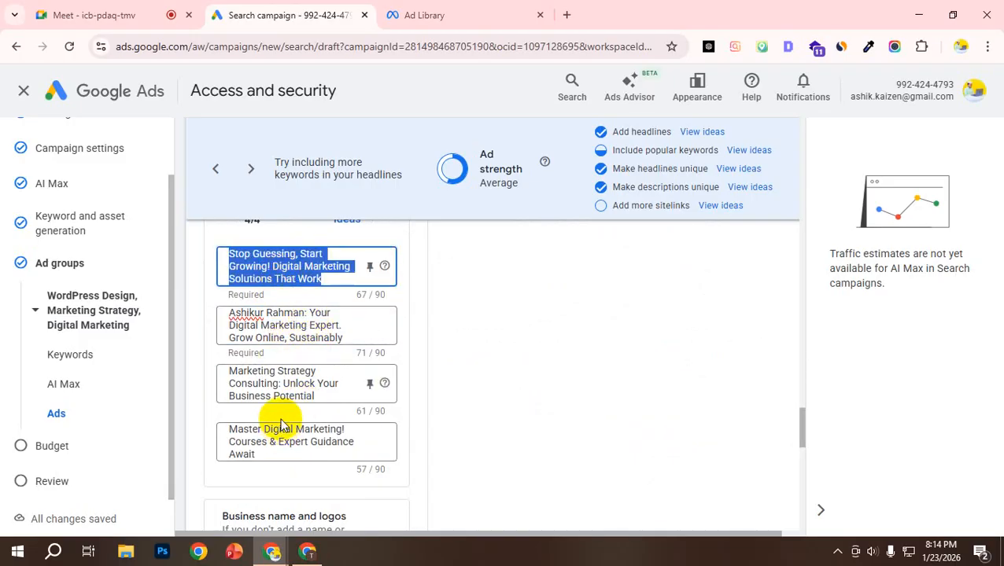
triple_click(267, 385)
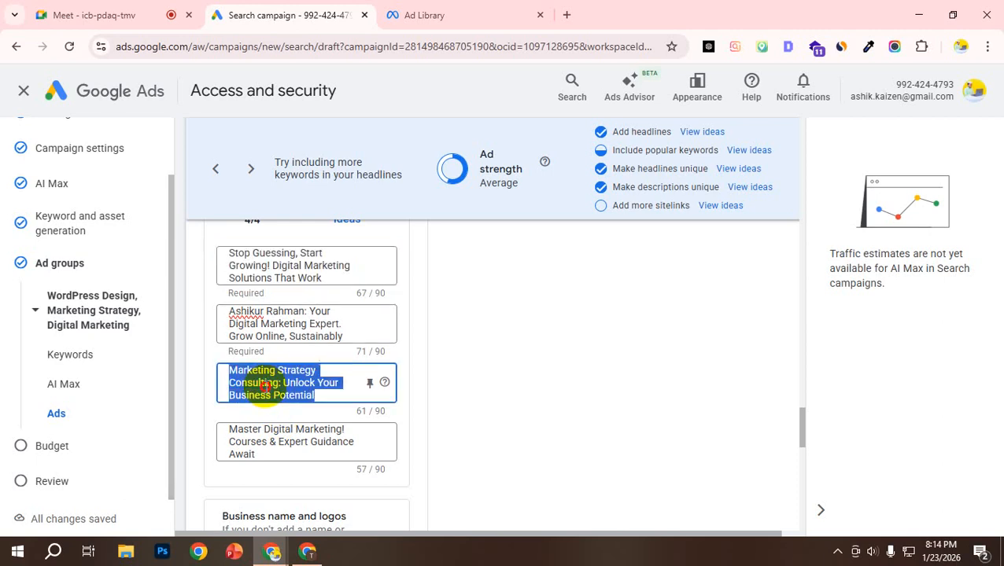
Step: Switch to the Google Ads Architecture Masterclass PDF to check the Responsive Search Ads slide on page 11, and return to the campaign draft
click(306, 550)
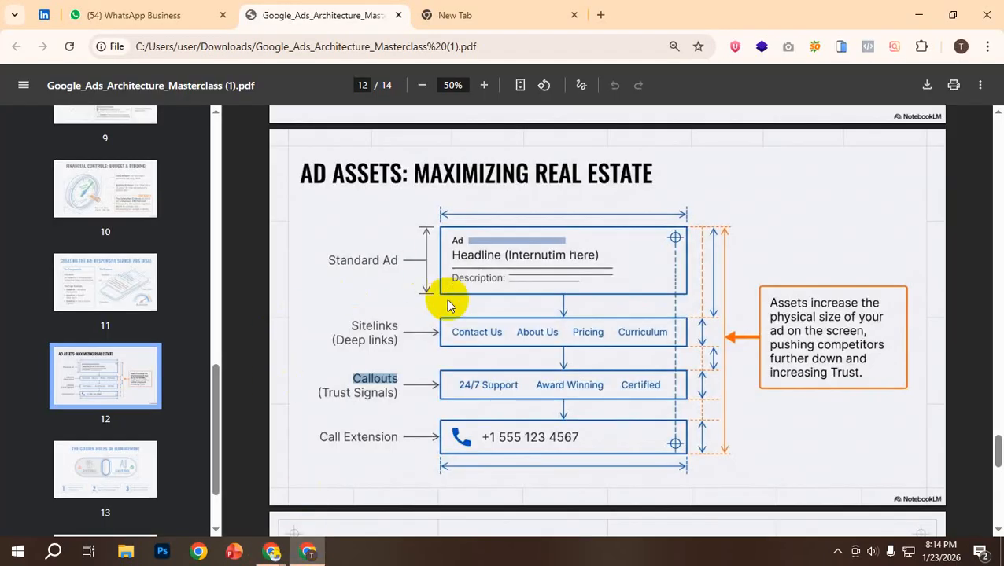
scroll(471, 330, up, 2)
scroll(474, 334, up, 3)
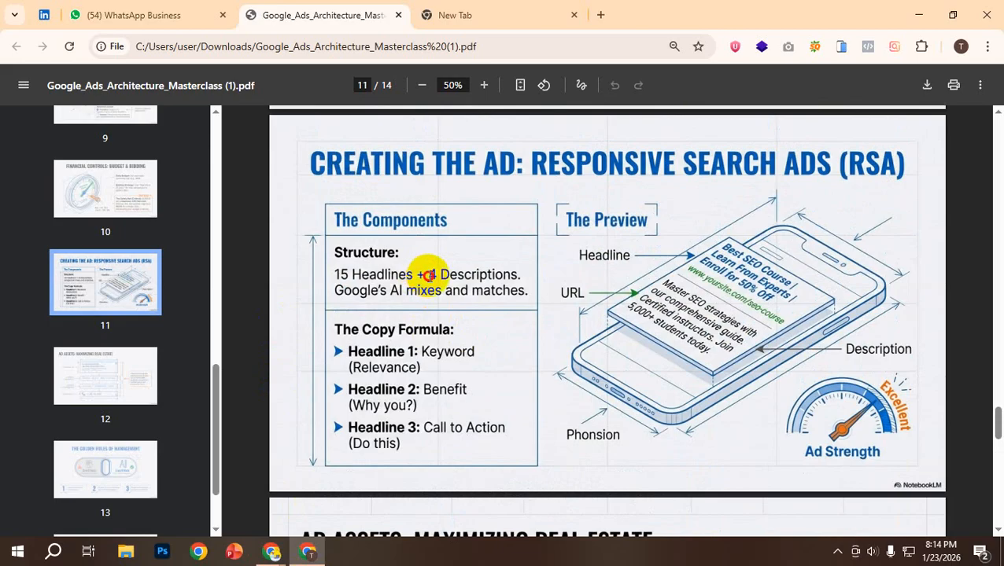
mouse_move(272, 544)
click(222, 487)
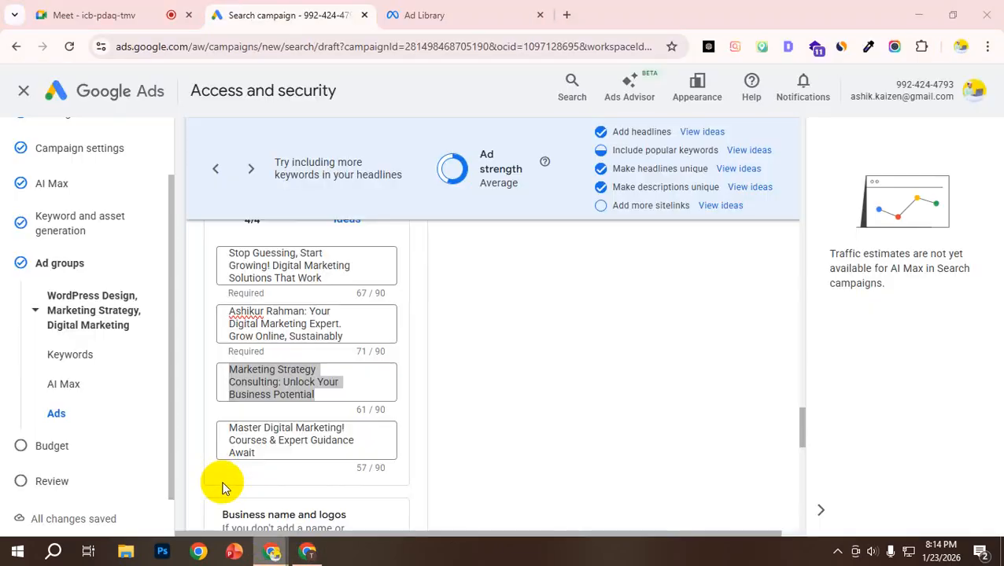
Step: Highlight the fourth description, "Master Digital Marketing! Courses & Expert Guidance Await", and look over the business name and sitelinks sections
scroll(358, 388, down, 1)
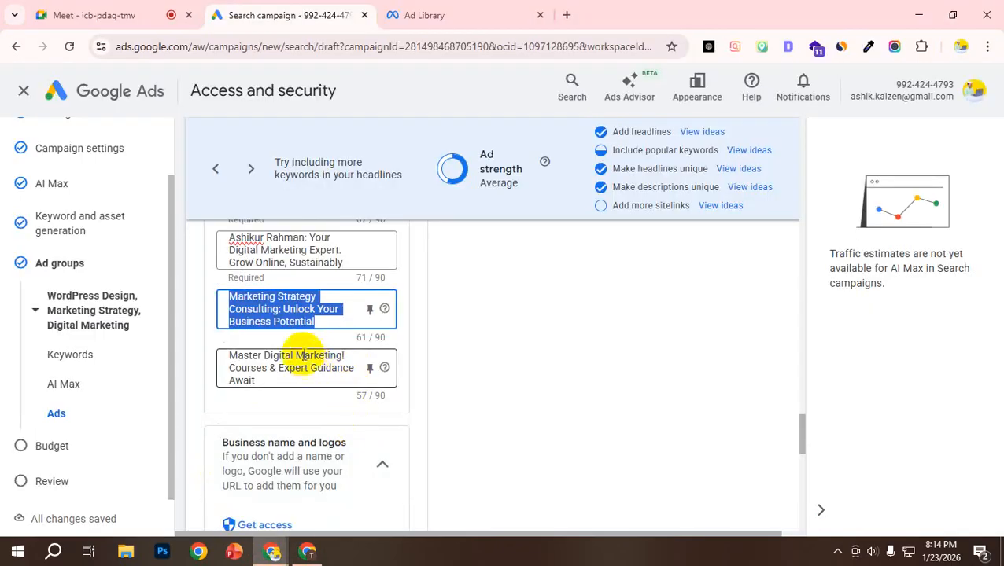
click(251, 370)
key(ctrl+a)
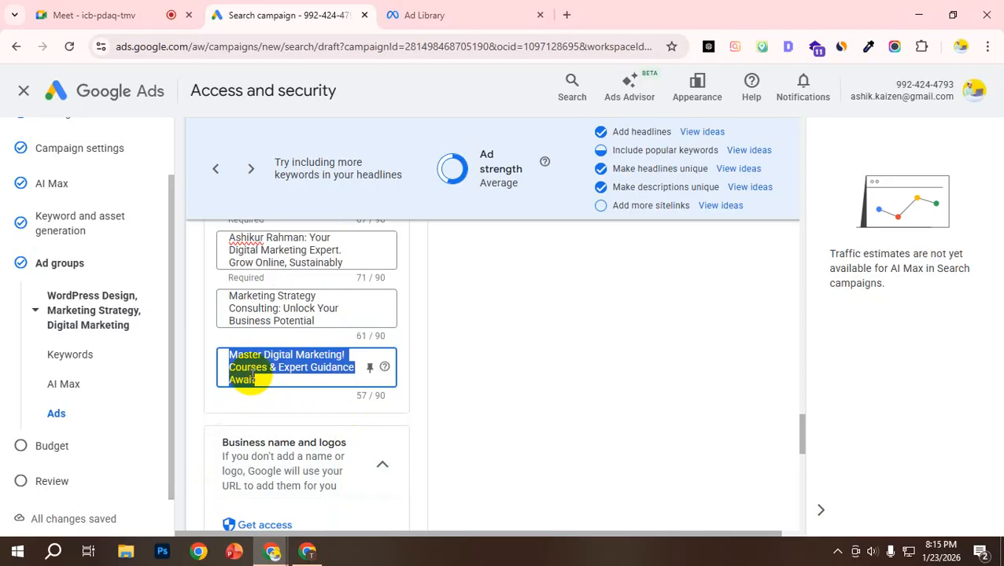
scroll(350, 350, up, 2)
scroll(356, 344, down, 5)
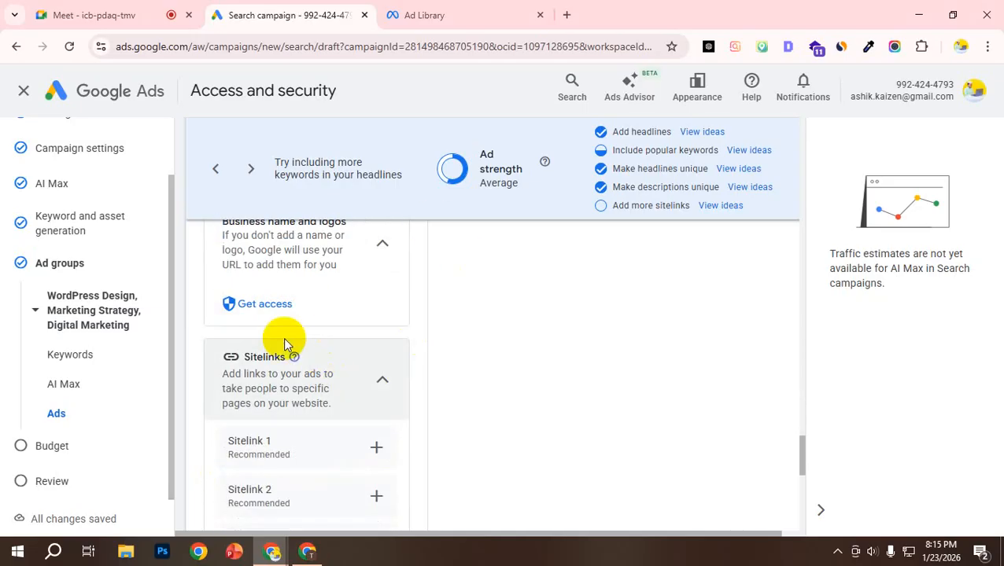
Step: Recheck the end of the descriptions and highlight the "Add headlines" item in the ad strength checklist
scroll(295, 334, up, 1)
scroll(308, 330, up, 2)
scroll(330, 307, down, 2)
scroll(331, 320, up, 1)
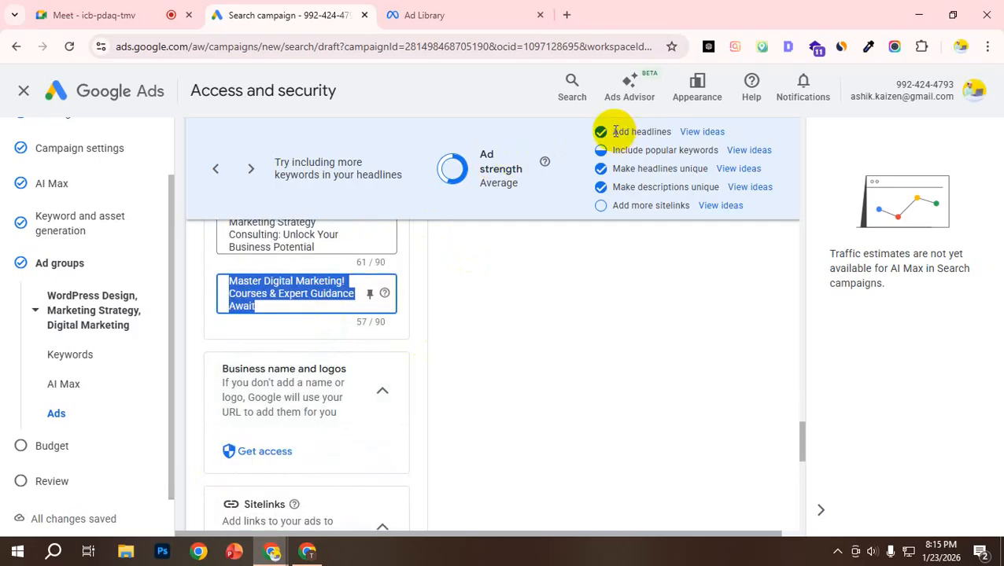
drag(613, 132, 673, 141)
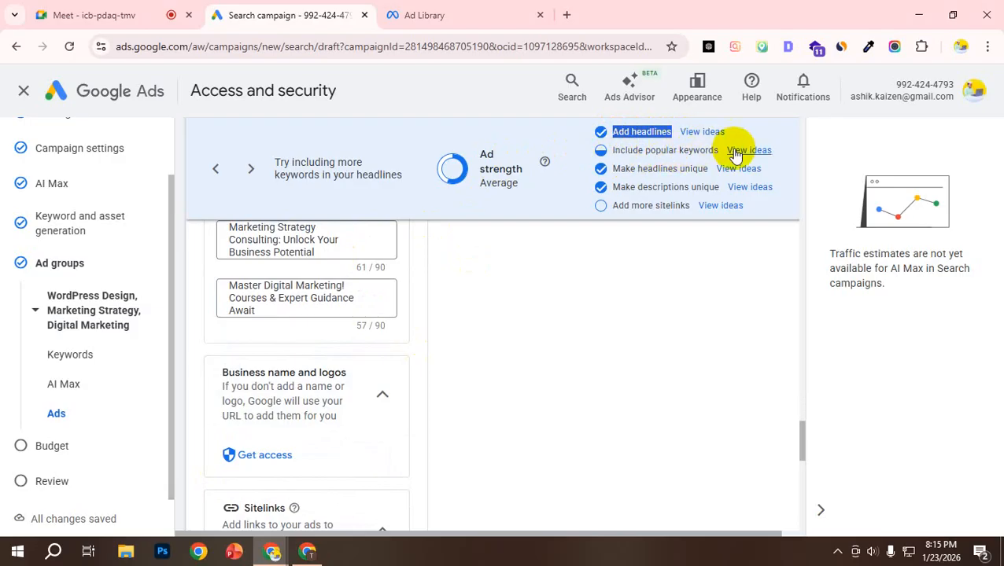
Step: Go back over the headlines and ad preview, and open the ideas for including popular keywords in the headlines
scroll(308, 364, up, 10)
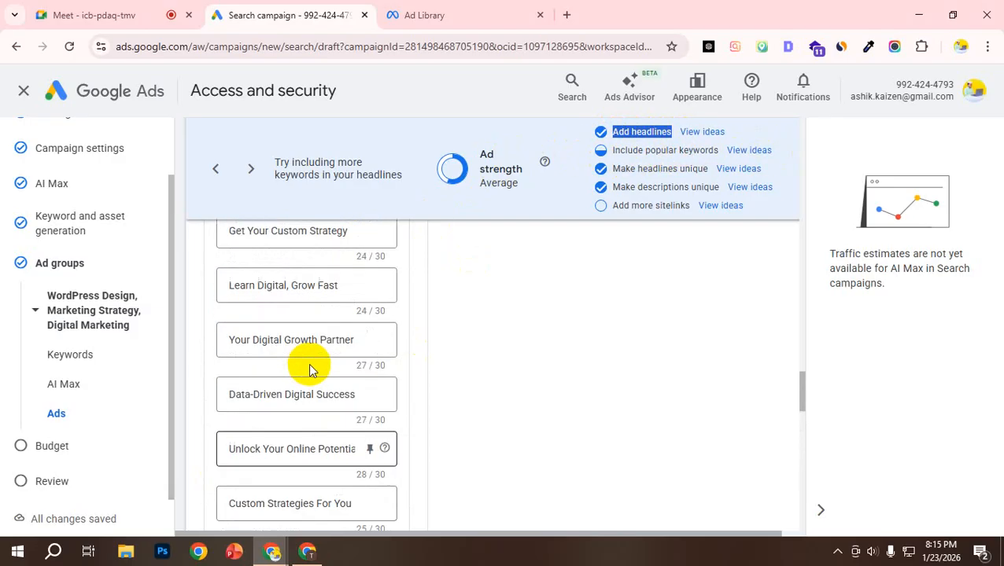
scroll(665, 246, up, 10)
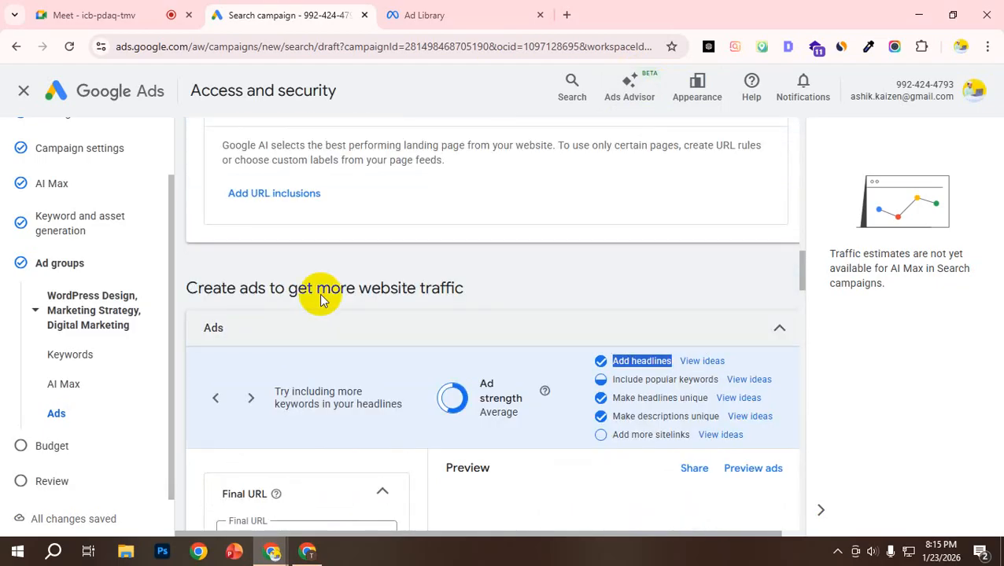
scroll(329, 350, down, 4)
scroll(311, 307, up, 5)
scroll(318, 286, down, 4)
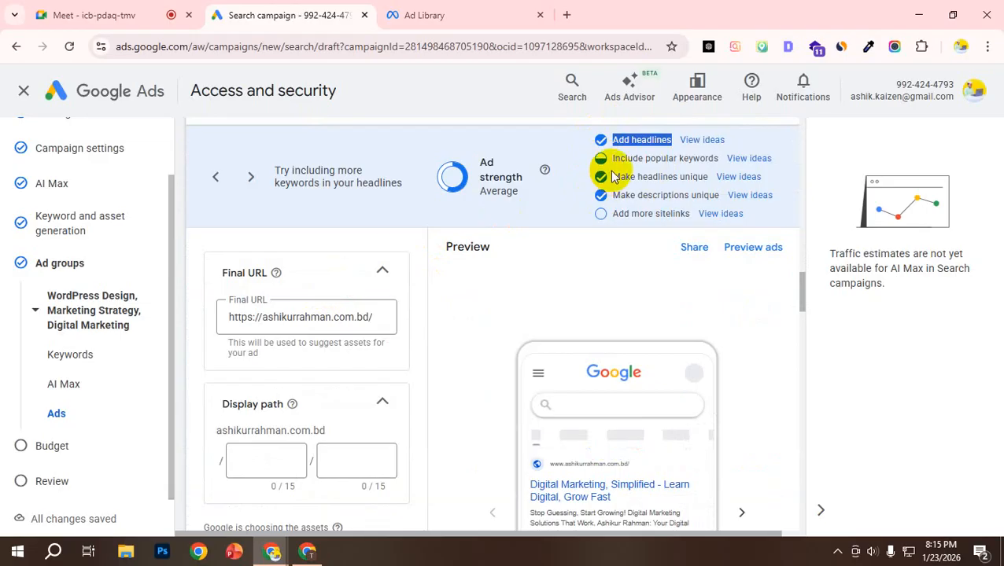
click(760, 160)
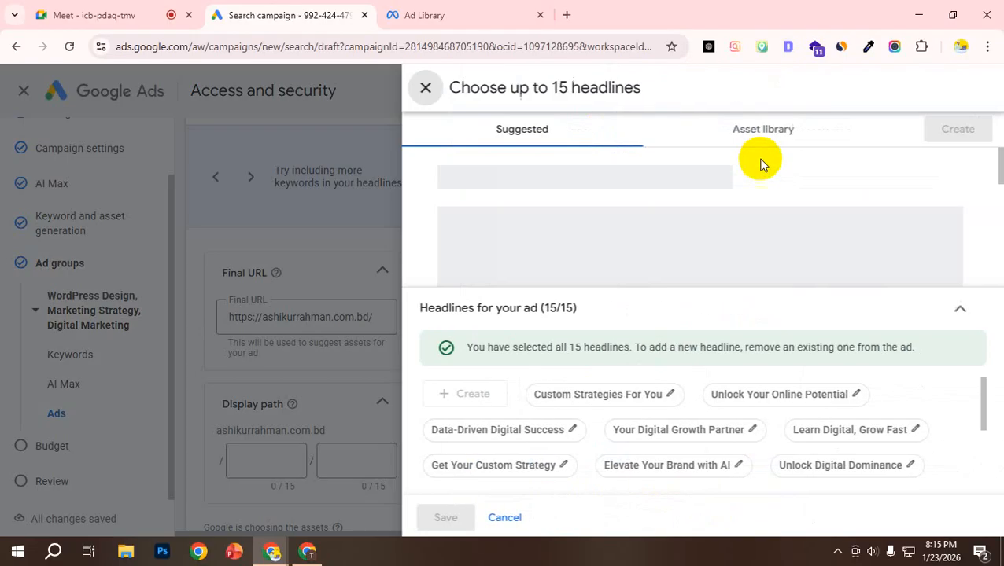
Step: Look through the suggested headlines and the ones already selected for the ad, and close the headline picker without changes
scroll(582, 393, down, 2)
scroll(571, 426, up, 2)
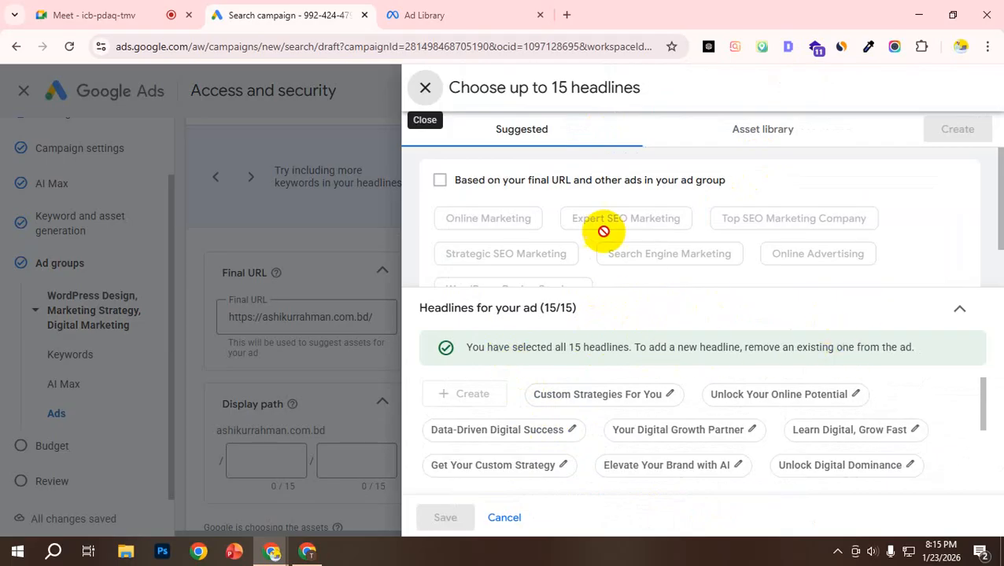
scroll(600, 236, down, 1)
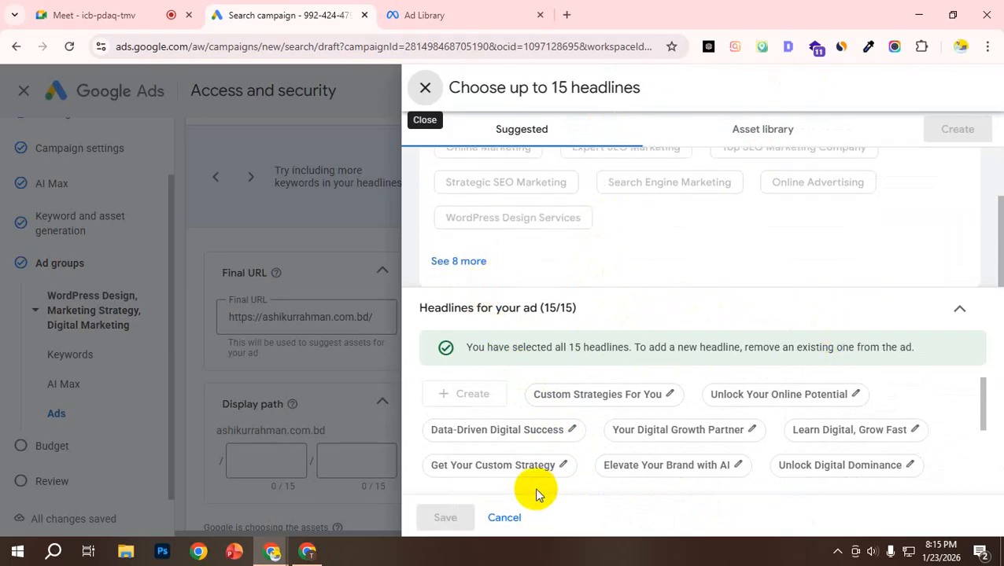
scroll(538, 472, down, 3)
scroll(582, 451, up, 3)
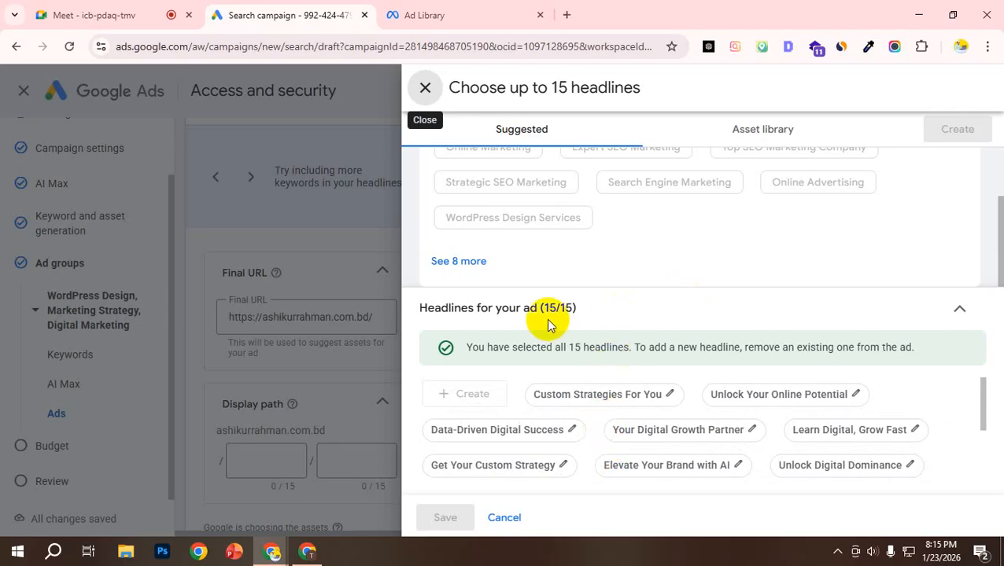
scroll(558, 230, up, 1)
scroll(558, 230, up, 1)
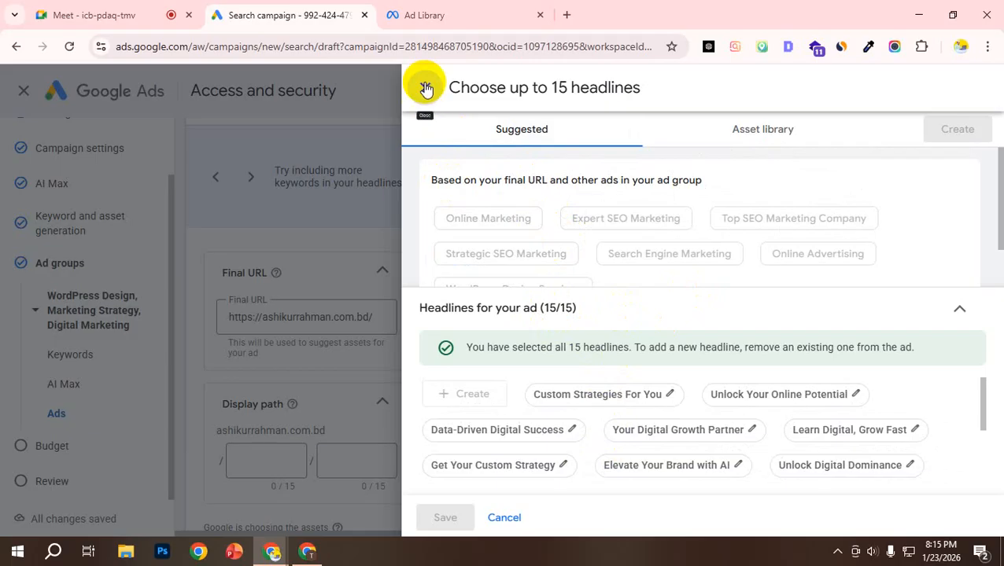
click(425, 87)
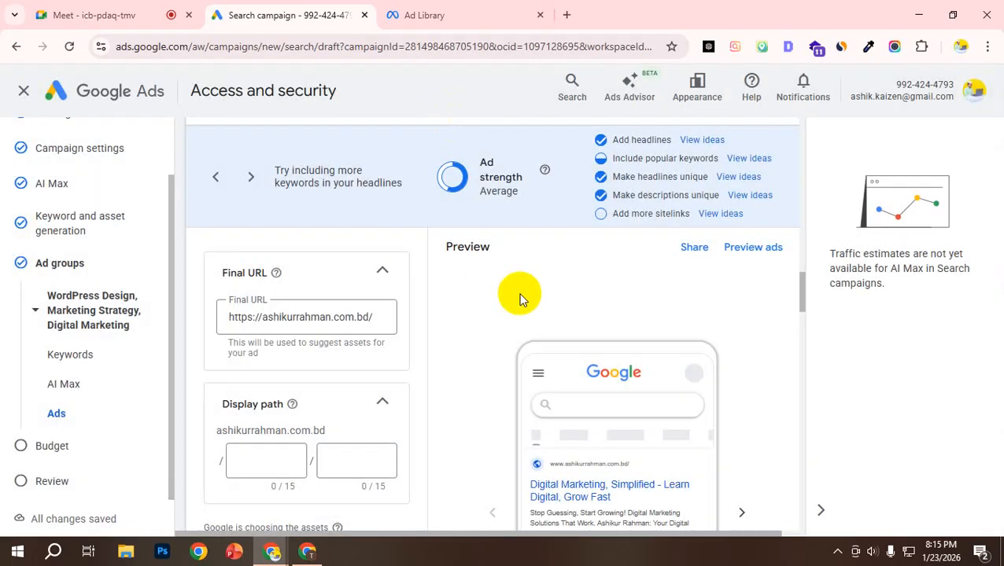
Step: Return to the ad group's keyword list and place the cursor at the end, below "online advertising"
scroll(296, 381, down, 6)
scroll(291, 369, down, 15)
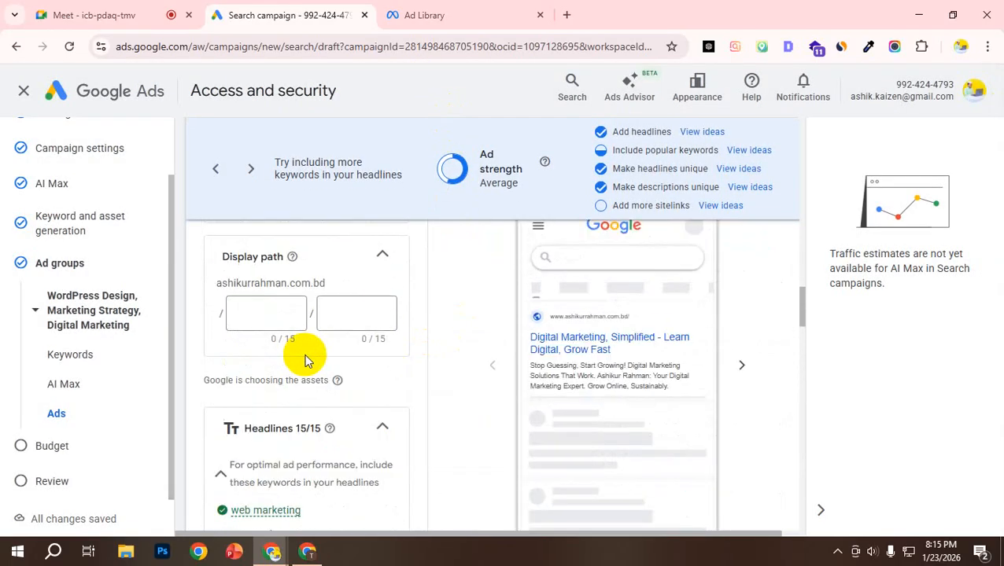
scroll(311, 346, up, 4)
scroll(309, 331, up, 1)
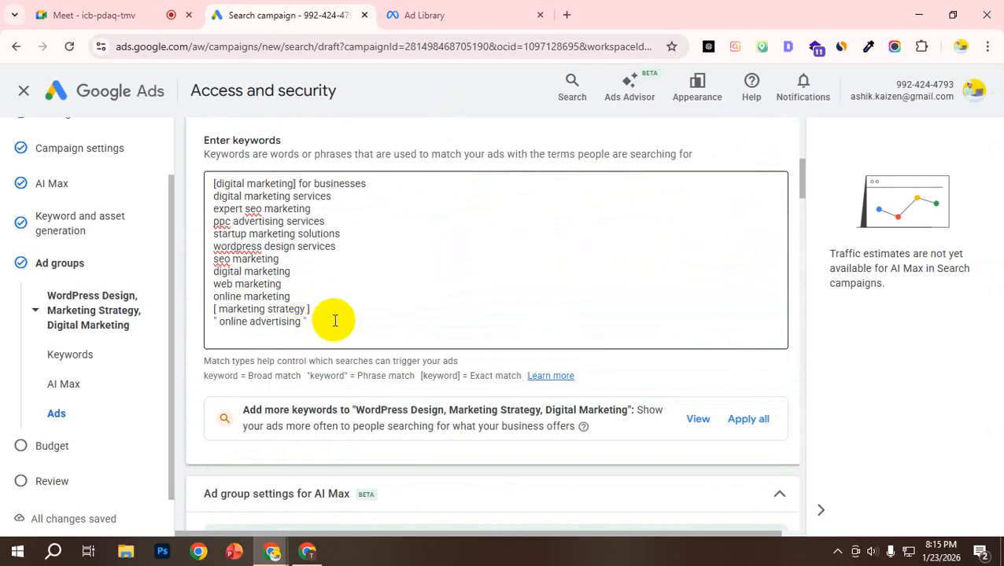
click(325, 332)
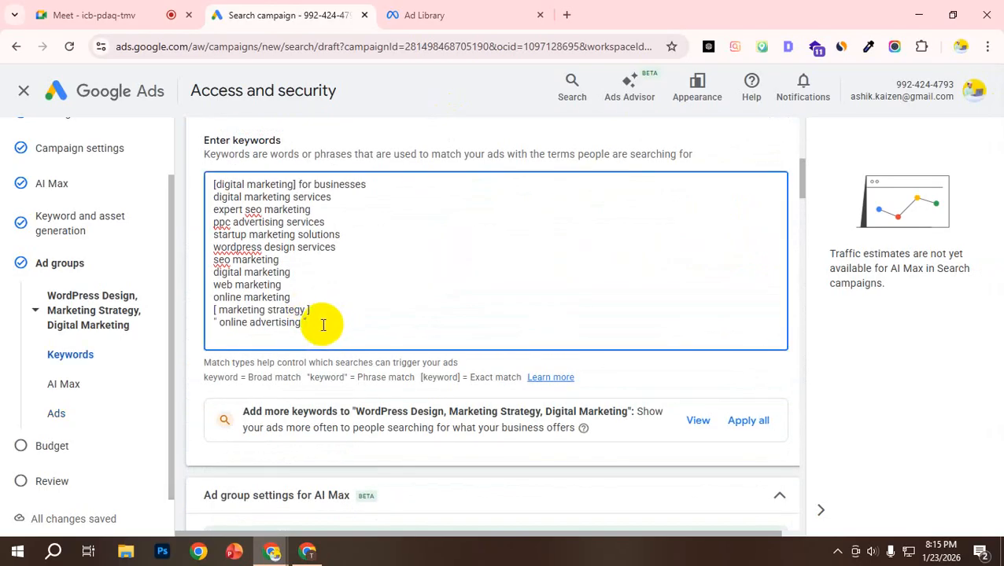
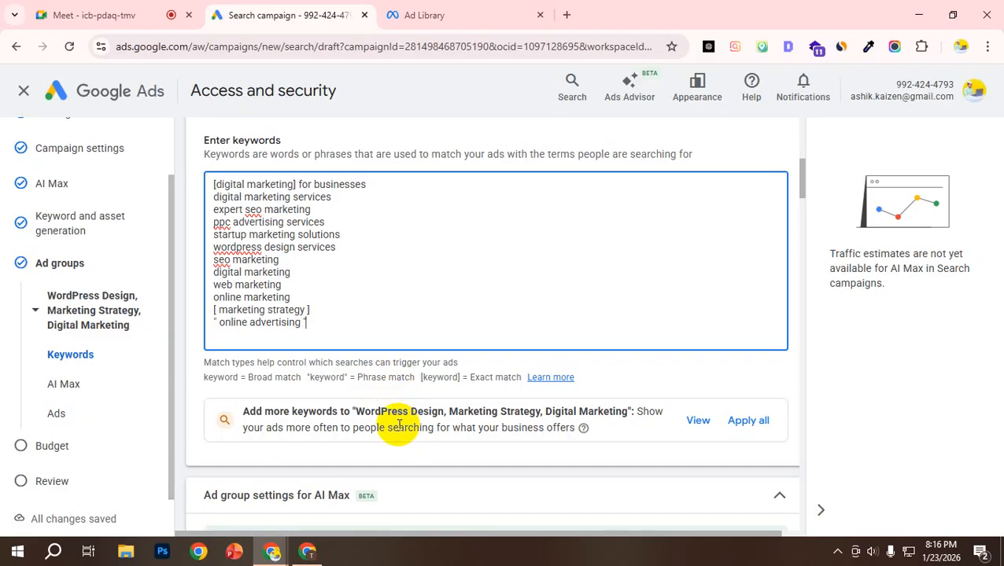
scroll(397, 429, down, 1)
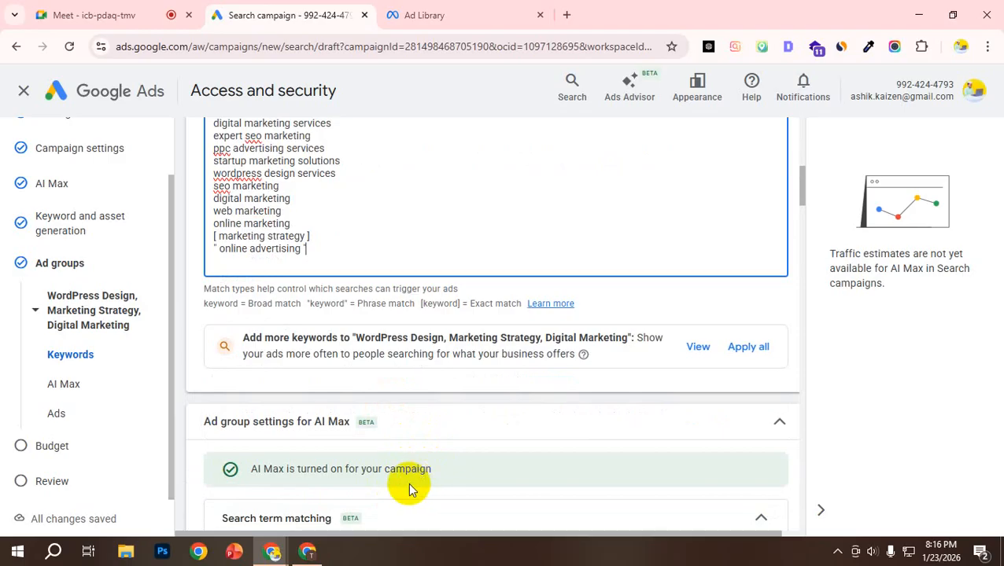
text(")
scroll(405, 481, up, 1)
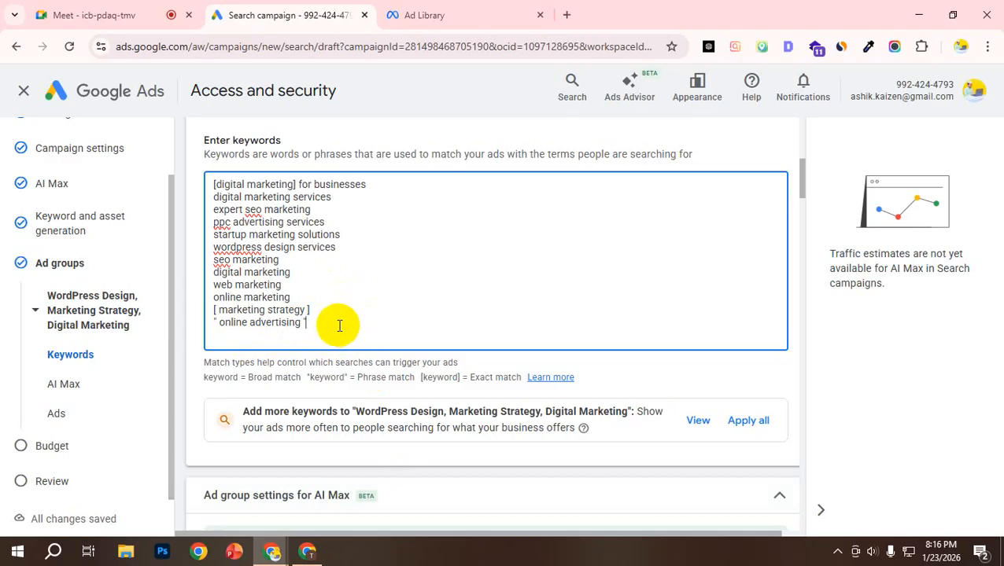
click(569, 13)
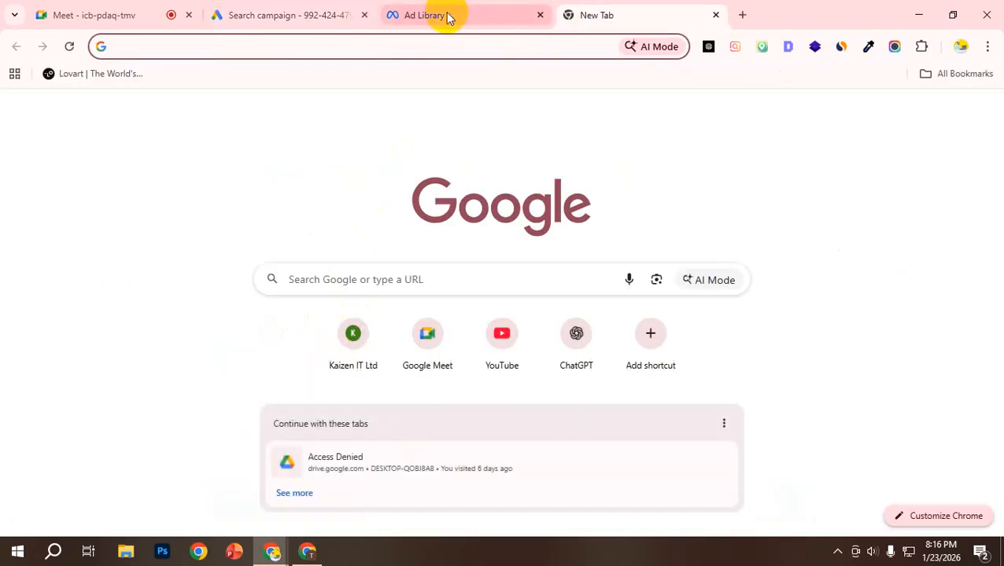
middle_click(616, 8)
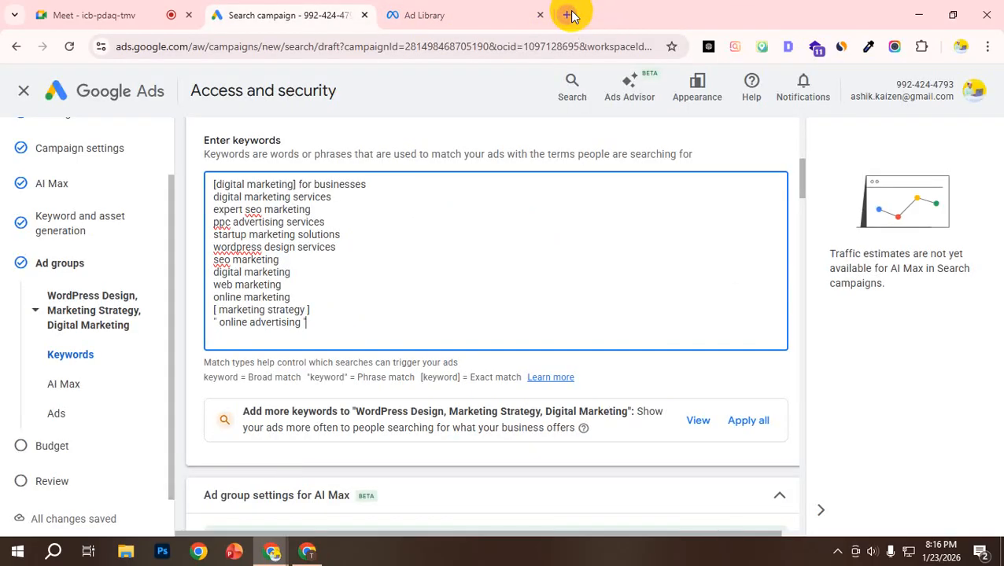
click(569, 14)
click(336, 9)
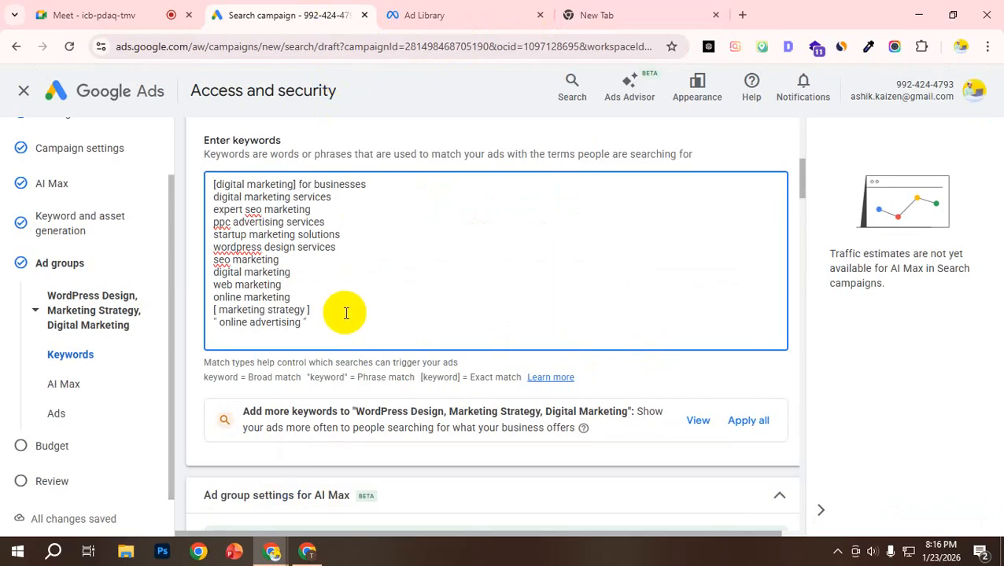
Step: Go from the keyword list to the ad's strength checklist and highlight "sitelinks" in the "Add more sitelinks" item
text(")
scroll(341, 319, down, 1)
scroll(341, 323, down, 4)
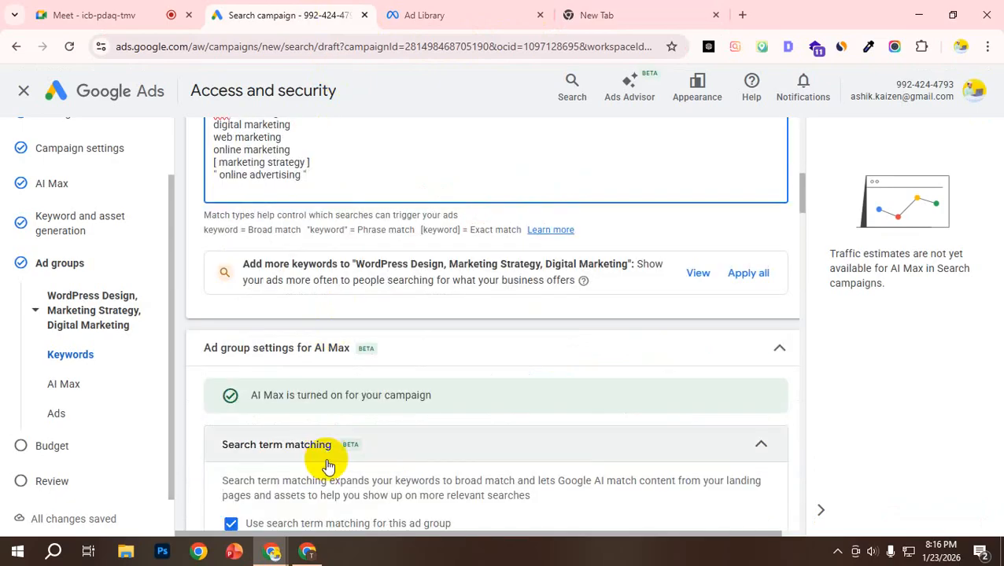
scroll(342, 329, down, 20)
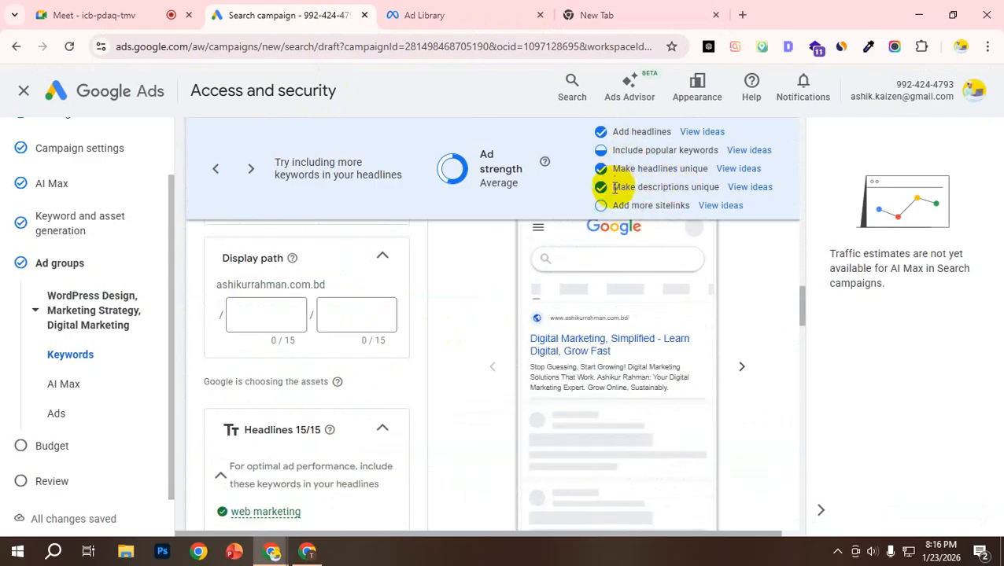
double_click(671, 207)
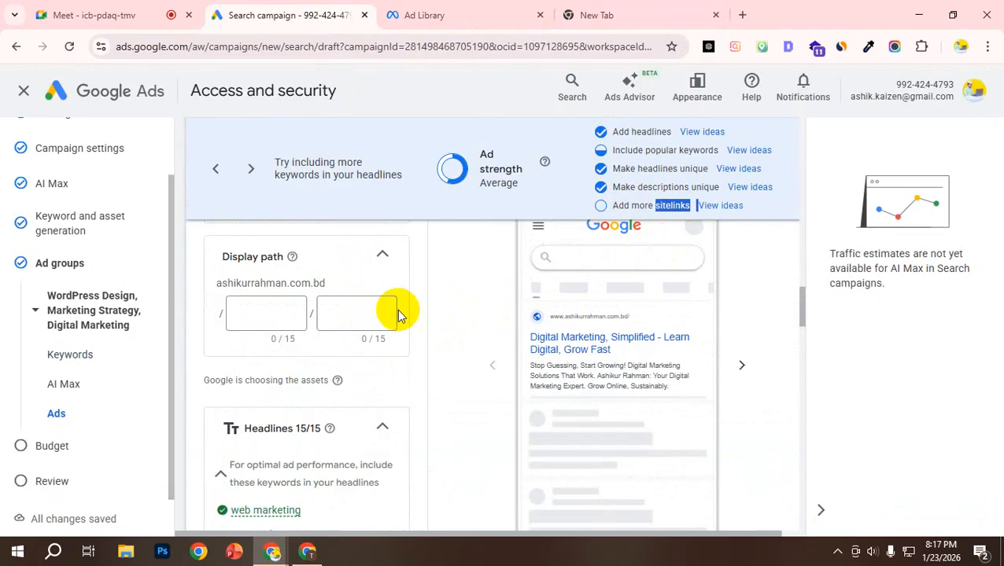
Step: Switch to the Google_Ads_Architecture_Masterclass PDF and examine the sitelinks, callouts and call extension in the ad assets diagram on page 12
scroll(407, 323, down, 2)
click(439, 15)
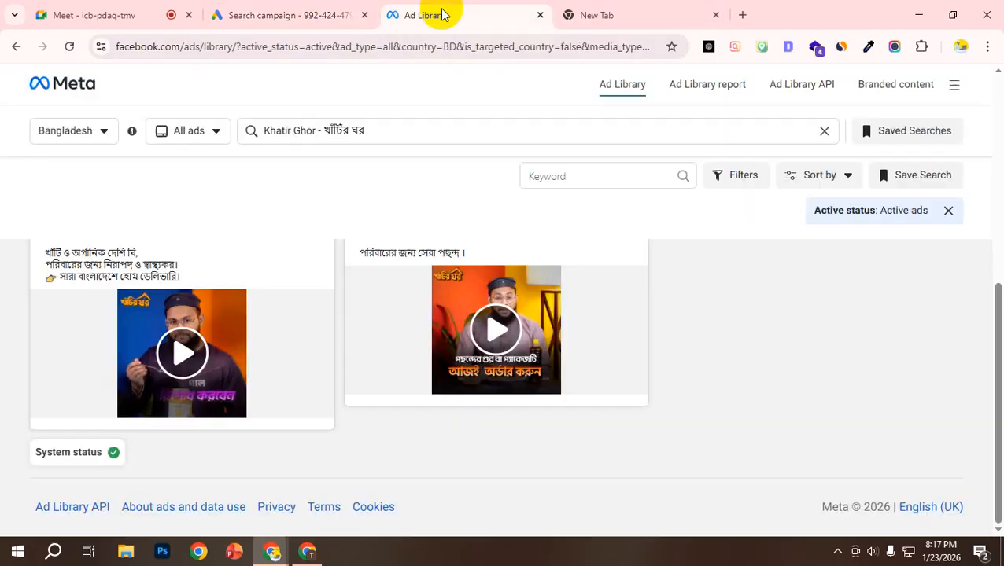
click(285, 13)
scroll(561, 383, up, 2)
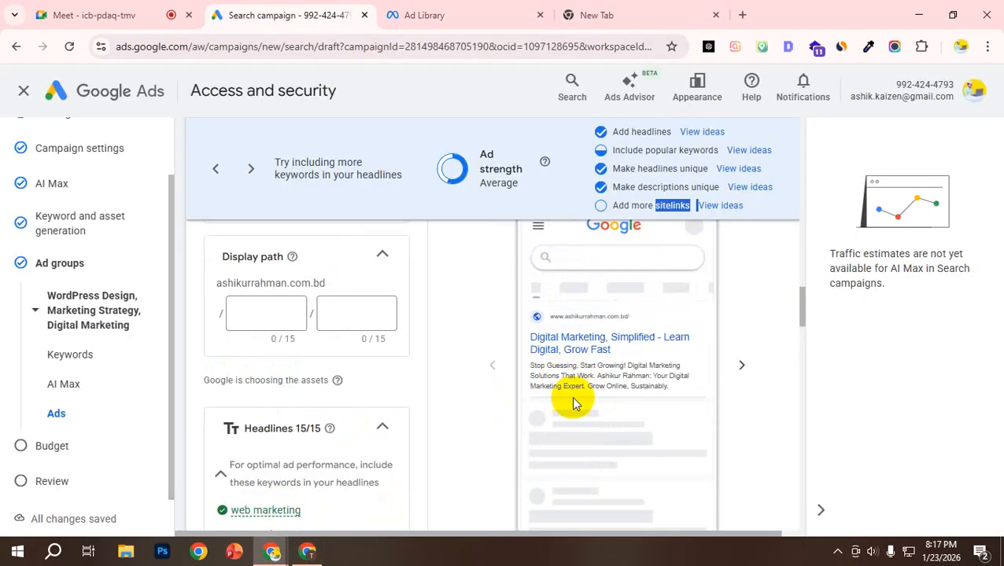
click(306, 551)
scroll(441, 330, down, 2)
scroll(456, 319, down, 5)
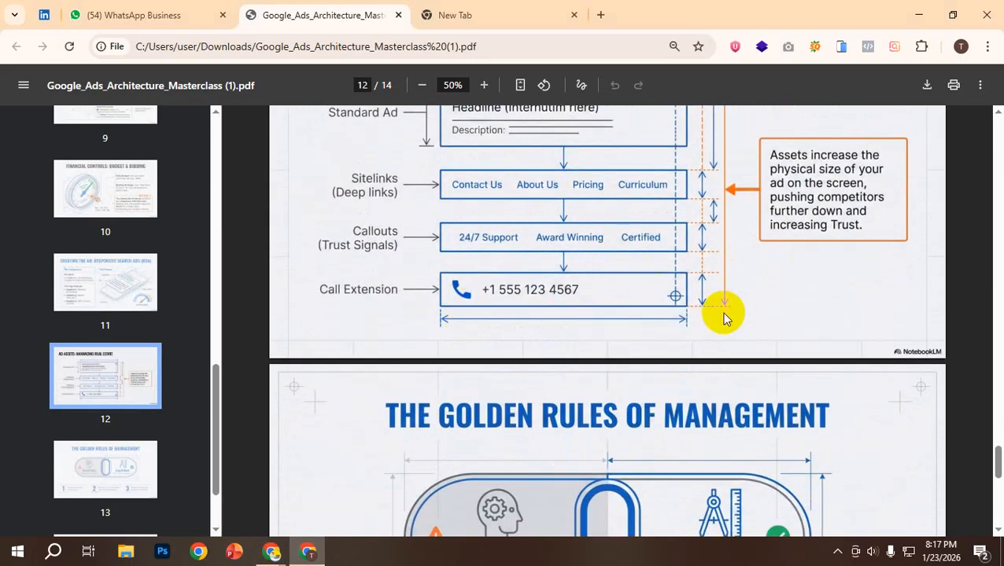
scroll(721, 314, up, 1)
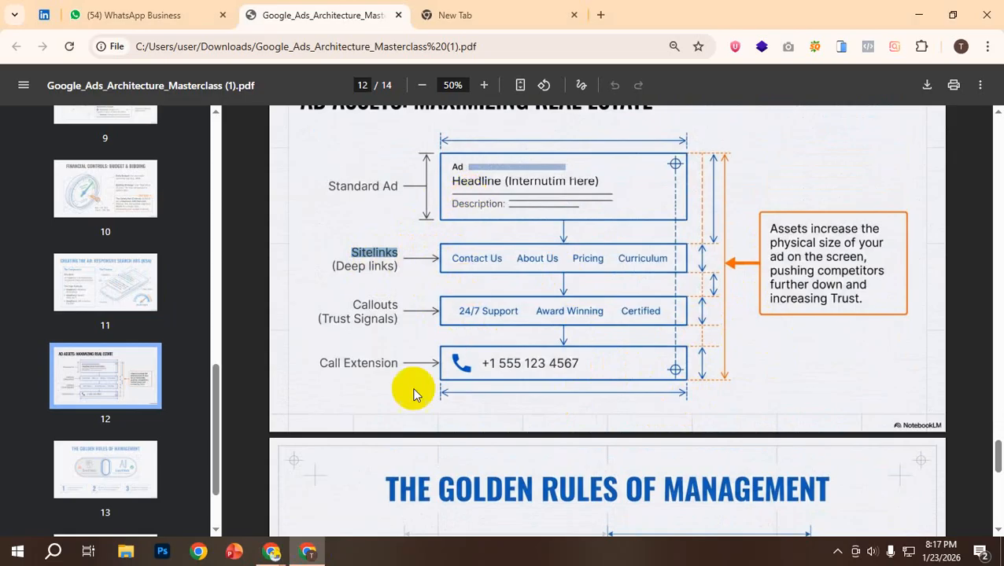
Step: Return to the Google Ads campaign draft and find the Sitelinks section below the ad's headlines and descriptions
mouse_move(271, 550)
click(201, 495)
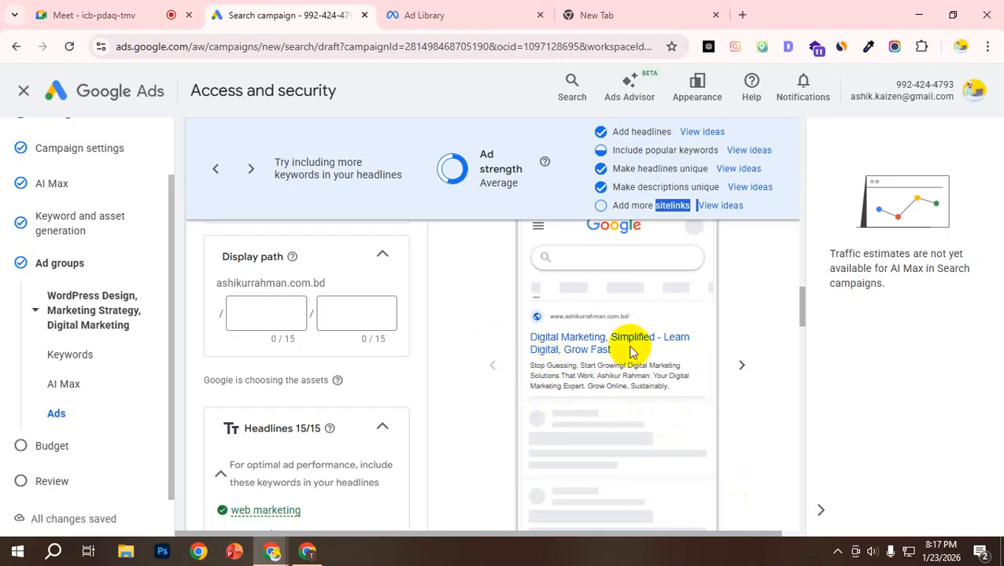
scroll(264, 352, down, 10)
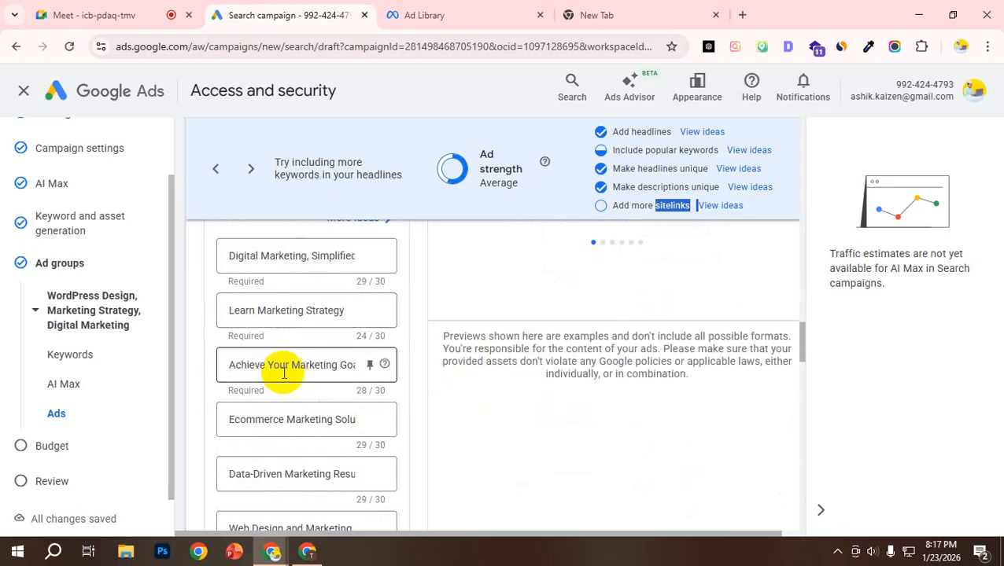
scroll(303, 369, down, 5)
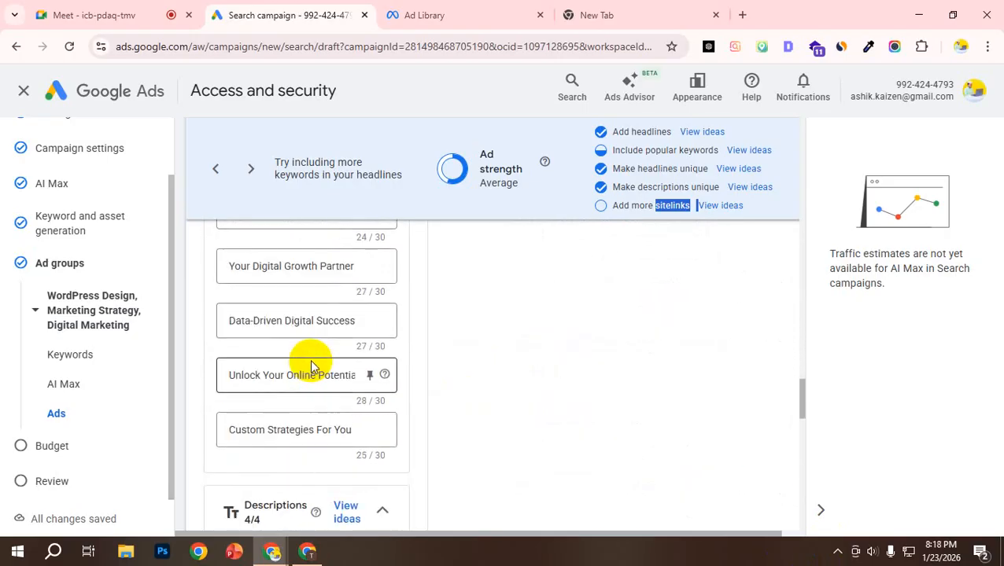
scroll(309, 362, down, 7)
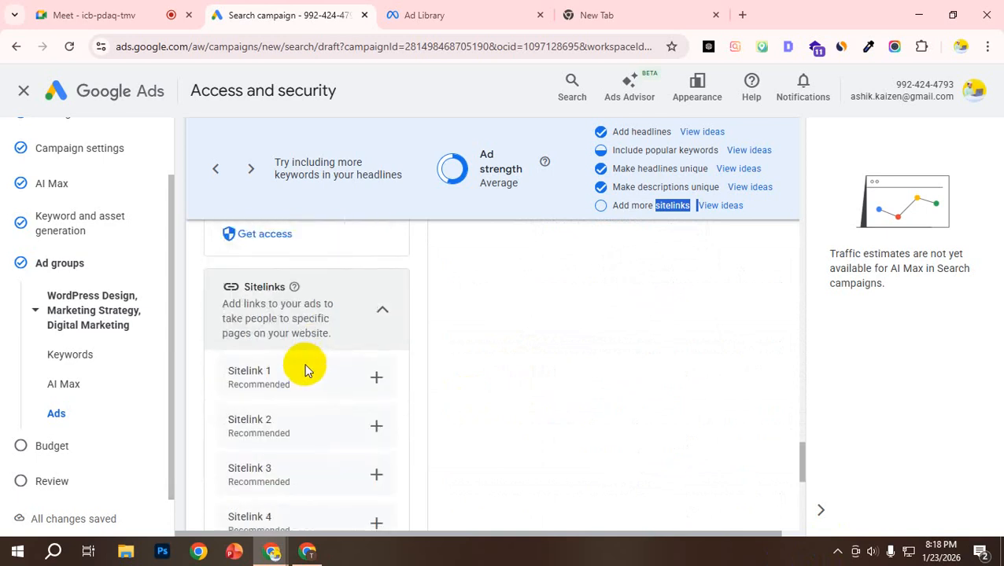
scroll(323, 342, up, 2)
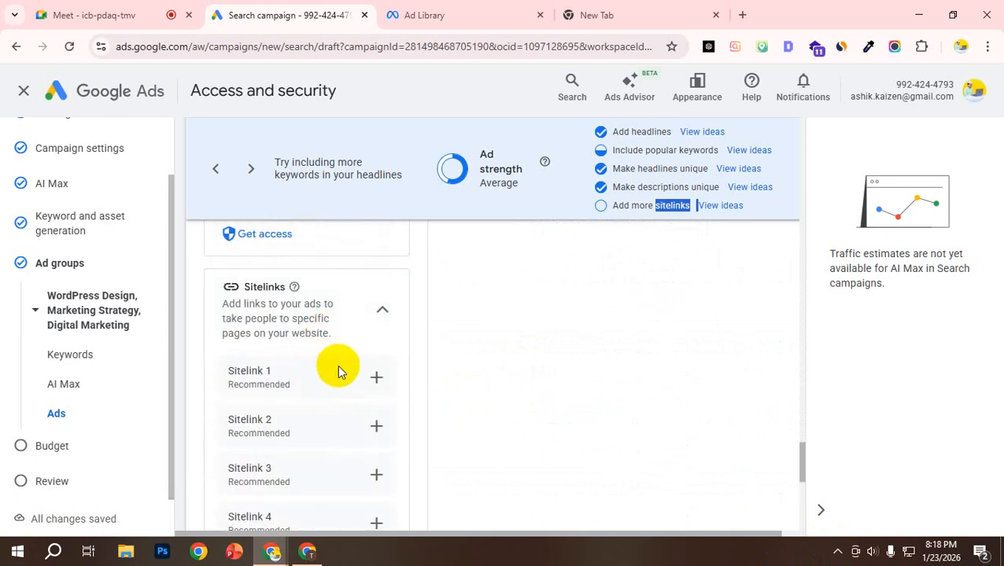
scroll(340, 366, down, 5)
scroll(342, 365, up, 6)
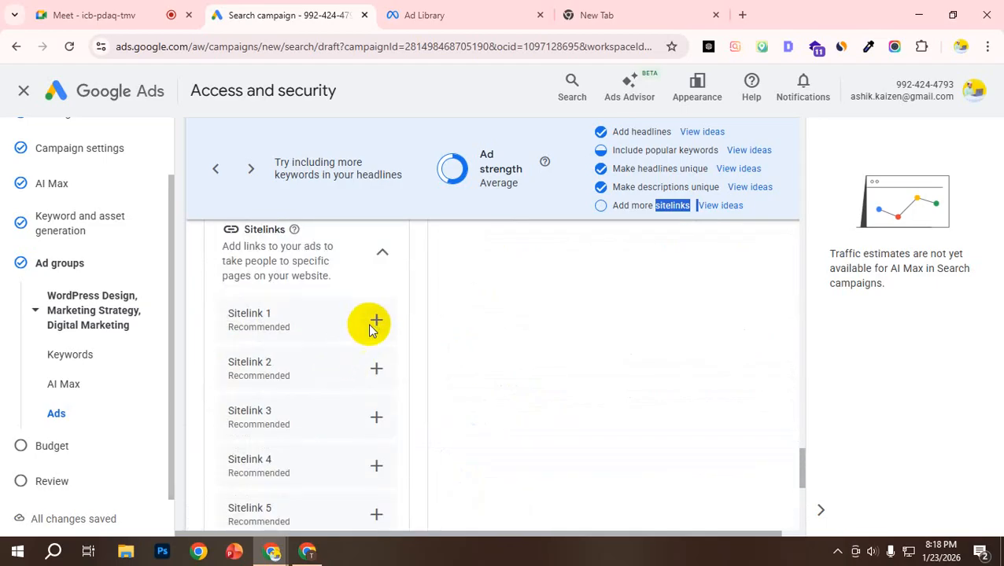
click(375, 321)
click(327, 219)
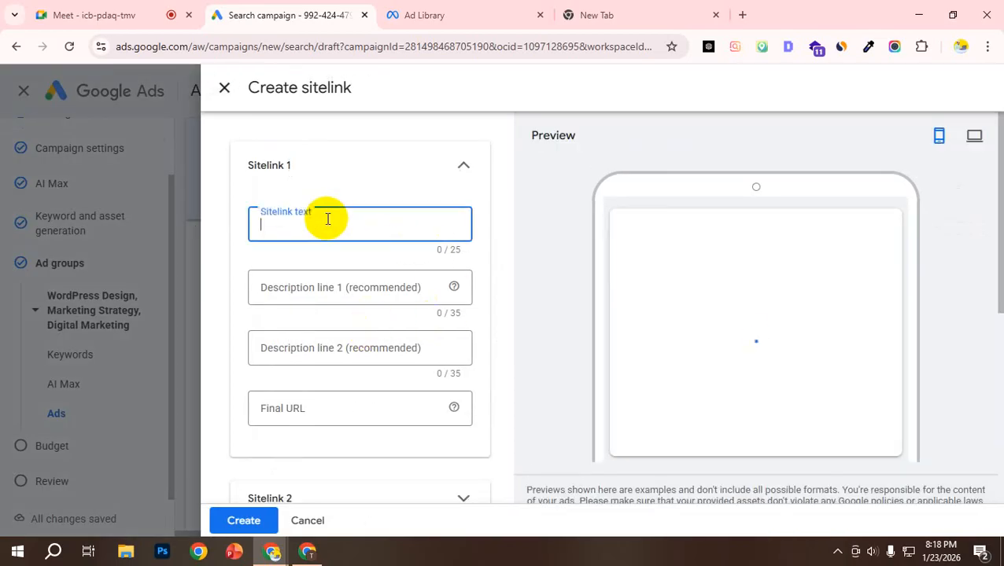
text(Book Now)
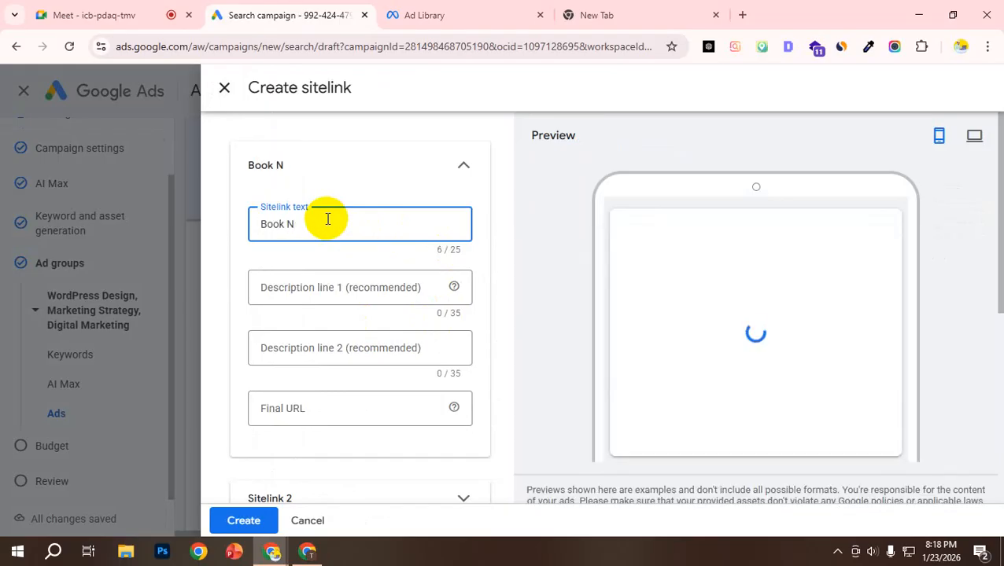
click(328, 296)
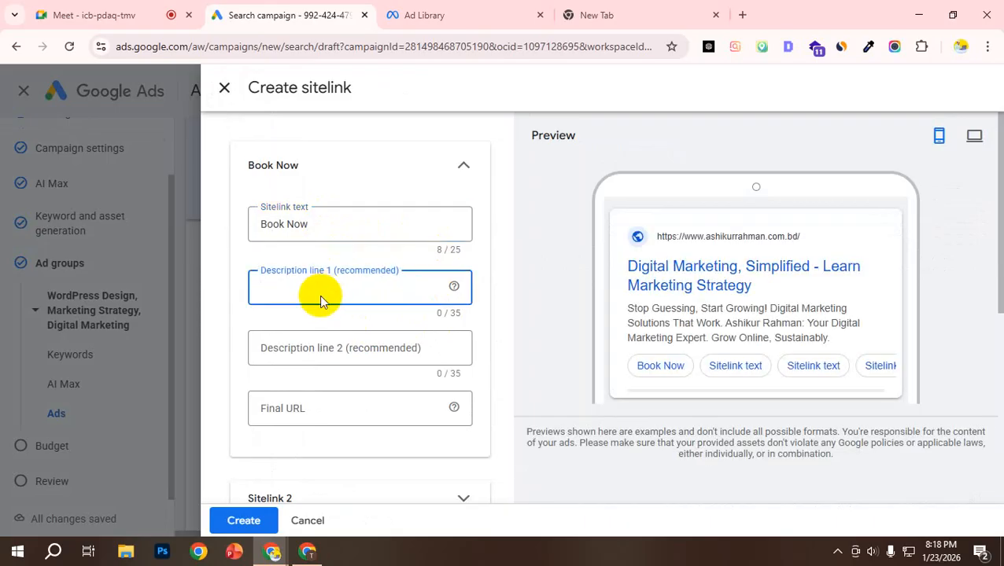
click(290, 403)
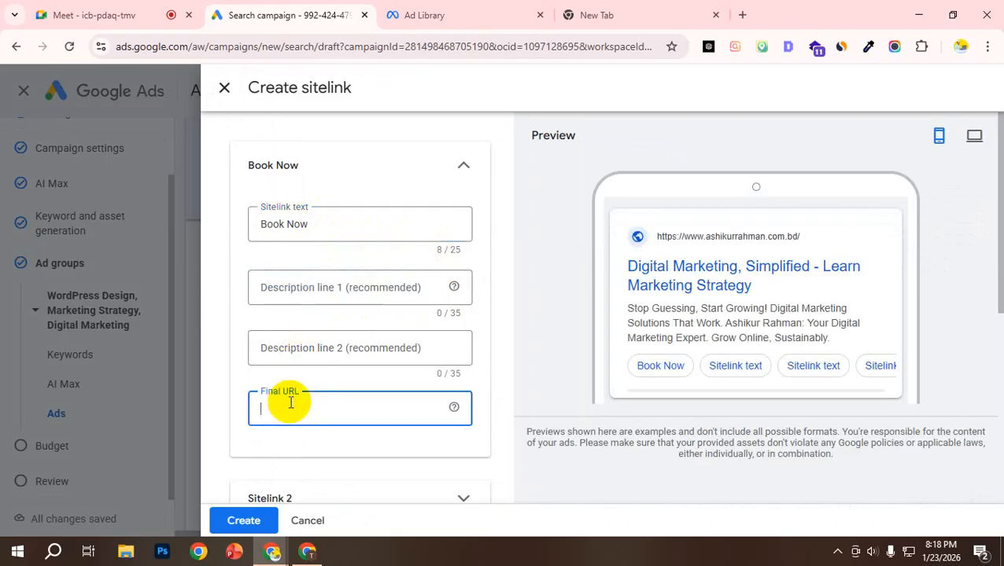
text(www.com)
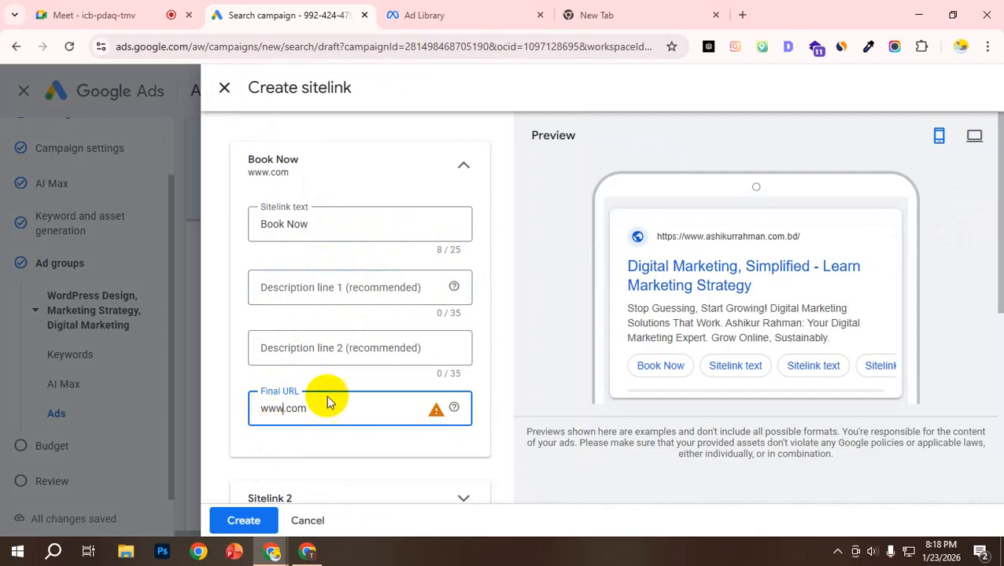
Step: Check Book Now in the ad preview, then expand Sitelink 2 and set its sitelink text to "WWW"
scroll(338, 291, down, 1)
scroll(388, 370, down, 1)
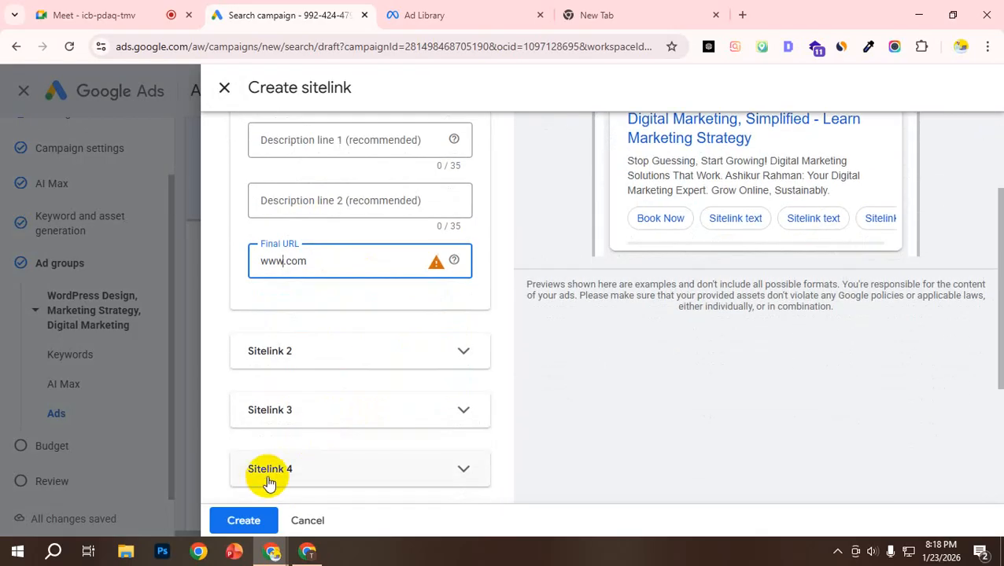
scroll(535, 322, up, 1)
scroll(598, 305, up, 1)
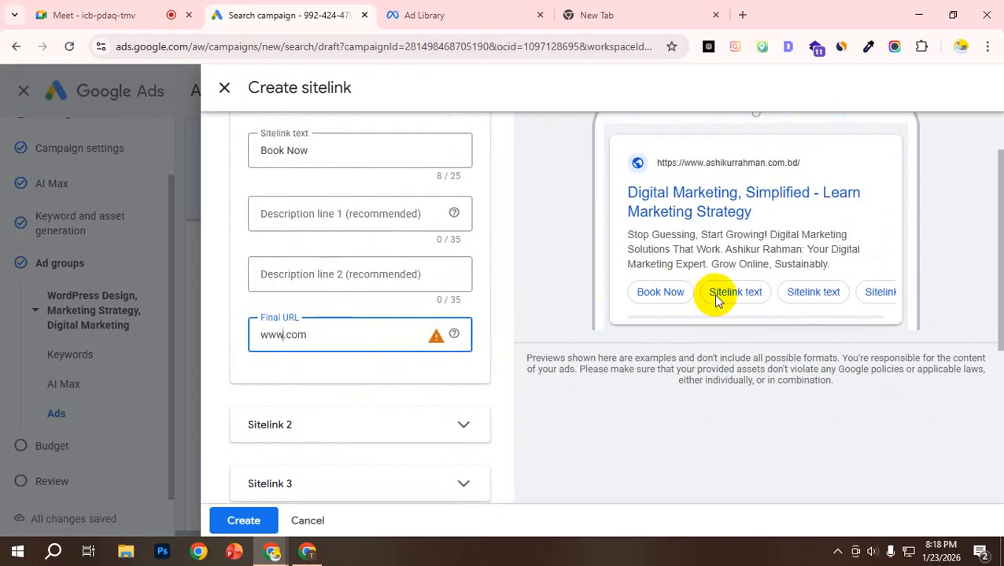
scroll(364, 449, down, 1)
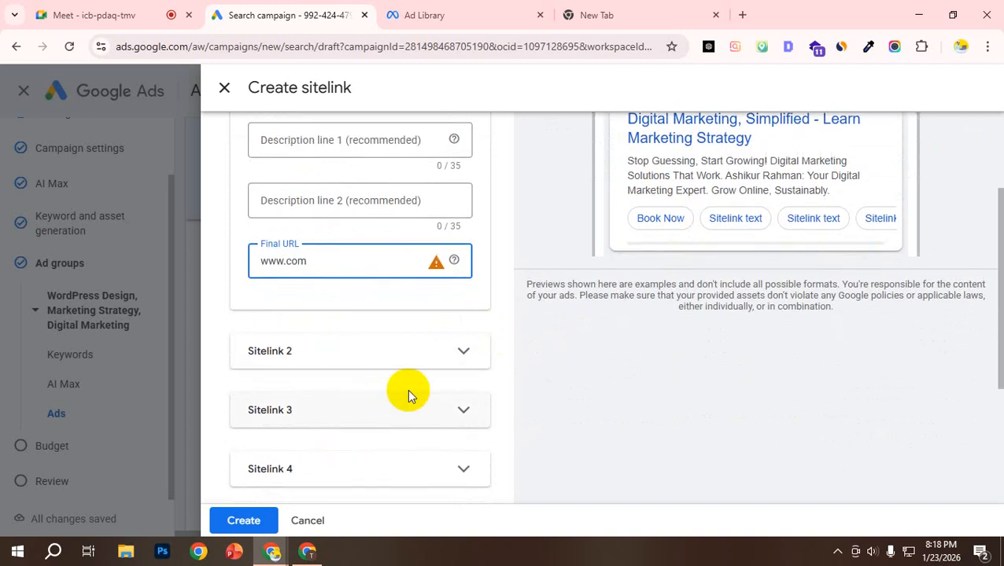
click(462, 352)
scroll(337, 353, down, 1)
scroll(337, 353, down, 1)
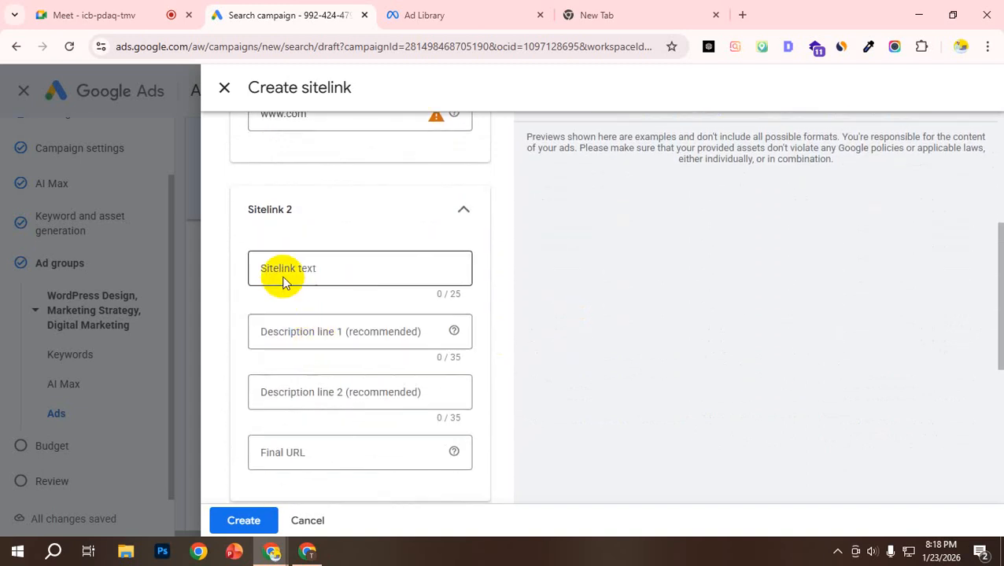
click(293, 265)
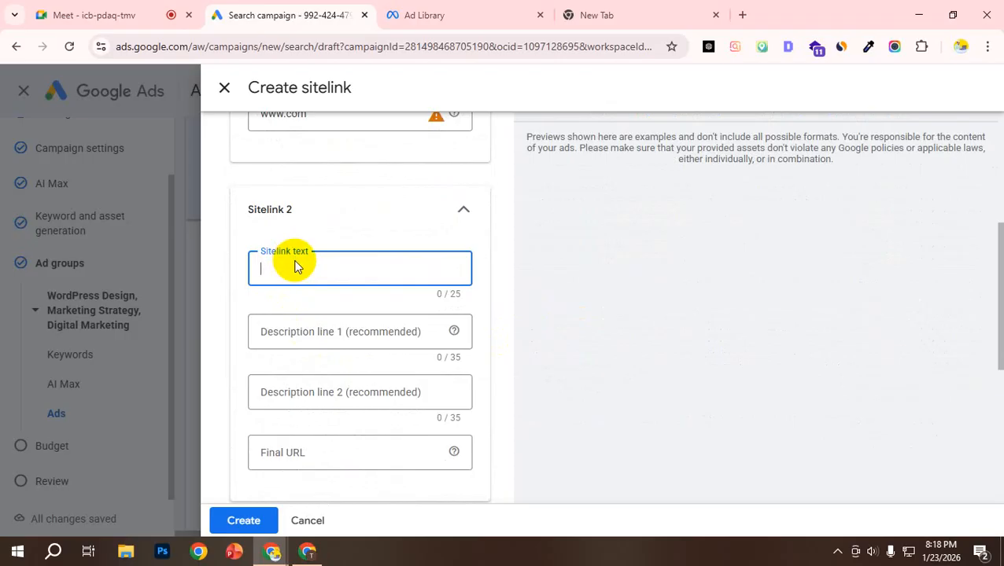
scroll(578, 302, up, 4)
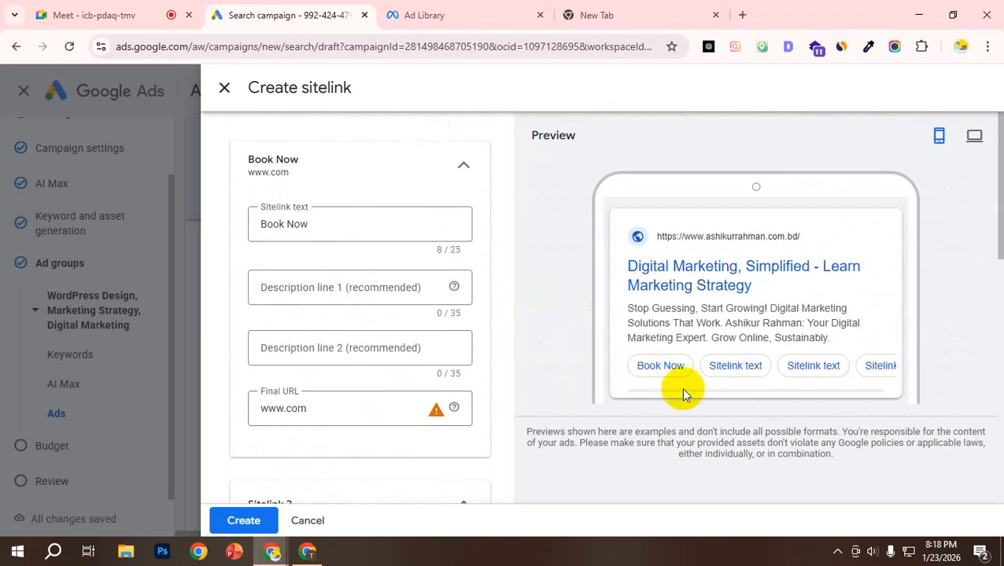
scroll(252, 393, down, 3)
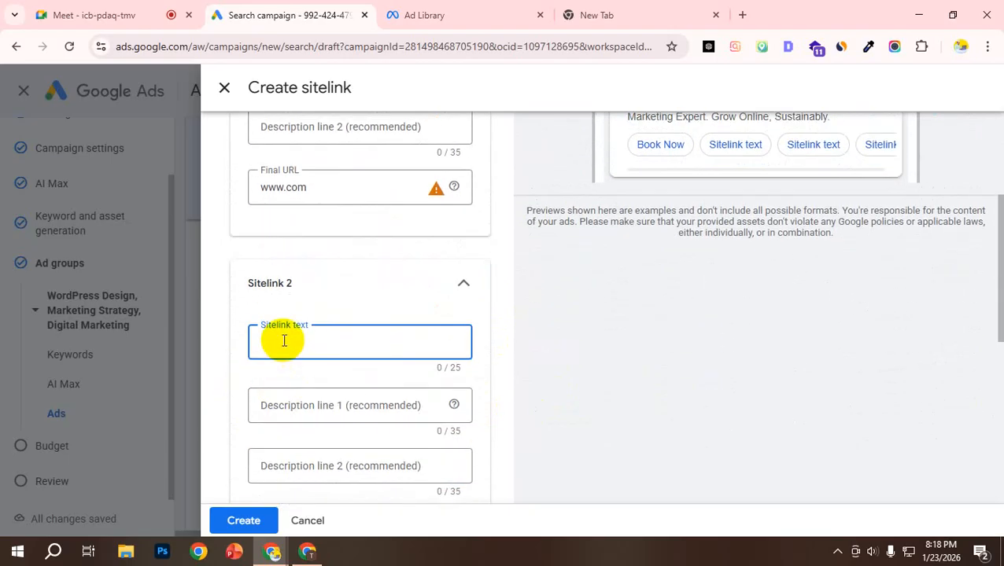
text(WWW)
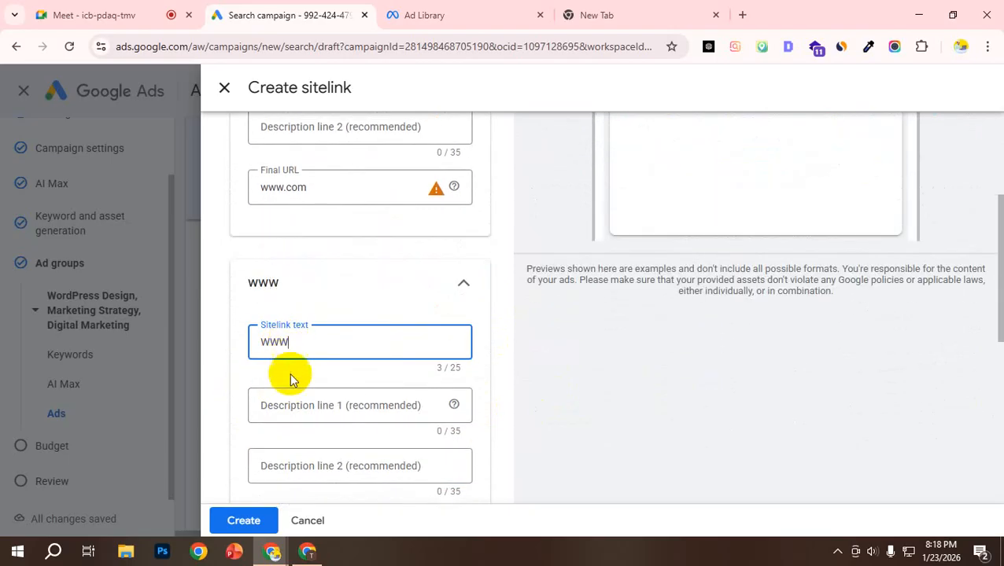
Step: Set the final URL of the "WWW" sitelink to "dcdfdb.com" and check both sitelinks in the ad preview
scroll(280, 444, down, 2)
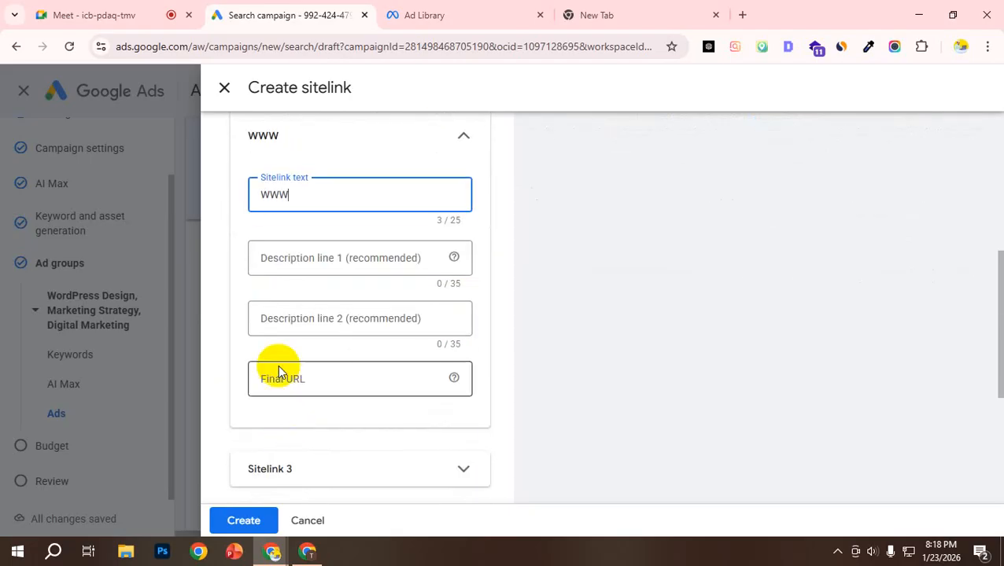
click(277, 374)
text(dcdfdb.com)
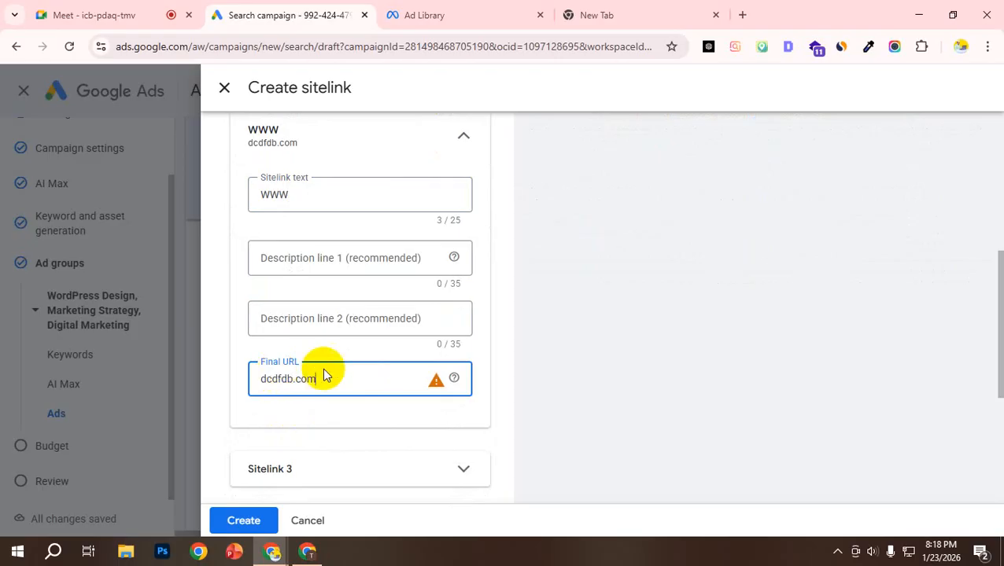
scroll(331, 338, up, 2)
scroll(240, 320, down, 7)
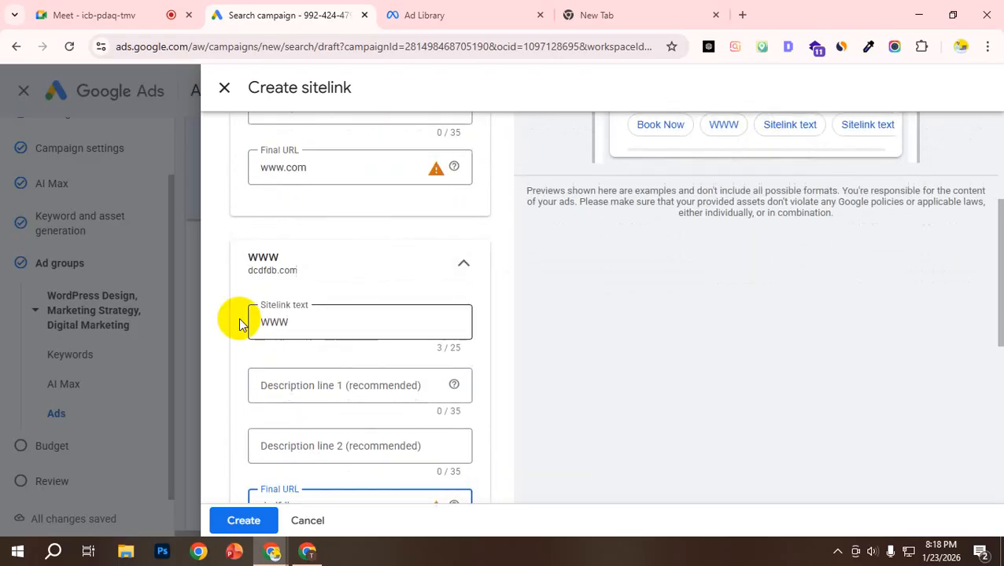
scroll(346, 354, up, 8)
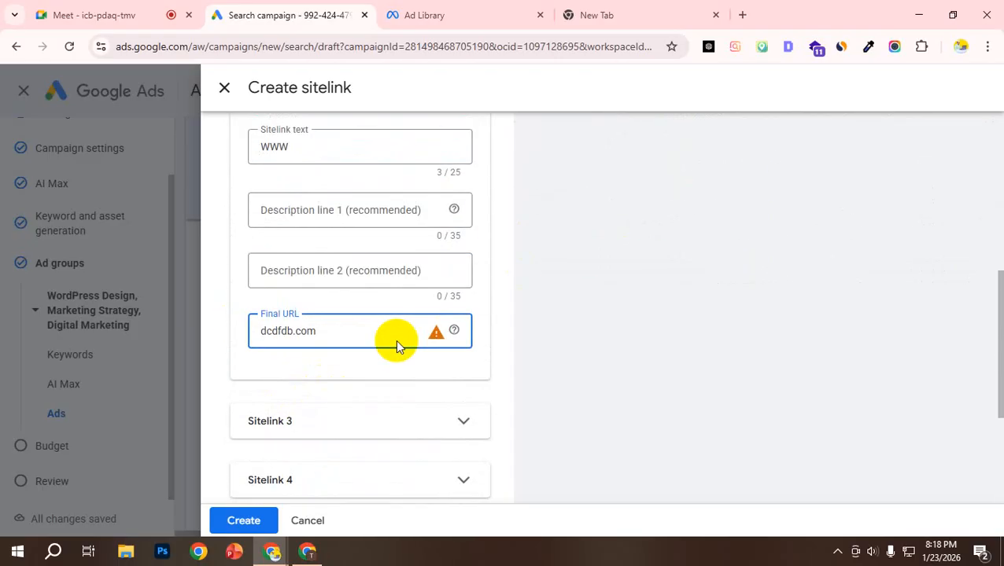
Step: Review the WWW sitelink and the unused sitelink slots, then look through the Sitelink URL options and collapse them
scroll(325, 408, down, 7)
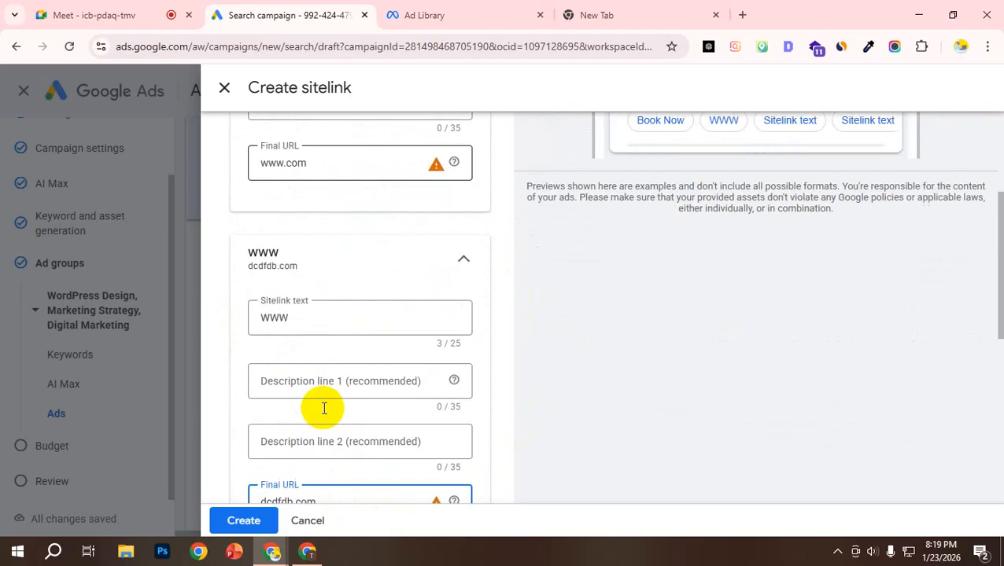
scroll(340, 416, up, 4)
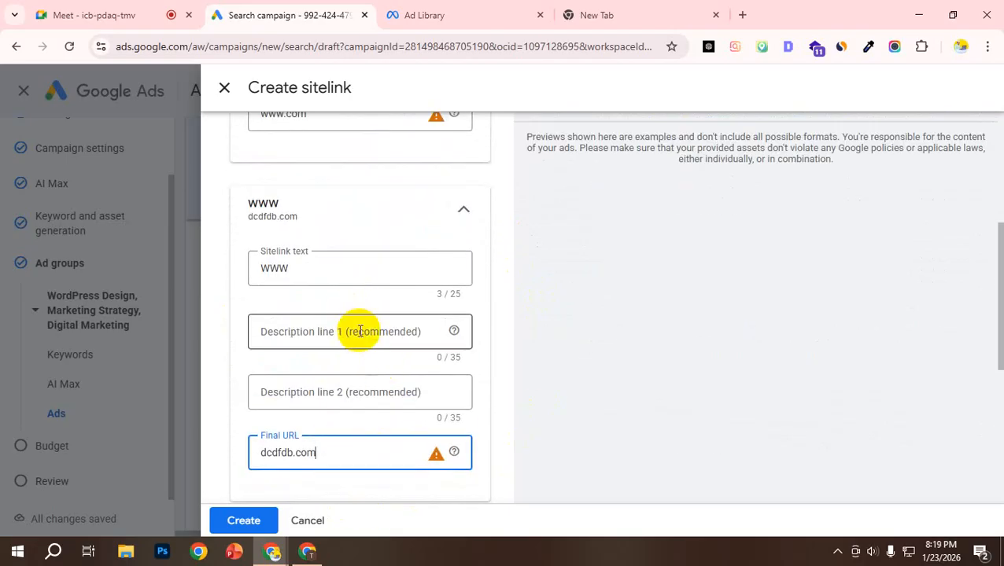
scroll(360, 331, down, 5)
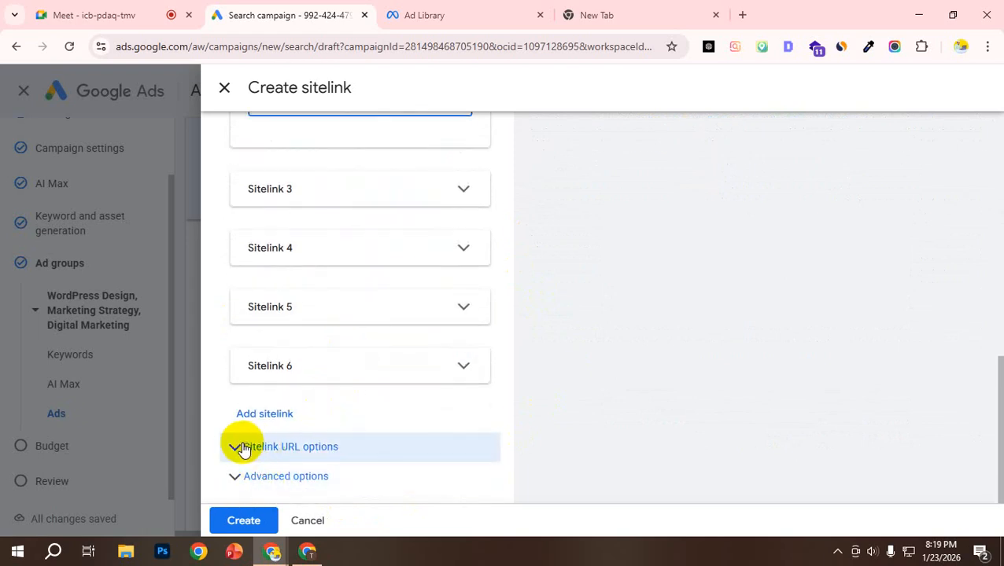
click(237, 446)
scroll(274, 437, down, 3)
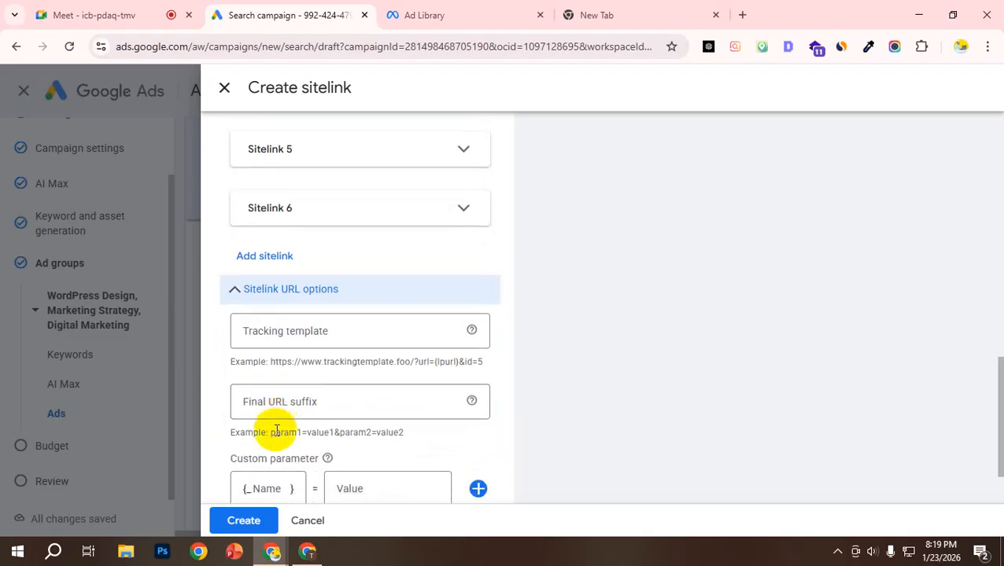
click(234, 207)
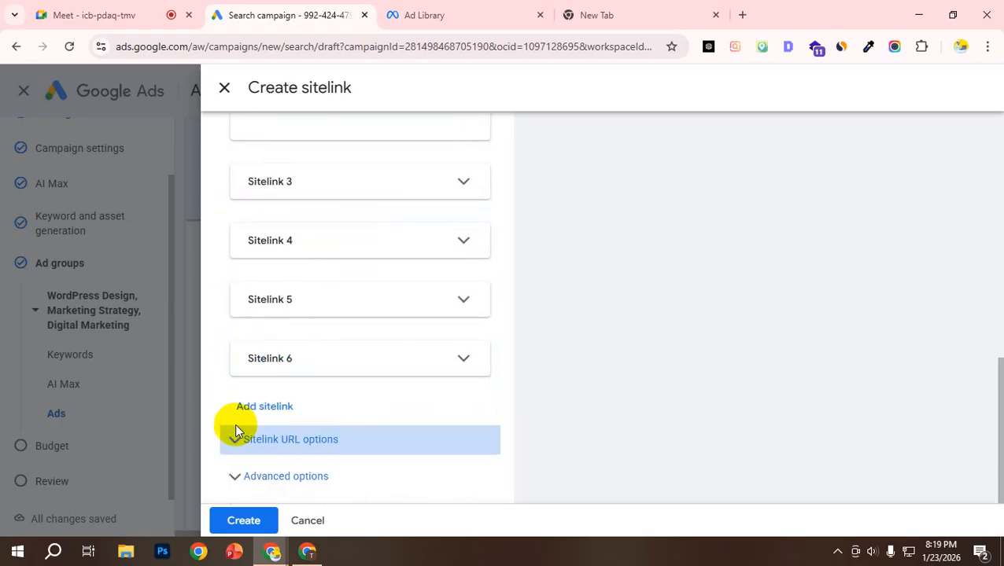
Step: Review the sitelinks' asset scheduling under Advanced options, then create the Book Now and WWW sitelinks
click(237, 476)
scroll(283, 421, down, 3)
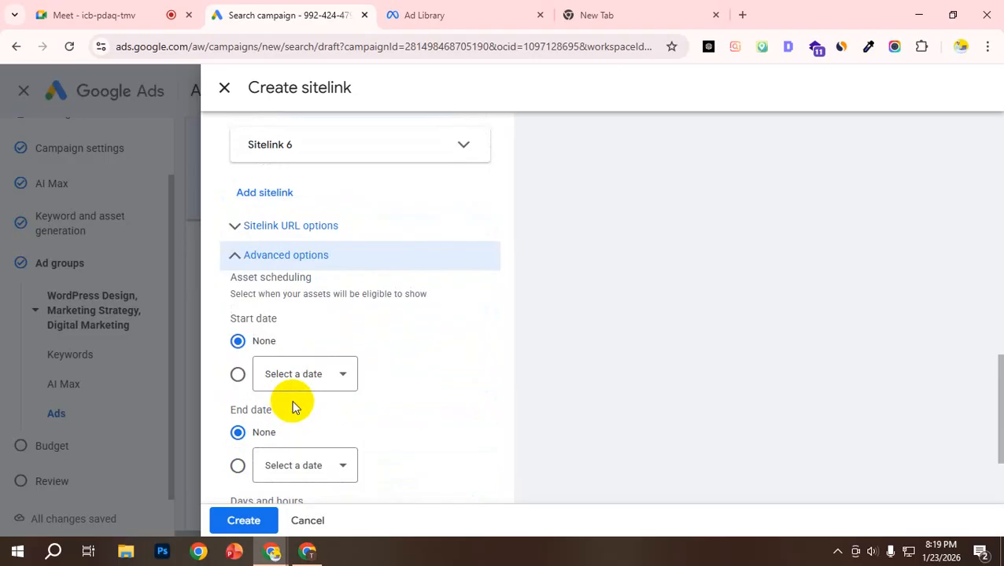
scroll(293, 407, up, 15)
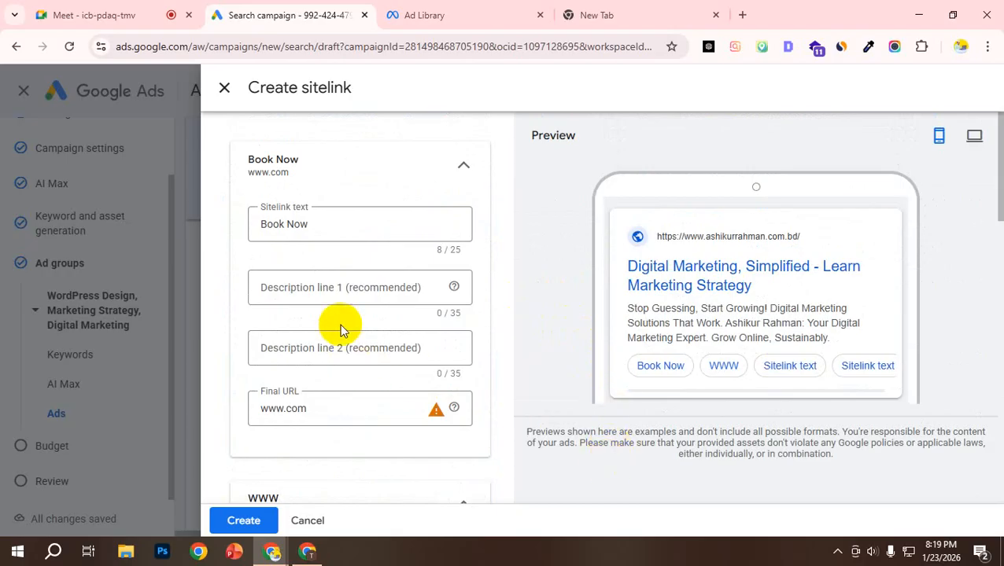
scroll(349, 357, down, 15)
scroll(366, 385, down, 3)
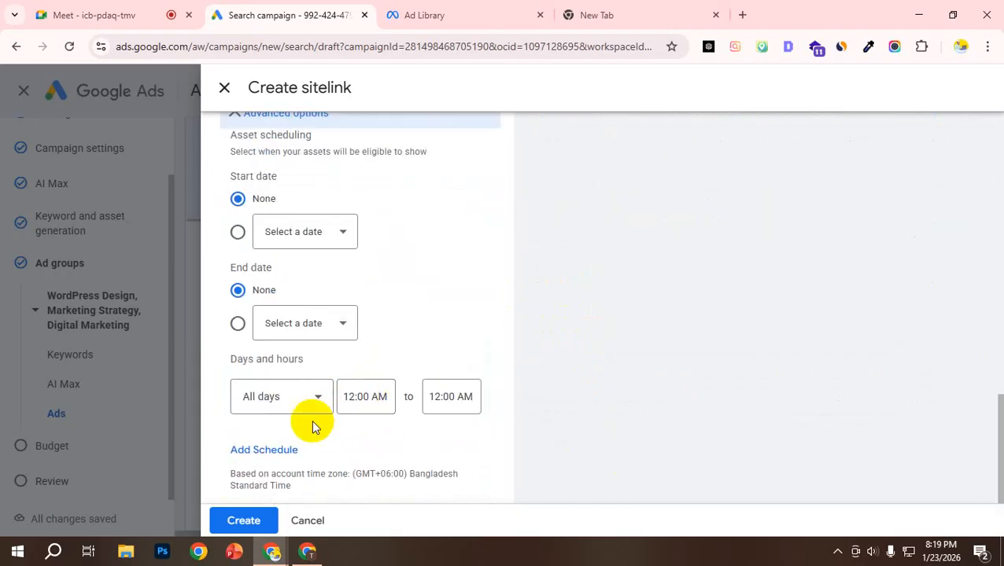
click(245, 522)
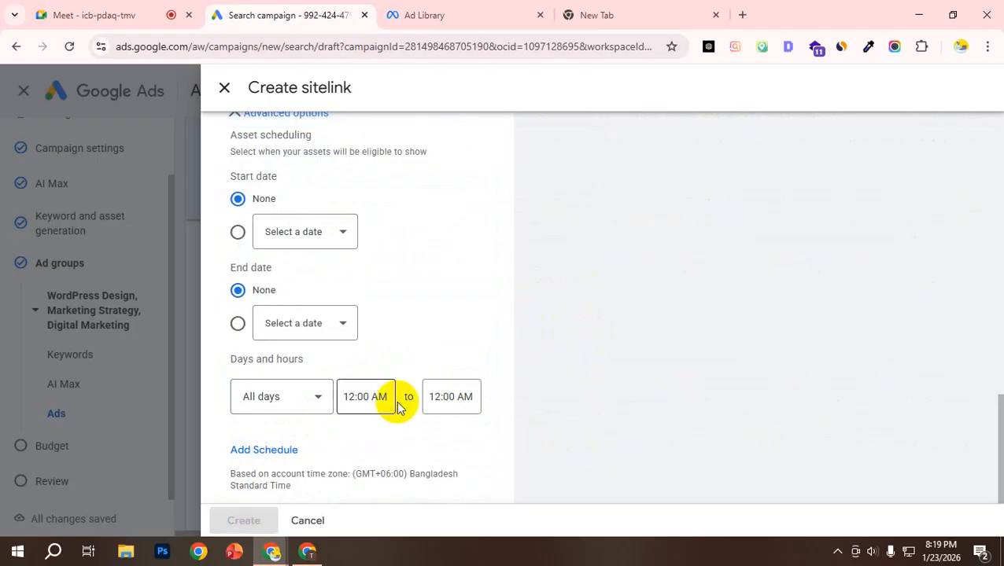
Step: Check the Book Now and WWW sitelinks in the ad's Sitelinks section and the sitelink item under ad strength
scroll(420, 331, up, 7)
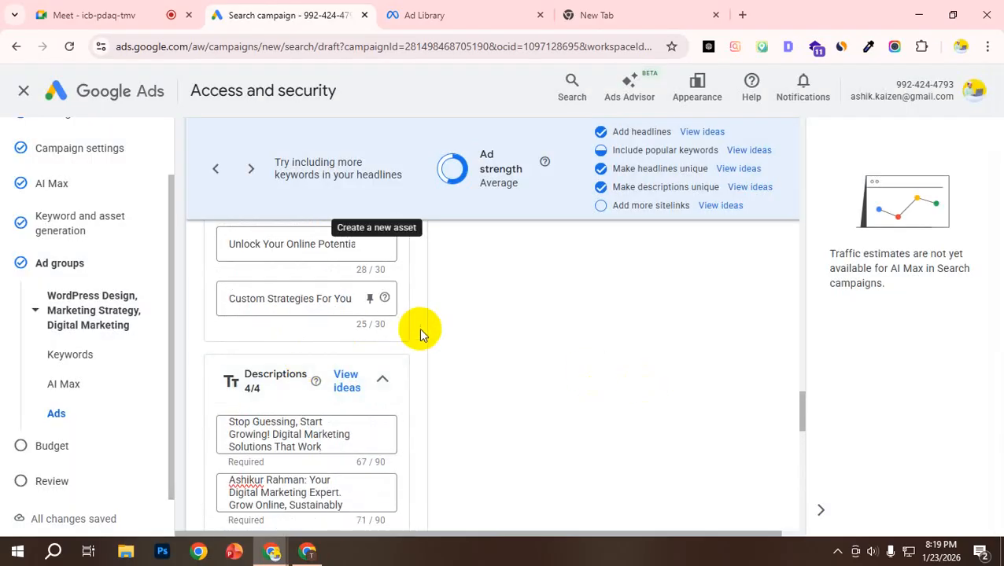
scroll(314, 346, down, 3)
scroll(303, 382, down, 10)
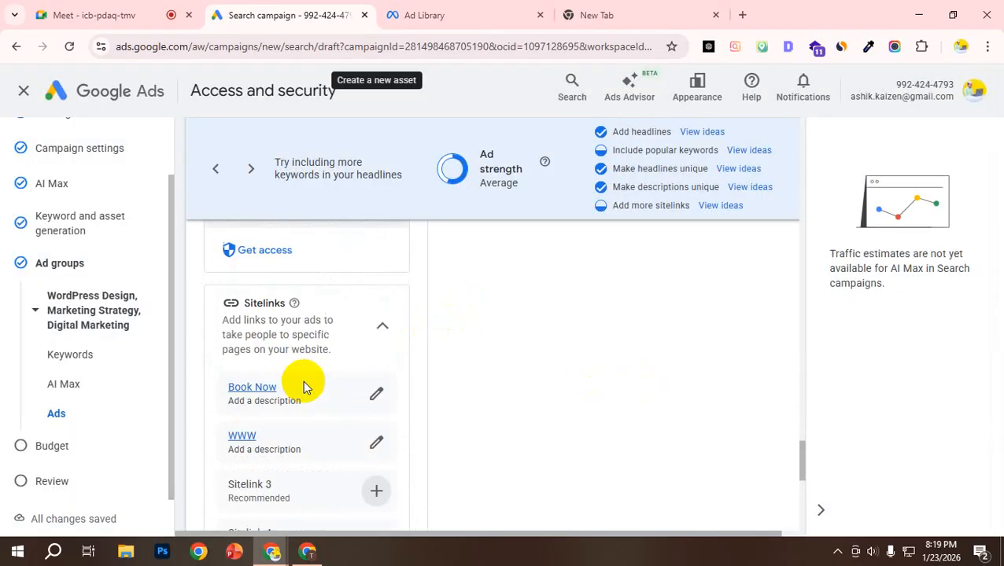
scroll(305, 394, down, 2)
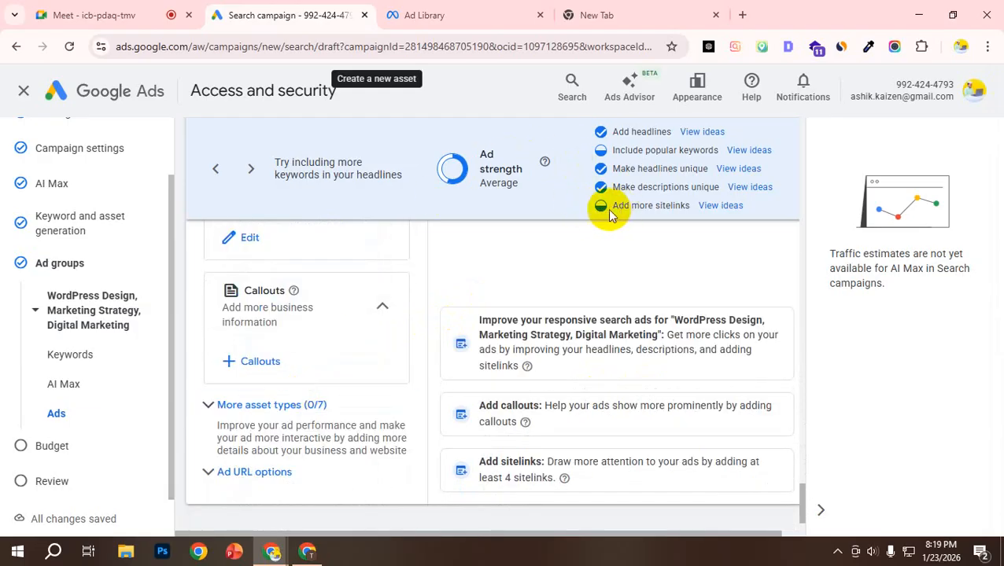
scroll(268, 350, down, 2)
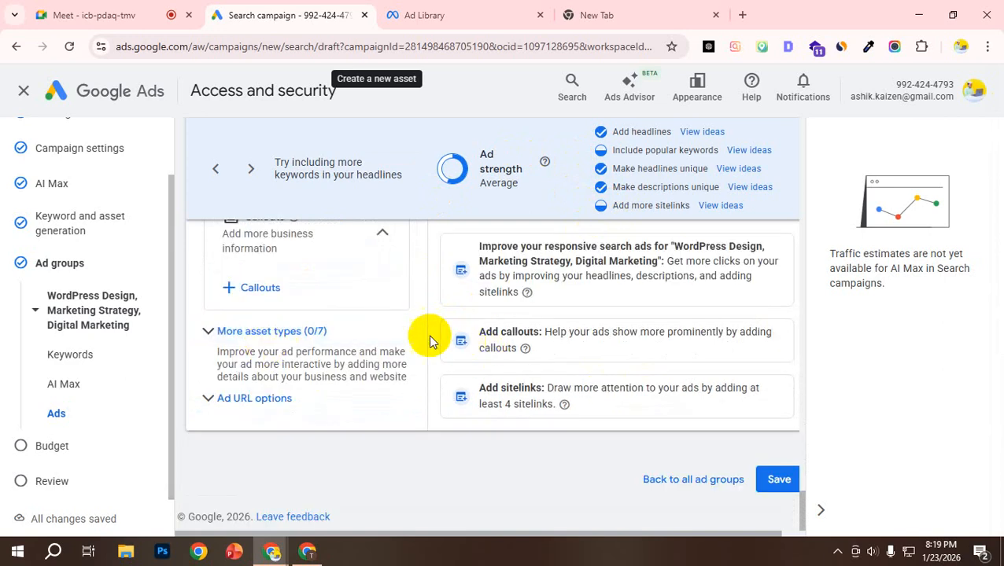
Step: Examine the Add callouts recommendation and the ad's Callouts section without adding any callouts
triple_click(513, 331)
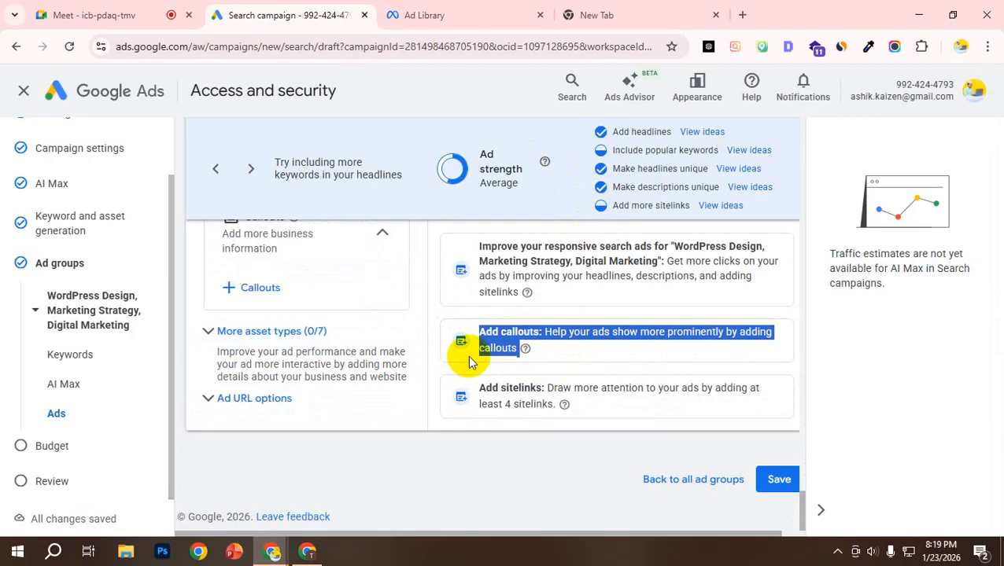
click(386, 463)
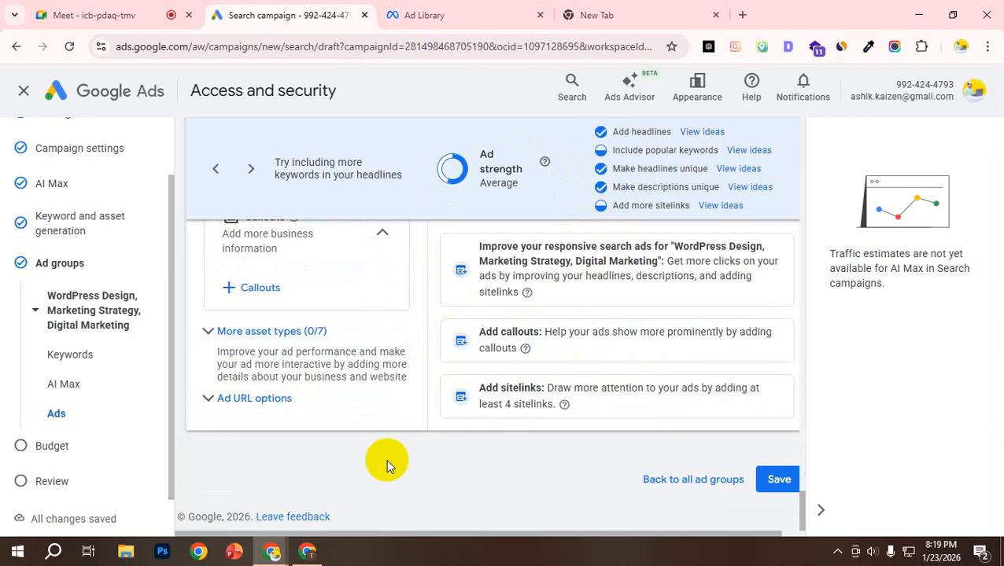
scroll(425, 349, up, 1)
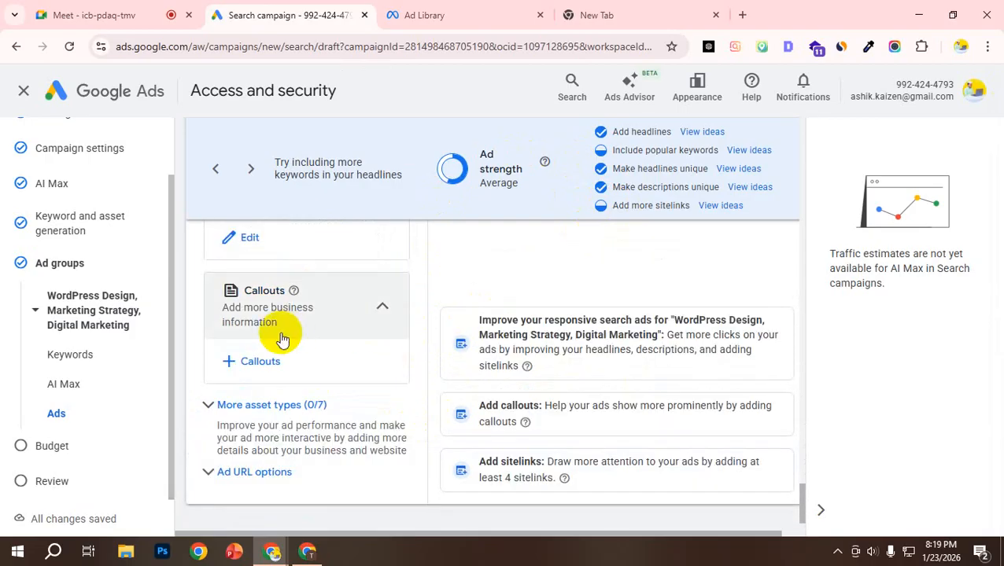
scroll(326, 338, up, 2)
scroll(275, 372, down, 2)
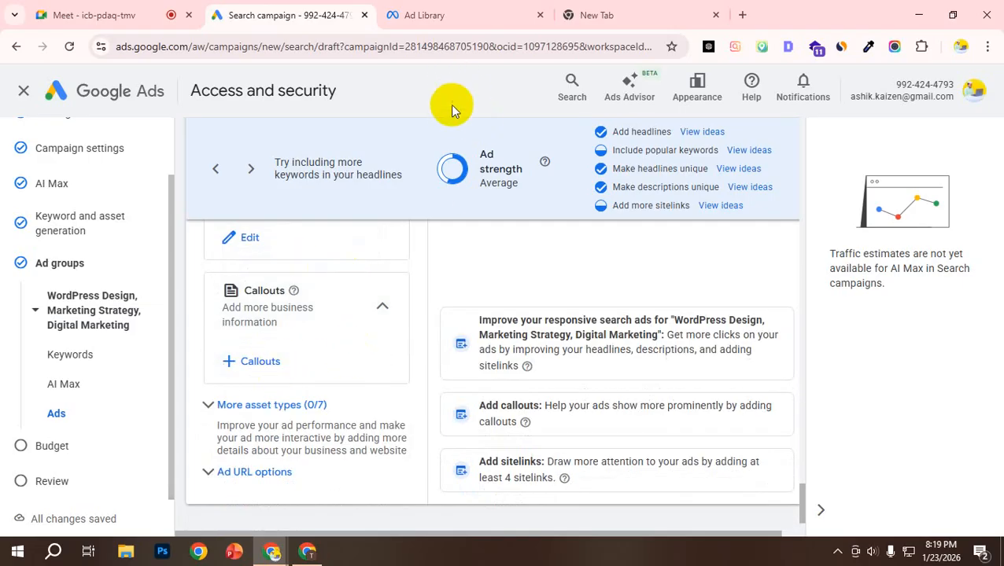
click(397, 8)
click(333, 11)
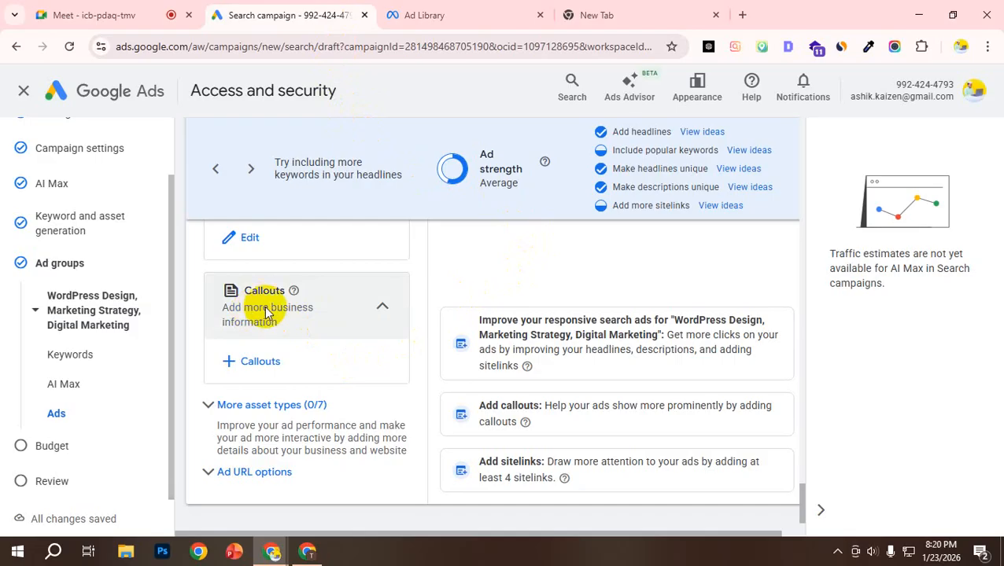
scroll(453, 312, down, 1)
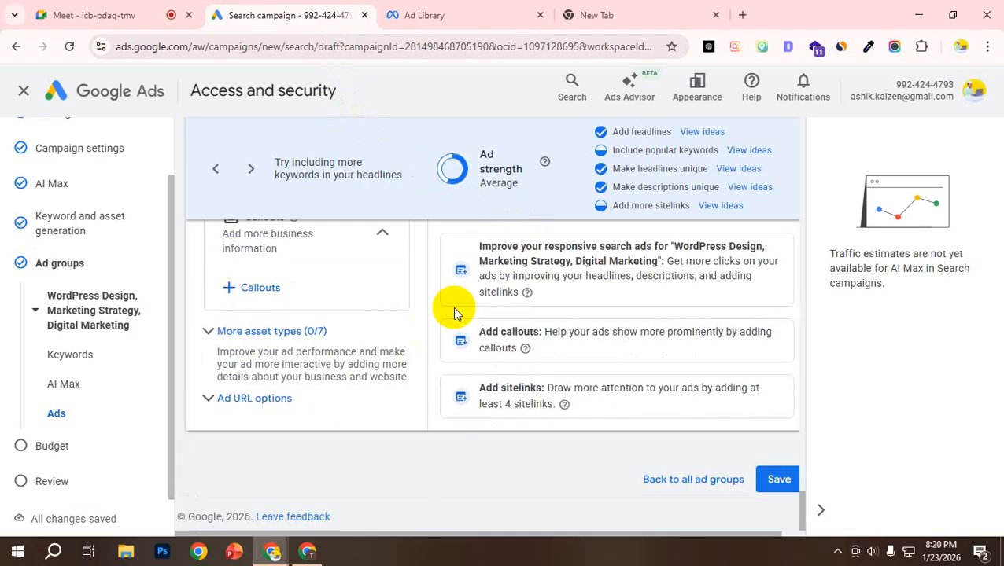
Step: Save the ad, check its sitelinks in the ad group summary, and continue to the campaign budget
click(778, 480)
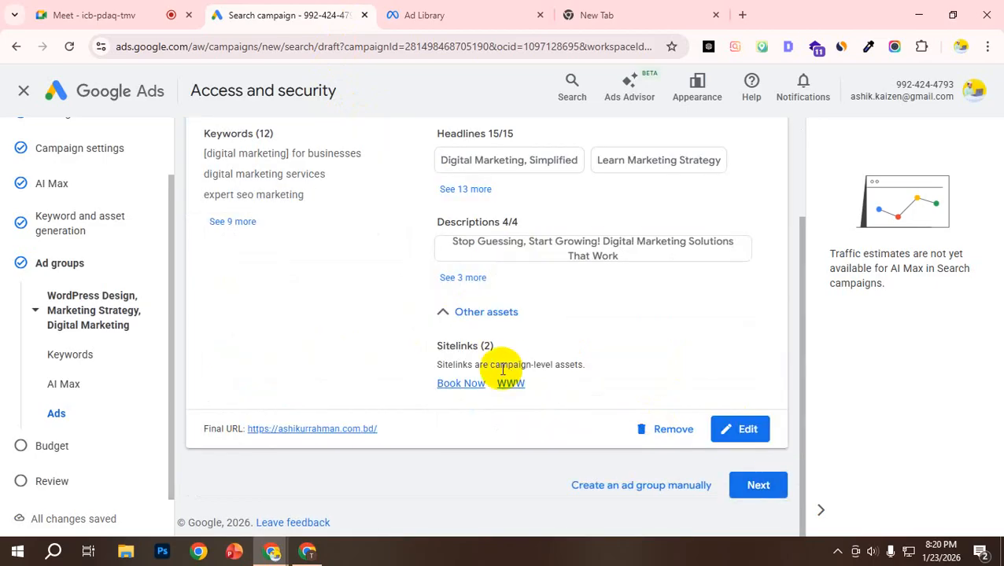
scroll(511, 358, up, 2)
scroll(328, 292, down, 2)
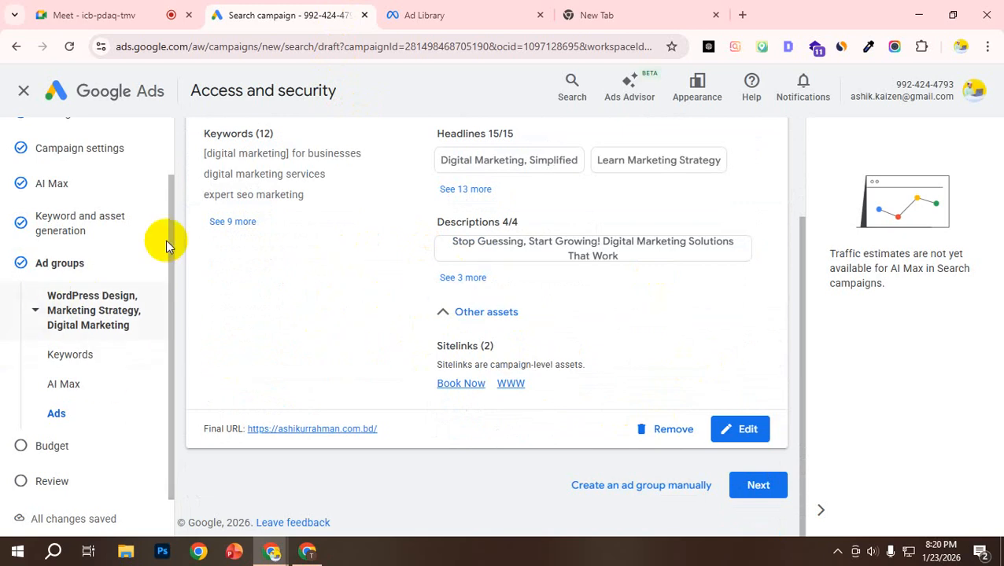
click(759, 486)
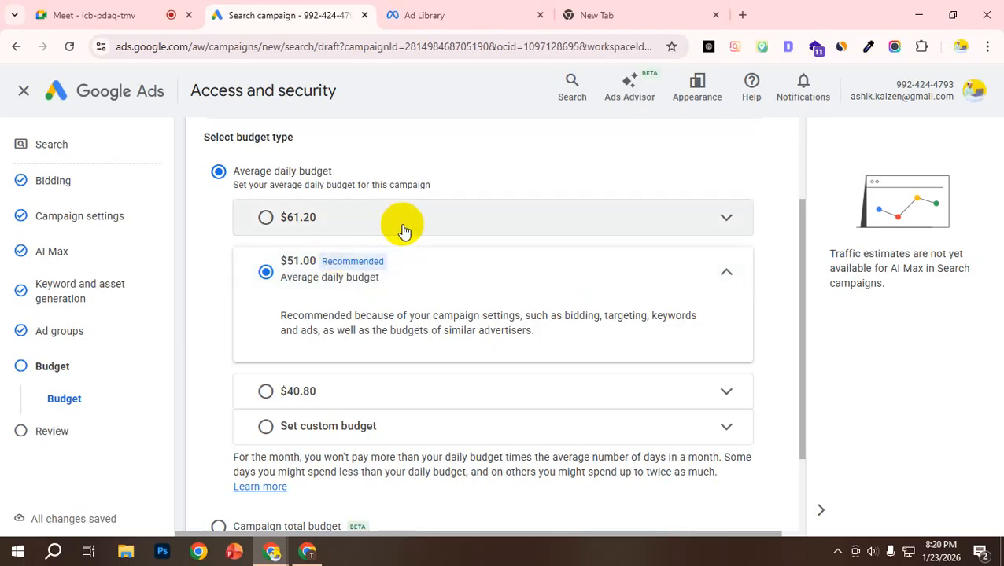
Step: Compare the suggested average daily budgets and set a custom average daily budget of $10.00
scroll(431, 304, down, 2)
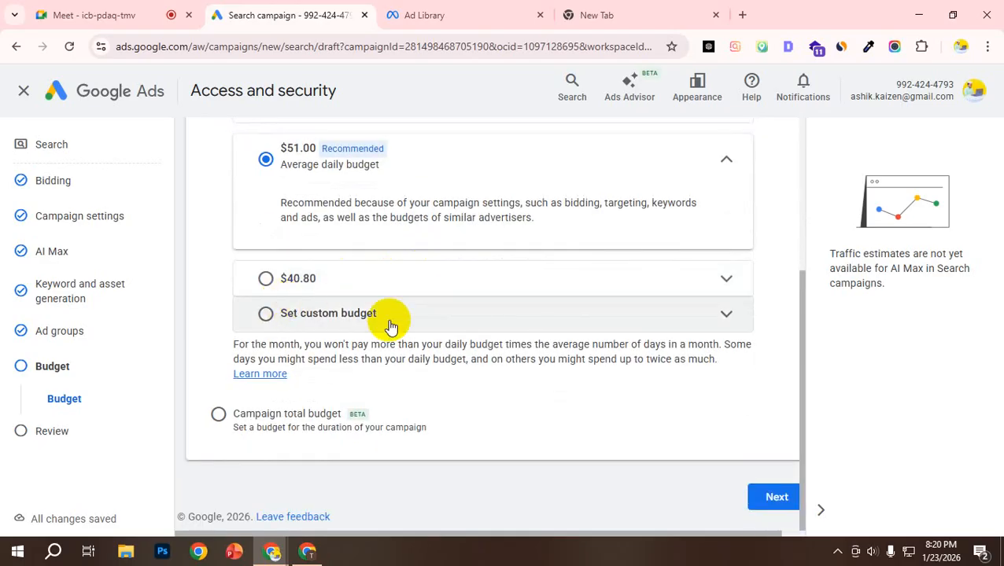
scroll(330, 311, up, 2)
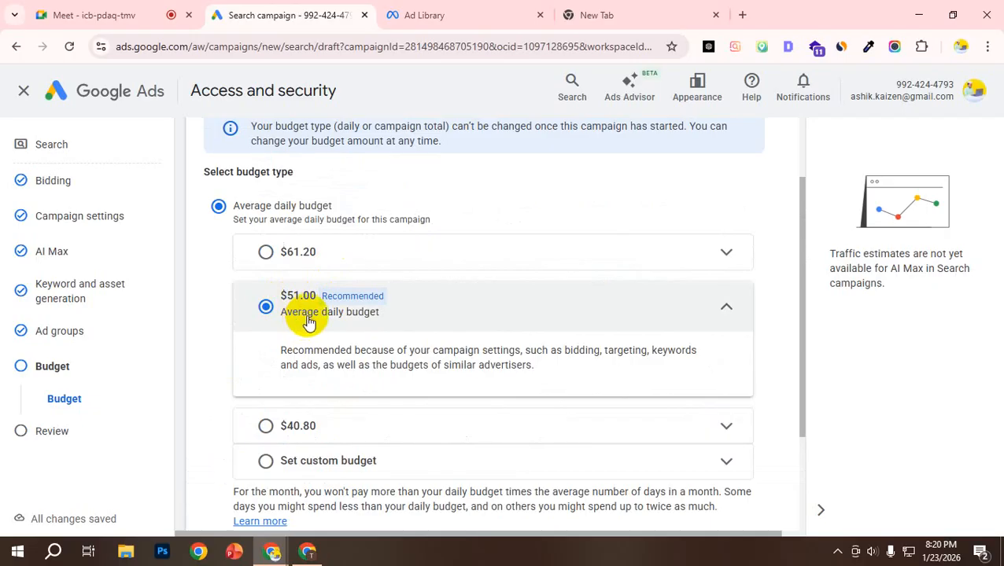
scroll(309, 323, down, 2)
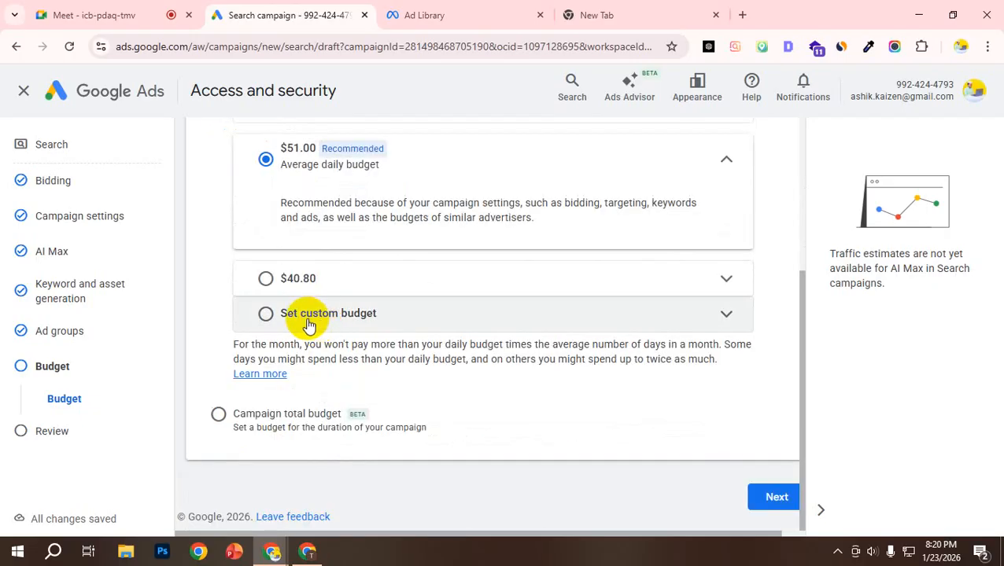
click(308, 323)
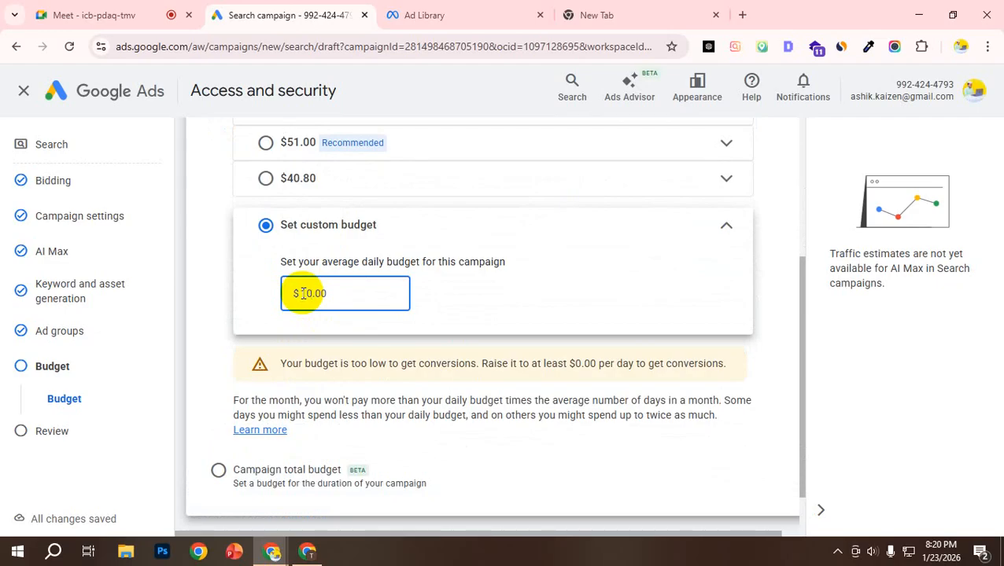
text(10)
click(218, 292)
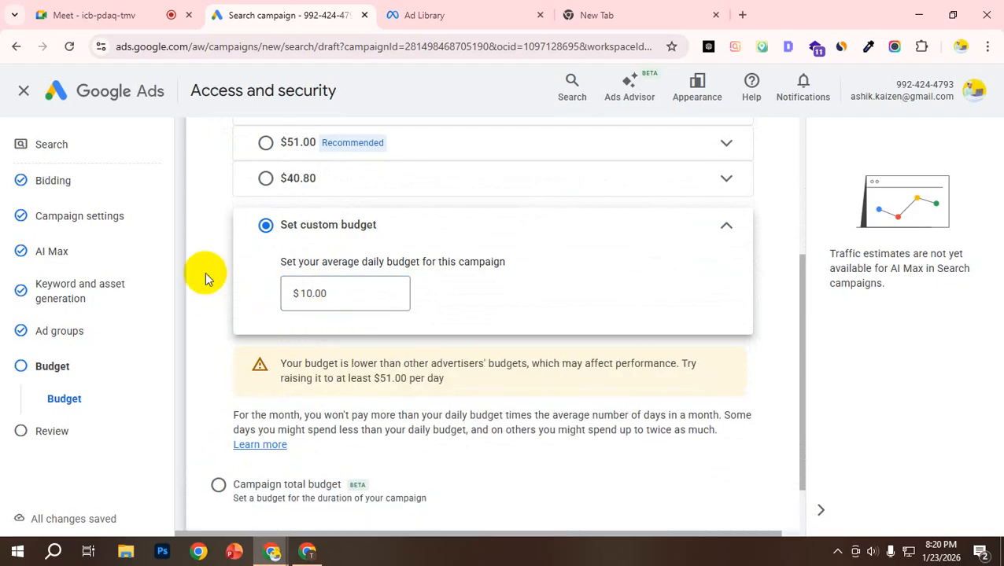
click(726, 228)
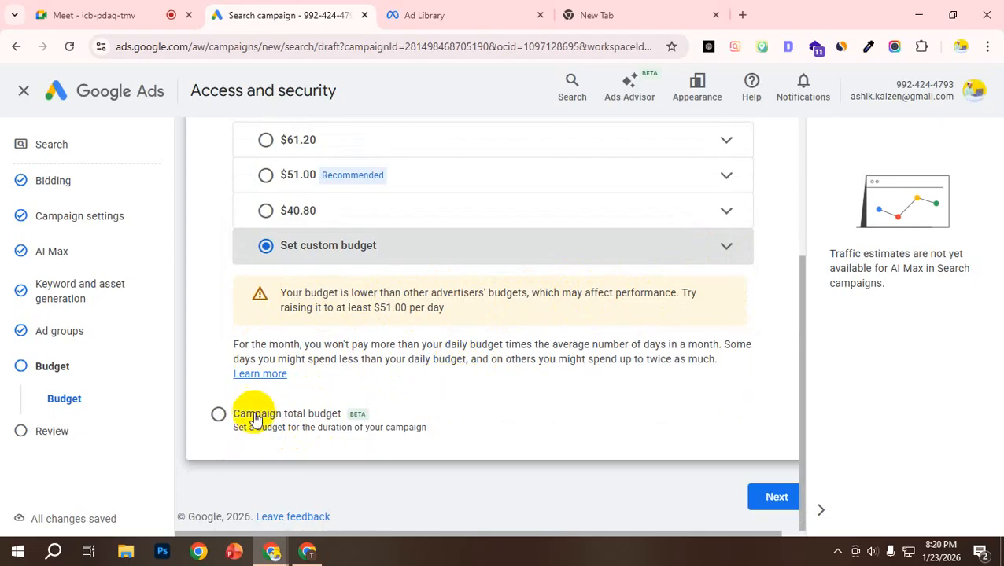
Step: Continue to the campaign review, cancel the identity confirmation, and examine the summary from bidding to budget
click(769, 498)
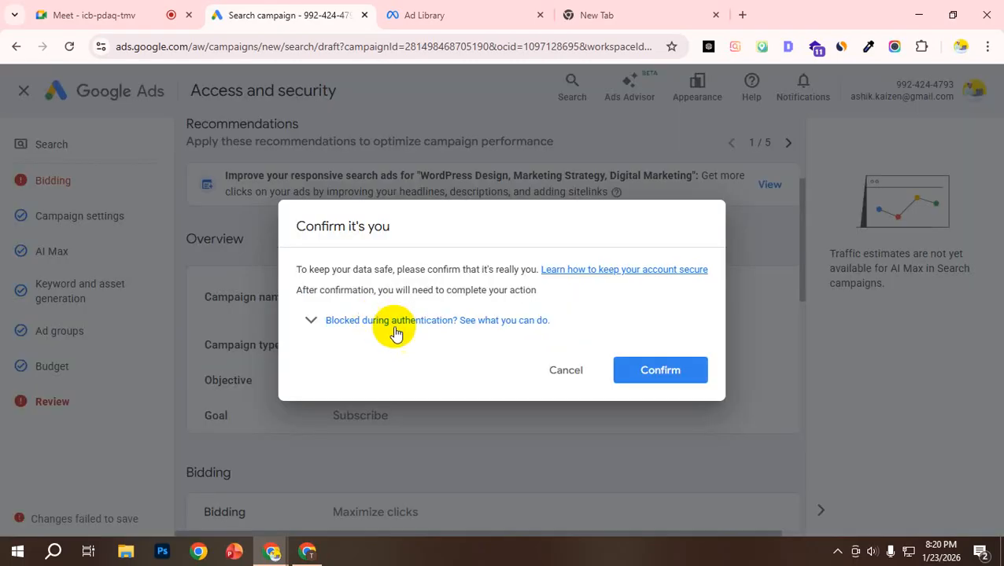
click(568, 371)
scroll(346, 335, down, 6)
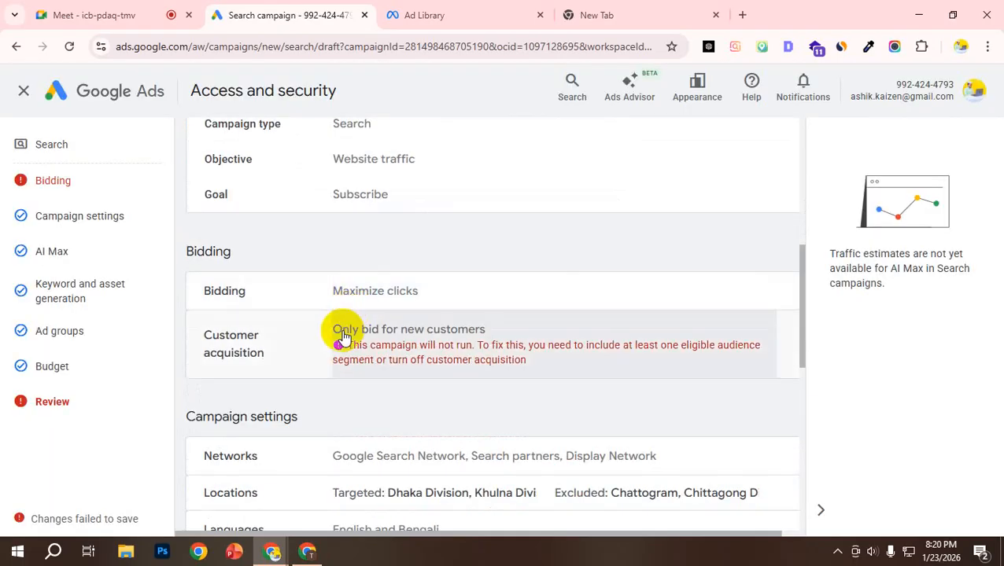
scroll(377, 323, down, 3)
scroll(470, 376, up, 1)
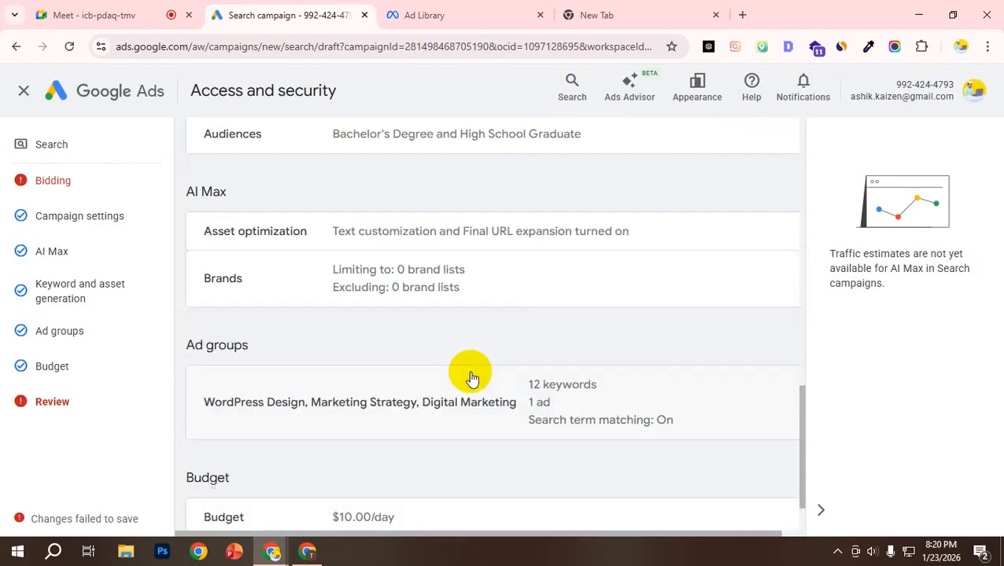
scroll(469, 373, down, 1)
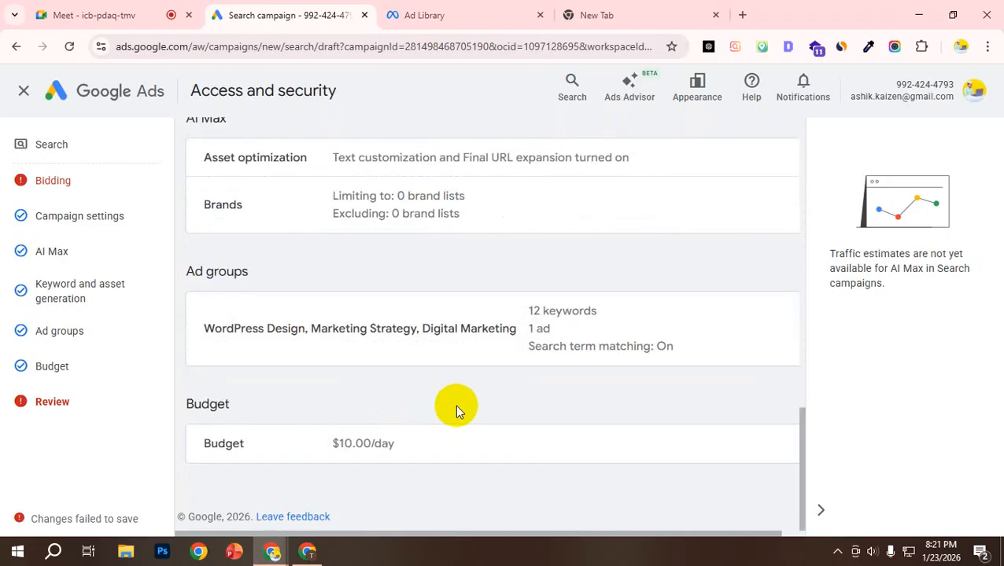
Step: Open the Customer acquisition setting from the Bidding section of the campaign review
scroll(457, 394, up, 2)
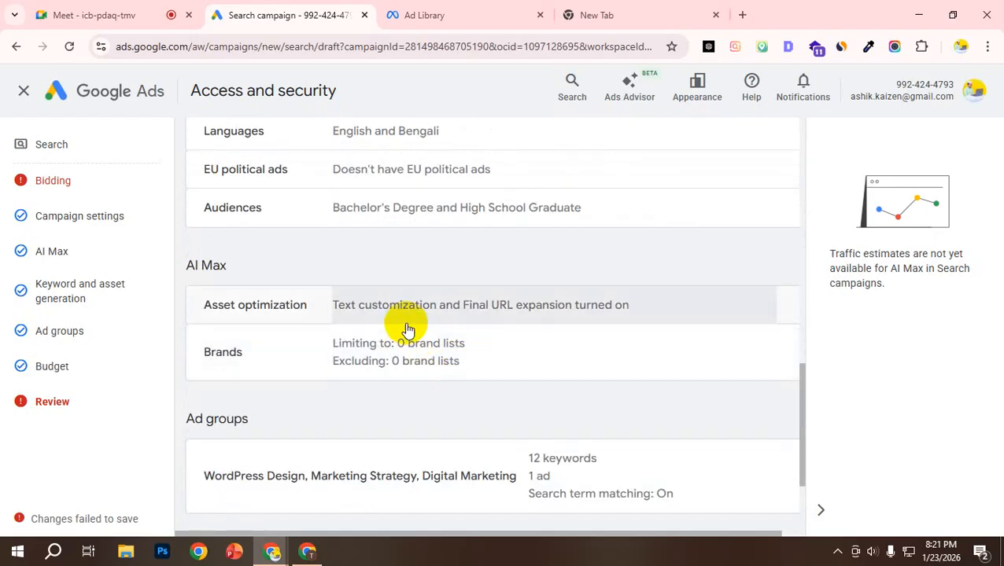
scroll(407, 329, up, 4)
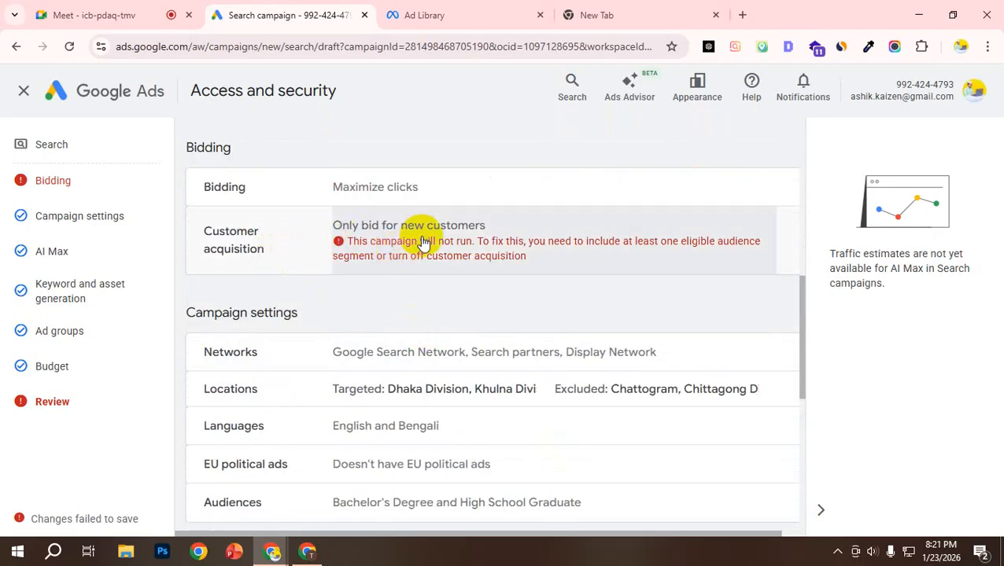
click(403, 255)
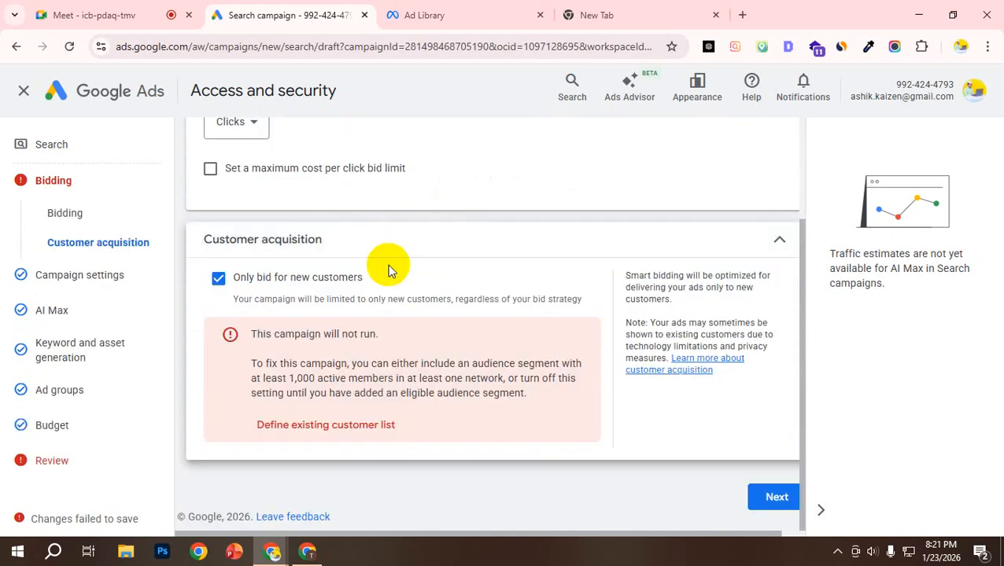
Step: Turn off bidding only for new customers and continue through the campaign settings and AI Max sections unchanged
click(223, 288)
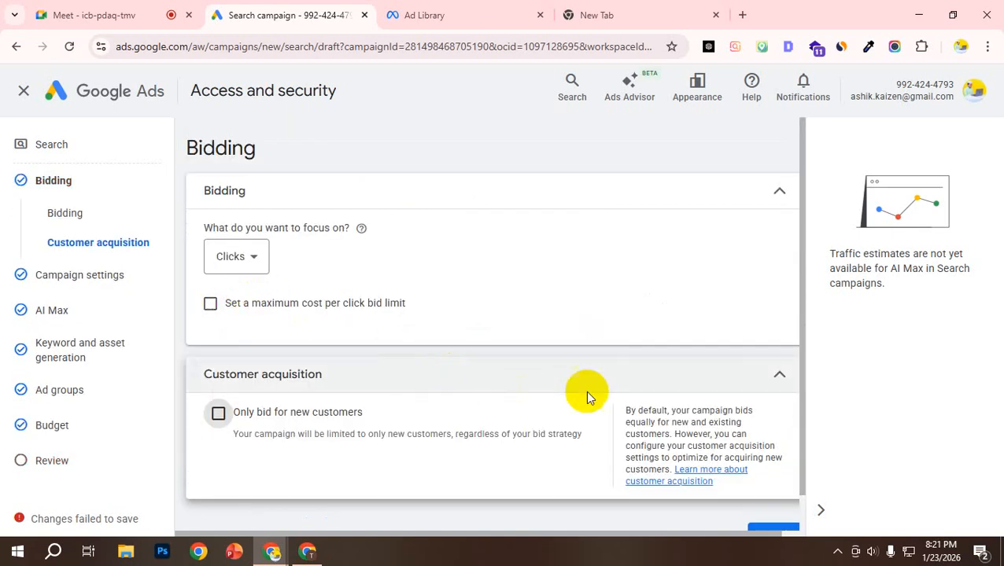
click(774, 496)
scroll(332, 359, down, 15)
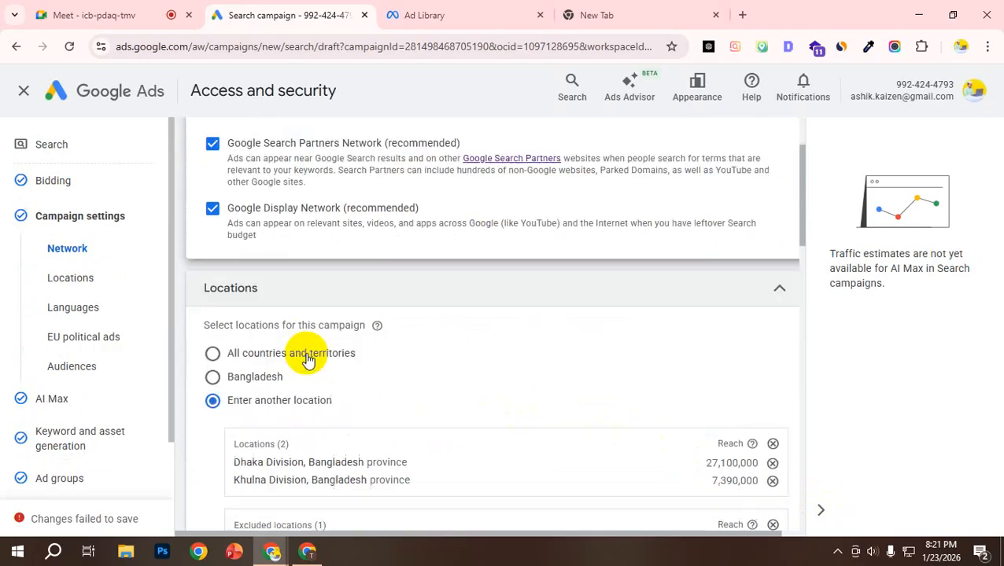
scroll(116, 444, down, 2)
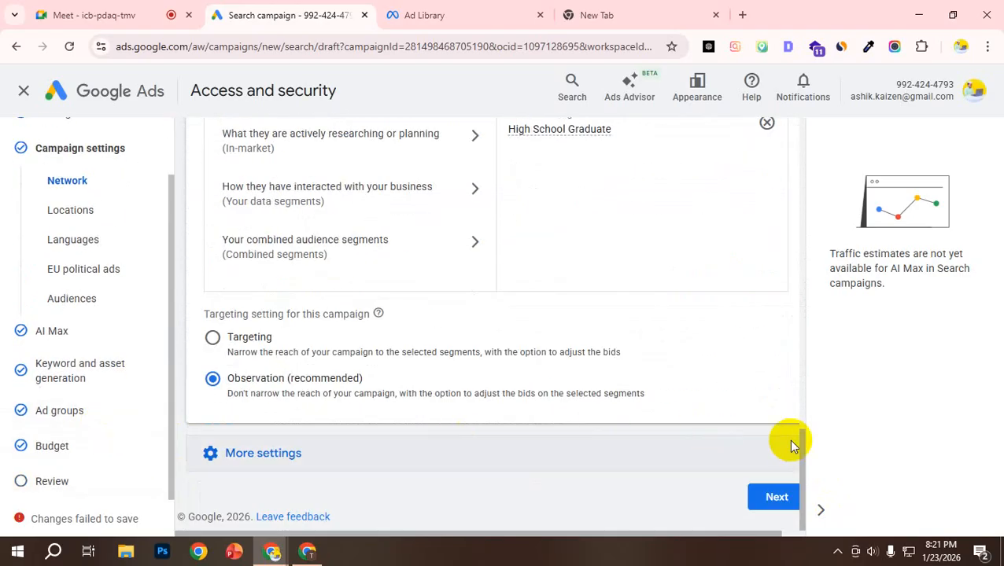
click(773, 498)
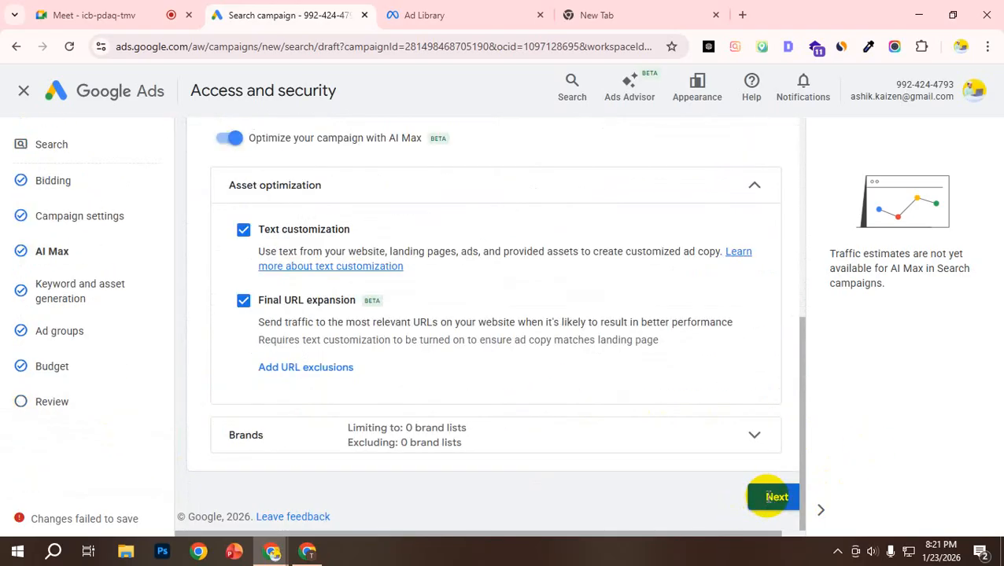
click(773, 496)
Step: Generate the keywords and assets for the WordPress Design, Marketing Strategy, Digital Marketing ad group and continue to the budget
scroll(755, 484, down, 5)
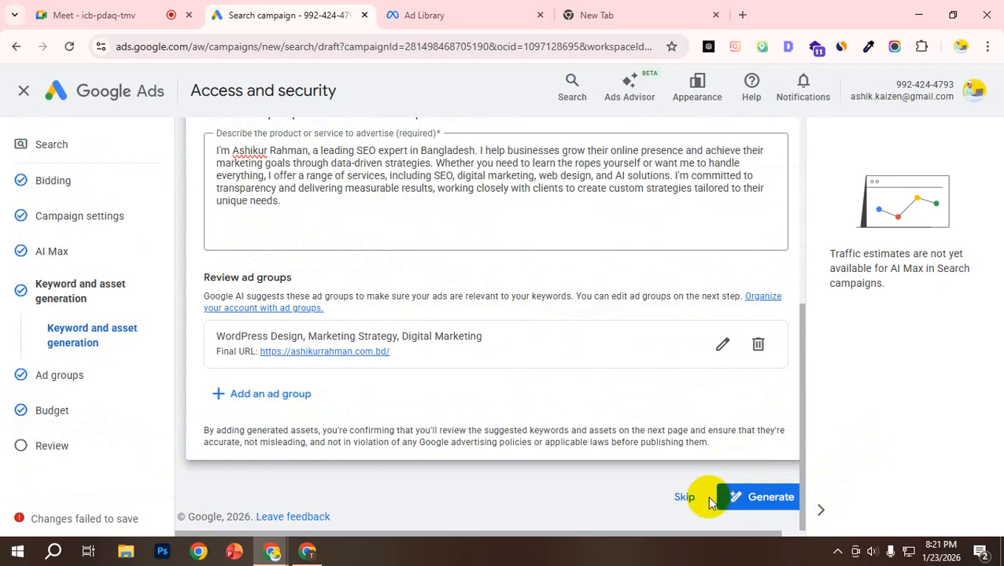
click(757, 498)
click(578, 368)
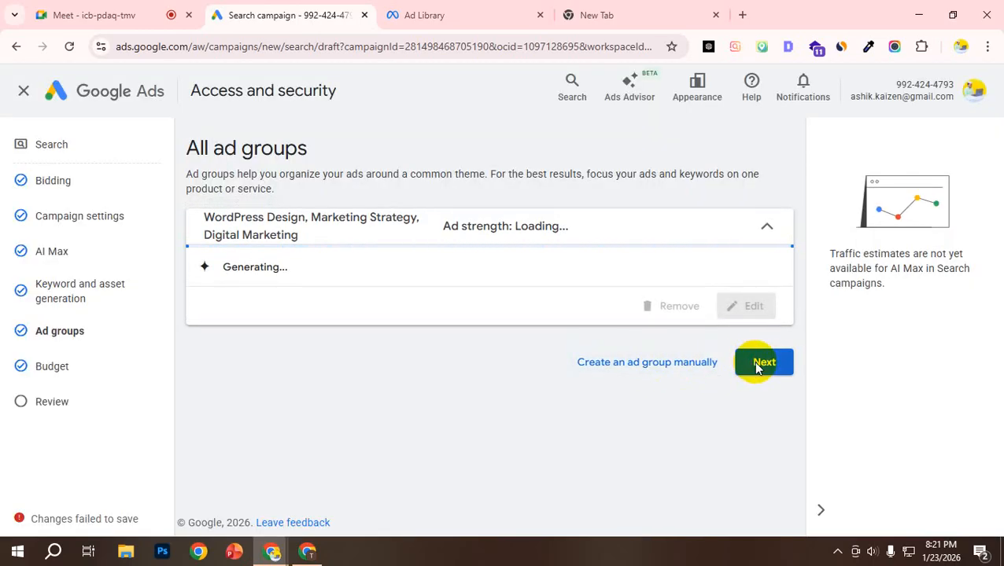
click(755, 367)
Step: Keep the custom budget, continue to the campaign review, and examine the summary from campaign settings to budget
scroll(757, 374, down, 3)
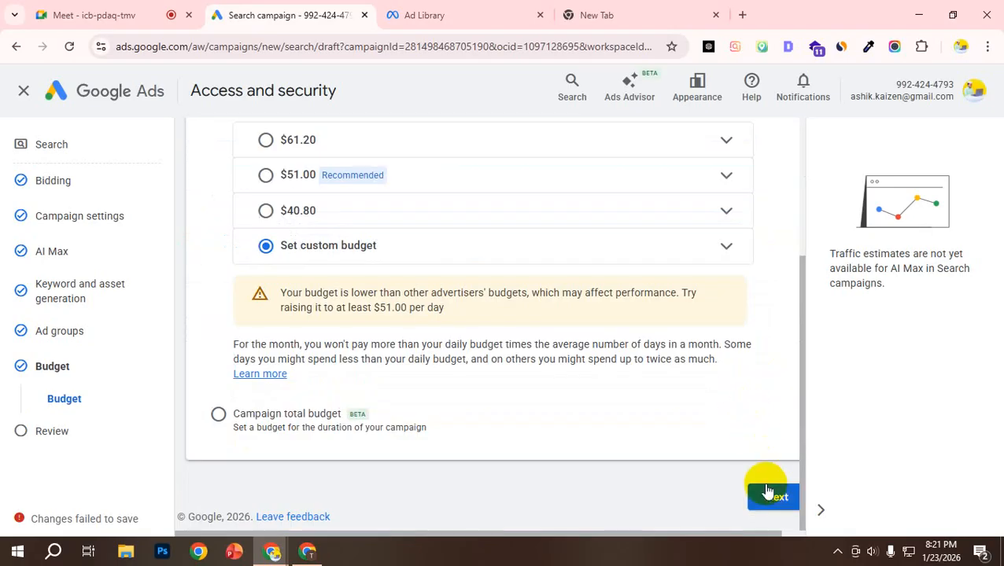
scroll(773, 511, down, 1)
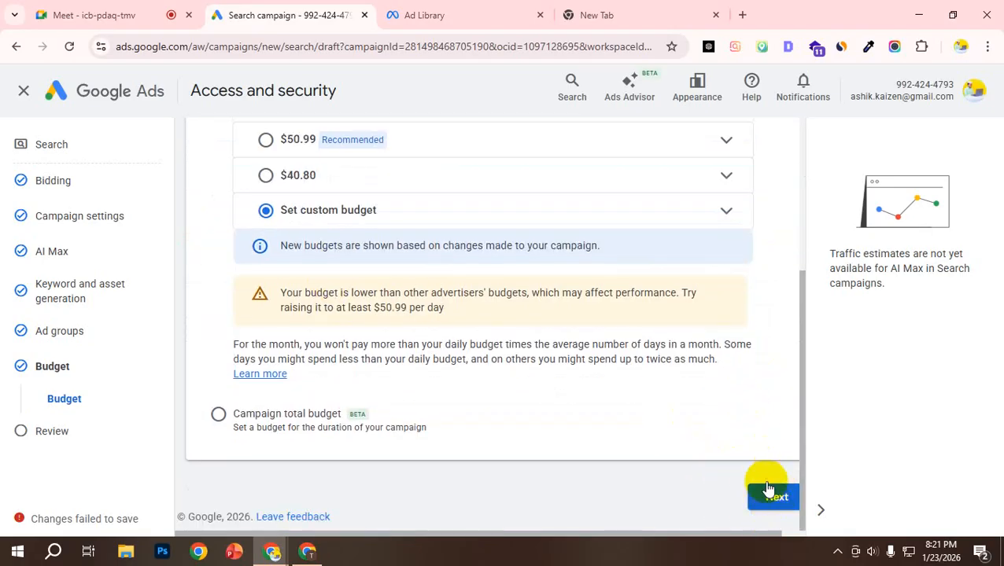
click(782, 497)
scroll(507, 272, down, 5)
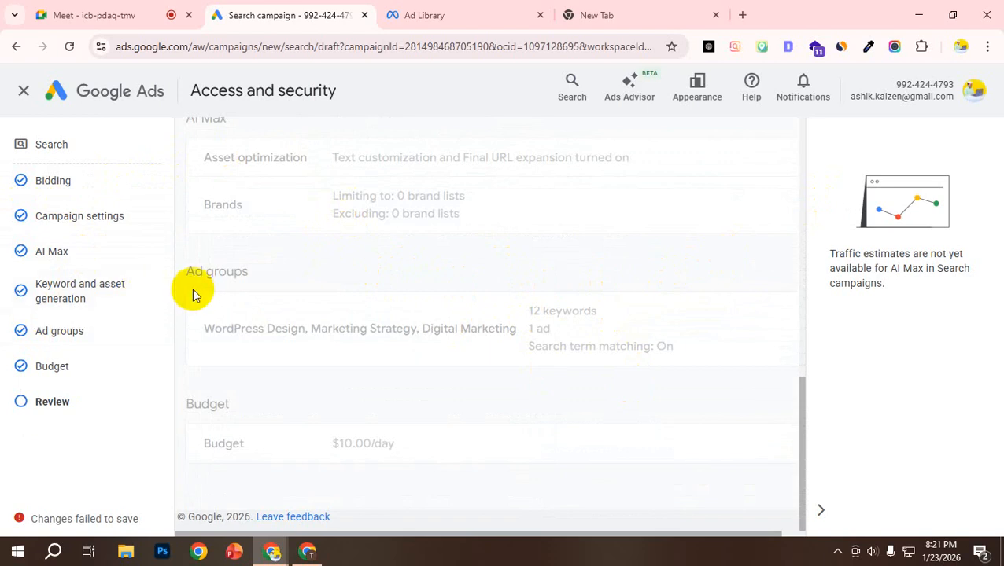
click(46, 398)
scroll(574, 362, up, 3)
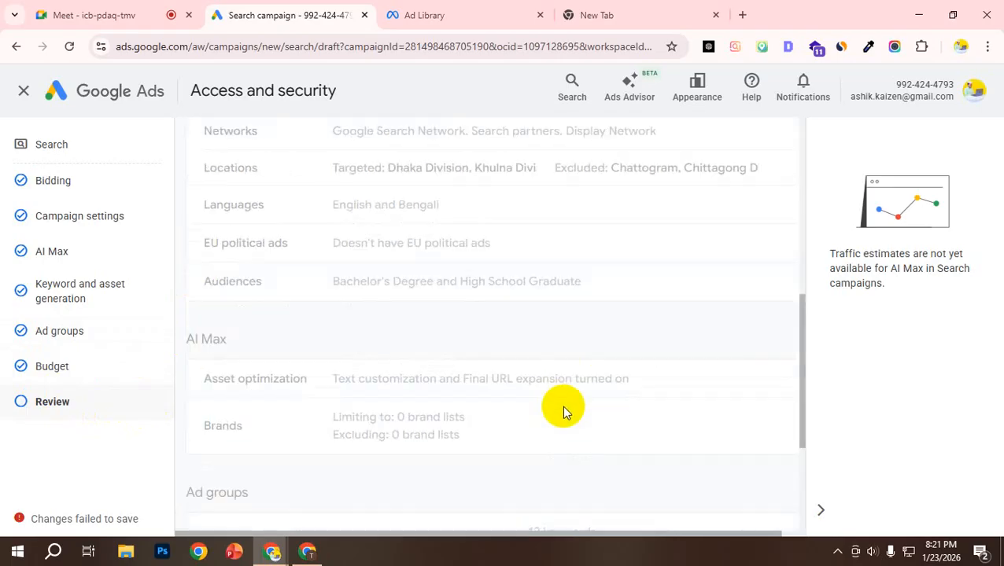
scroll(543, 405, down, 3)
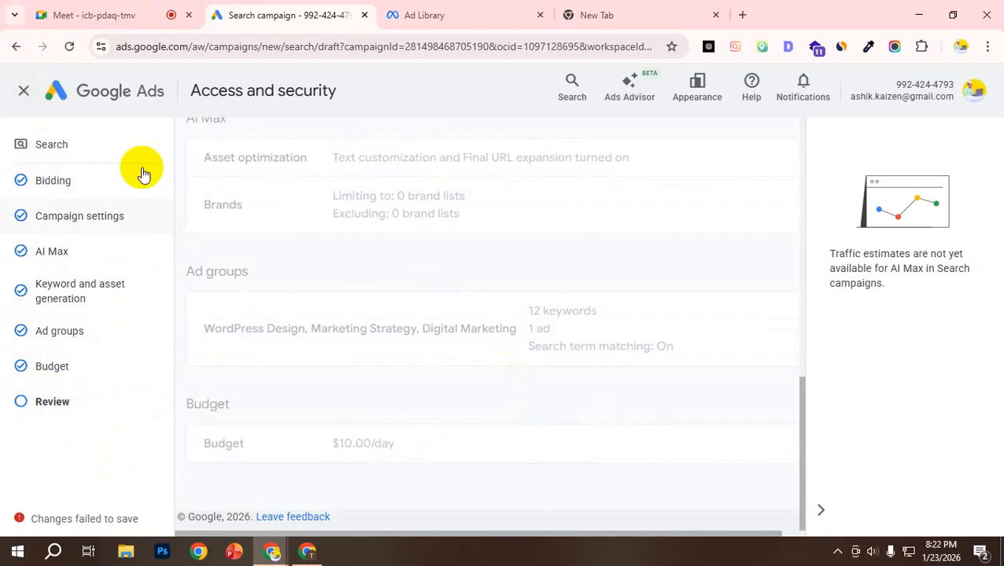
Step: Exit the campaign setup, discarding the unsaved changes, and check the draft campaigns on the Overview page
click(23, 92)
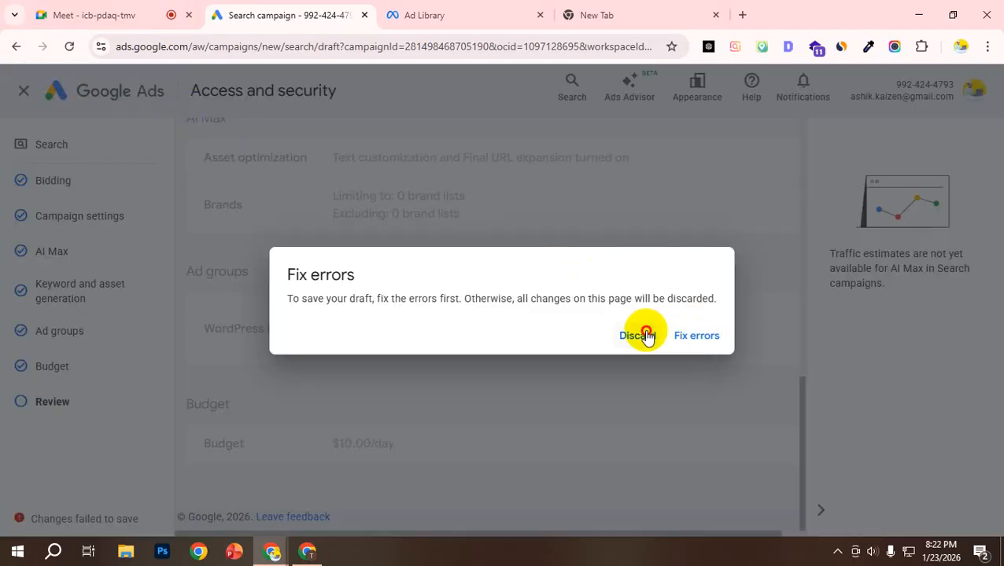
click(642, 335)
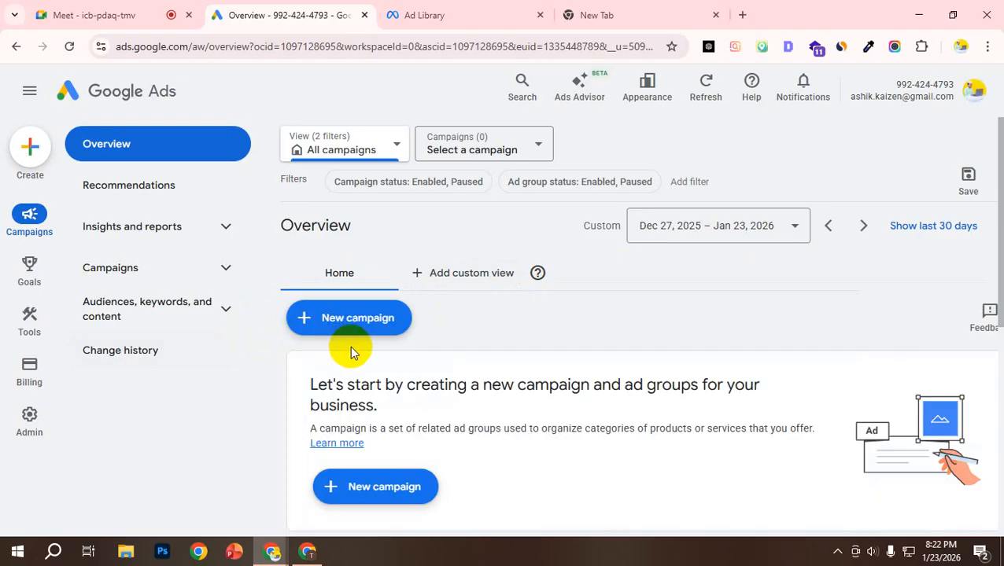
scroll(350, 350, down, 3)
mouse_move(385, 340)
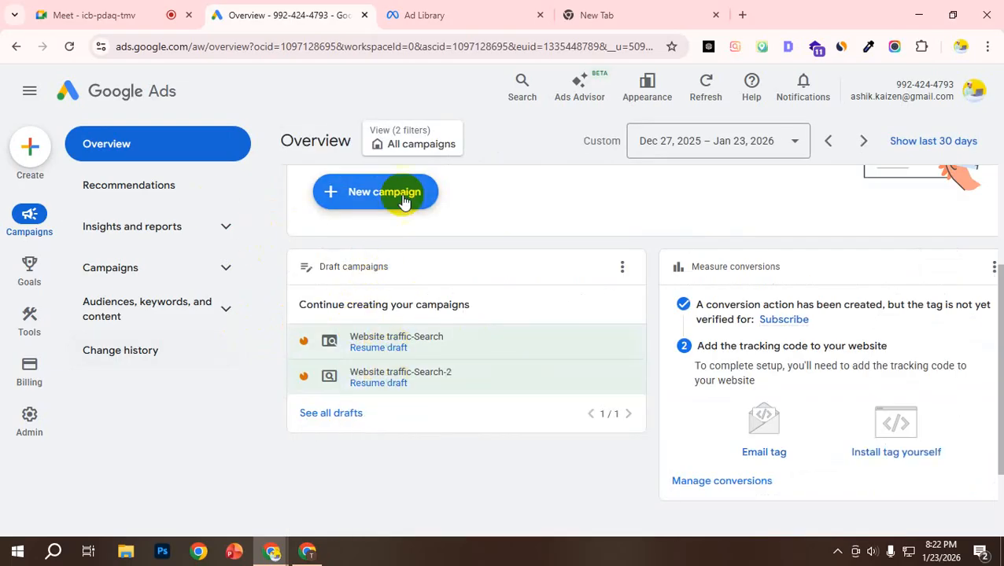
scroll(417, 205, up, 4)
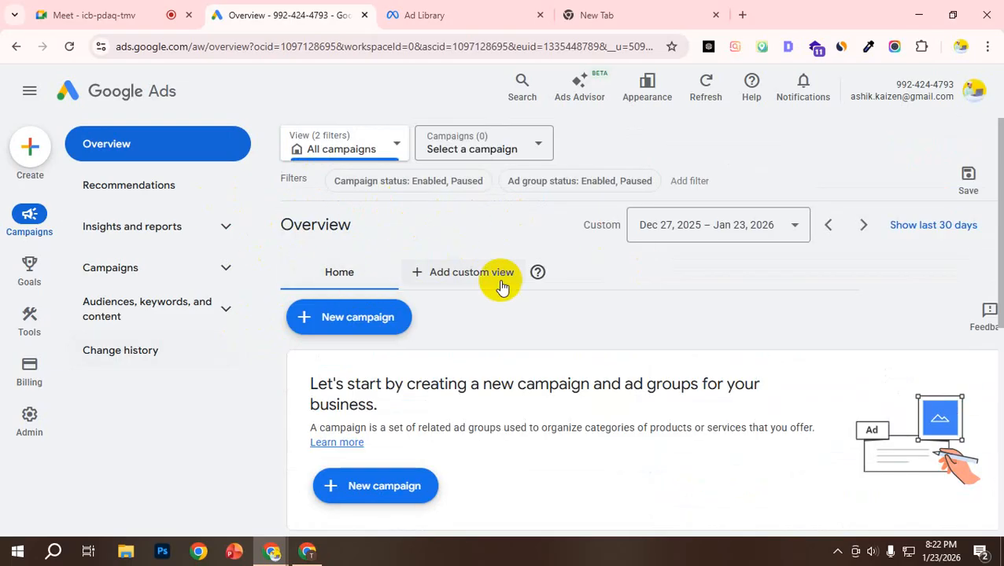
scroll(501, 317, down, 5)
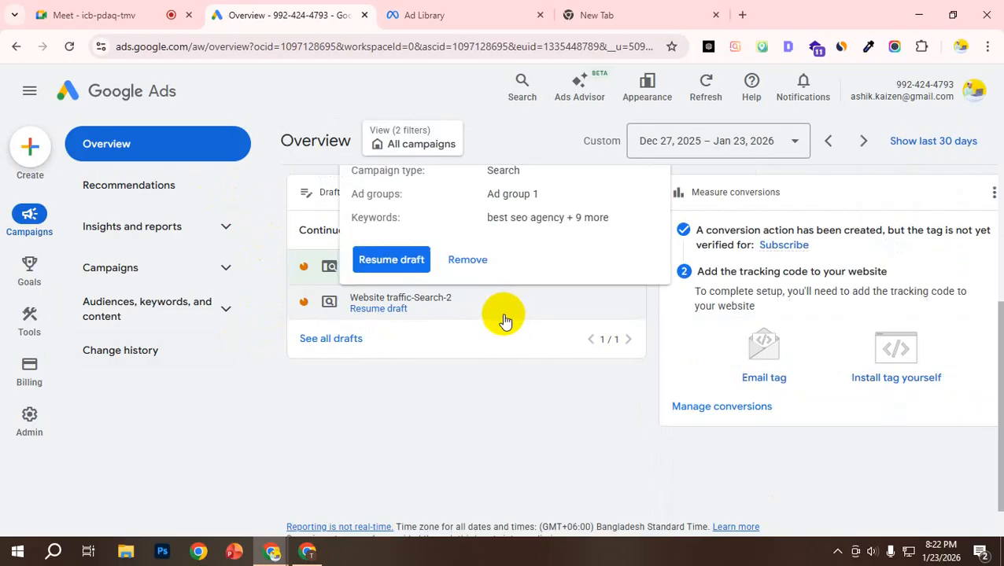
mouse_move(346, 264)
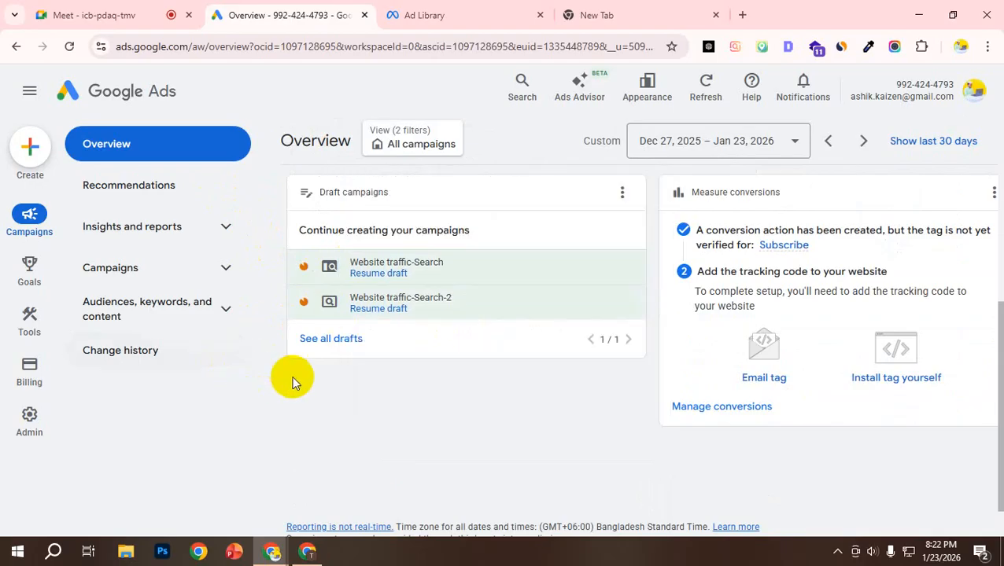
Step: Remove the Website traffic-Search draft from the draft campaigns on the Overview page
scroll(315, 383, up, 2)
scroll(328, 377, up, 1)
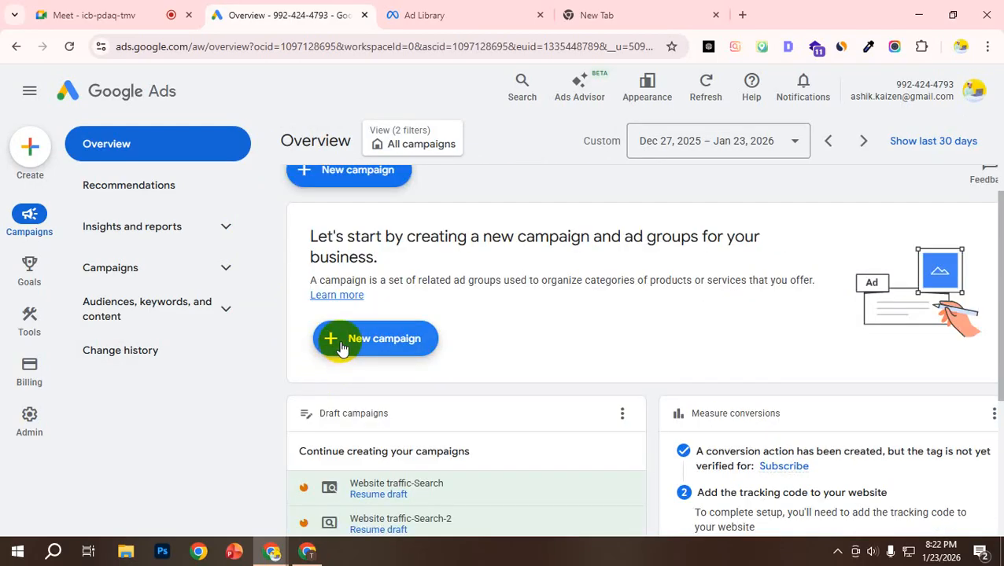
scroll(340, 350, down, 1)
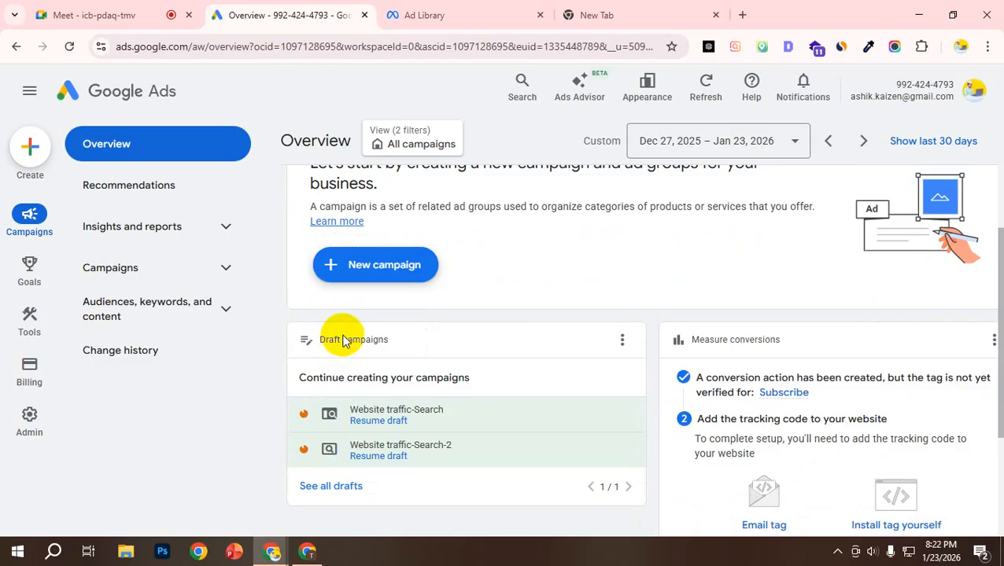
scroll(343, 340, down, 1)
mouse_move(341, 336)
scroll(385, 340, down, 2)
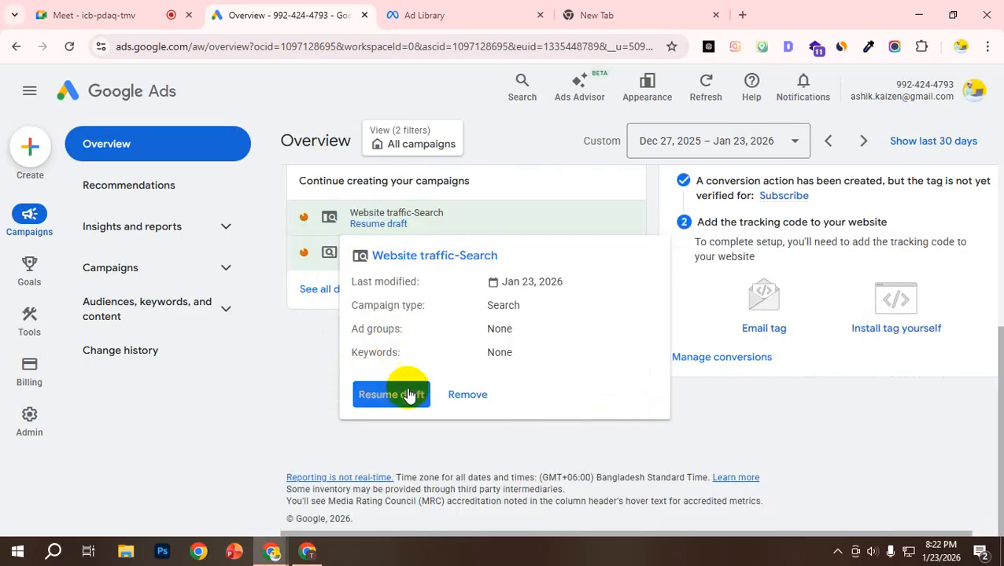
click(464, 395)
click(601, 317)
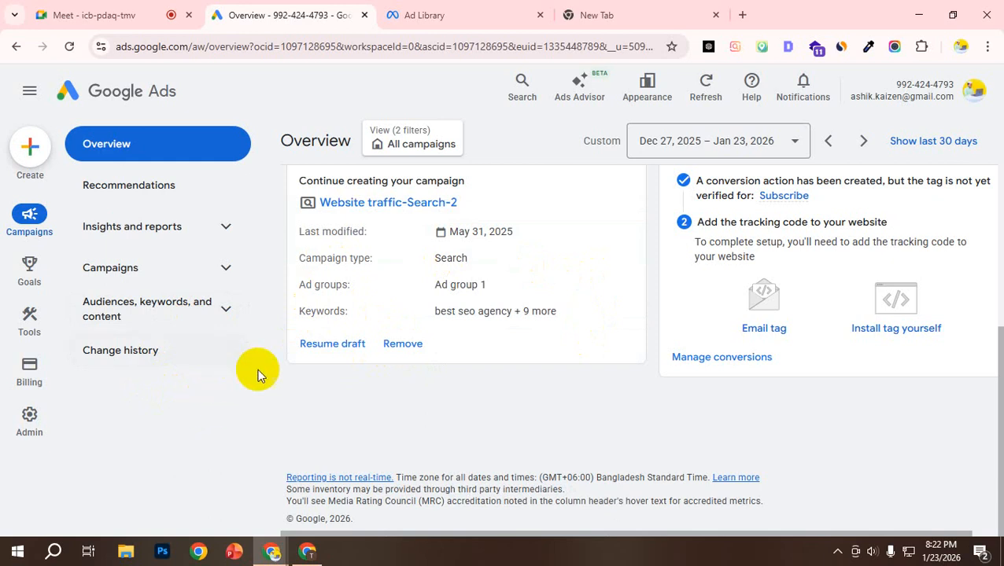
mouse_move(4, 279)
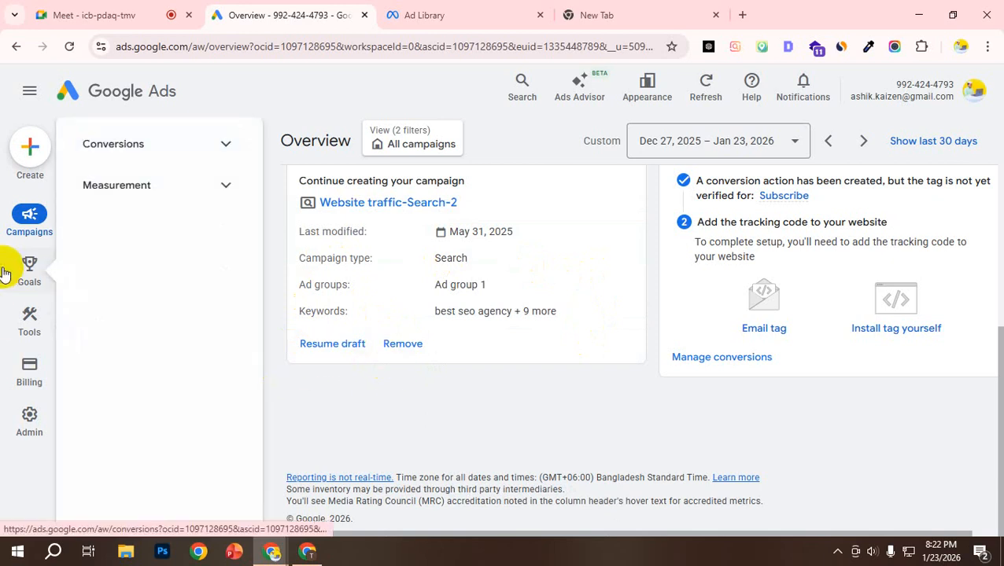